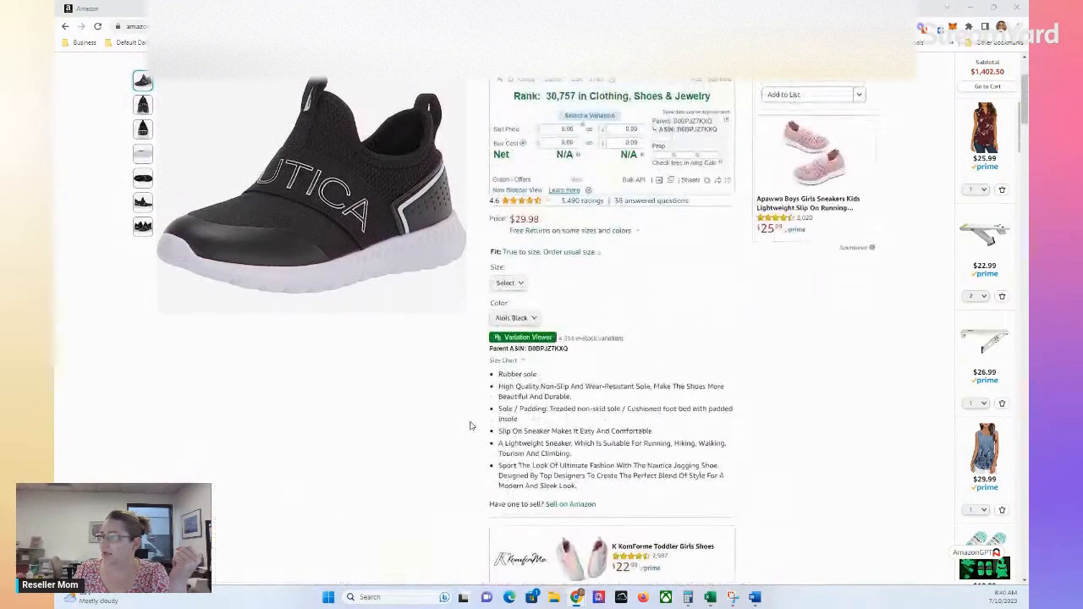
Step: Copy the web address of the Nautica kids' slip-on sneaker product page
{"action": "scroll", "coordinate": [629, 447], "scroll_direction": "down", "scroll_amount": 1}
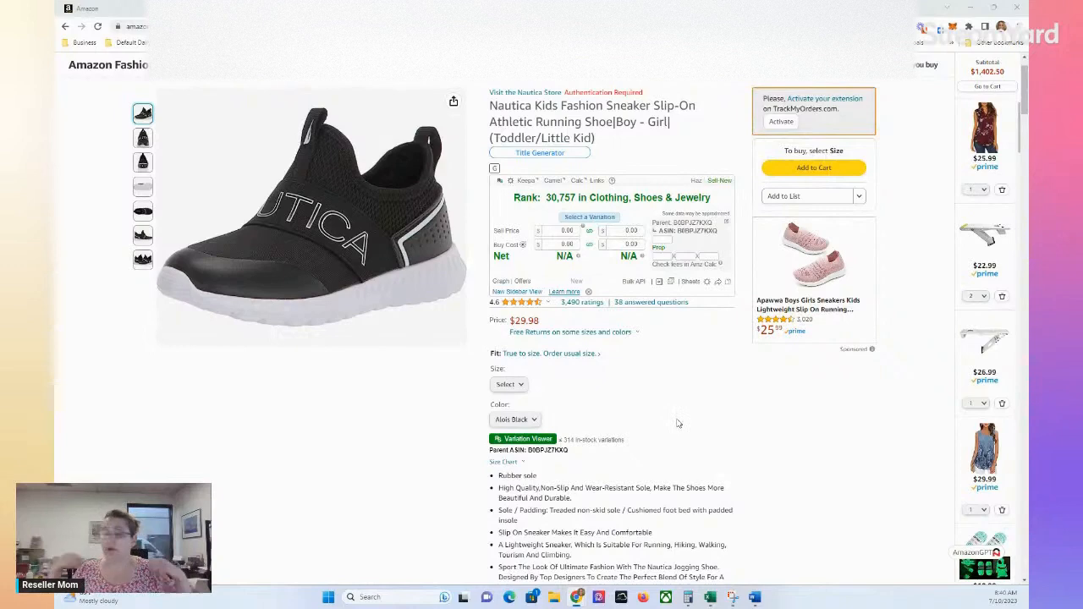
{"action": "scroll", "coordinate": [678, 423], "scroll_direction": "up", "scroll_amount": 1}
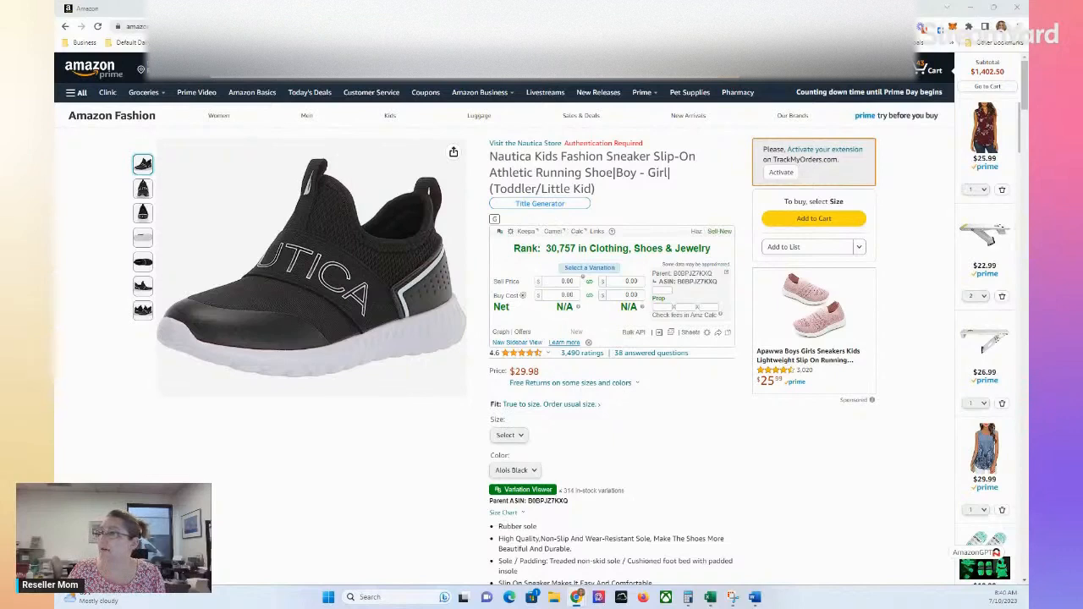
{"action": "left_click", "coordinate": [137, 26]}
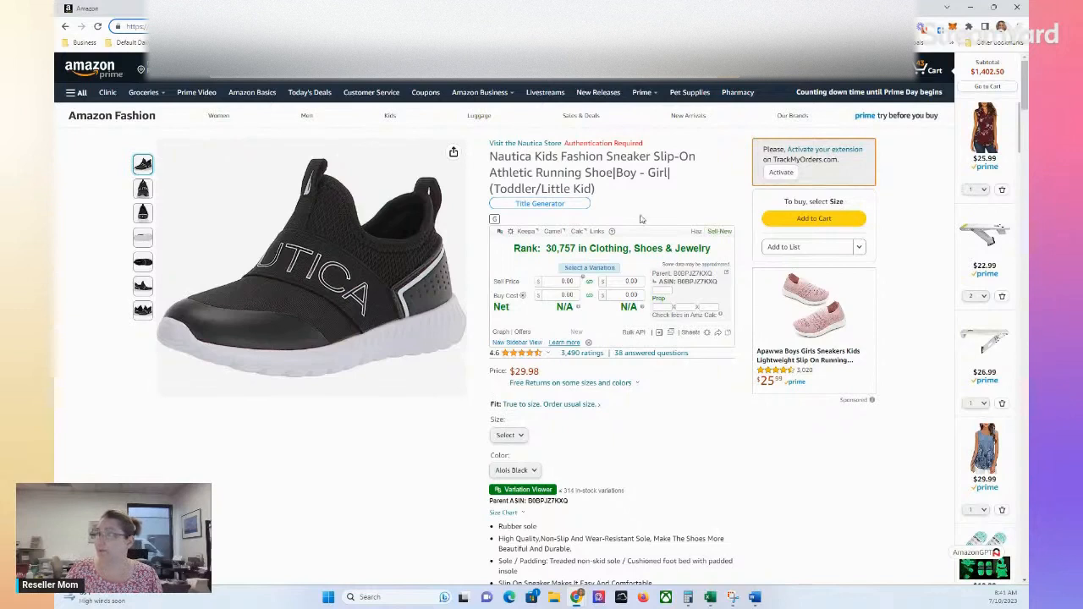
{"action": "mouse_move", "coordinate": [658, 298]}
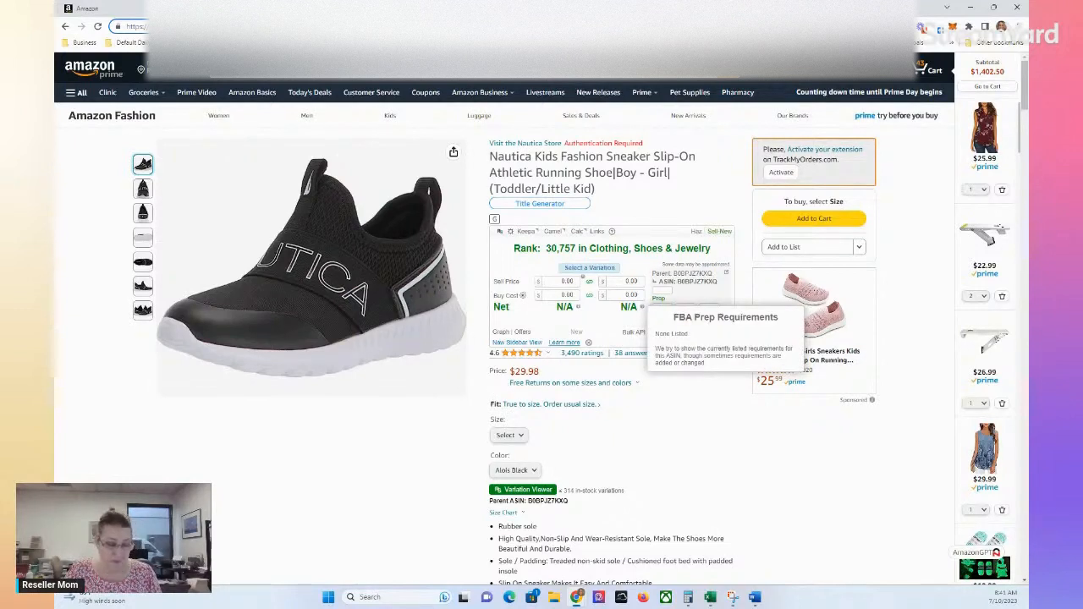
{"action": "right_click", "coordinate": [250, 26]}
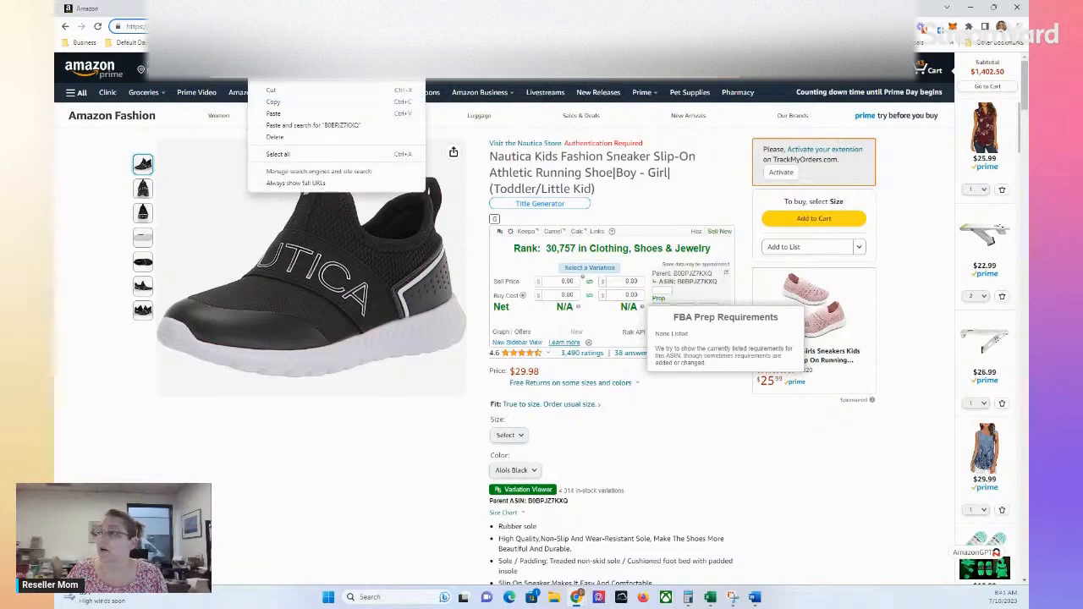
{"action": "left_click", "coordinate": [286, 103]}
{"action": "mouse_move", "coordinate": [292, 117]}
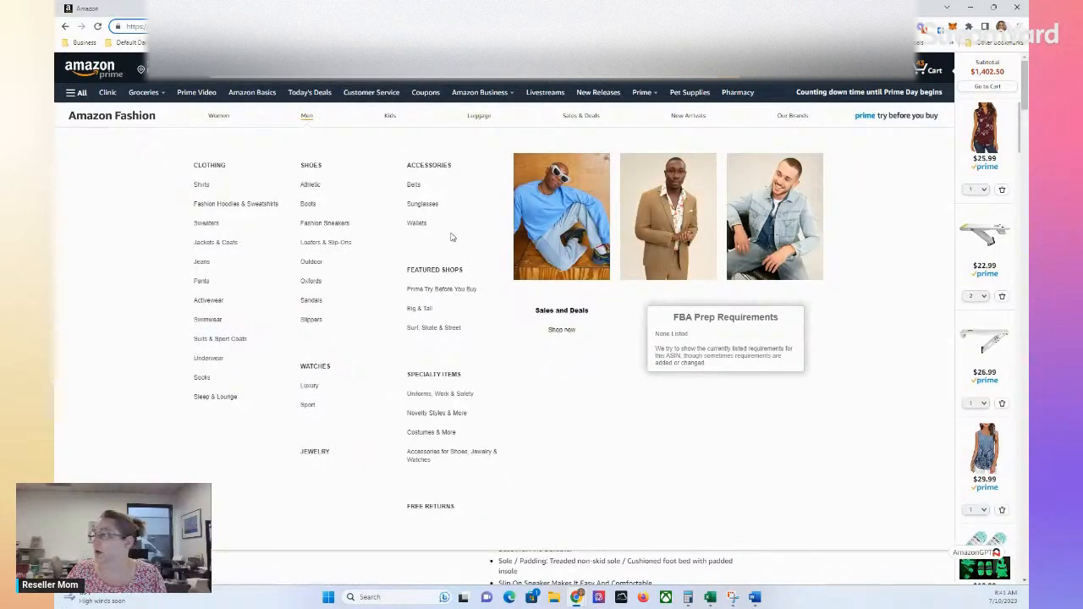
Step: Load the copied product address in place of the DisplayPort cable search results
{"action": "left_click", "coordinate": [155, 240]}
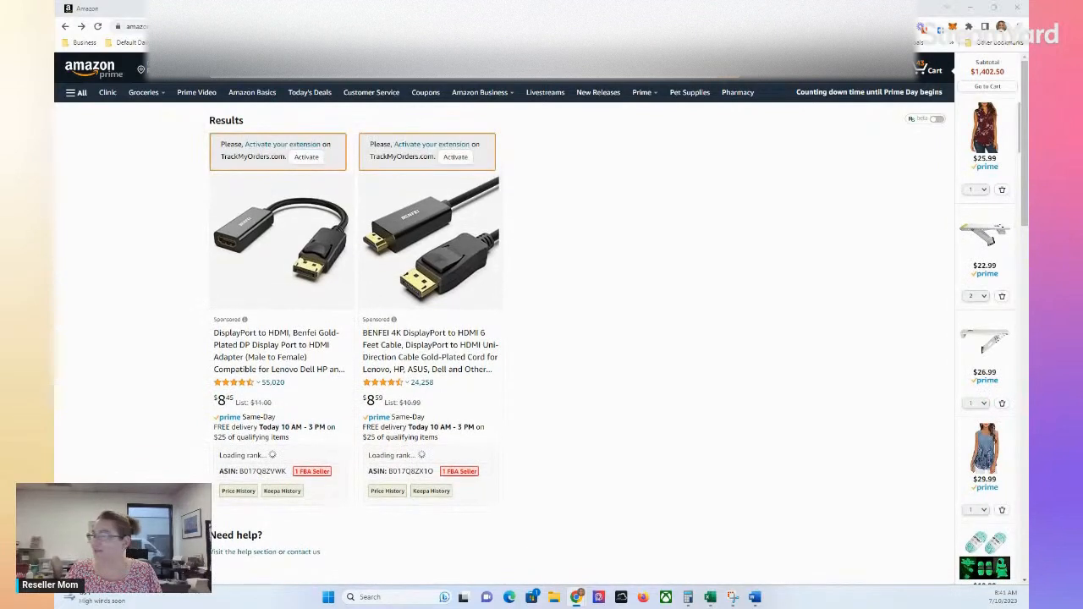
{"action": "left_click", "coordinate": [423, 26]}
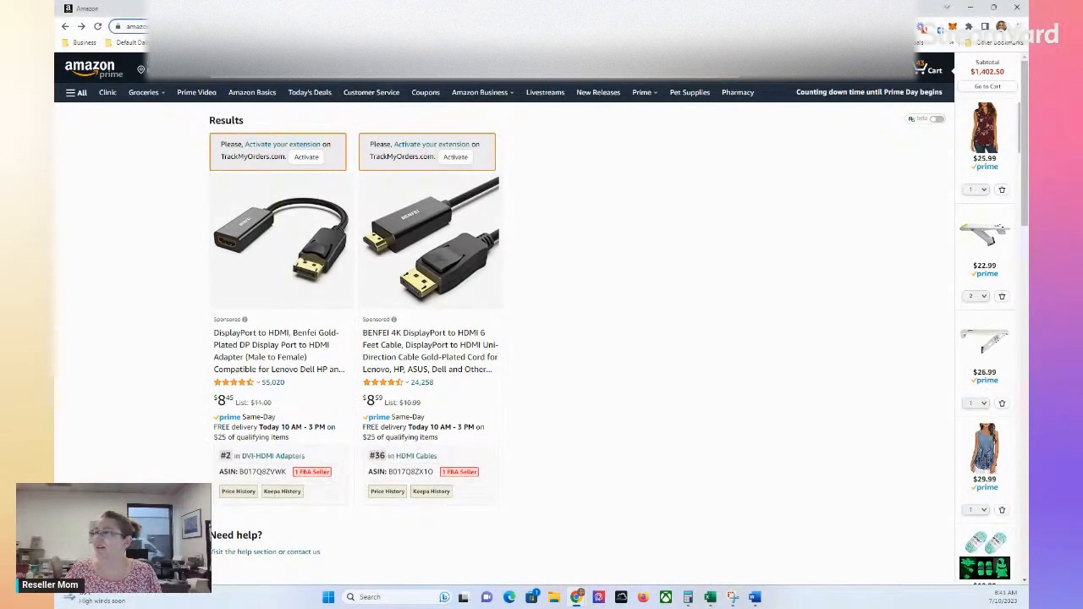
{"action": "key", "text": "ctrl+v"}
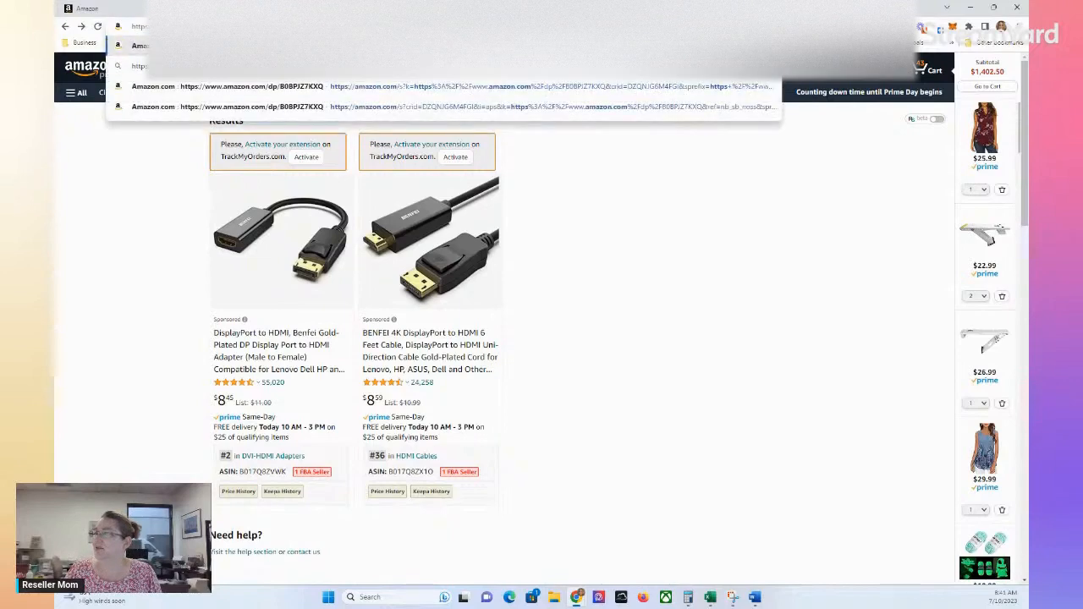
{"action": "key", "text": "Return"}
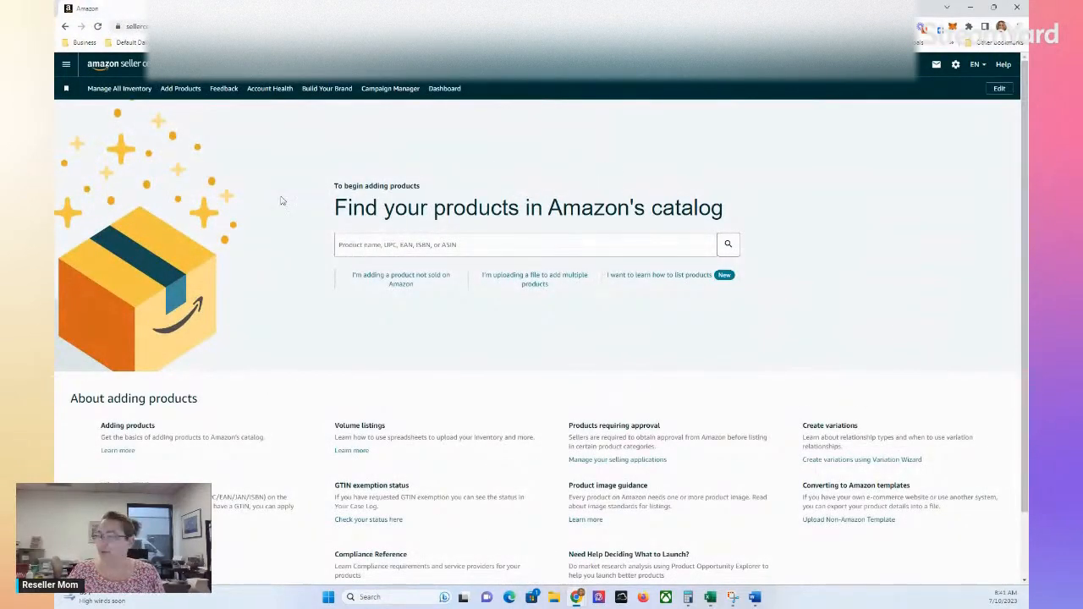
Step: In Amazon Seller Central, search the catalog for ASIN B0BPJZ7KXQ and show the sneaker's variations
{"action": "left_click", "coordinate": [405, 242]}
{"action": "key", "text": "ctrl+v"}
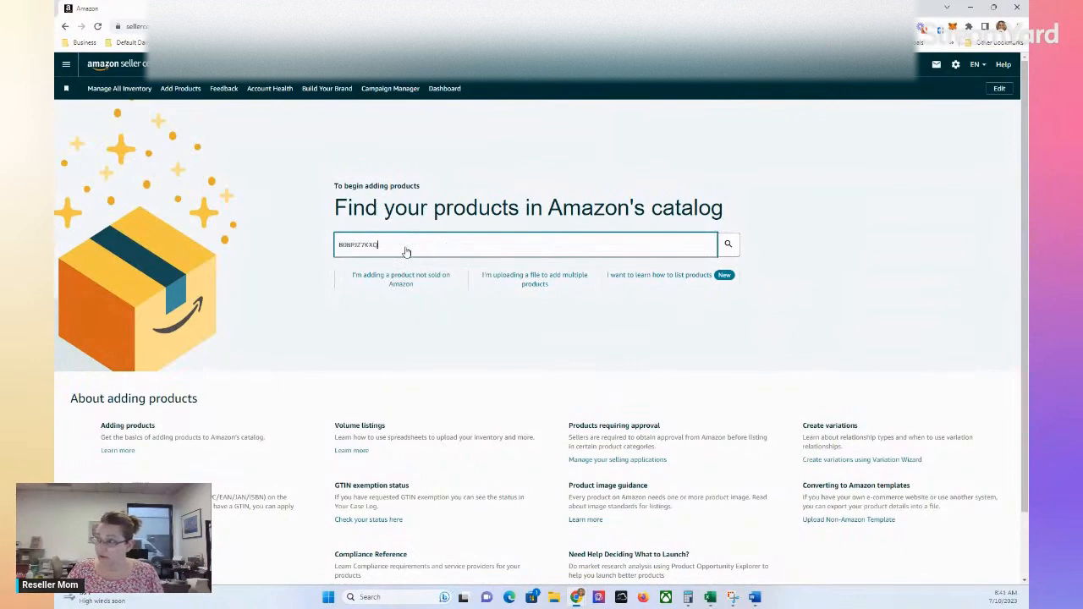
{"action": "key", "text": "Return"}
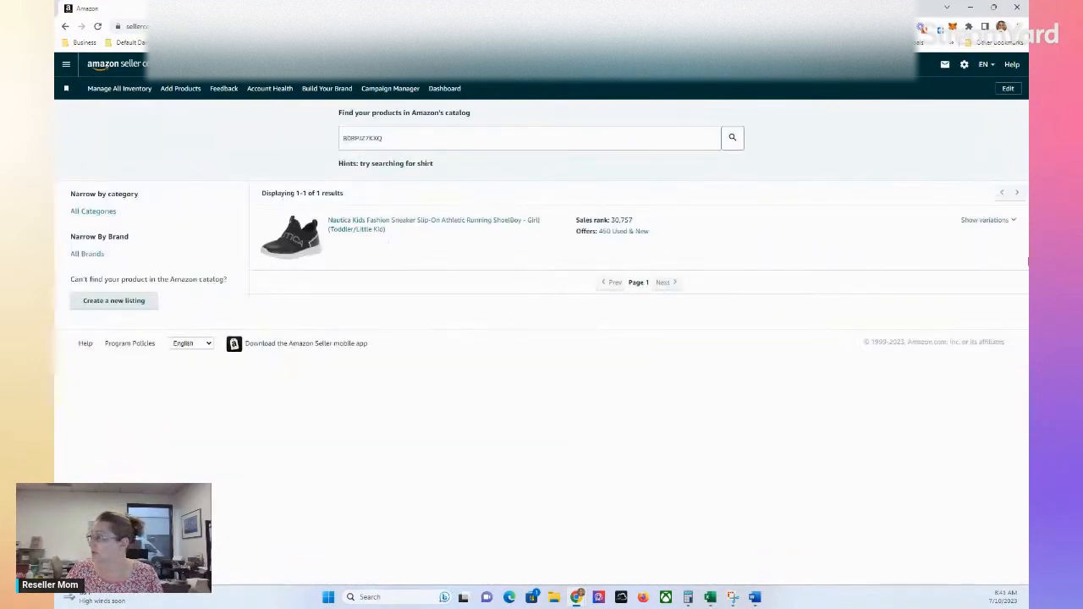
{"action": "left_click", "coordinate": [1011, 221]}
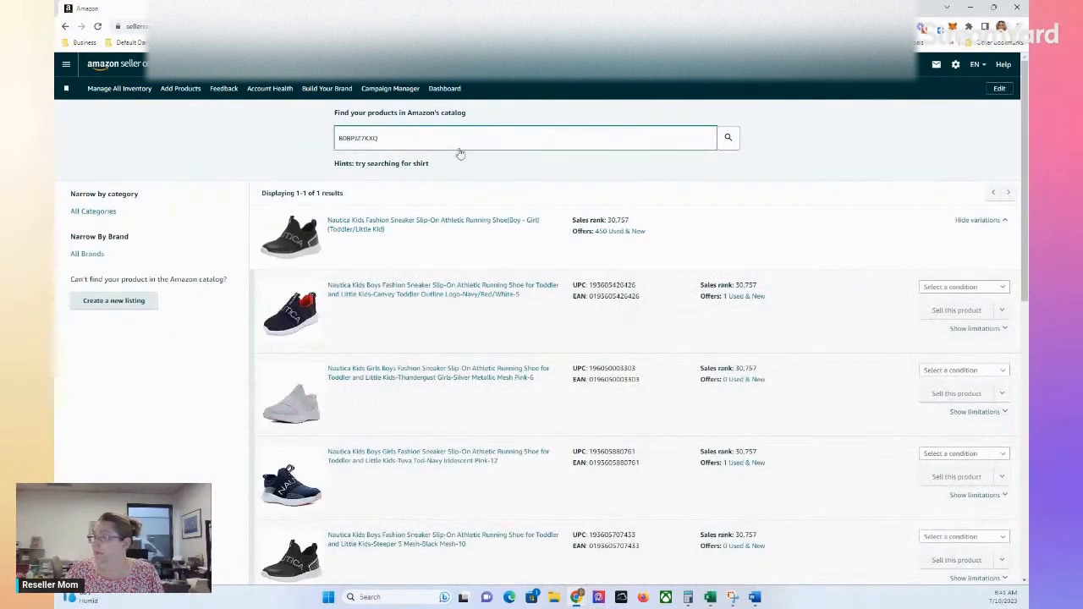
Step: Look through the sneaker's variation list and load 10 more variations
{"action": "scroll", "coordinate": [445, 229], "scroll_direction": "down", "scroll_amount": 5}
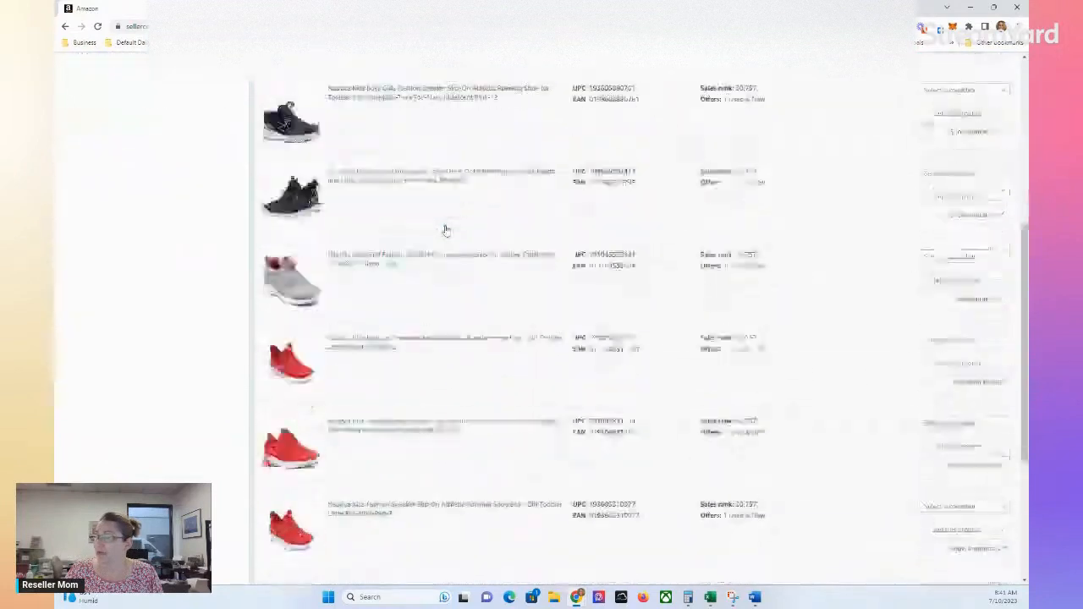
{"action": "scroll", "coordinate": [446, 229], "scroll_direction": "down", "scroll_amount": 5}
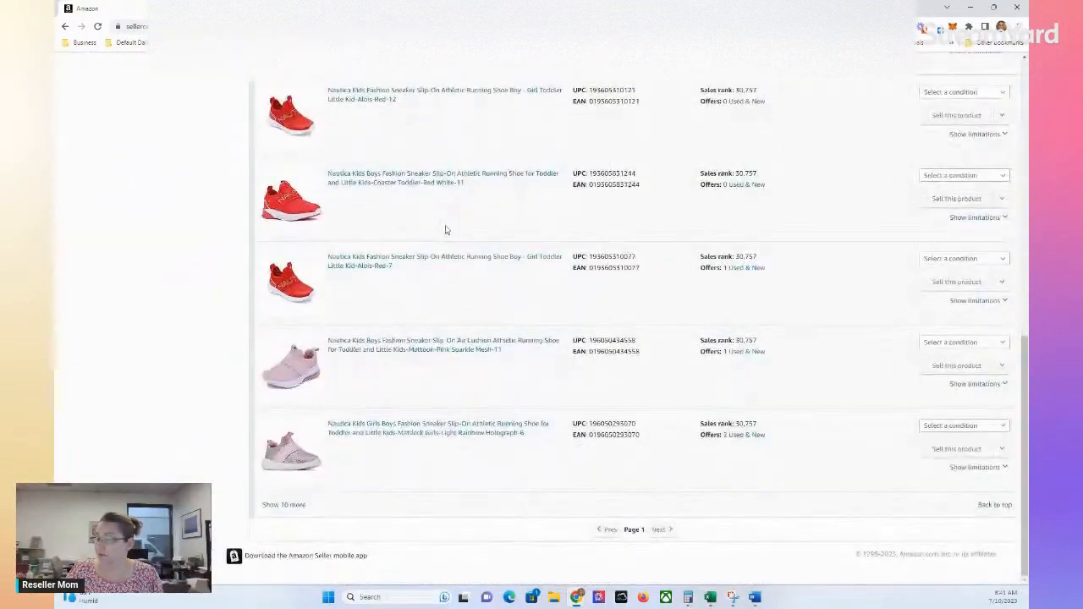
{"action": "left_click", "coordinate": [283, 506]}
{"action": "scroll", "coordinate": [234, 439], "scroll_direction": "down", "scroll_amount": 10}
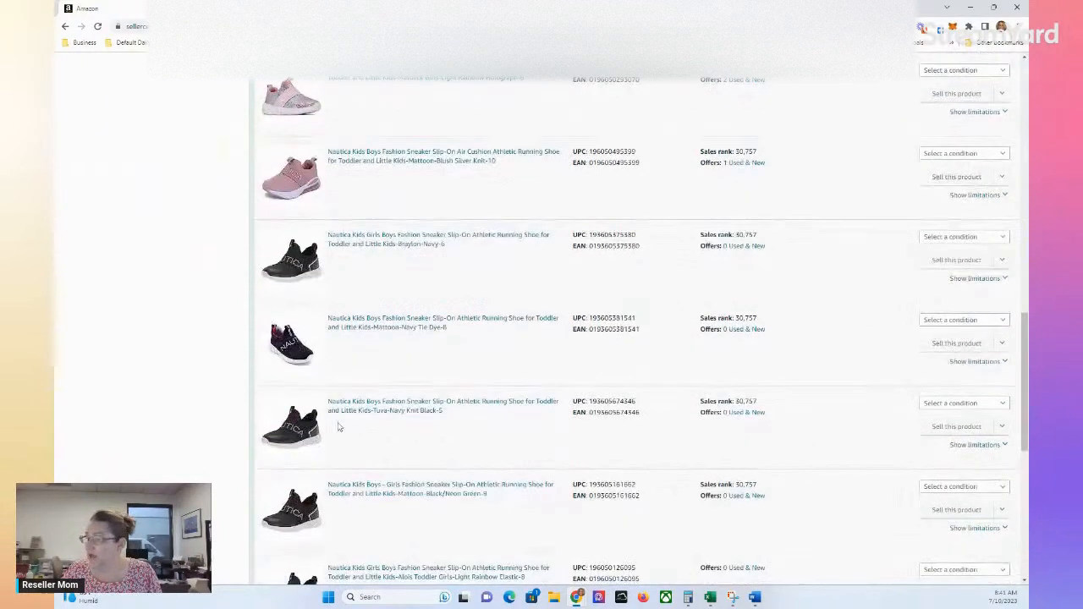
{"action": "scroll", "coordinate": [418, 432], "scroll_direction": "up", "scroll_amount": 10}
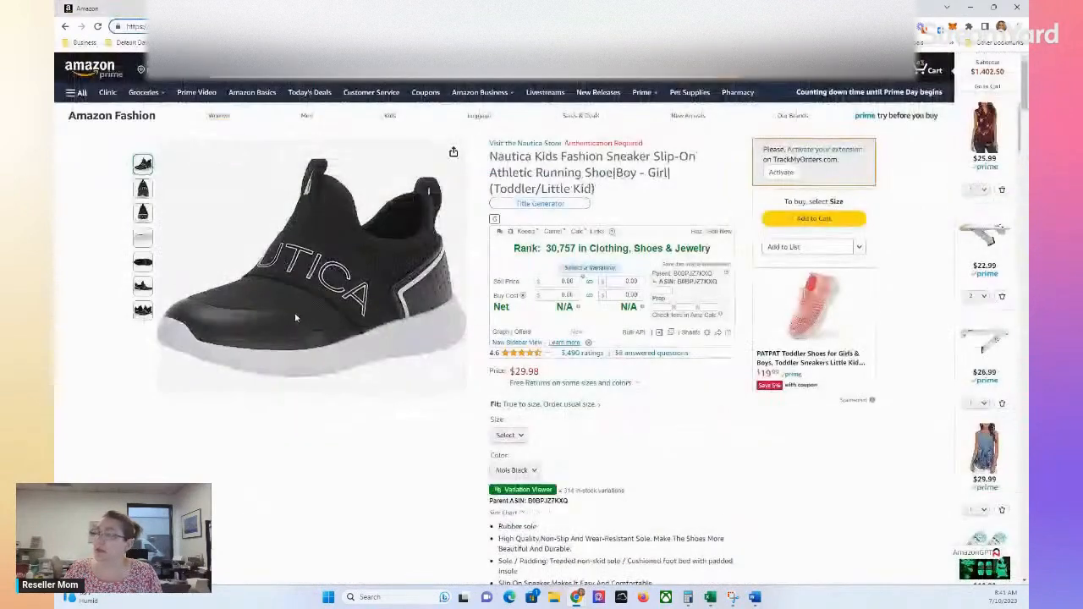
Step: Switch to the Amazon sneaker product page and open Keepa's table of variations
{"action": "scroll", "coordinate": [295, 312], "scroll_direction": "down", "scroll_amount": 5}
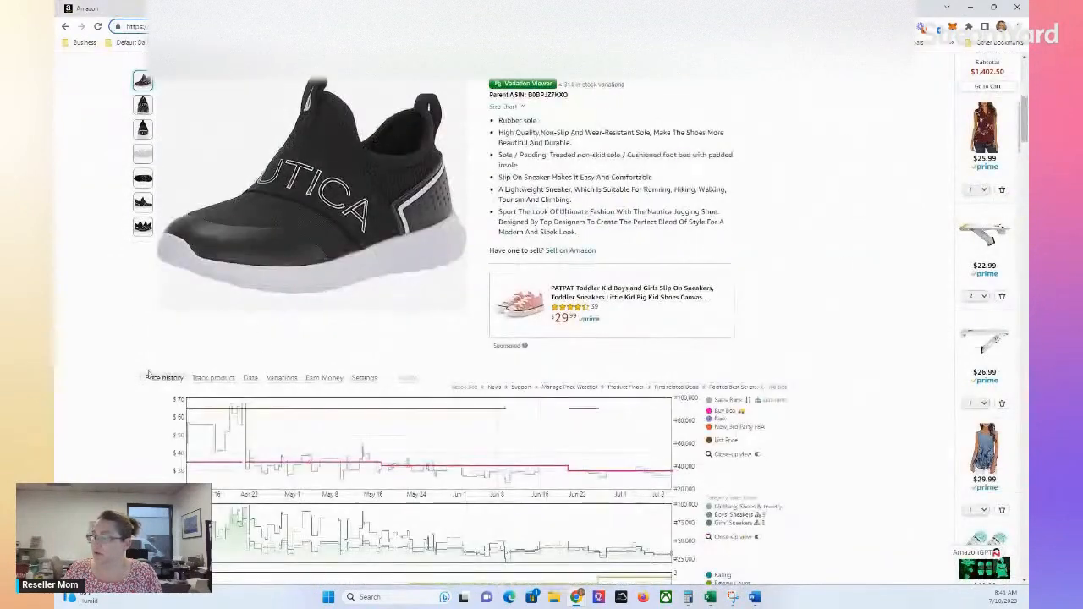
{"action": "scroll", "coordinate": [137, 381], "scroll_direction": "down", "scroll_amount": 1}
{"action": "scroll", "coordinate": [137, 382], "scroll_direction": "down", "scroll_amount": 1}
{"action": "left_click", "coordinate": [282, 174]}
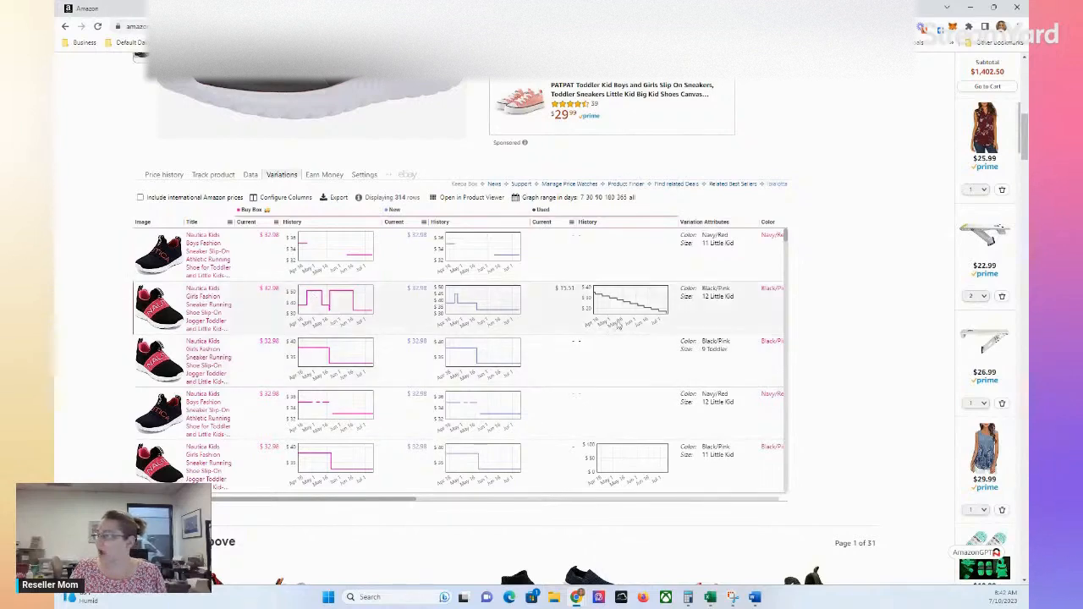
{"action": "scroll", "coordinate": [322, 415], "scroll_direction": "up", "scroll_amount": 4}
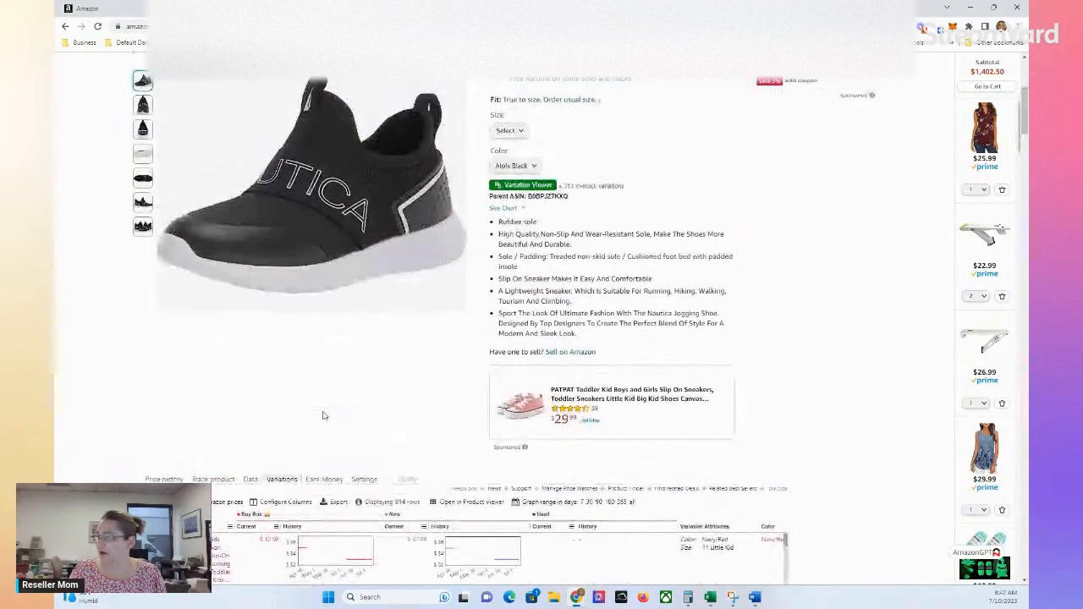
{"action": "scroll", "coordinate": [322, 416], "scroll_direction": "down", "scroll_amount": 4}
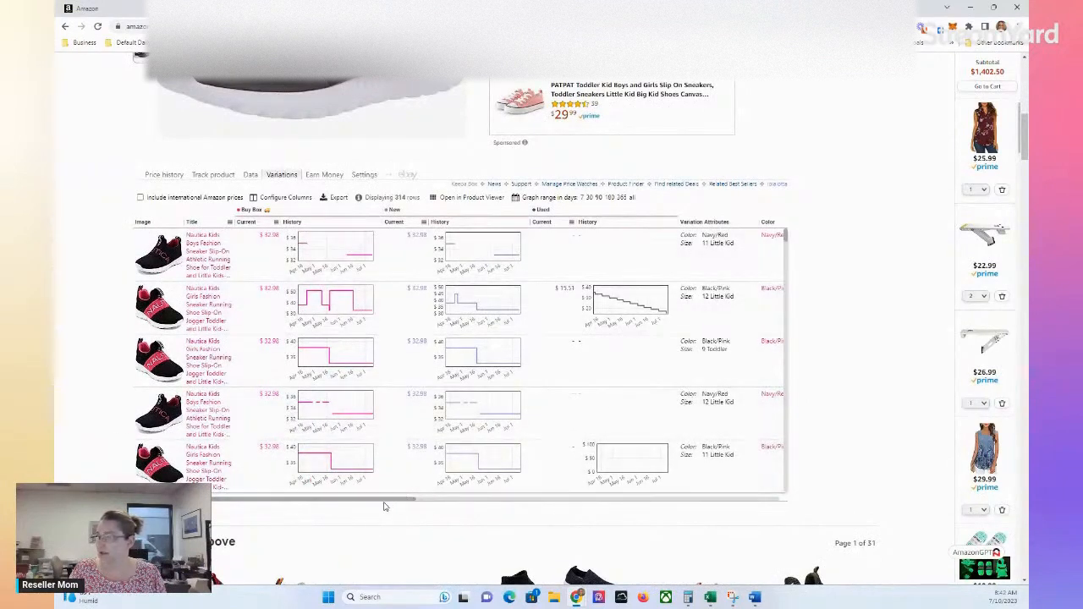
Step: Bring the review columns into view and re-sort the variations by Ratings, first ascending and finally highest first
{"action": "left_click_drag", "start_coordinate": [393, 505], "coordinate": [536, 507]}
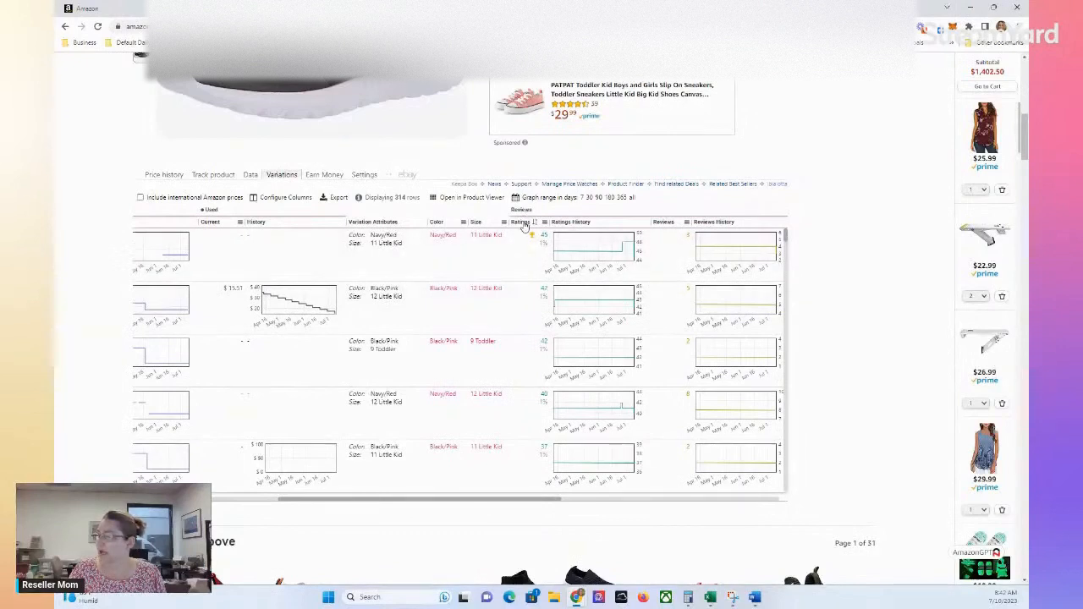
{"action": "left_click", "coordinate": [522, 227]}
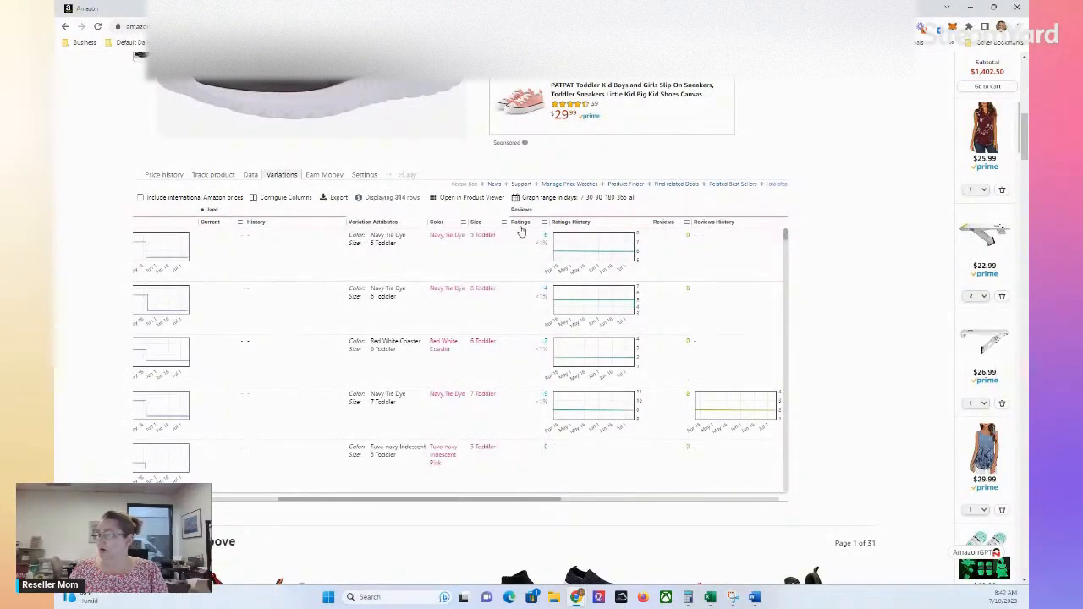
{"action": "left_click", "coordinate": [522, 223]}
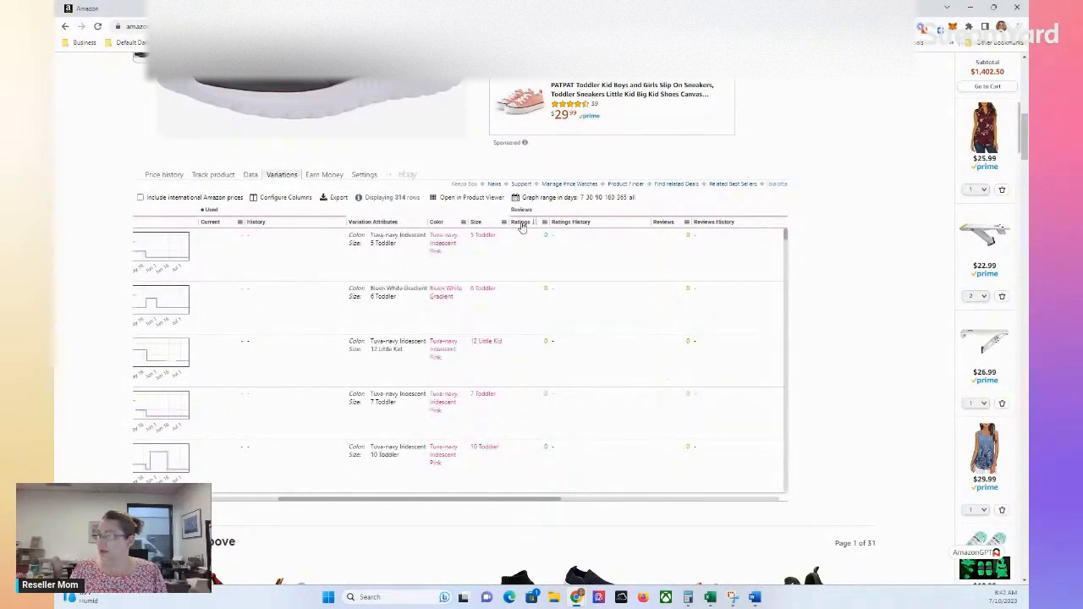
{"action": "scroll", "coordinate": [525, 271], "scroll_direction": "up", "scroll_amount": 3}
{"action": "scroll", "coordinate": [535, 298], "scroll_direction": "down", "scroll_amount": 3}
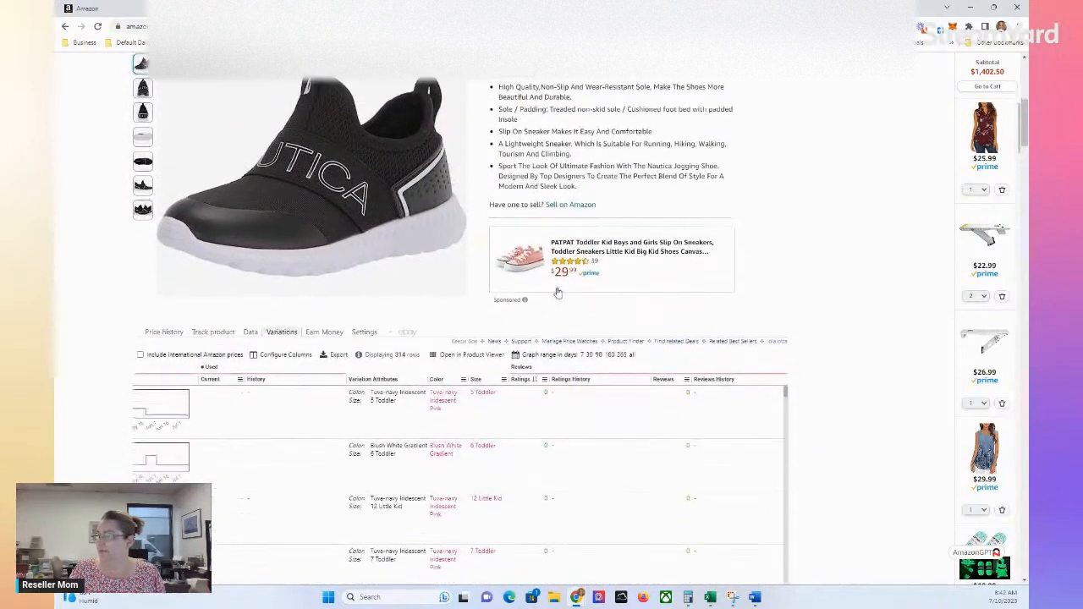
{"action": "left_click", "coordinate": [522, 323]}
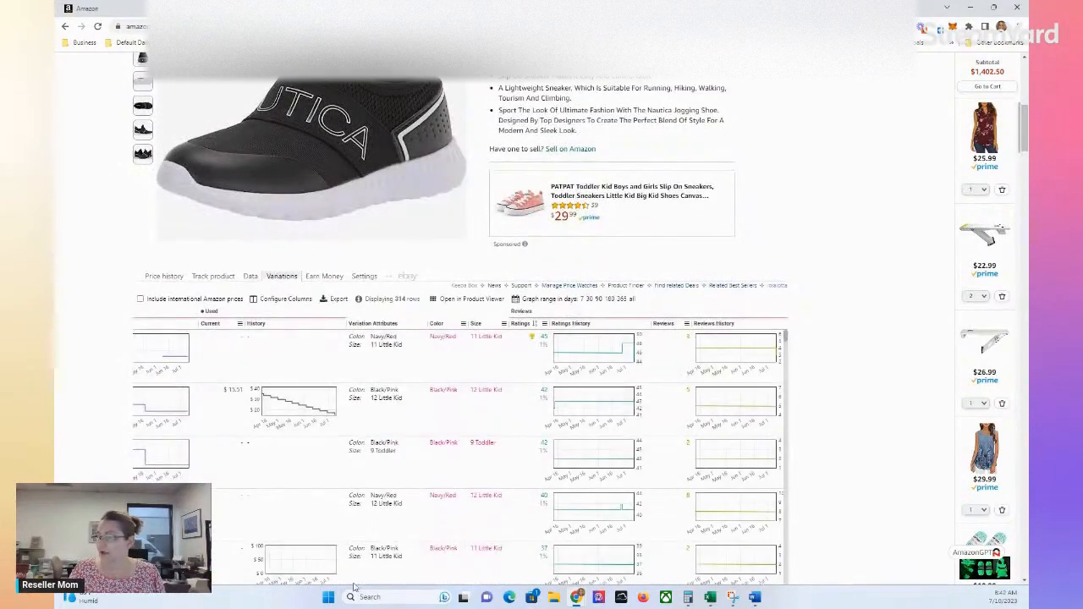
Step: Review the ratings of the sorted variations and return to the table's image and title columns
{"action": "scroll", "coordinate": [466, 499], "scroll_direction": "down", "scroll_amount": 1}
{"action": "scroll", "coordinate": [377, 480], "scroll_direction": "up", "scroll_amount": 1}
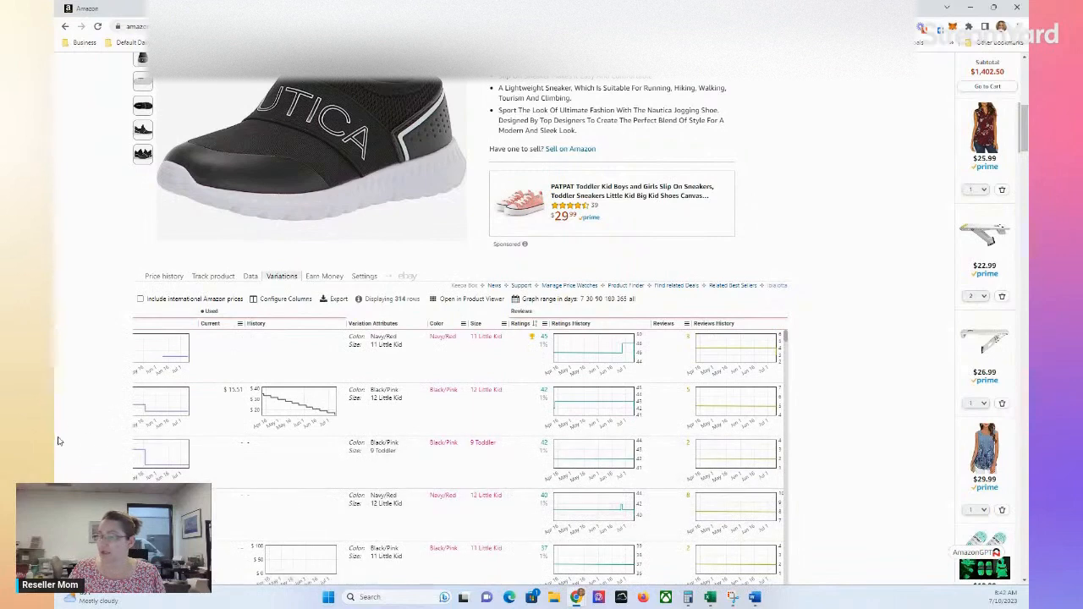
{"action": "scroll", "coordinate": [86, 426], "scroll_direction": "down", "scroll_amount": 2}
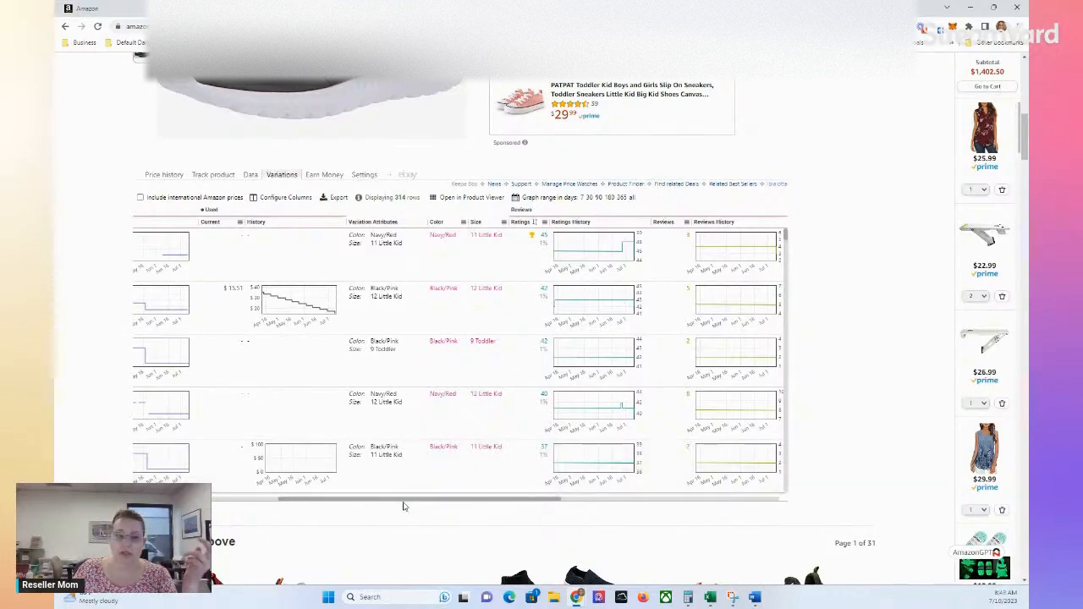
{"action": "left_click_drag", "start_coordinate": [403, 506], "coordinate": [233, 505]}
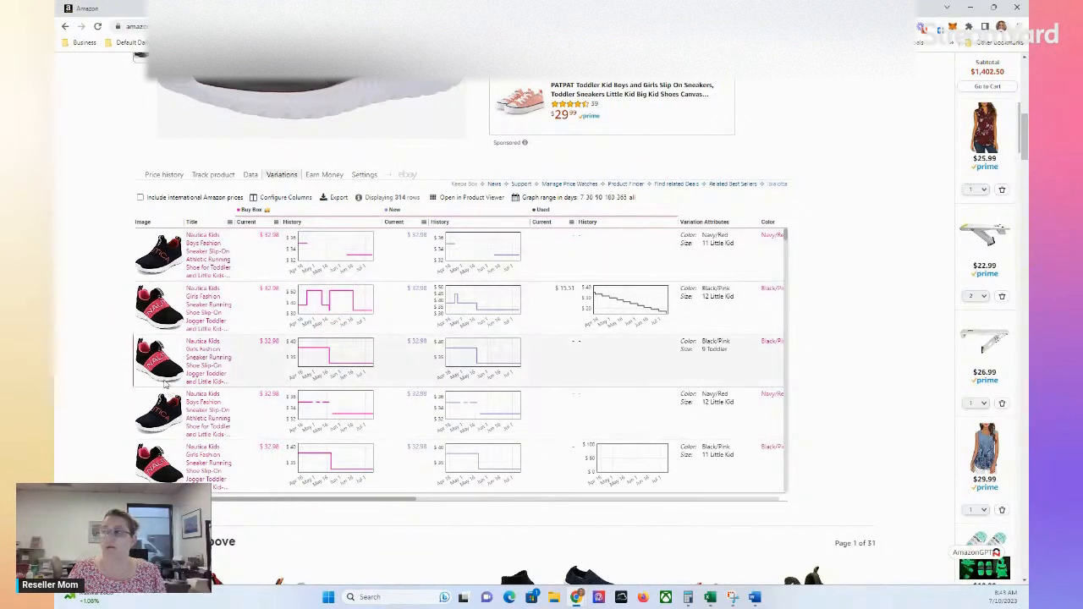
Step: Switch to Seller Central and open the Catalog's Add Products page
{"action": "left_click", "coordinate": [124, 6]}
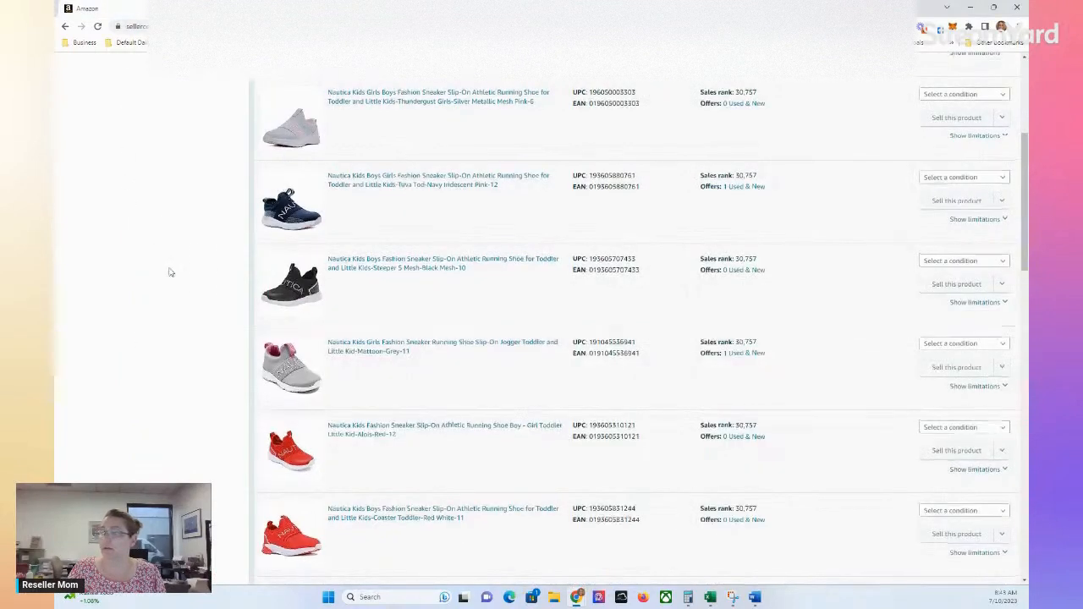
{"action": "scroll", "coordinate": [169, 270], "scroll_direction": "up", "scroll_amount": 3}
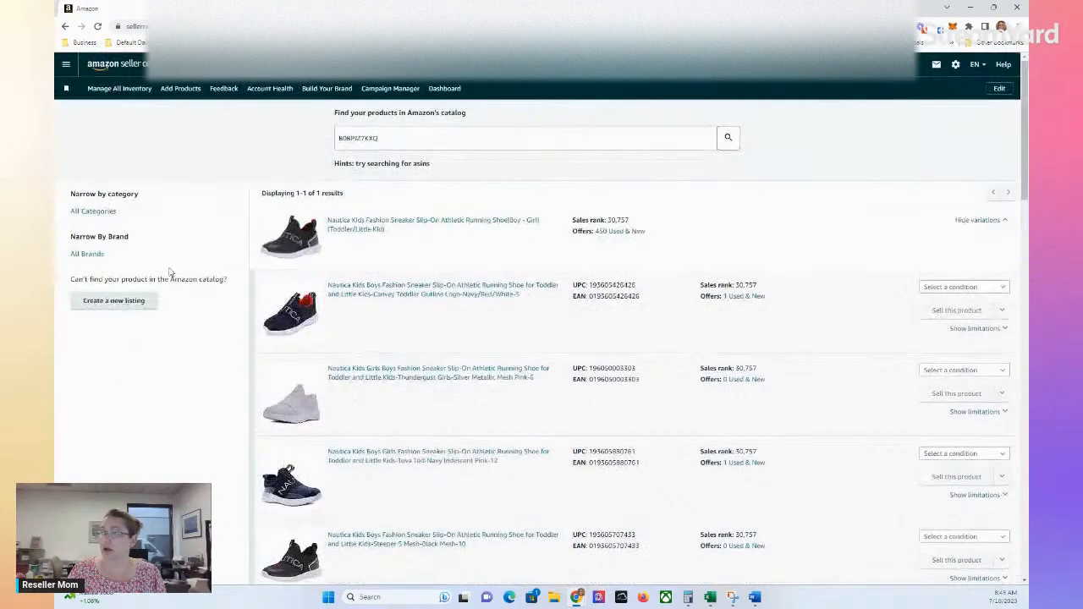
{"action": "left_click", "coordinate": [67, 64]}
{"action": "mouse_move", "coordinate": [95, 121]}
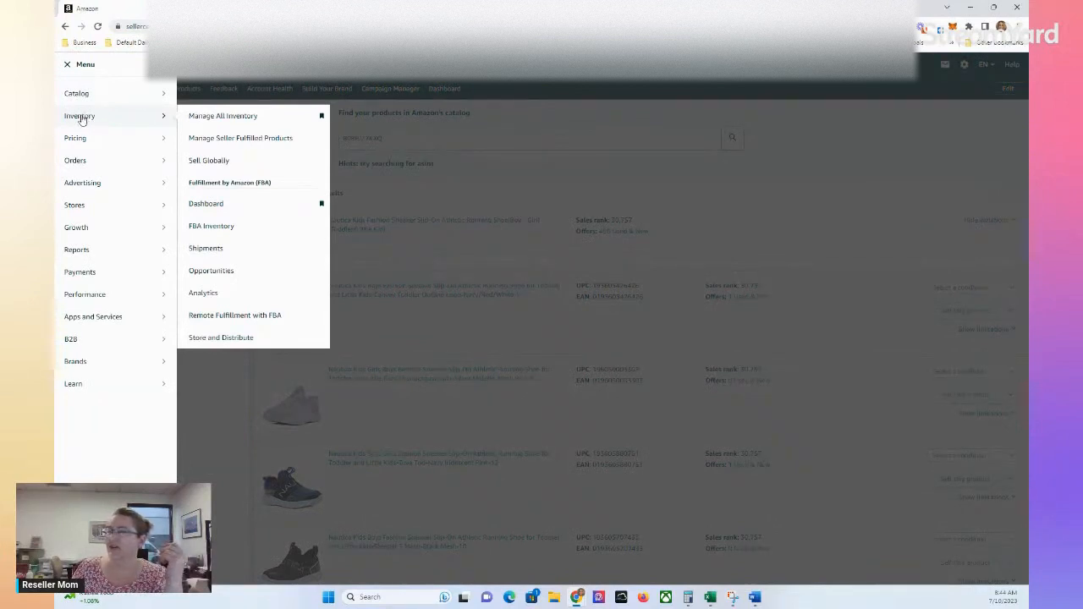
{"action": "mouse_move", "coordinate": [74, 93]}
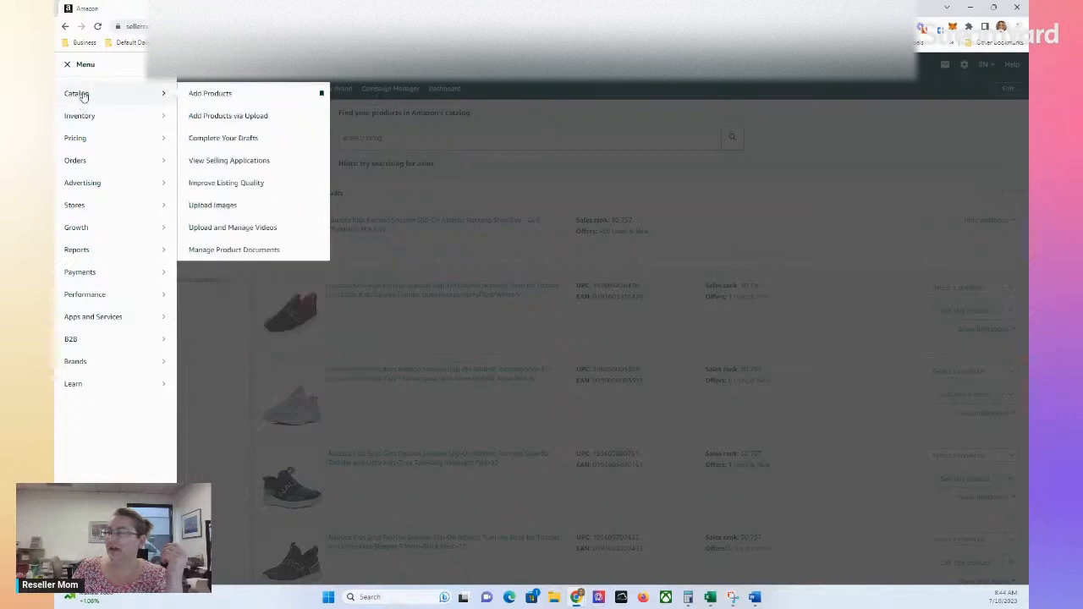
{"action": "left_click", "coordinate": [212, 95]}
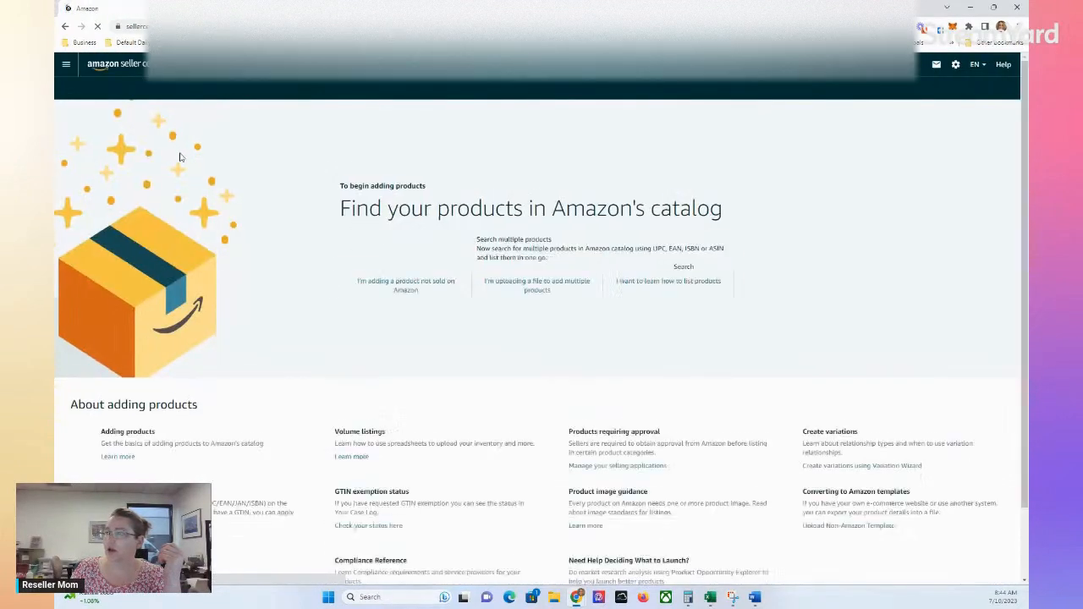
Step: Bookmark the Catalog's Add Products page in the favorites bar
{"action": "left_click", "coordinate": [66, 65]}
{"action": "mouse_move", "coordinate": [74, 95]}
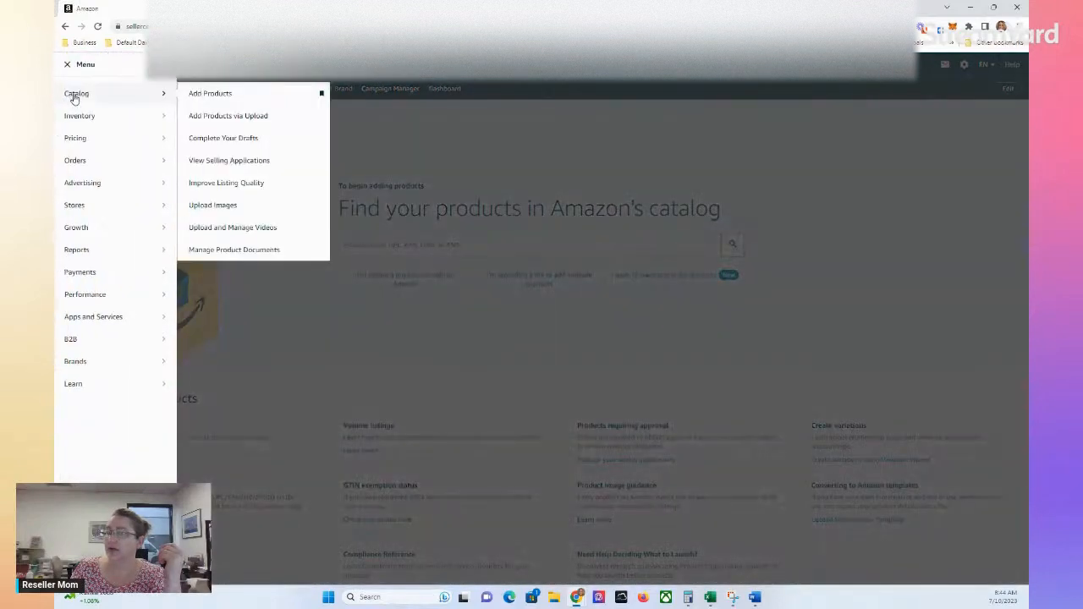
{"action": "left_click", "coordinate": [321, 95]}
{"action": "left_click", "coordinate": [322, 95]}
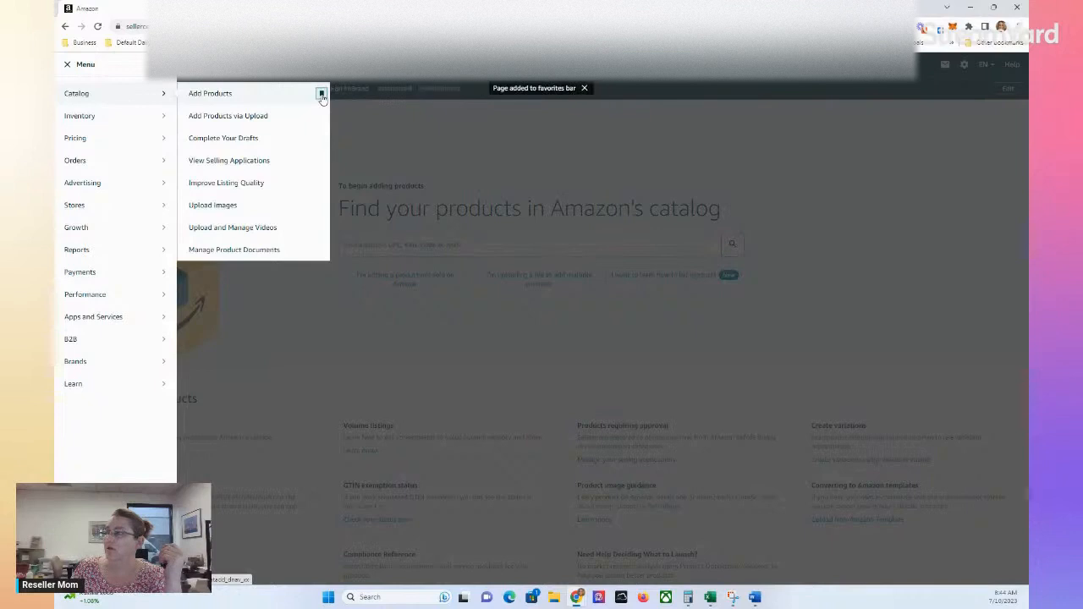
{"action": "left_click", "coordinate": [430, 117]}
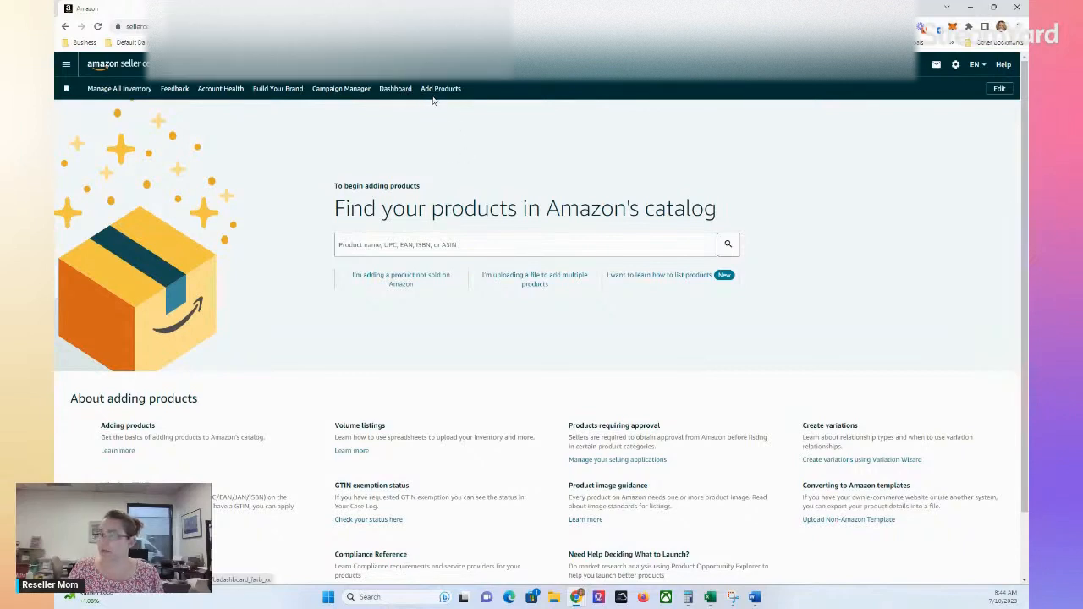
Step: Open the Variation Wizard from the Create variations section and display the instructions for creating a new variation family
{"action": "left_click", "coordinate": [403, 247]}
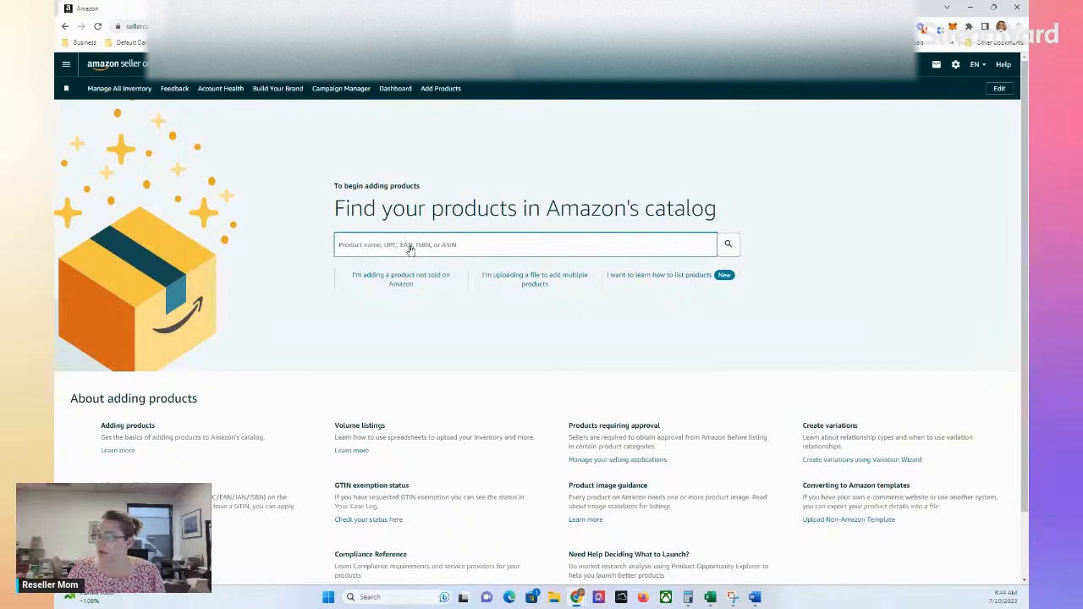
{"action": "scroll", "coordinate": [763, 423], "scroll_direction": "down", "scroll_amount": 2}
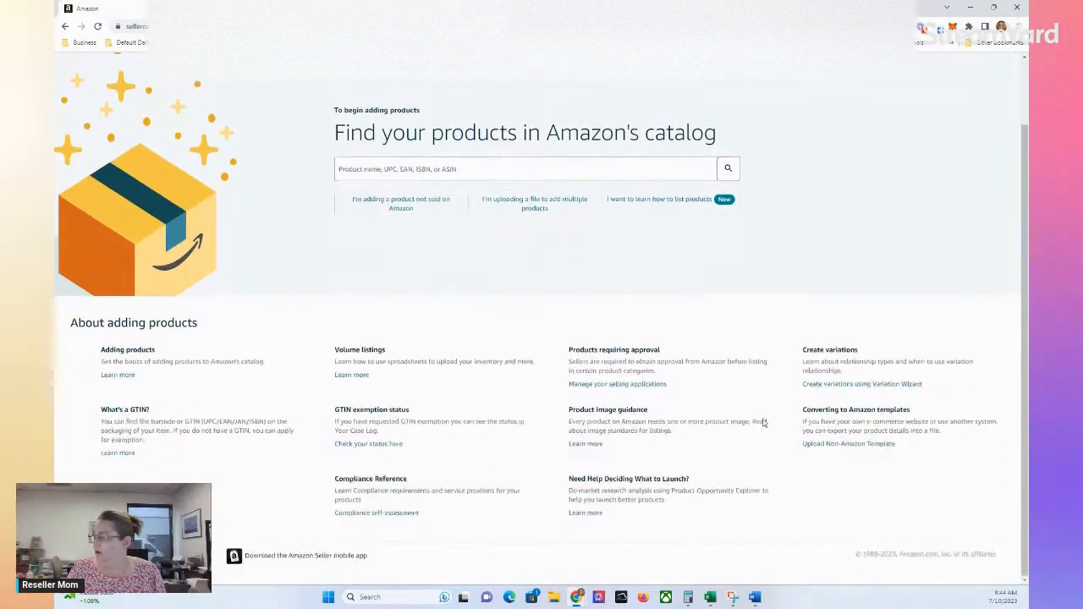
{"action": "left_click", "coordinate": [879, 385]}
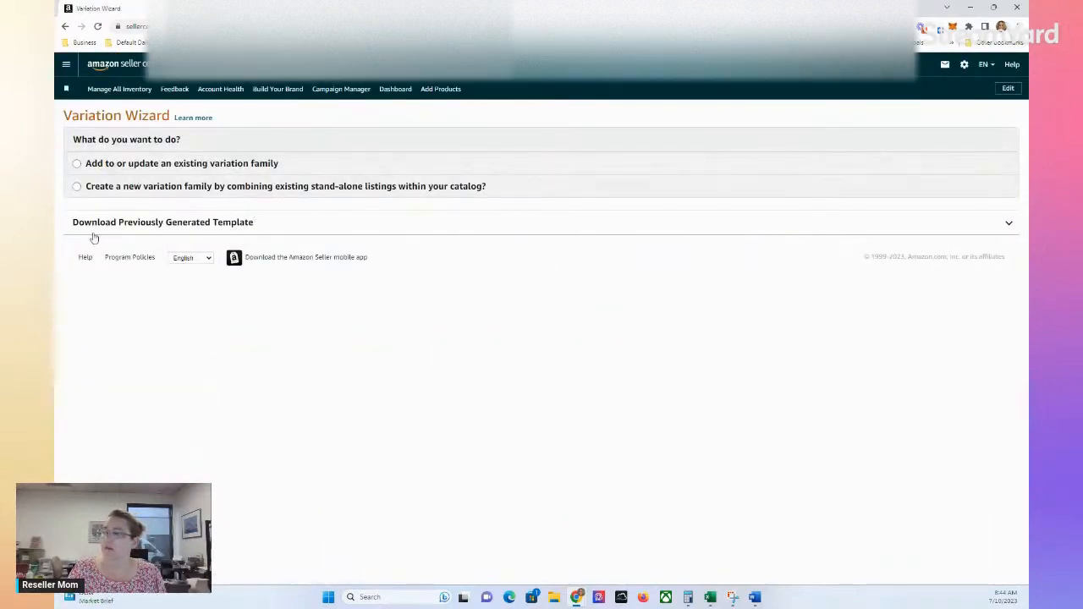
{"action": "left_click", "coordinate": [202, 192]}
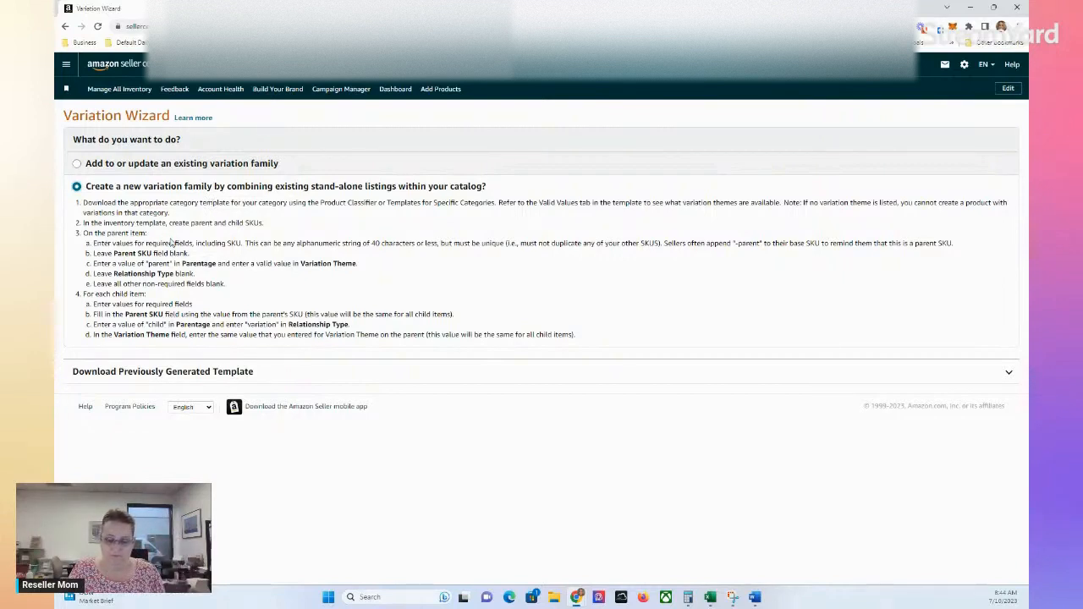
Step: Choose to add to or update an existing variation family and search for ASIN B0BPJZ7KXQ
{"action": "left_click", "coordinate": [141, 165]}
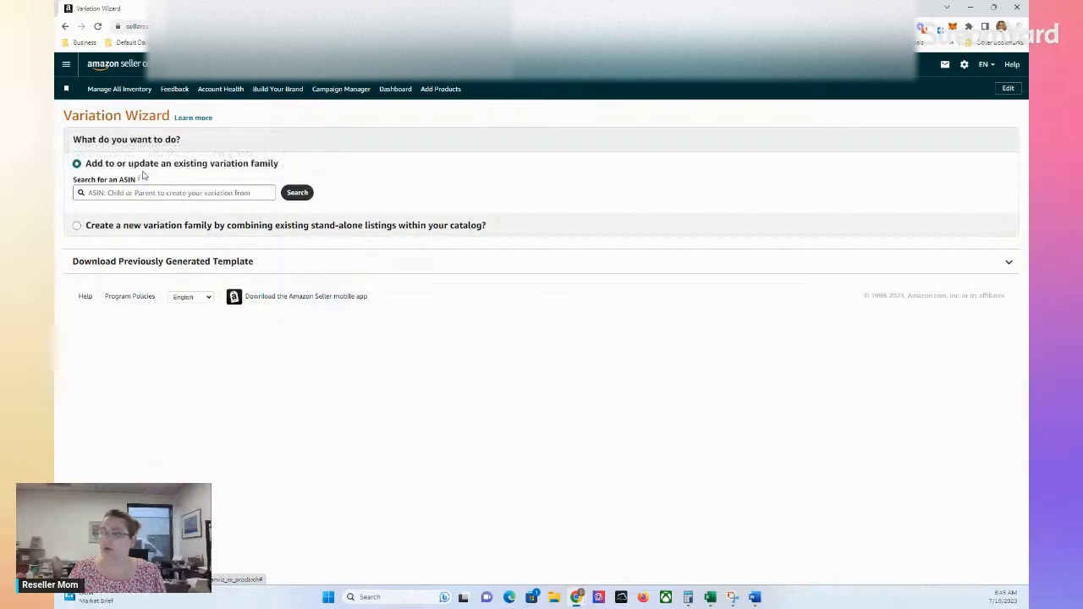
{"action": "left_click", "coordinate": [195, 192]}
{"action": "type", "text": "B0BPJZ7KXQ"}
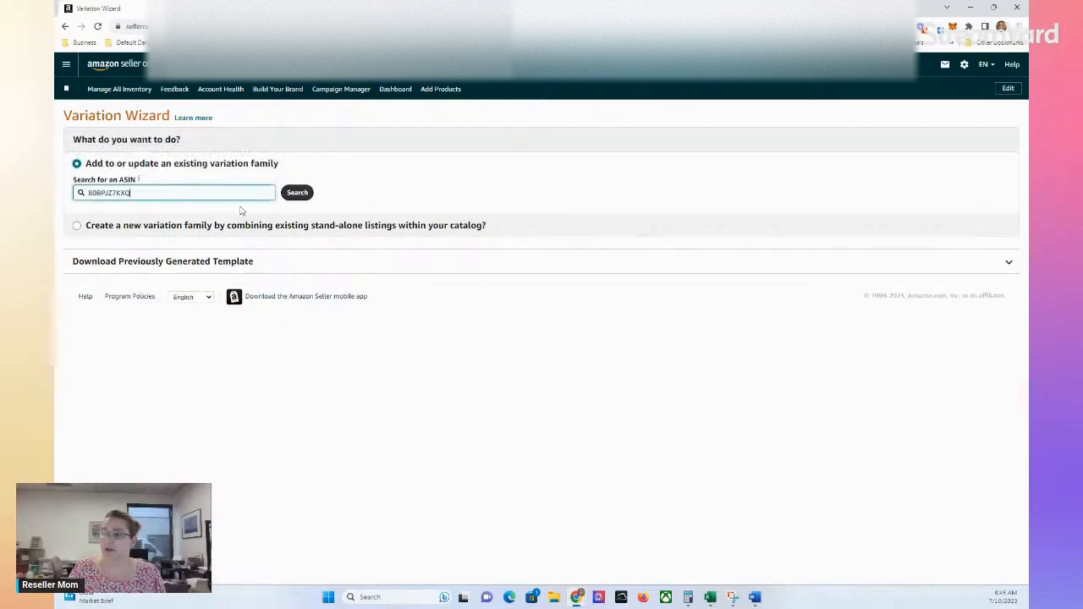
{"action": "left_click", "coordinate": [296, 193]}
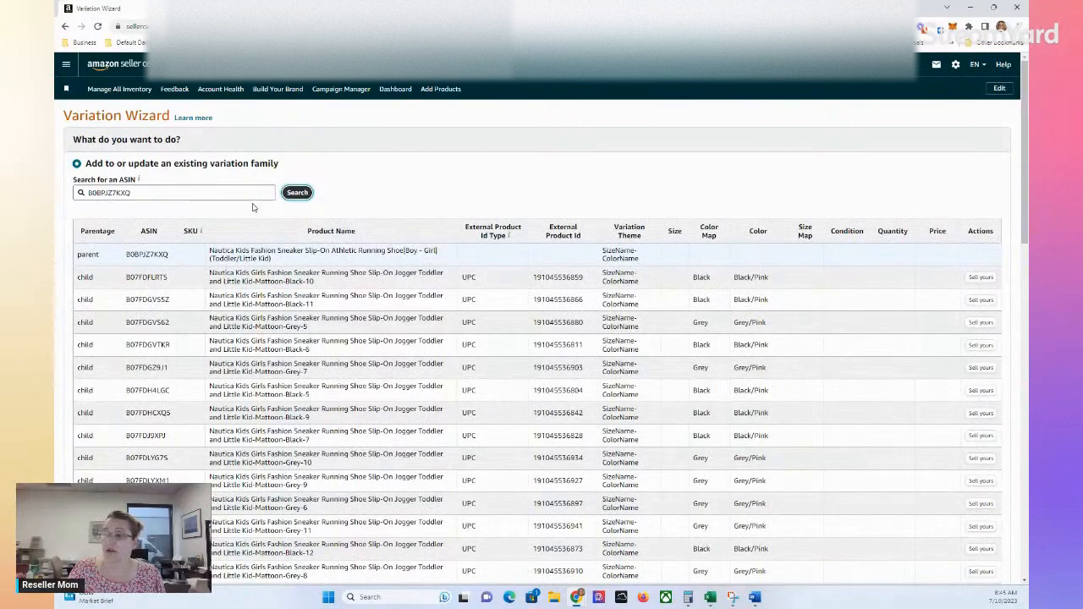
Step: Examine the parent's variation theme and product name, and compare them with the first child's UPC and name pattern
{"action": "scroll", "coordinate": [363, 254], "scroll_direction": "down", "scroll_amount": 2}
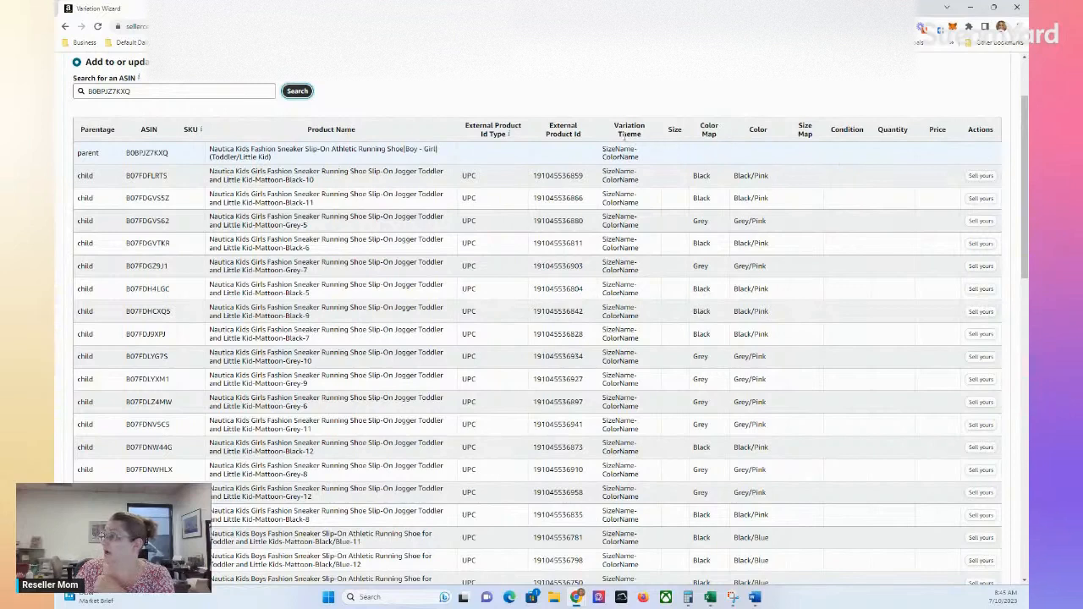
{"action": "left_click_drag", "start_coordinate": [604, 150], "coordinate": [644, 165]}
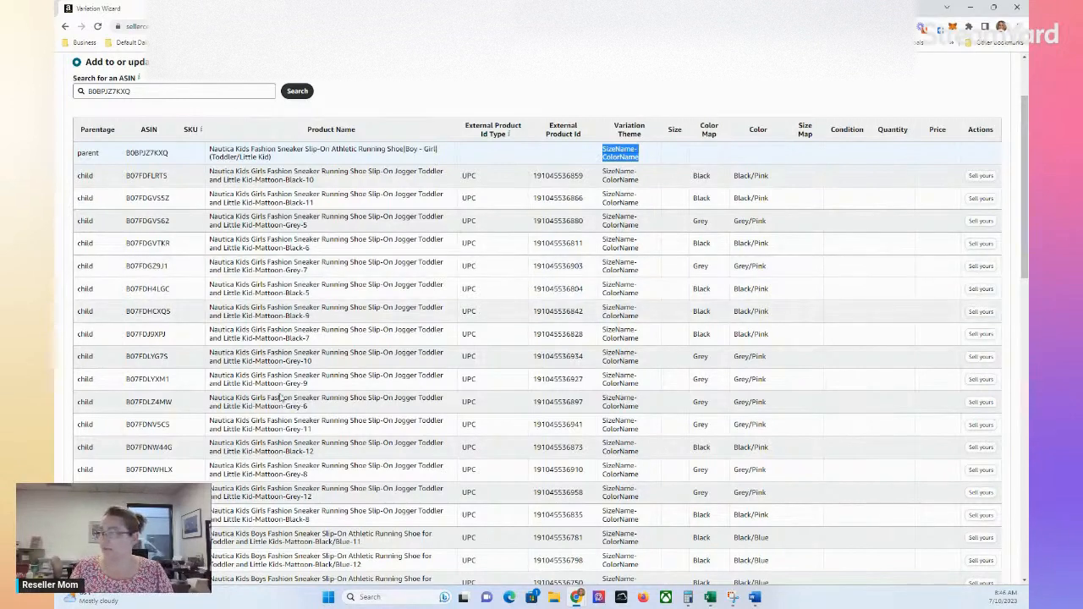
{"action": "double_click", "coordinate": [557, 175]}
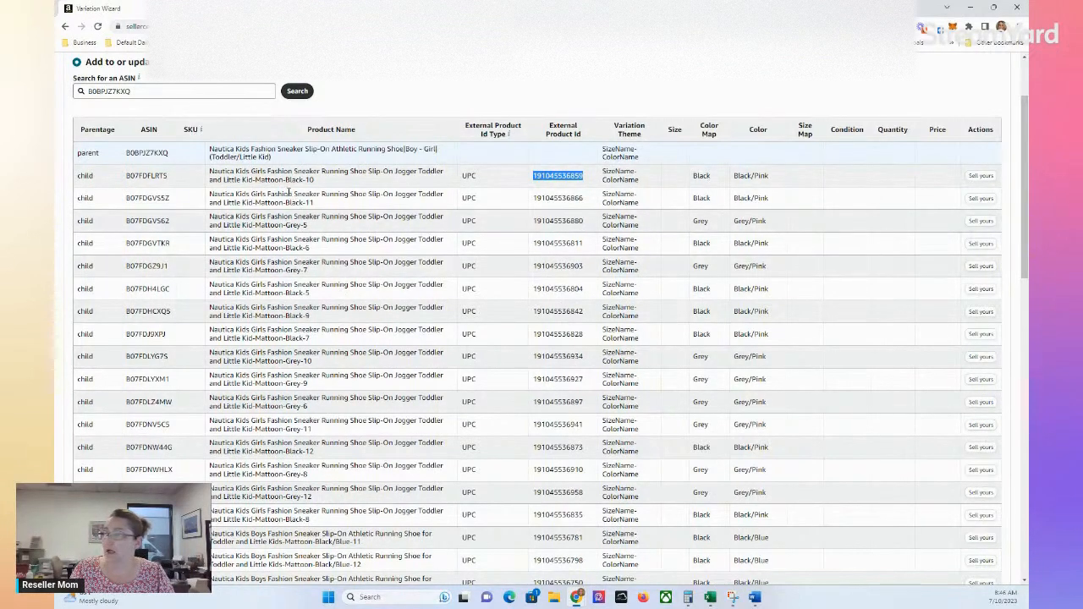
{"action": "left_click_drag", "start_coordinate": [328, 183], "coordinate": [290, 180]}
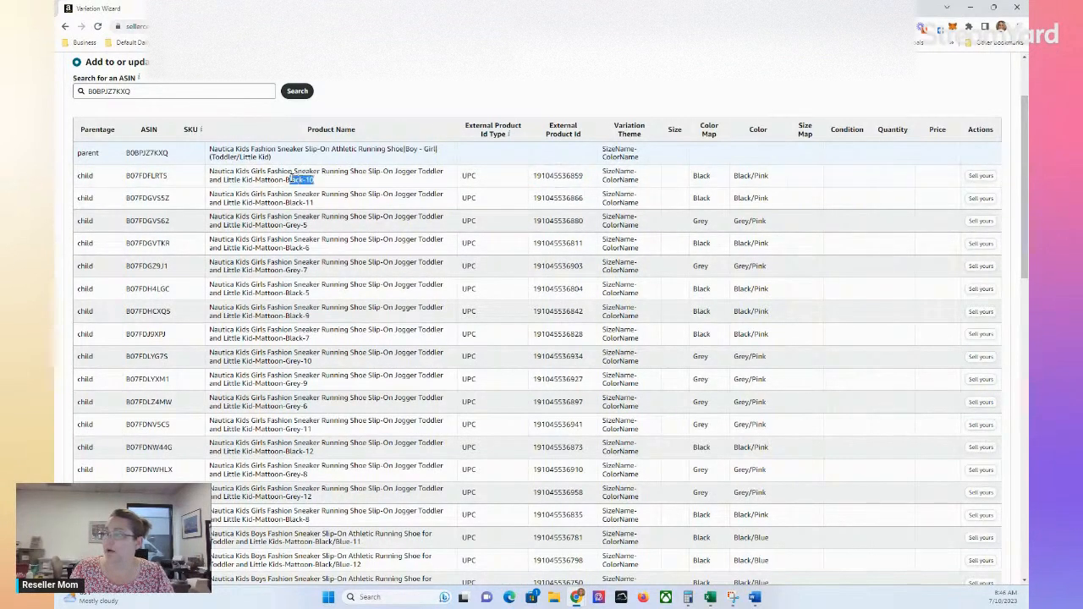
{"action": "left_click", "coordinate": [283, 213]}
{"action": "left_click_drag", "start_coordinate": [210, 171], "coordinate": [268, 191]}
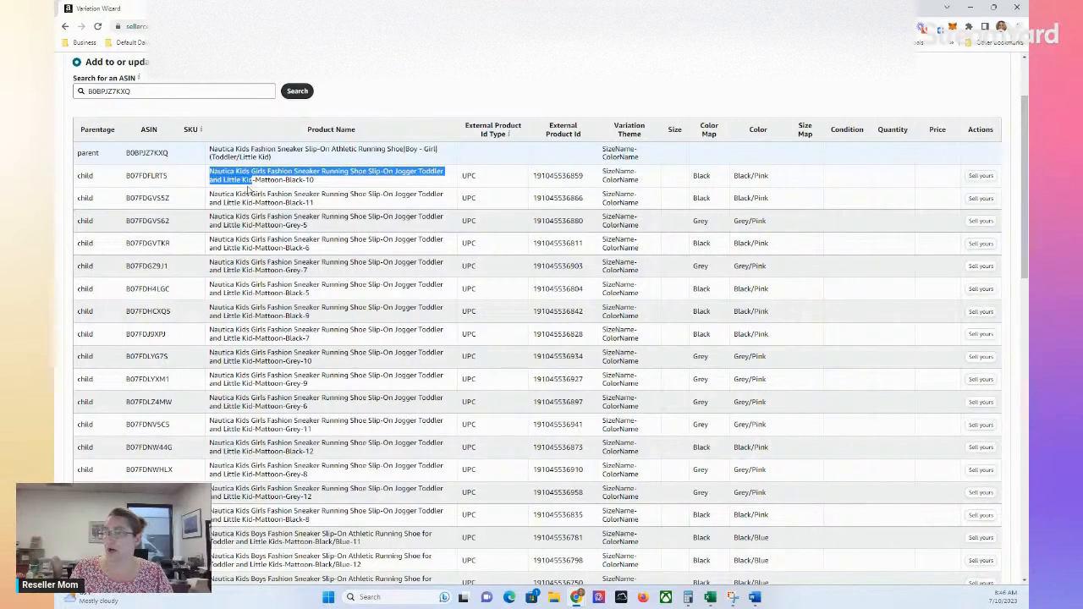
{"action": "left_click_drag", "start_coordinate": [254, 179], "coordinate": [315, 180]}
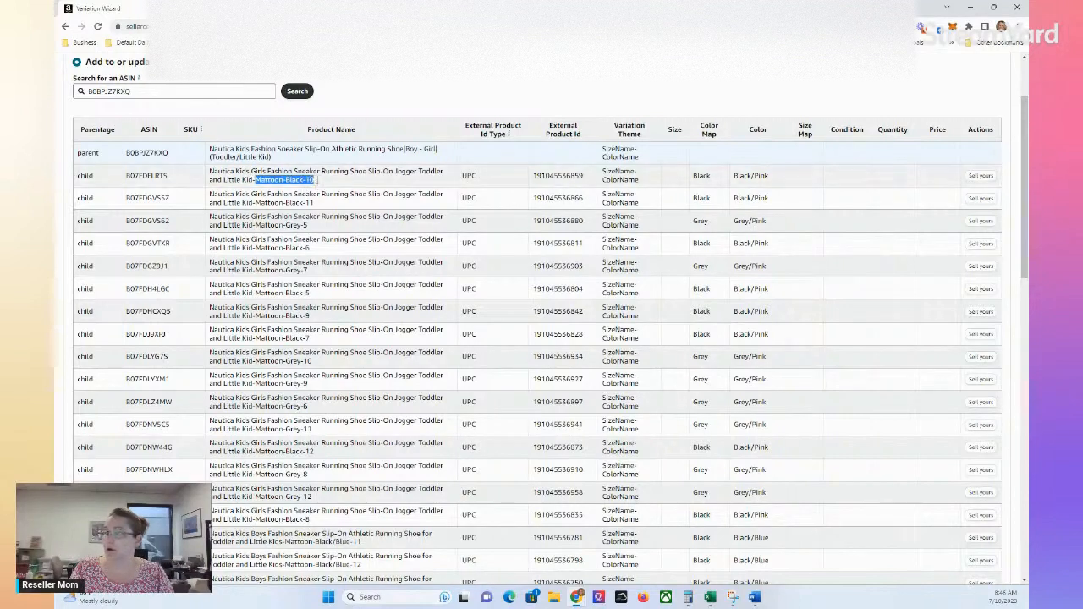
{"action": "left_click", "coordinate": [306, 260]}
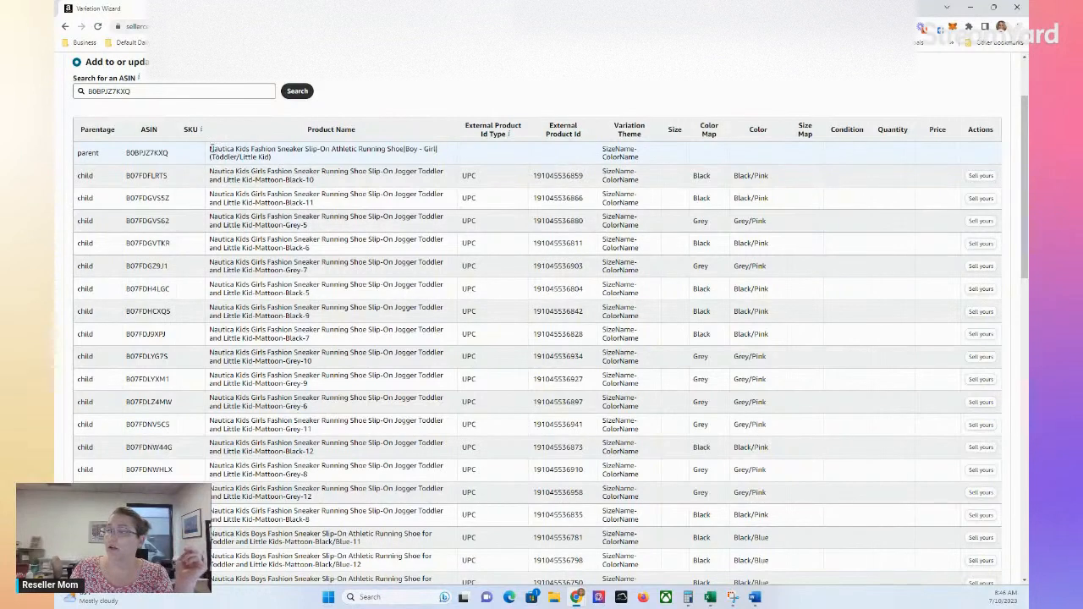
{"action": "left_click_drag", "start_coordinate": [211, 148], "coordinate": [291, 164]}
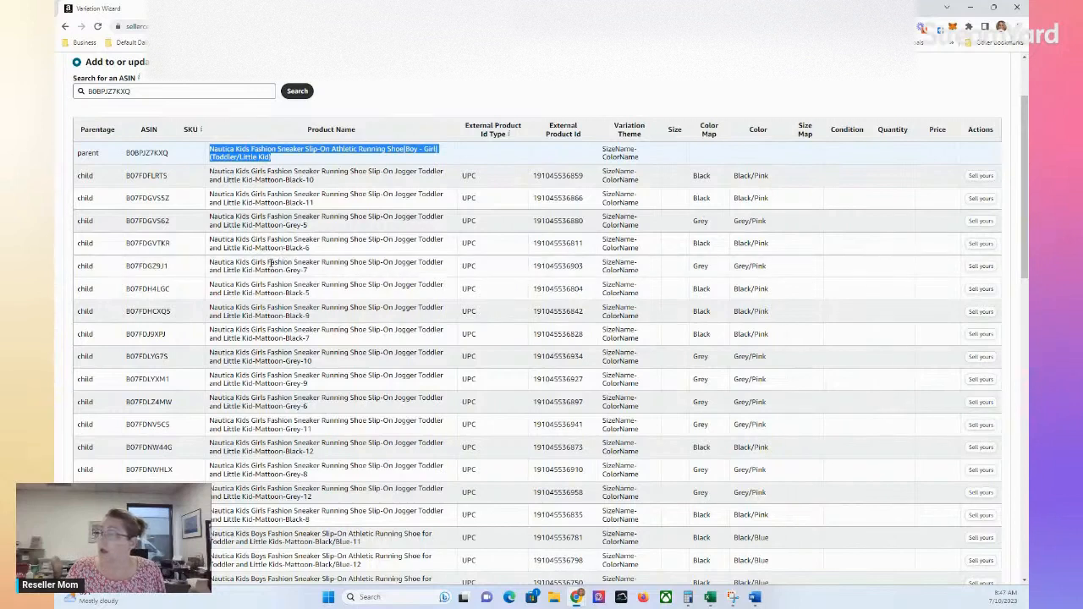
{"action": "left_click", "coordinate": [269, 261]}
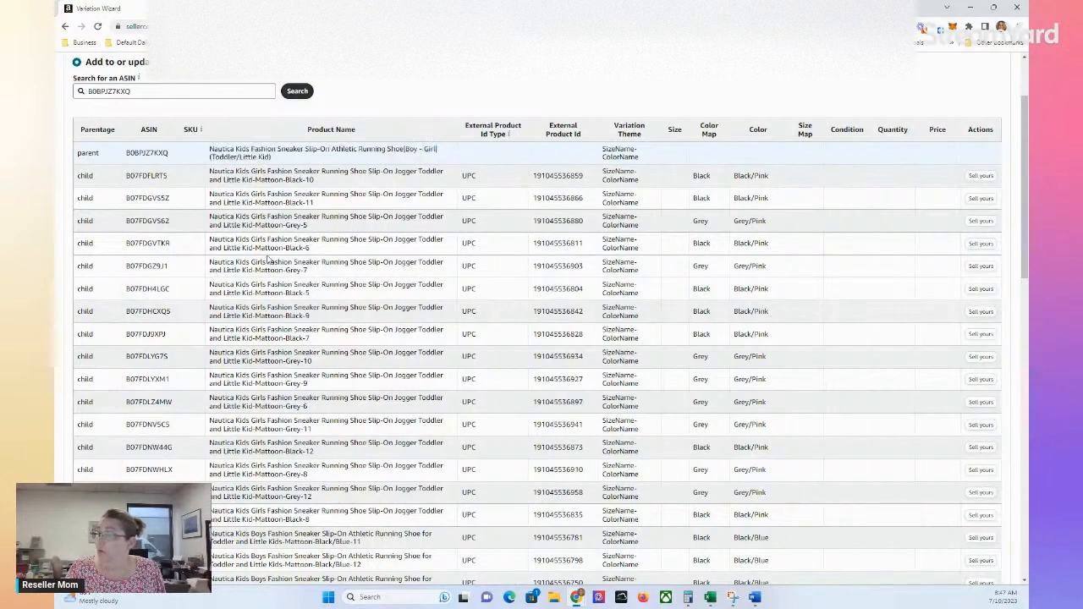
Step: Copy the first child's product name and add a new variation row at the end of the family's list
{"action": "triple_click", "coordinate": [326, 185]}
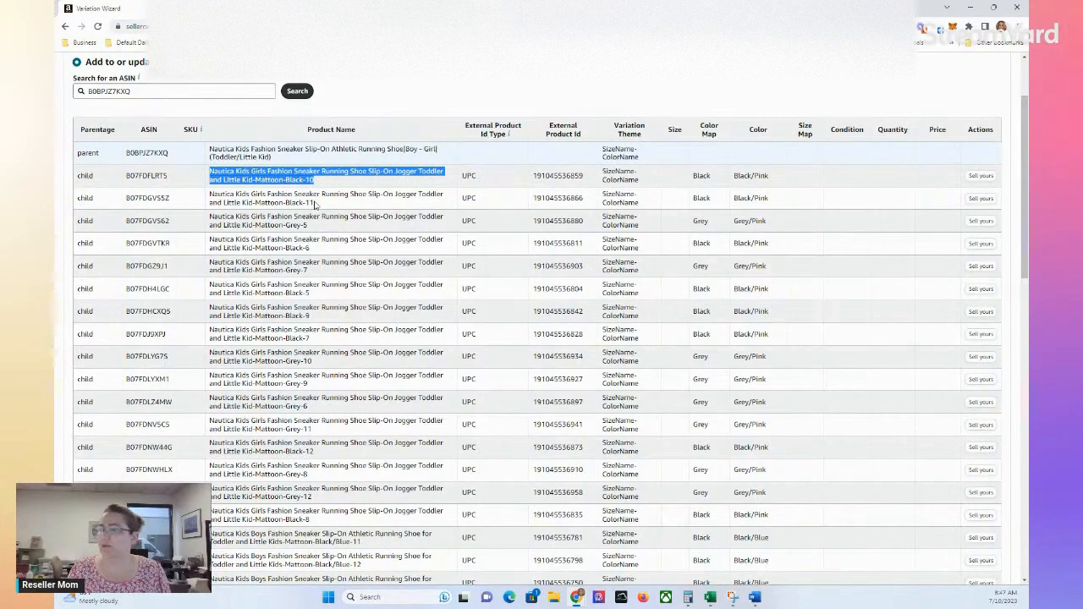
{"action": "scroll", "coordinate": [314, 205], "scroll_direction": "down", "scroll_amount": 8}
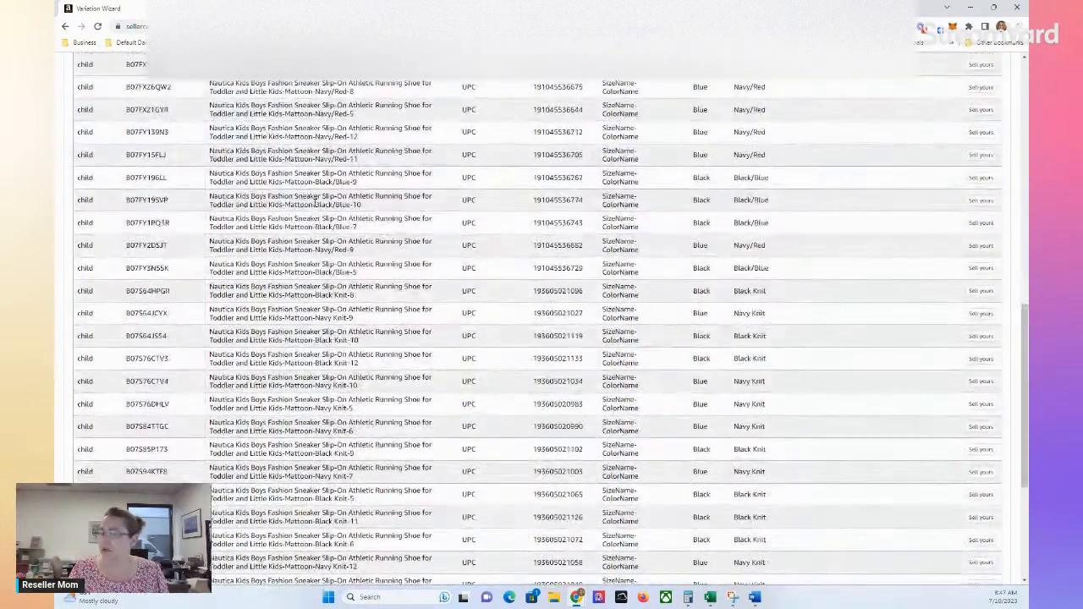
{"action": "scroll", "coordinate": [315, 205], "scroll_direction": "down", "scroll_amount": 5}
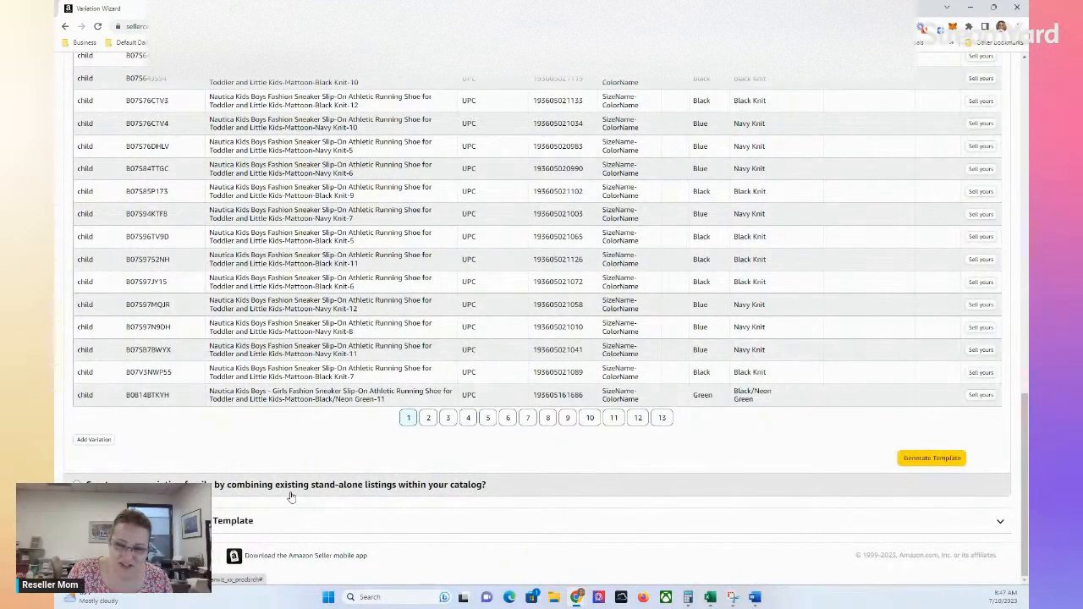
{"action": "left_click", "coordinate": [95, 440]}
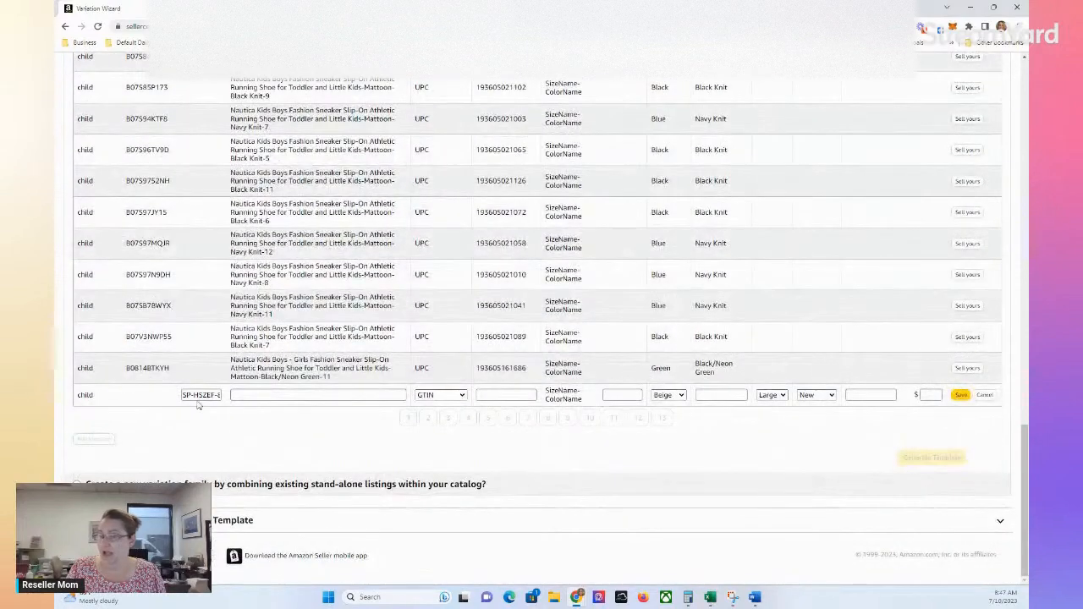
Step: Replace the new variation's SKU with Ross_9.99_1234
{"action": "triple_click", "coordinate": [191, 396]}
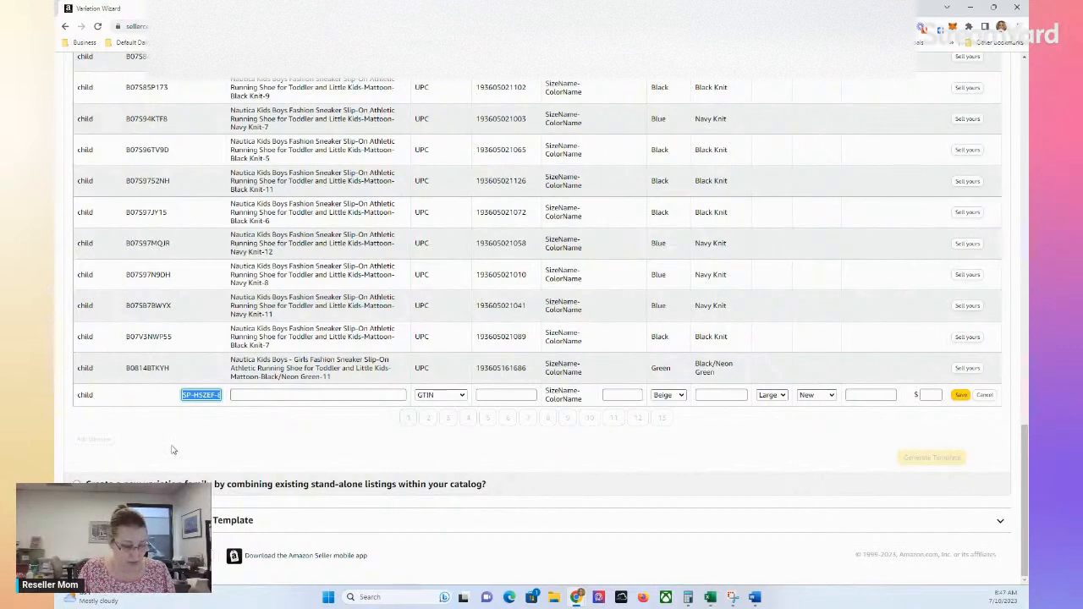
{"action": "type", "text": "Ros"}
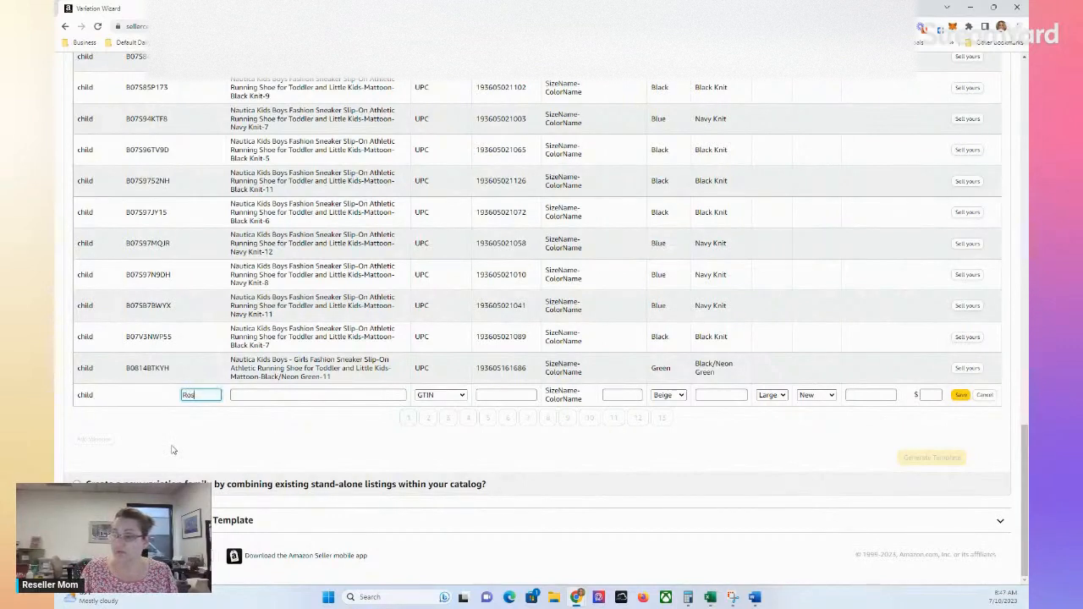
{"action": "type", "text": "s_"}
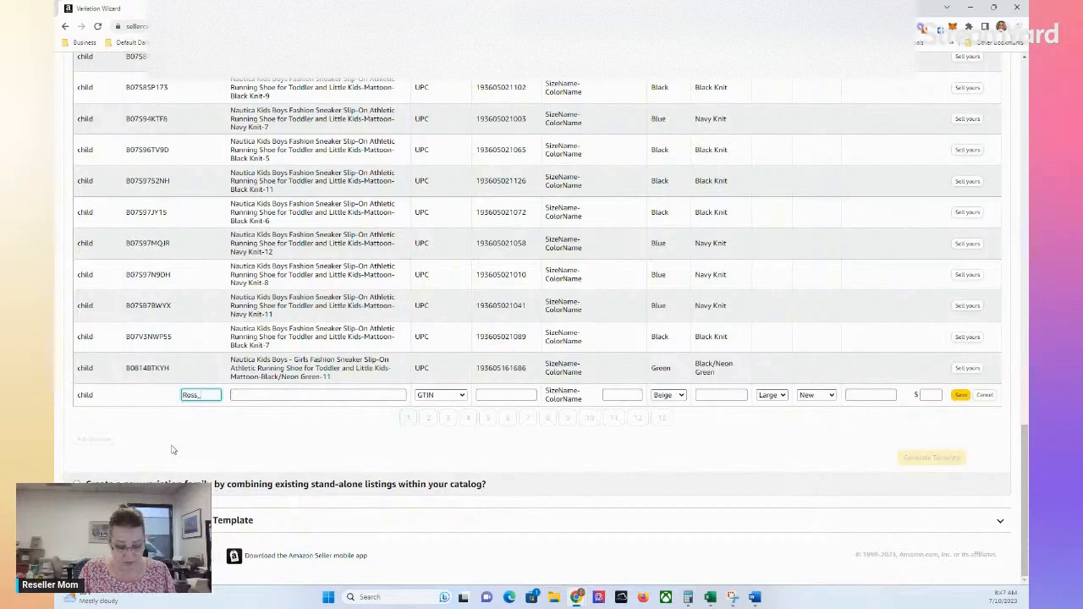
{"action": "type", "text": "9.99_1234"}
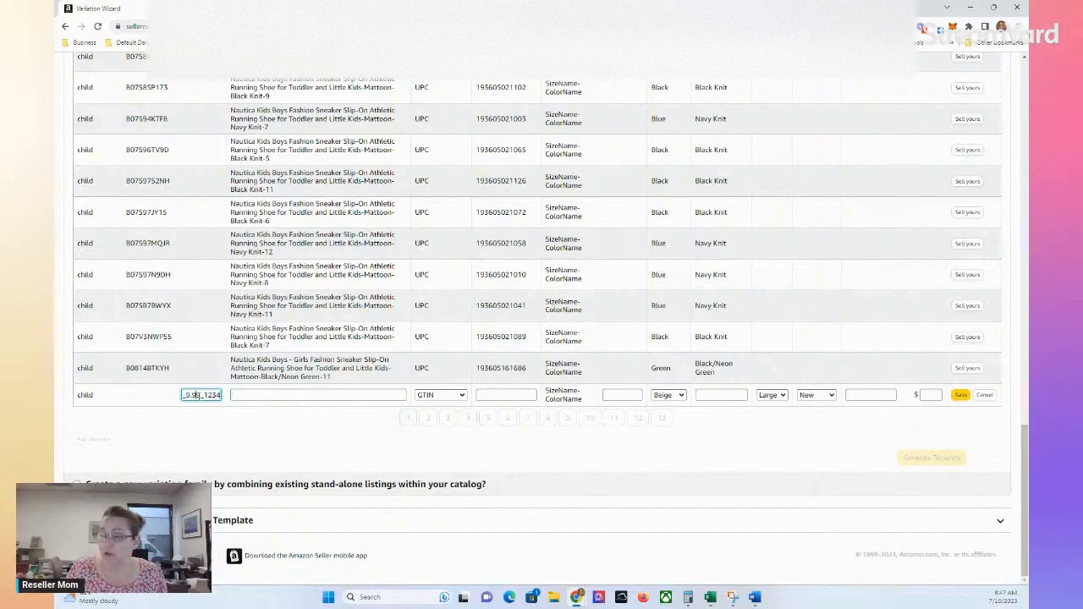
{"action": "double_click", "coordinate": [186, 394]}
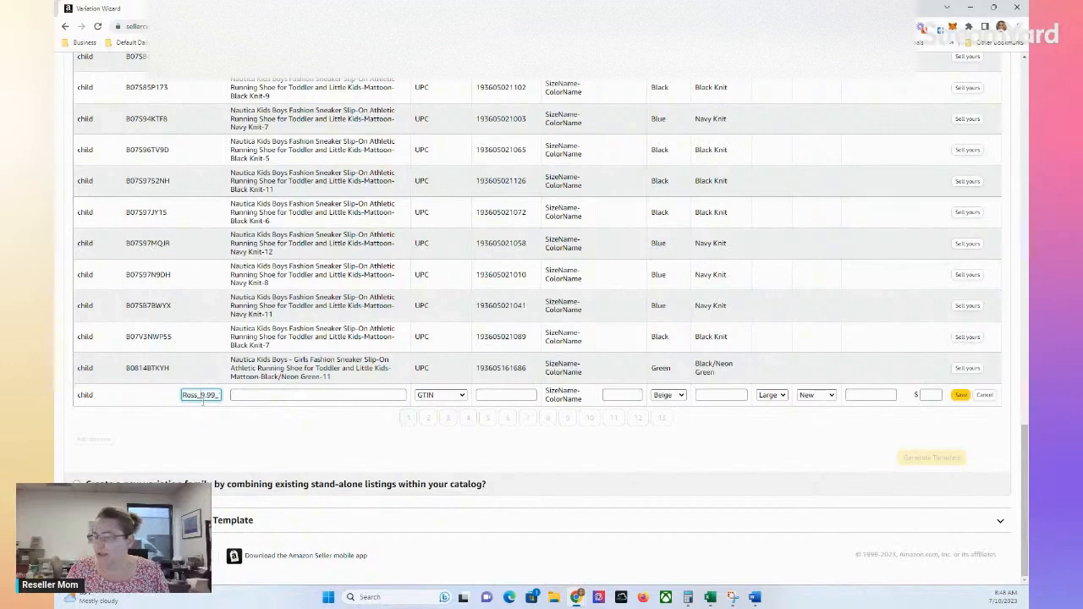
Step: Paste the copied title as the new variation's product name and change the size at its end to 13
{"action": "left_click", "coordinate": [250, 395]}
{"action": "key", "text": "ctrl+v"}
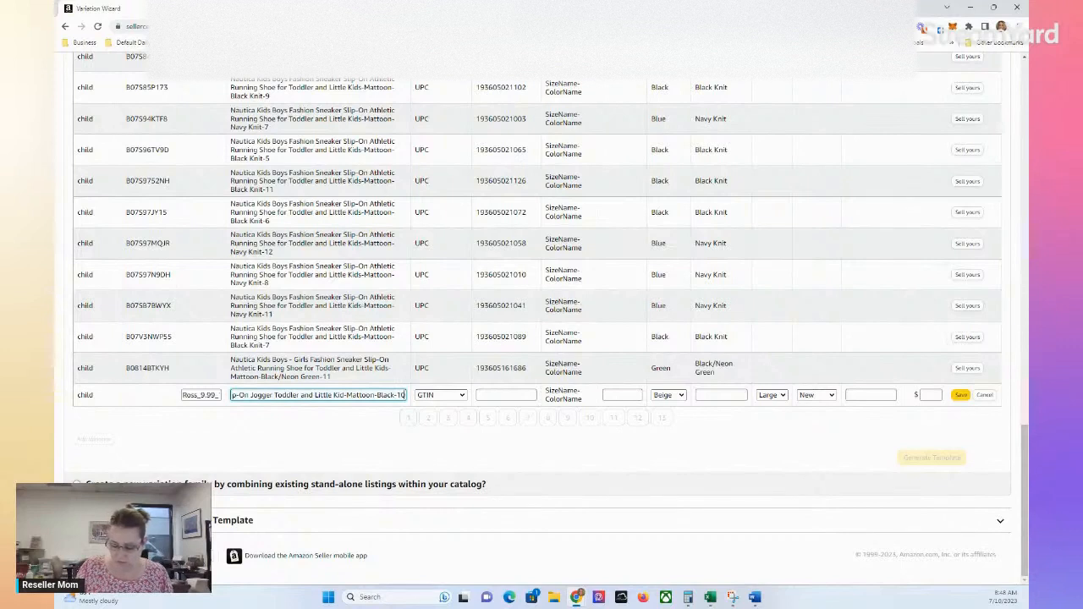
{"action": "key", "text": "BackSpace"}
{"action": "type", "text": "3"}
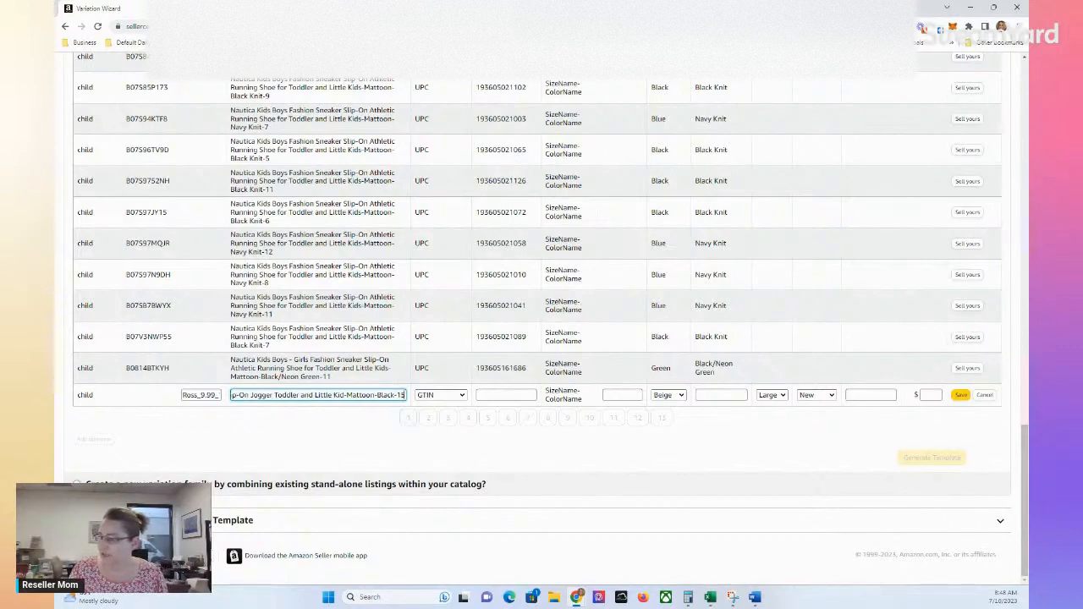
{"action": "left_click", "coordinate": [493, 466]}
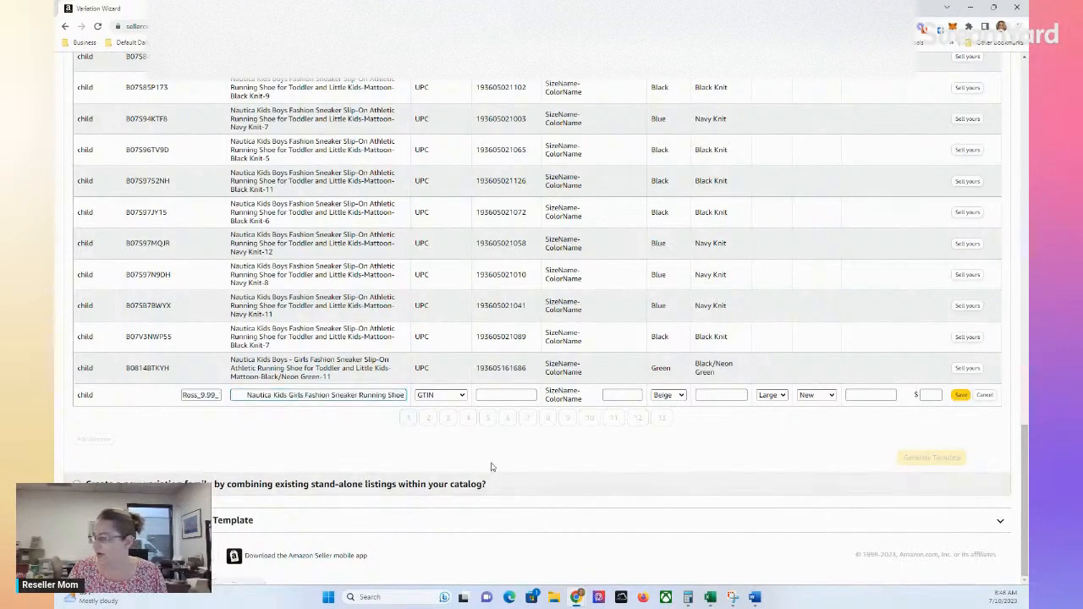
Step: Set the new variation's external product ID type to UPC and activate its product ID field
{"action": "left_click", "coordinate": [463, 396]}
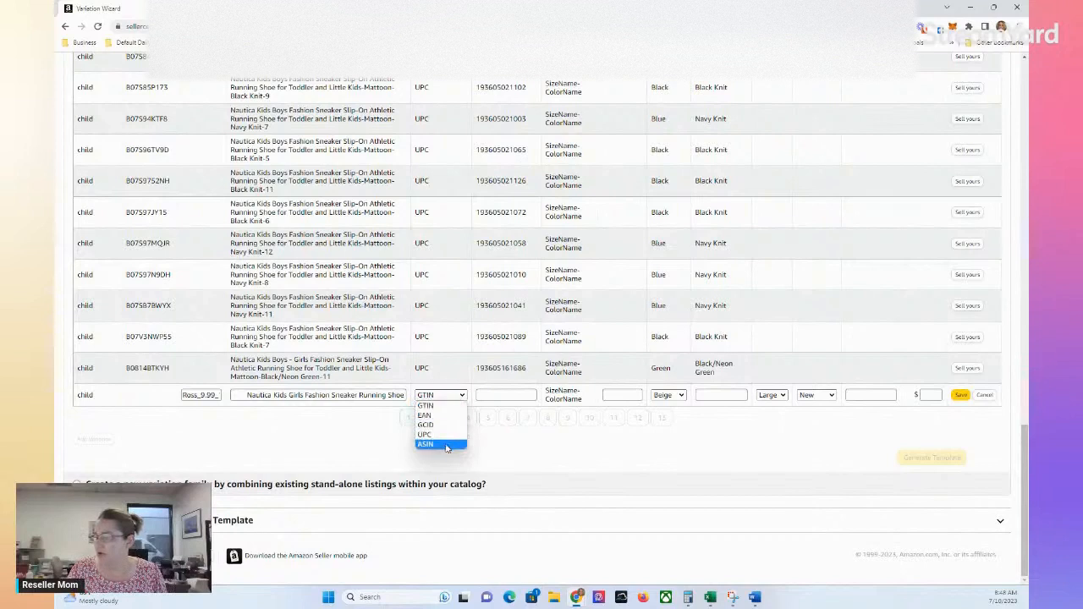
{"action": "left_click", "coordinate": [432, 406]}
{"action": "left_click", "coordinate": [493, 394]}
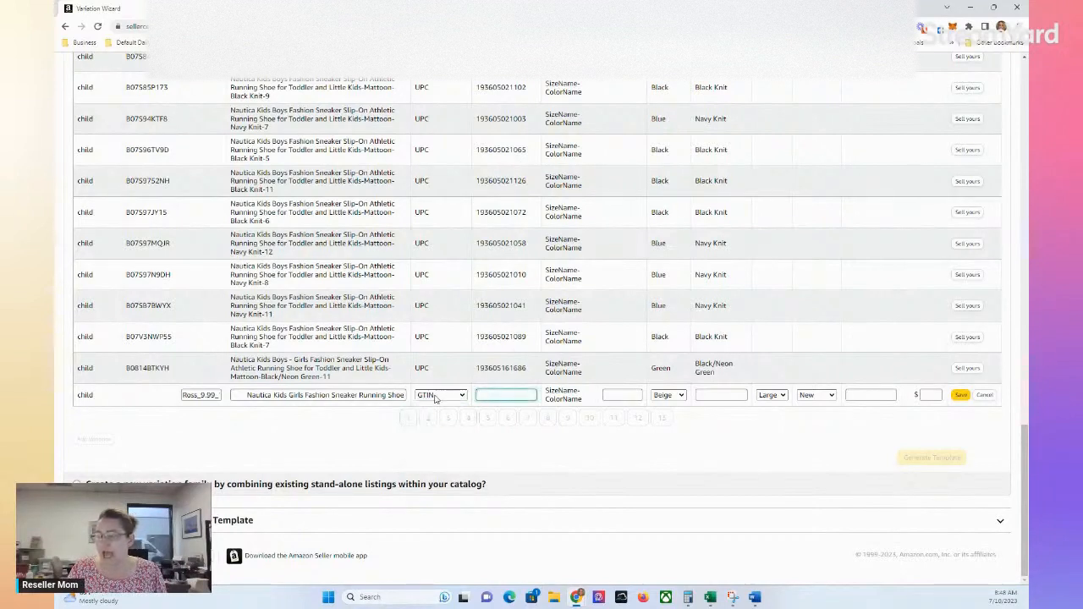
{"action": "left_click", "coordinate": [435, 396]}
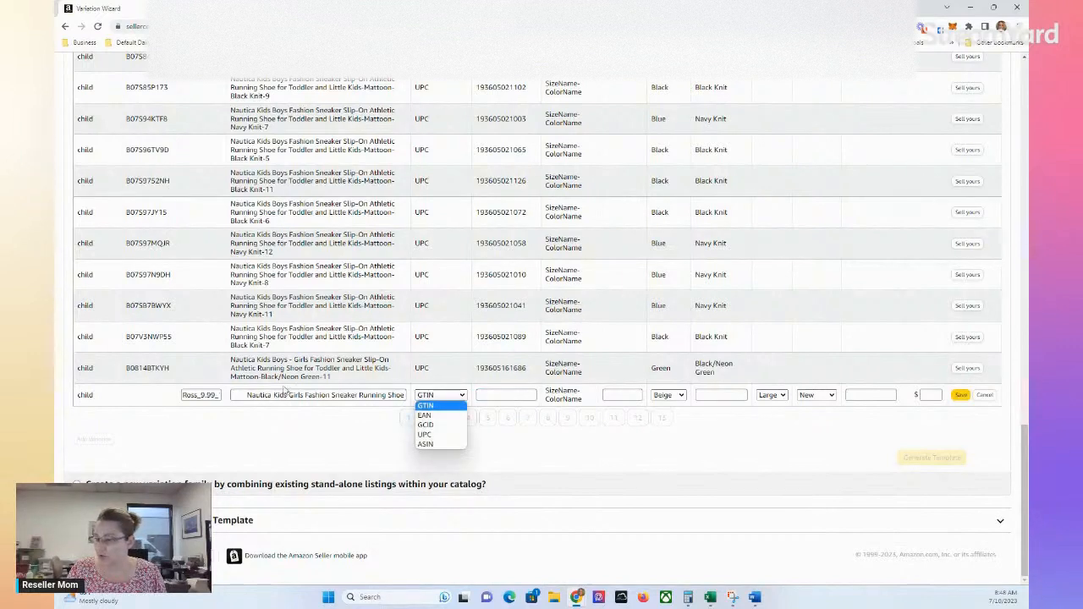
{"action": "left_click", "coordinate": [441, 435]}
{"action": "left_click", "coordinate": [505, 395]}
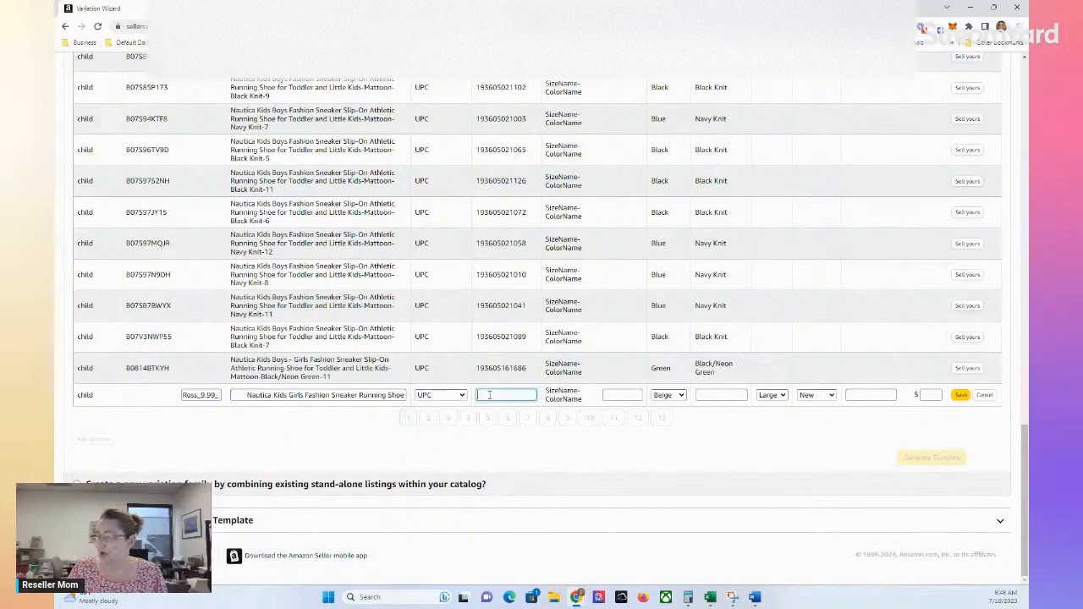
{"action": "double_click", "coordinate": [501, 368]}
{"action": "key", "text": "ctrl+c"}
{"action": "left_click", "coordinate": [497, 394]}
{"action": "key", "text": "ctrl+v"}
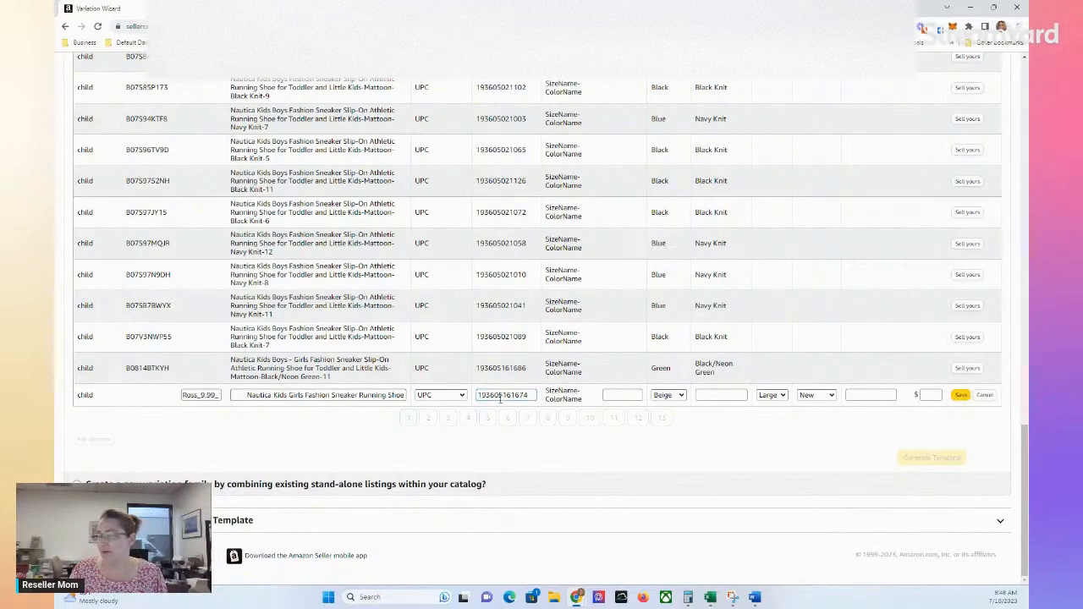
Step: Set the new variation's size to 15
{"action": "left_click", "coordinate": [628, 395]}
{"action": "scroll", "coordinate": [628, 395], "scroll_direction": "up", "scroll_amount": 8}
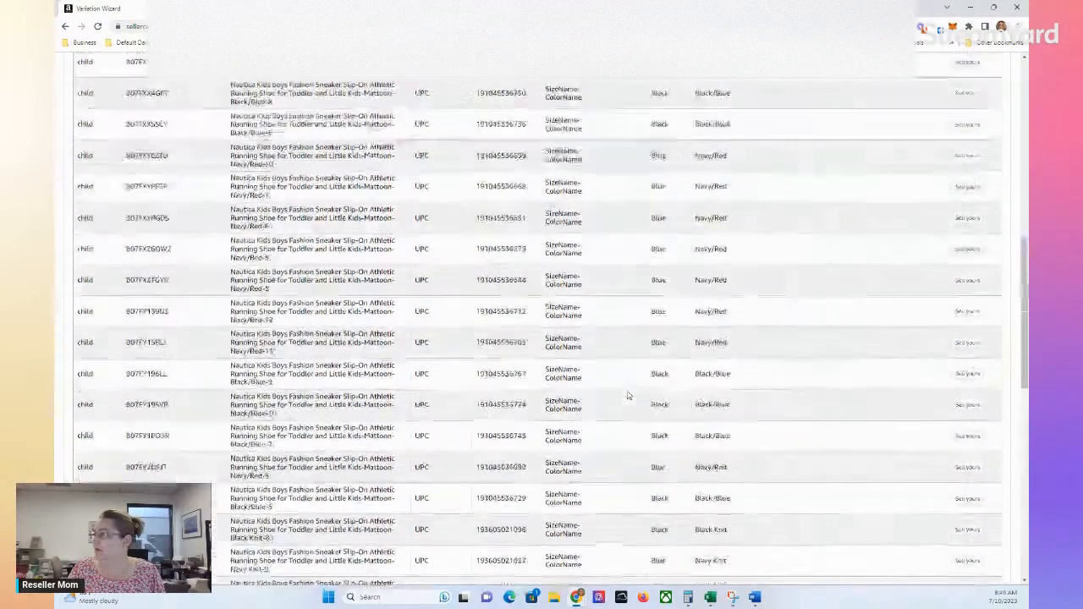
{"action": "scroll", "coordinate": [629, 396], "scroll_direction": "up", "scroll_amount": 5}
{"action": "scroll", "coordinate": [624, 401], "scroll_direction": "down", "scroll_amount": 15}
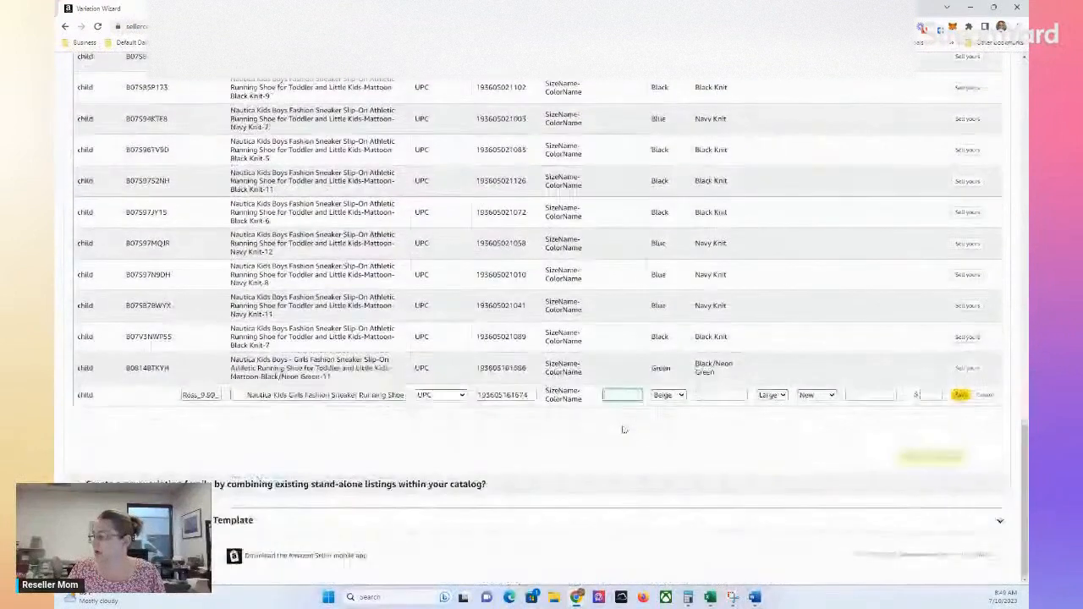
{"action": "type", "text": "15"}
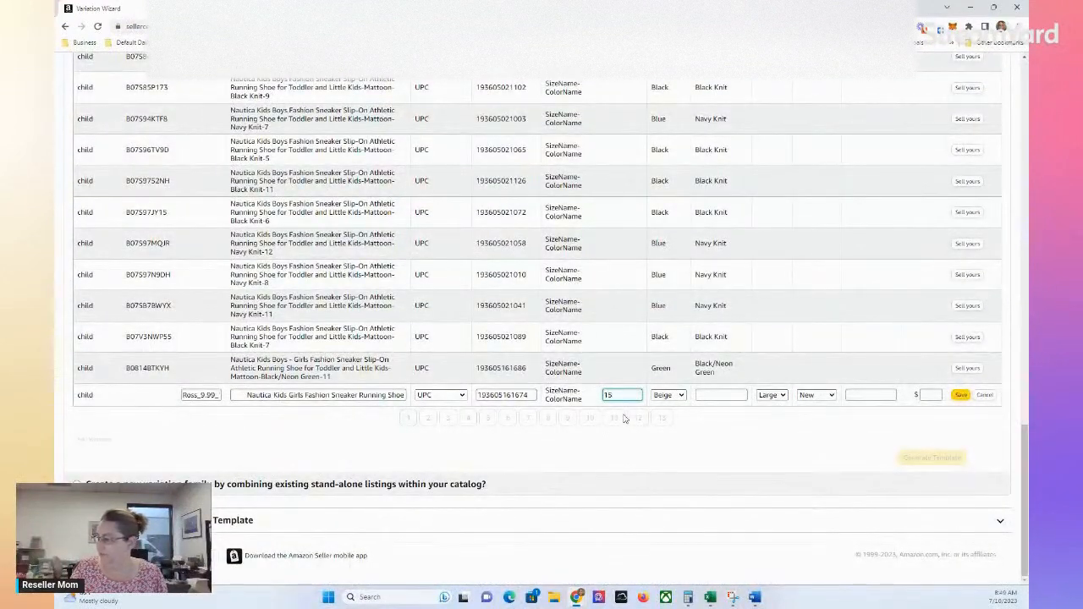
Step: Set the new variation's color map to Black and copy Black Knit from an existing child as its color
{"action": "left_click", "coordinate": [667, 395]}
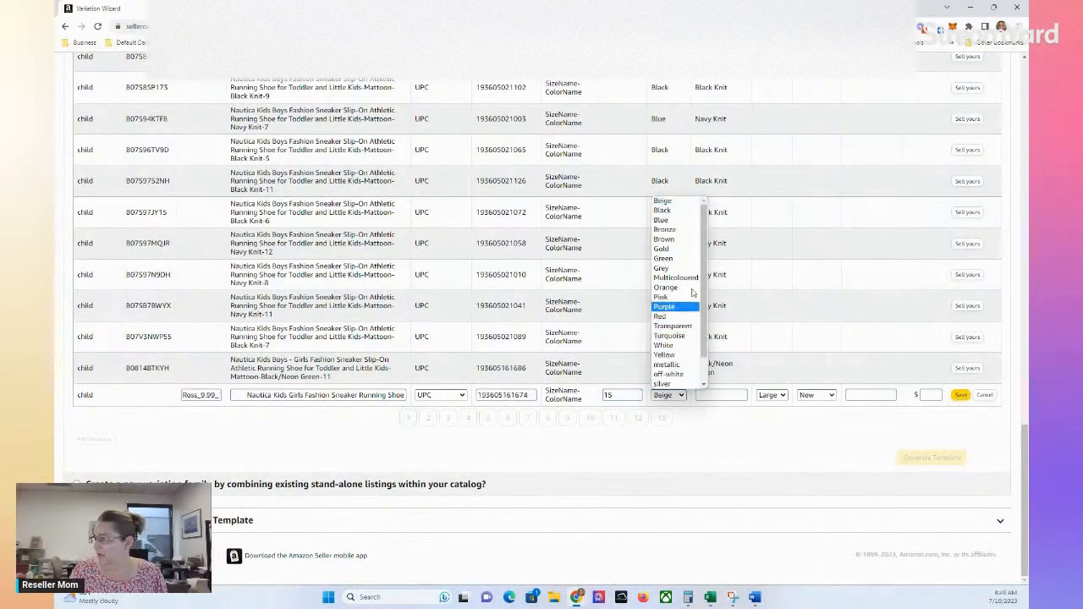
{"action": "left_click", "coordinate": [663, 210]}
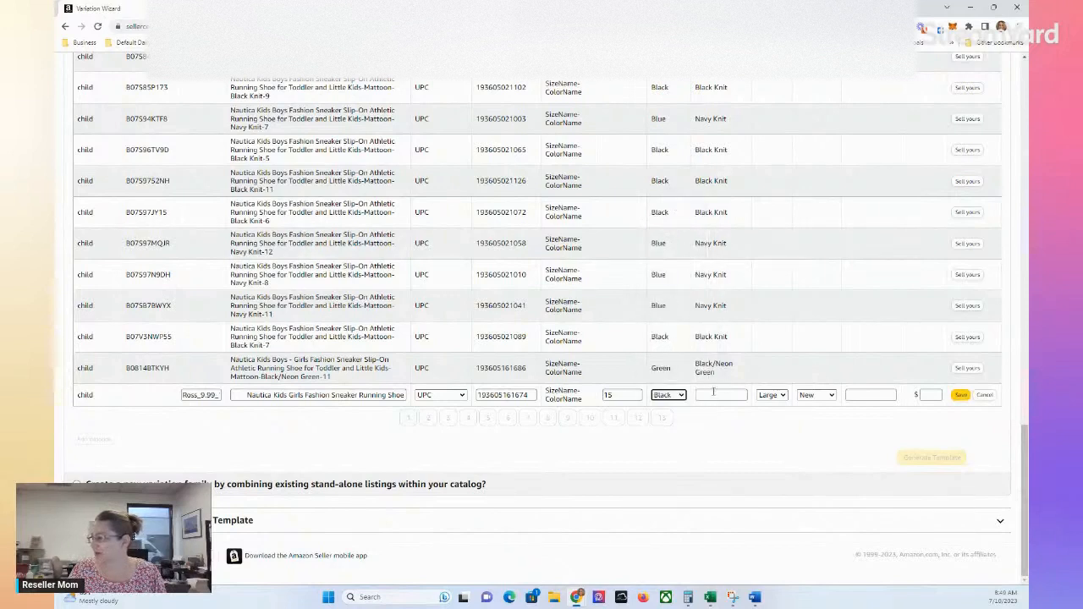
{"action": "left_click", "coordinate": [714, 395]}
{"action": "triple_click", "coordinate": [719, 336]}
{"action": "key", "text": "ctrl+c"}
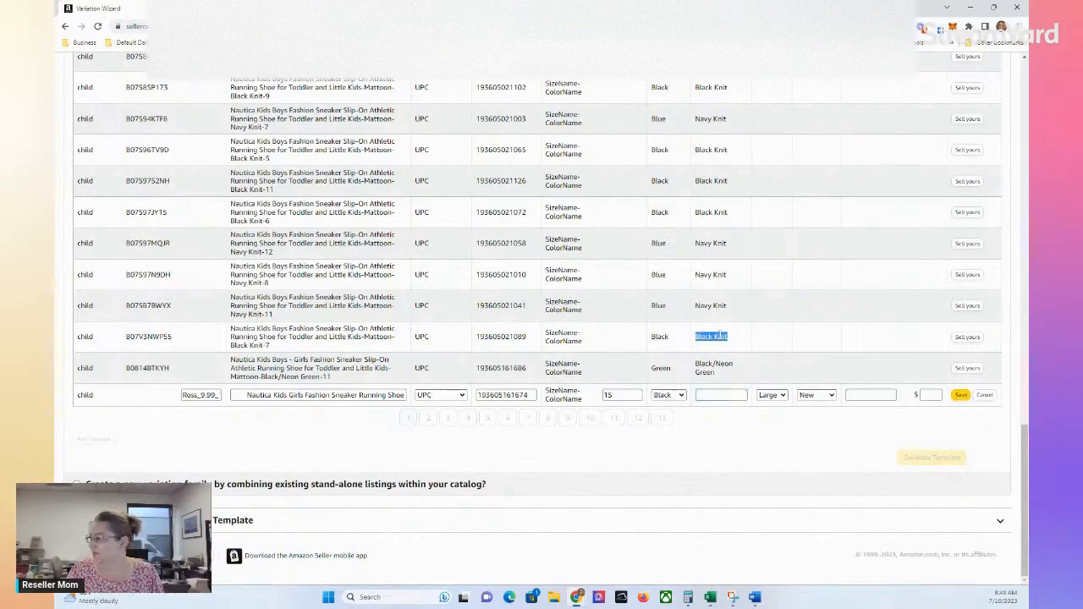
{"action": "left_click", "coordinate": [711, 398]}
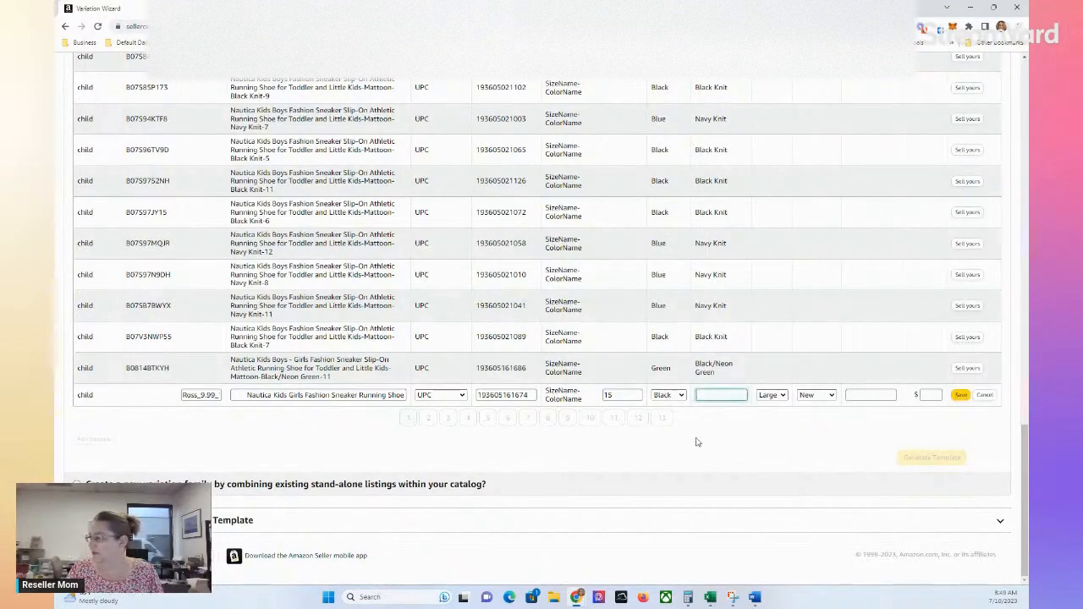
{"action": "key", "text": "ctrl+v"}
Step: Keep the new variation's size map at Large and choose New as its condition
{"action": "left_click_drag", "start_coordinate": [1023, 451], "coordinate": [1024, 127]}
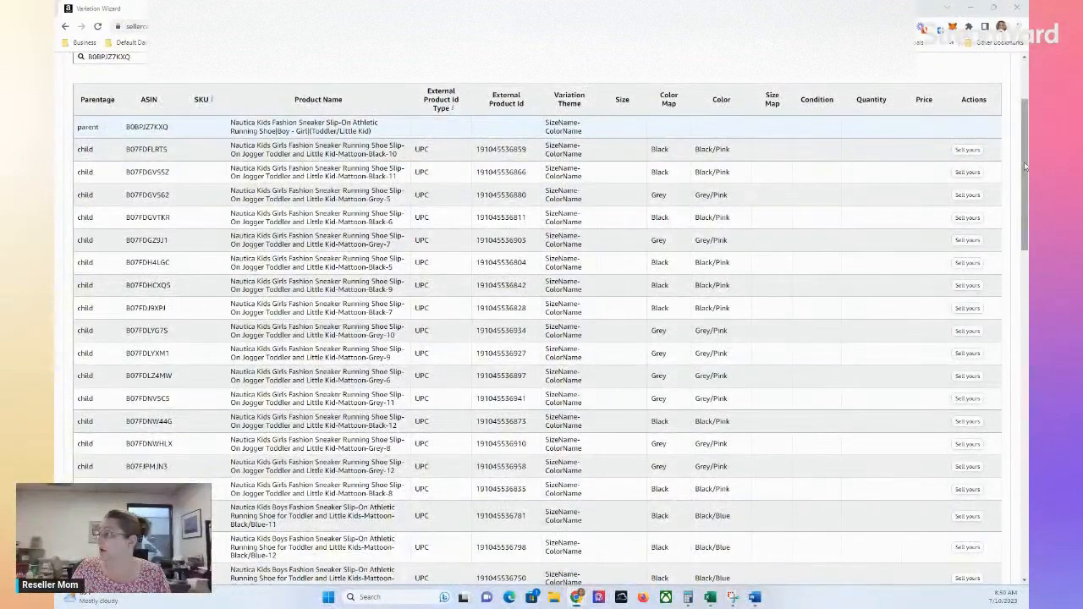
{"action": "scroll", "coordinate": [741, 530], "scroll_direction": "down", "scroll_amount": 15}
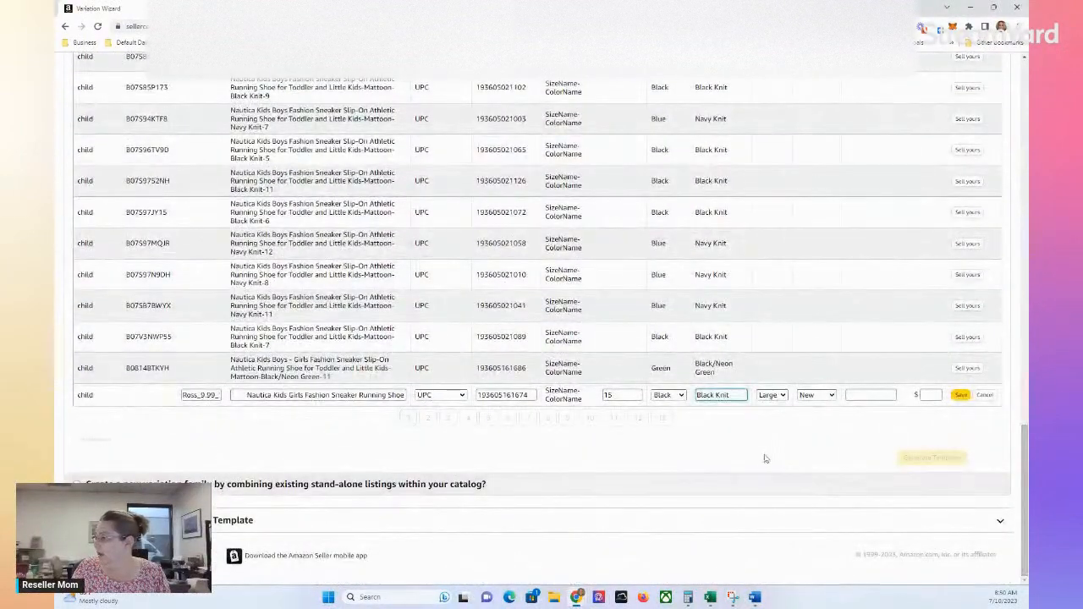
{"action": "left_click", "coordinate": [771, 394]}
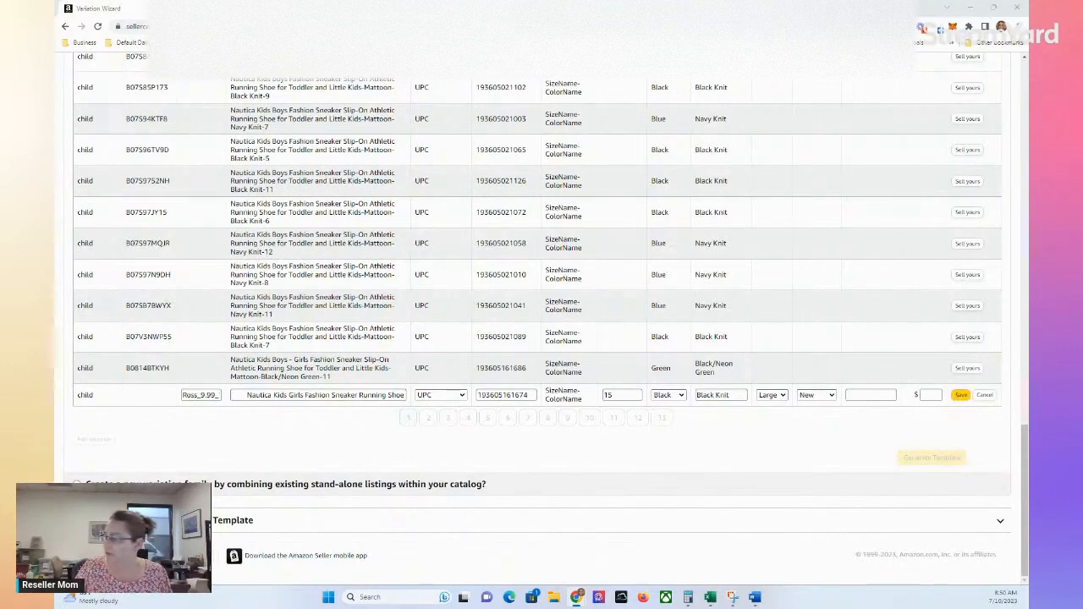
{"action": "left_click", "coordinate": [808, 395]}
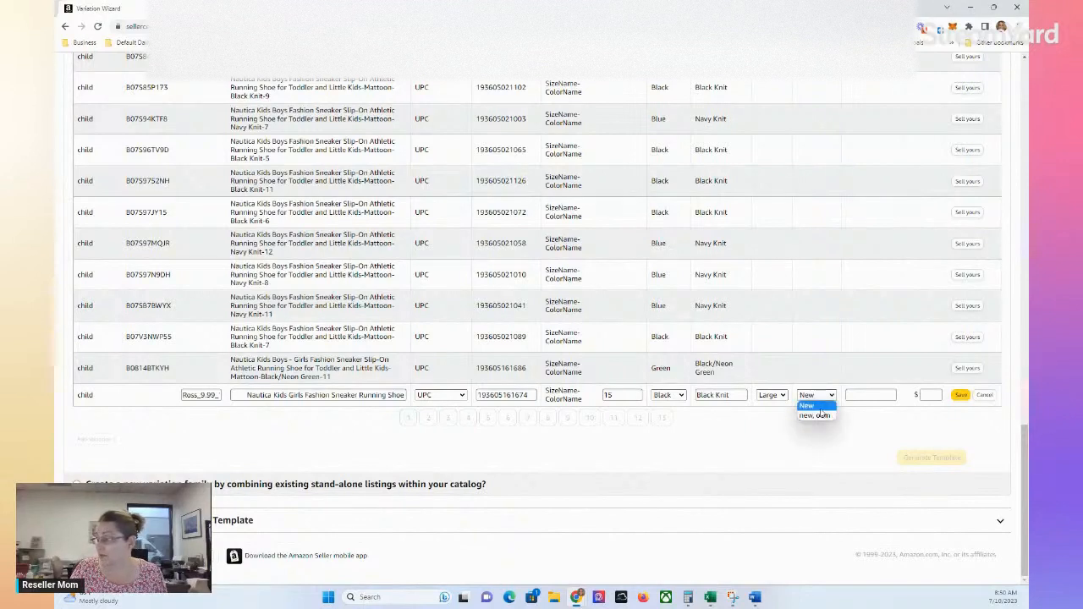
{"action": "left_click", "coordinate": [808, 405]}
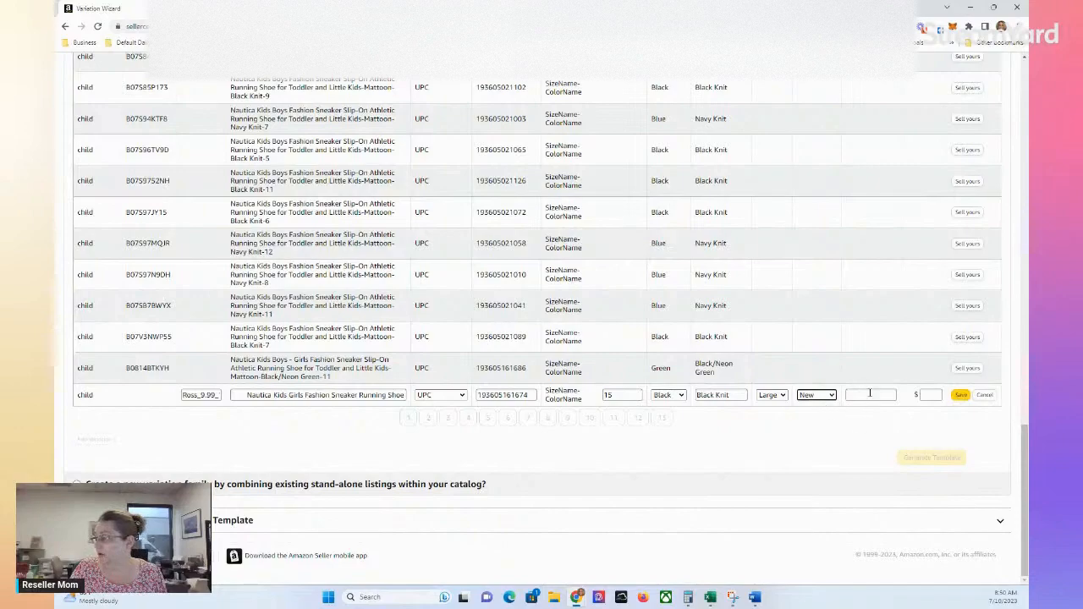
Step: Set the new variation's quantity to 0 and its price to $34.99
{"action": "left_click", "coordinate": [869, 395]}
{"action": "mouse_move", "coordinate": [1025, 465]}
{"action": "left_mouse_down"}
{"action": "mouse_move", "coordinate": [1024, 94]}
{"action": "mouse_move", "coordinate": [1025, 465]}
{"action": "left_mouse_up"}
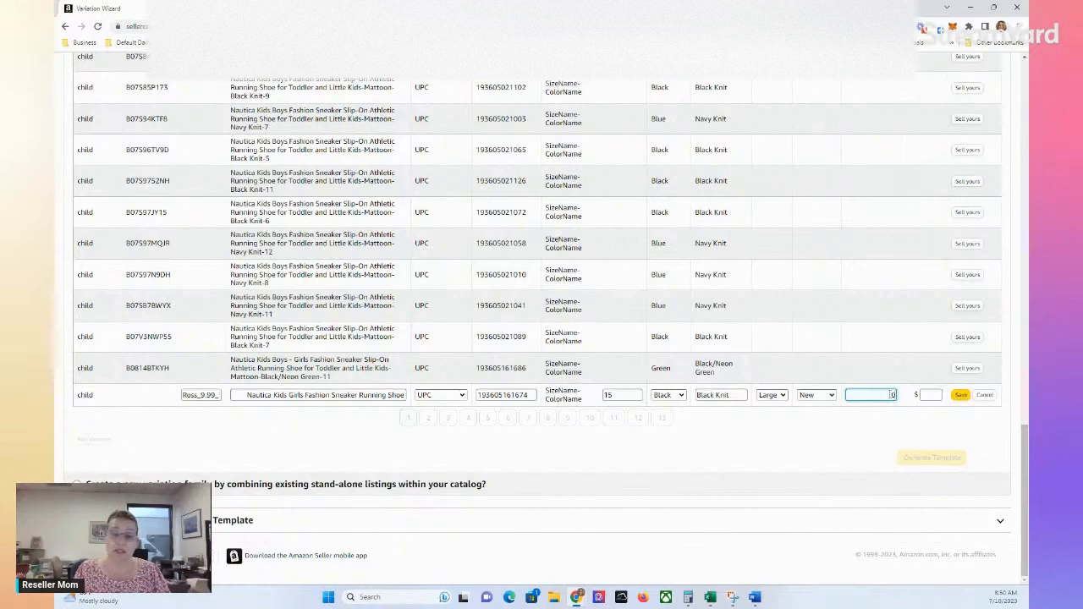
{"action": "type", "text": "0"}
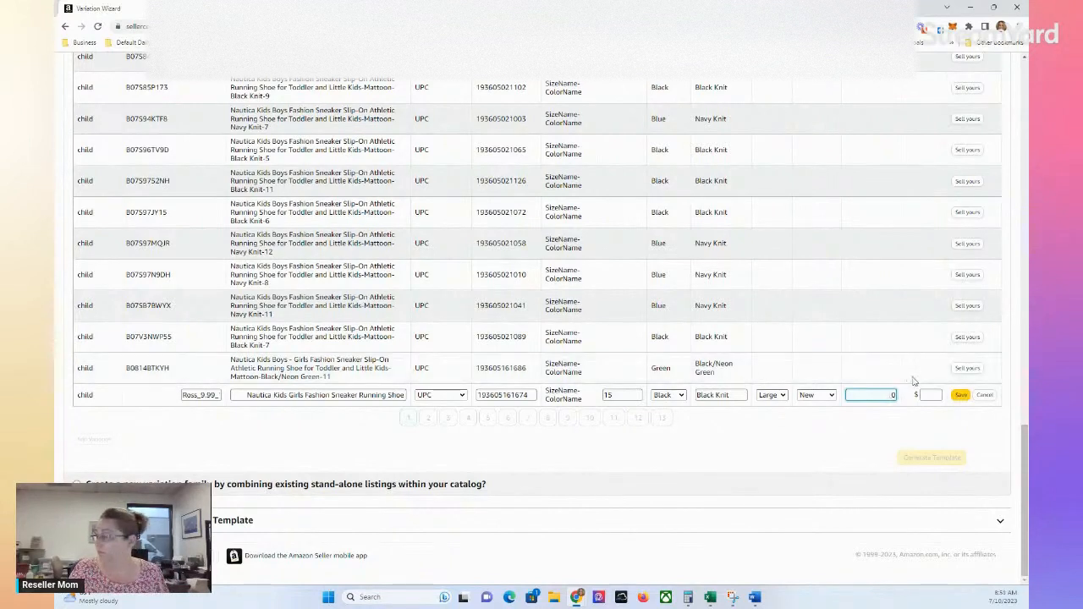
{"action": "key", "text": "Tab"}
{"action": "type", "text": "3"}
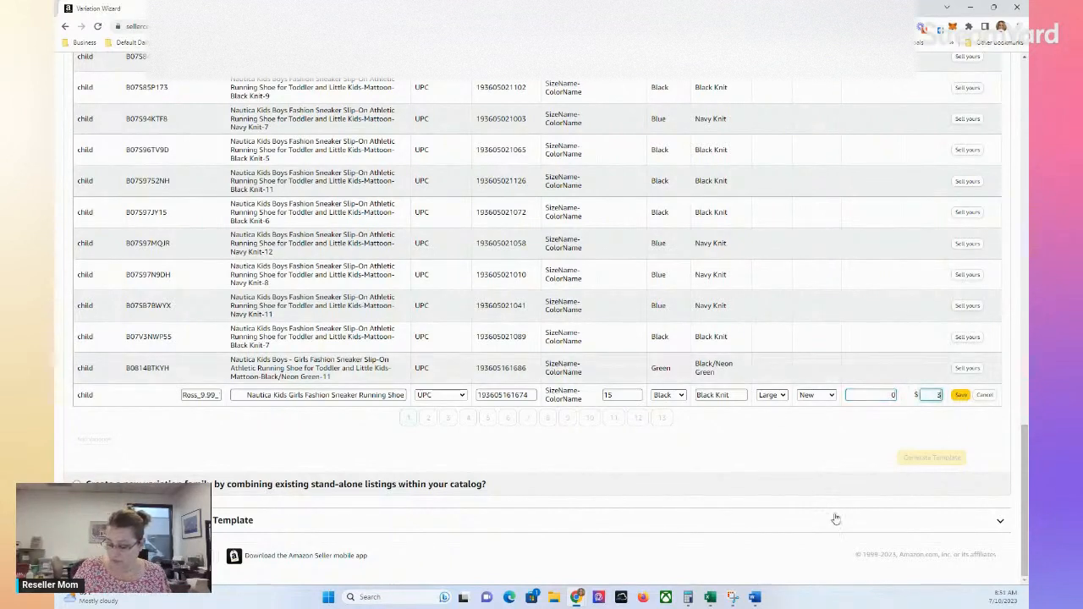
{"action": "type", "text": "4.99"}
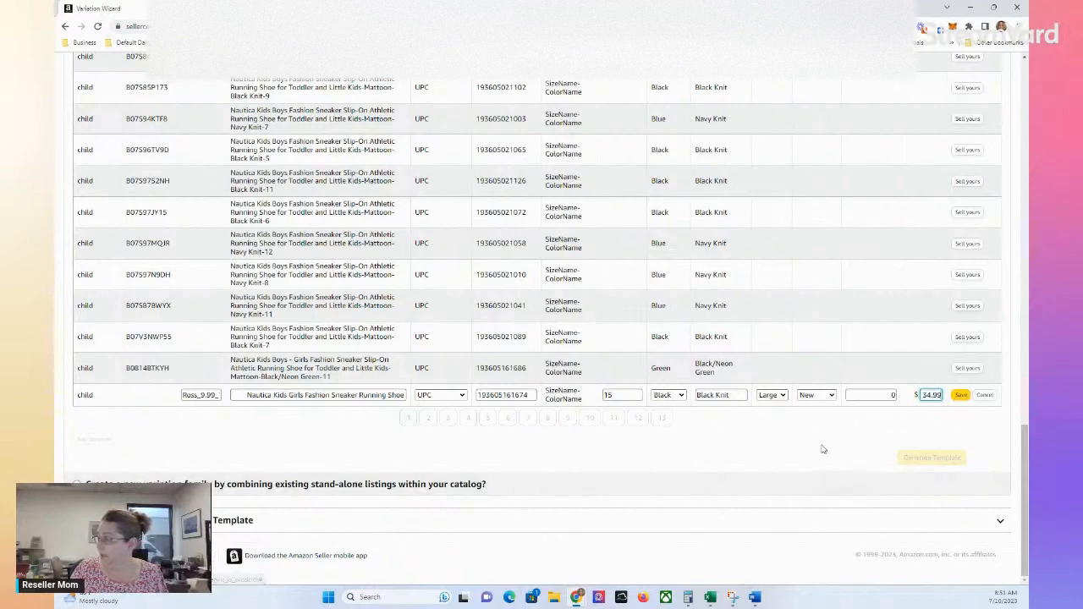
Step: Save the completed new variation row with its entered details
{"action": "left_click", "coordinate": [822, 449]}
{"action": "double_click", "coordinate": [937, 394]}
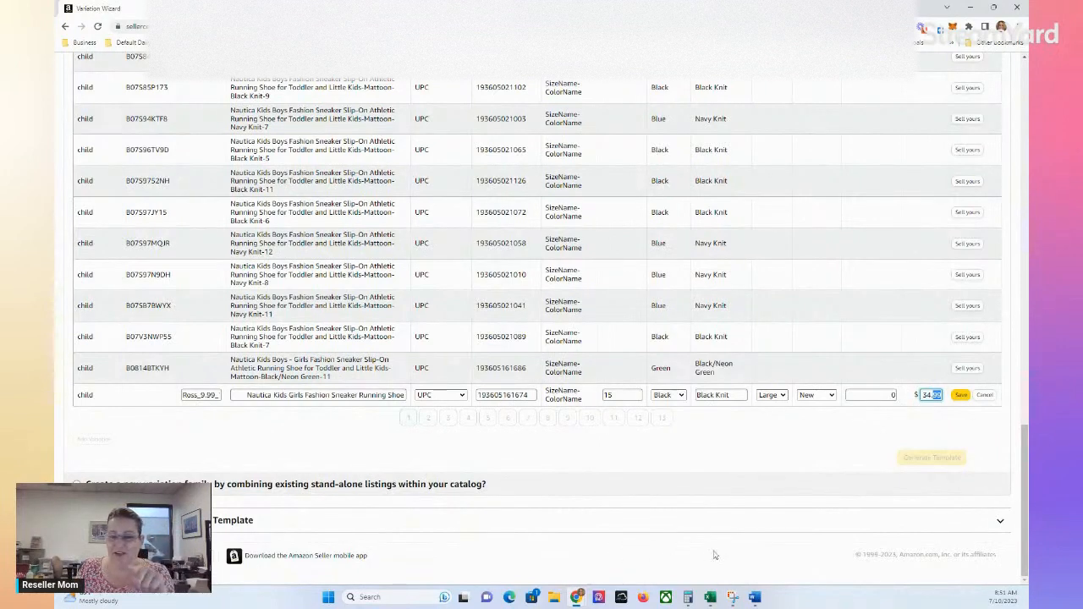
{"action": "left_click", "coordinate": [985, 433]}
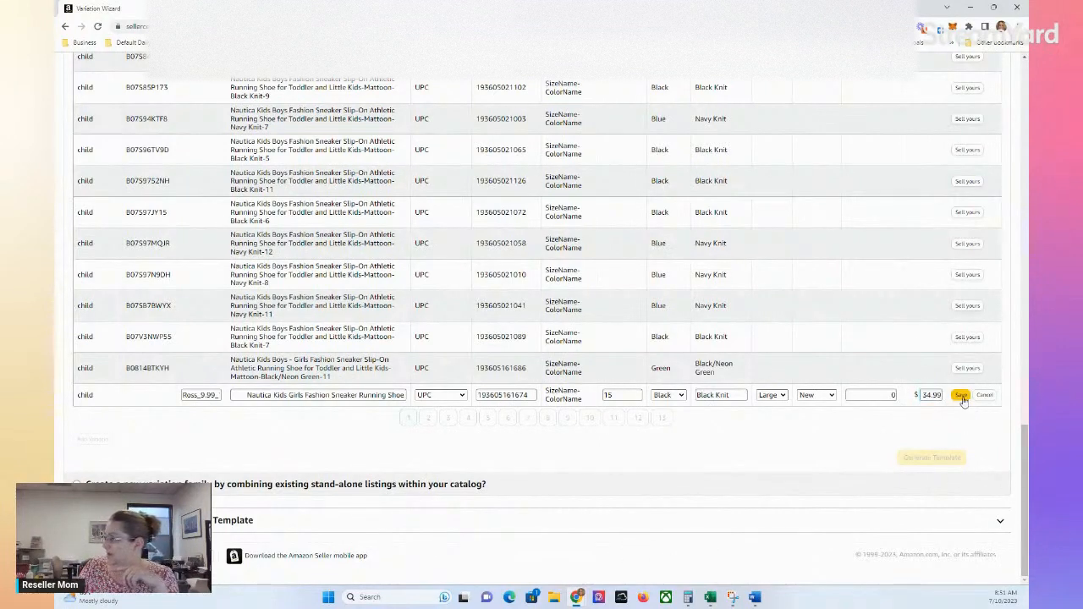
{"action": "left_click", "coordinate": [960, 395]}
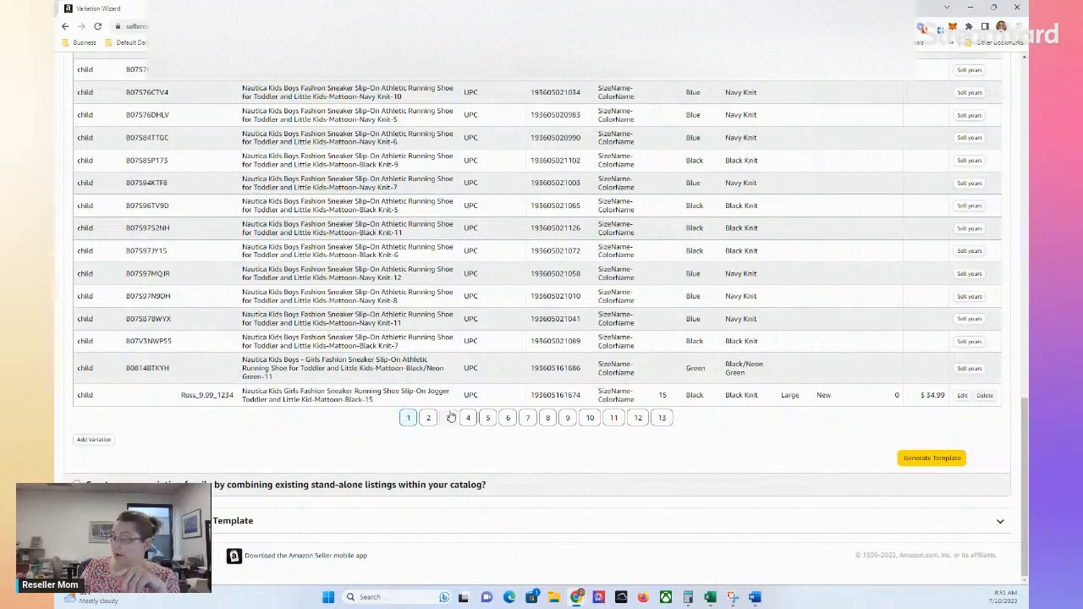
Step: Delete the newly added Ross_9.99_1234 variation from the family's list
{"action": "double_click", "coordinate": [569, 395]}
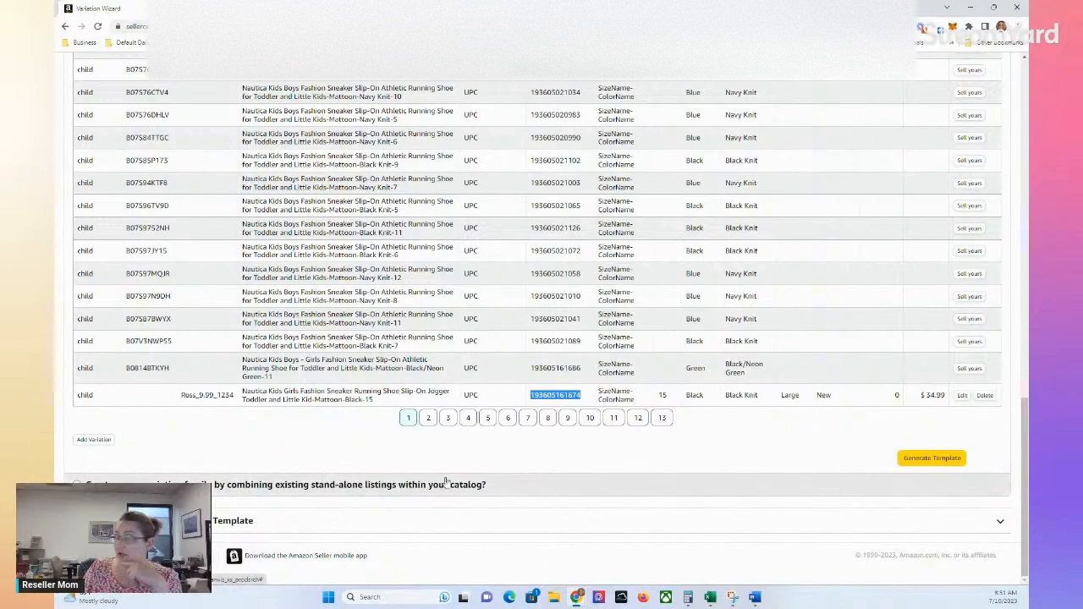
{"action": "left_click", "coordinate": [992, 433]}
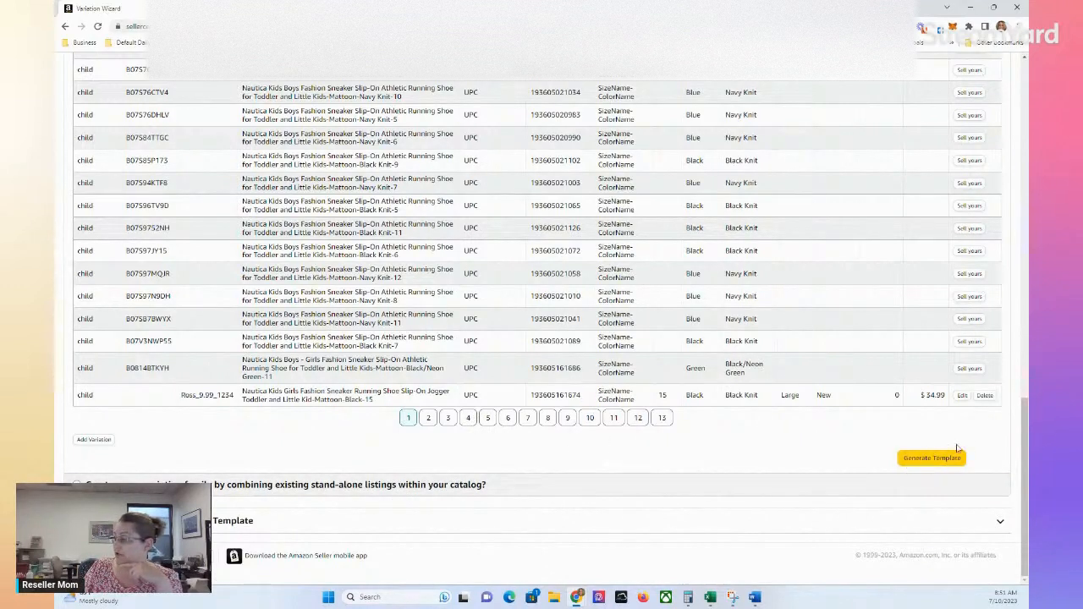
{"action": "left_click", "coordinate": [985, 396]}
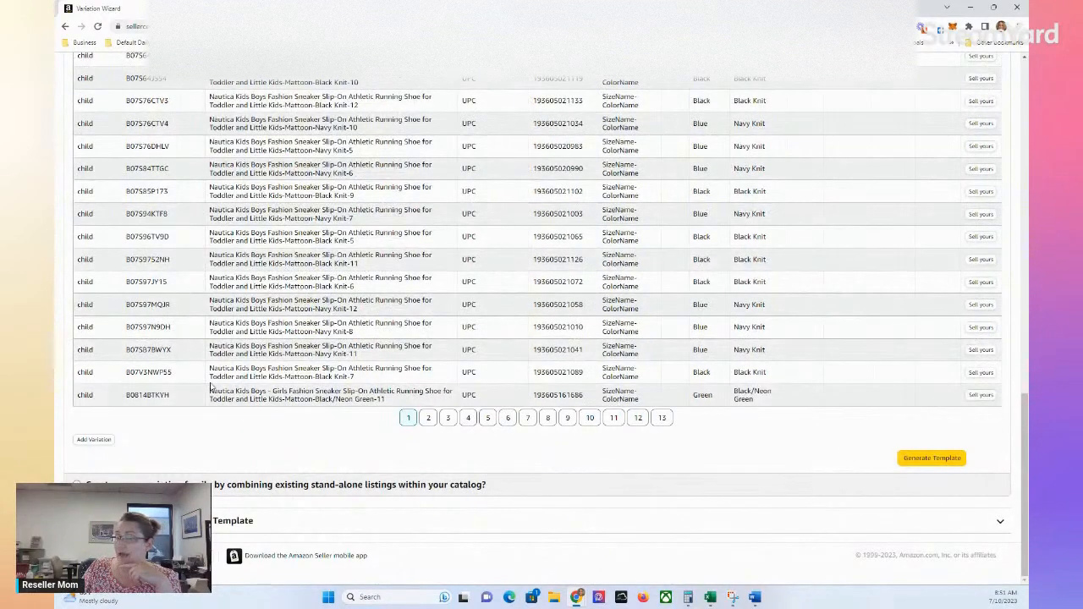
Step: Generate the variation family's template and check its report status among the previously generated templates
{"action": "left_click", "coordinate": [929, 457]}
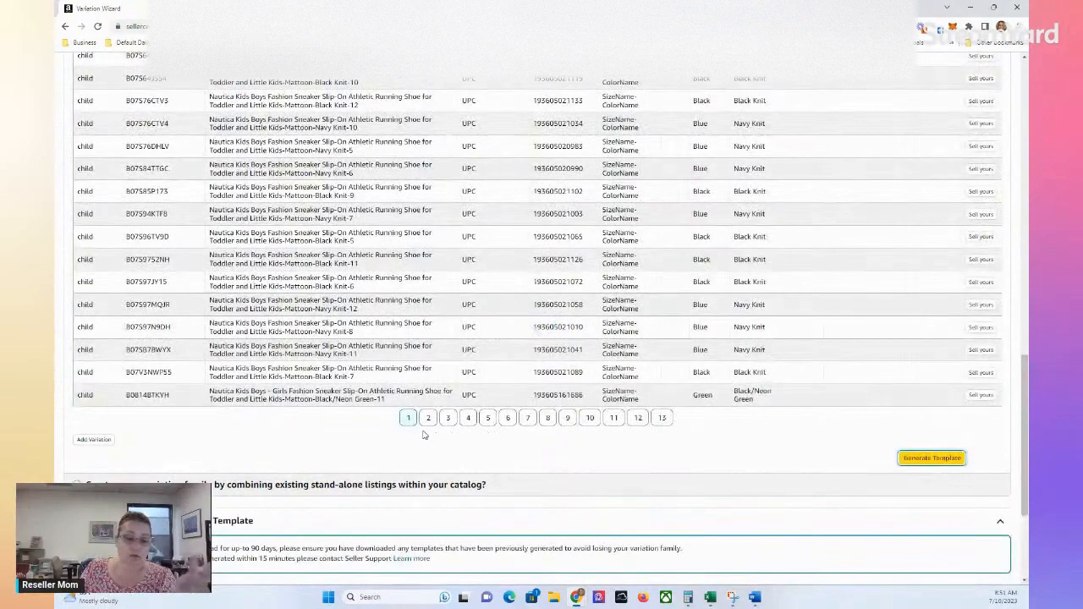
{"action": "scroll", "coordinate": [414, 431], "scroll_direction": "down", "scroll_amount": 2}
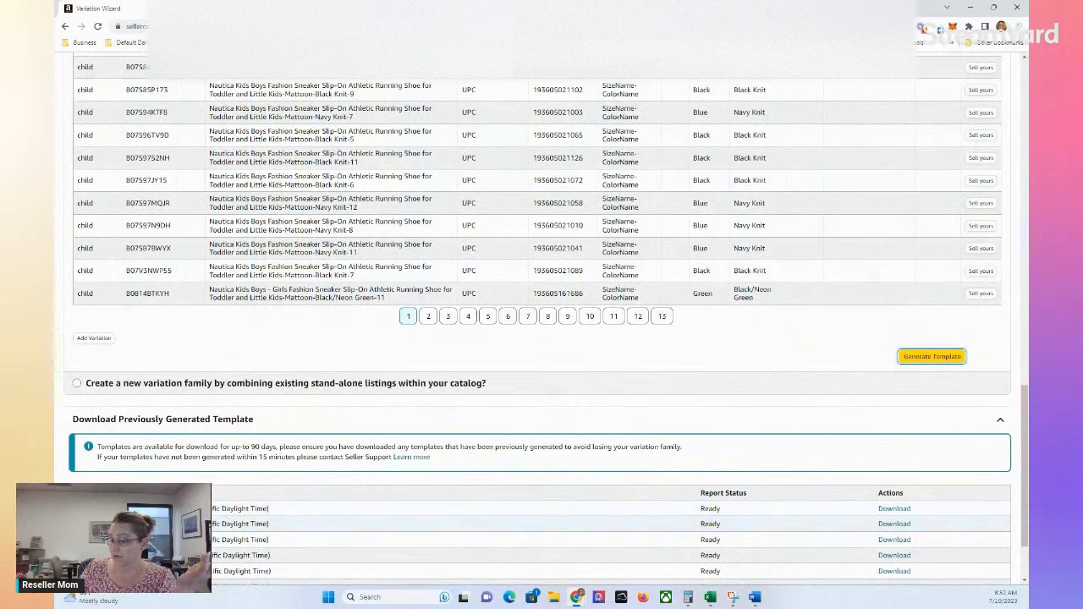
{"action": "scroll", "coordinate": [119, 440], "scroll_direction": "down", "scroll_amount": 2}
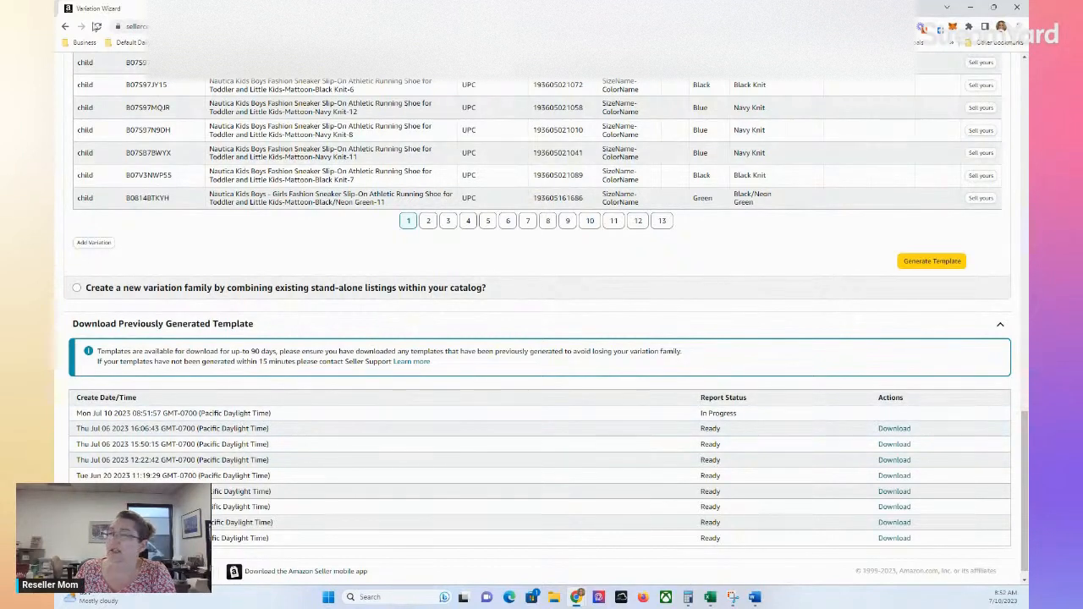
Step: Reload the Variation Wizard and search for ASIN B0BPJZ7KXQ under adding to or updating an existing variation family
{"action": "left_click", "coordinate": [99, 26]}
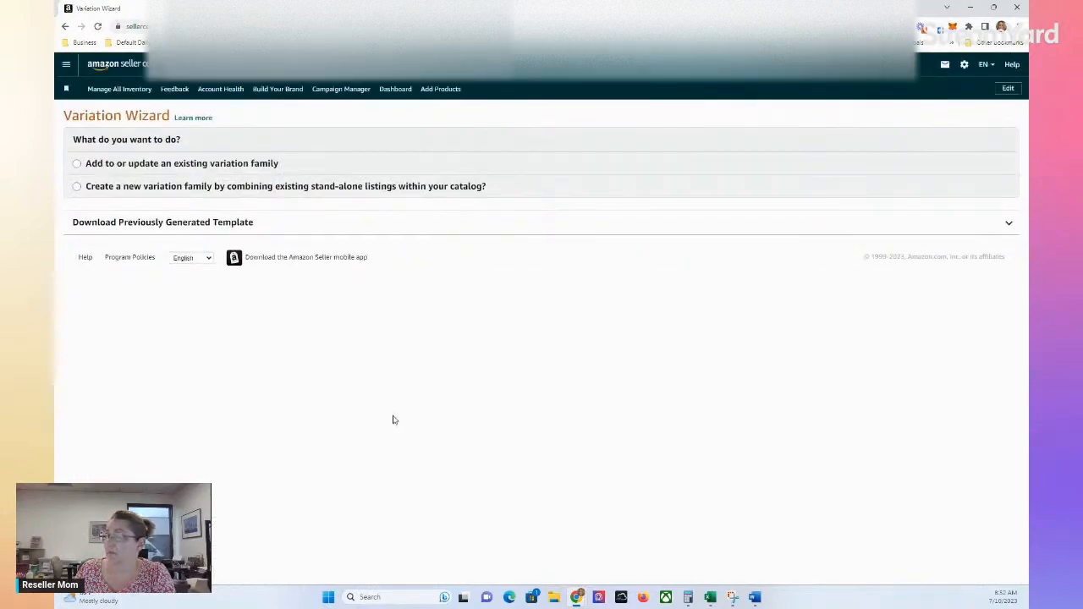
{"action": "left_click", "coordinate": [170, 164]}
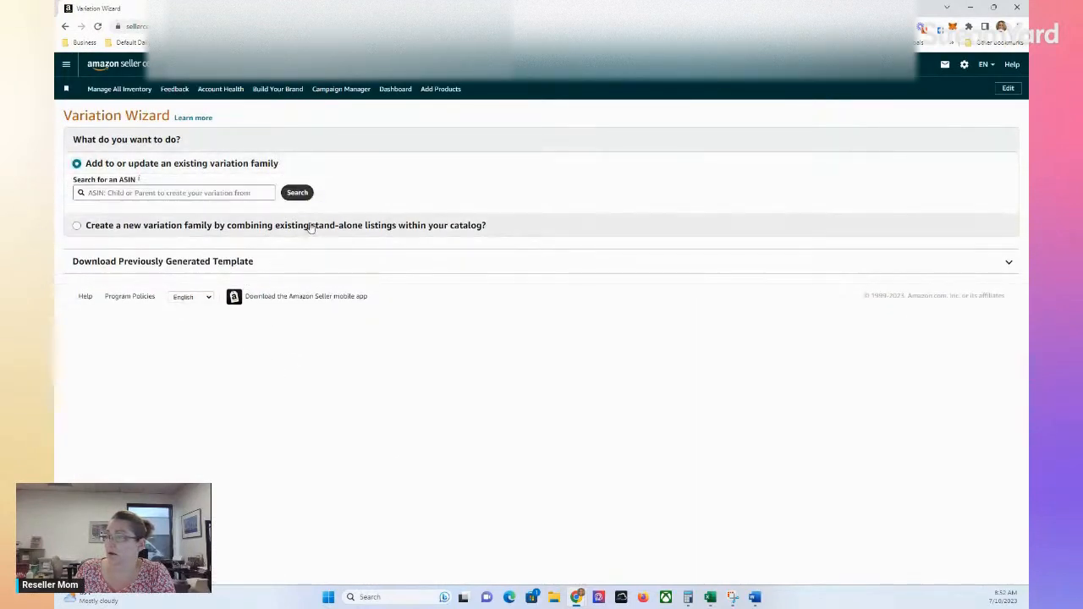
{"action": "left_click", "coordinate": [204, 194]}
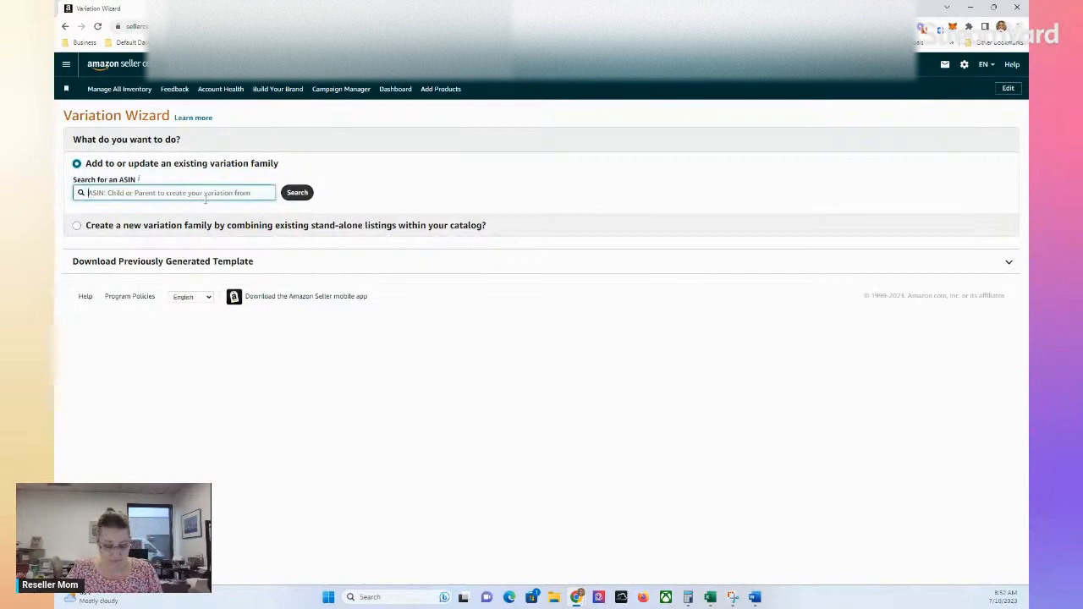
{"action": "type", "text": "Black Knit"}
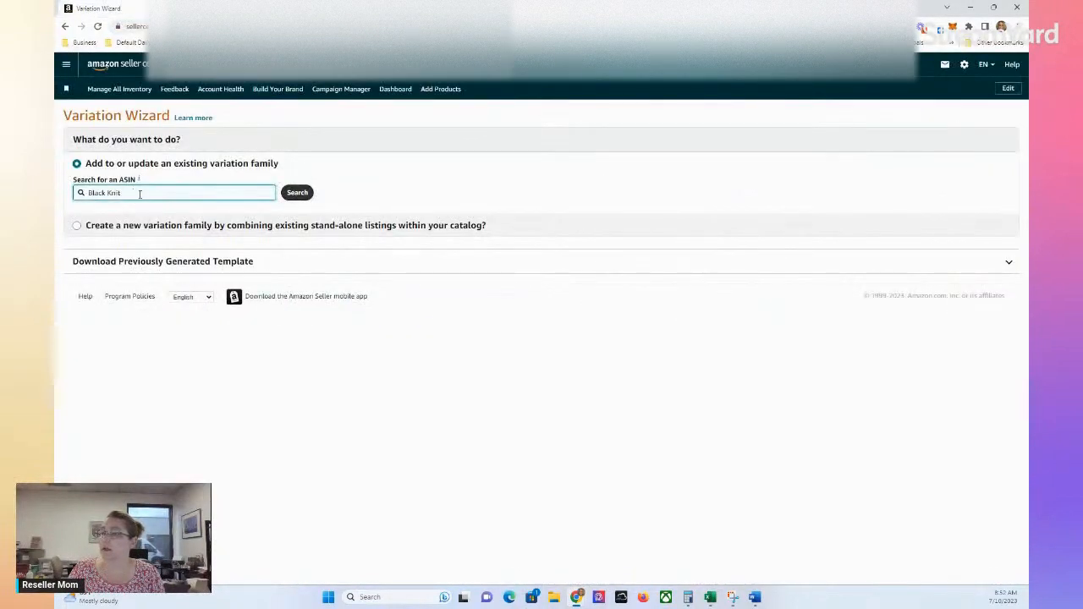
{"action": "left_click_drag", "start_coordinate": [134, 193], "coordinate": [83, 193]}
{"action": "type", "text": "B0BPJZ7KXQ"}
{"action": "left_click", "coordinate": [300, 193]}
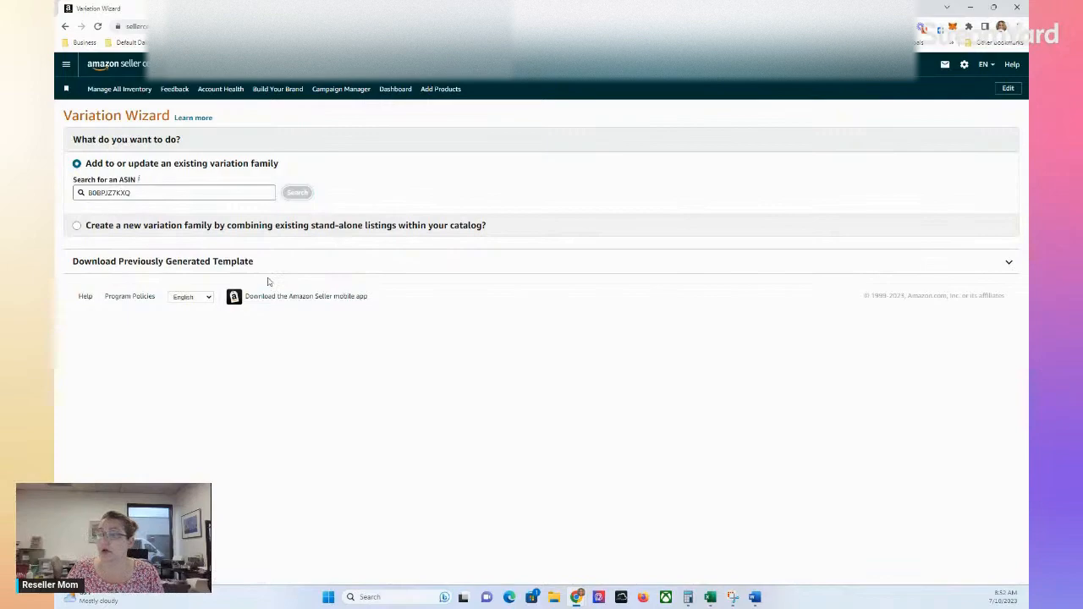
Step: Check the report status of the Jul 10 2023 template in the previously generated templates, then collapse that list
{"action": "scroll", "coordinate": [268, 282], "scroll_direction": "down", "scroll_amount": 6}
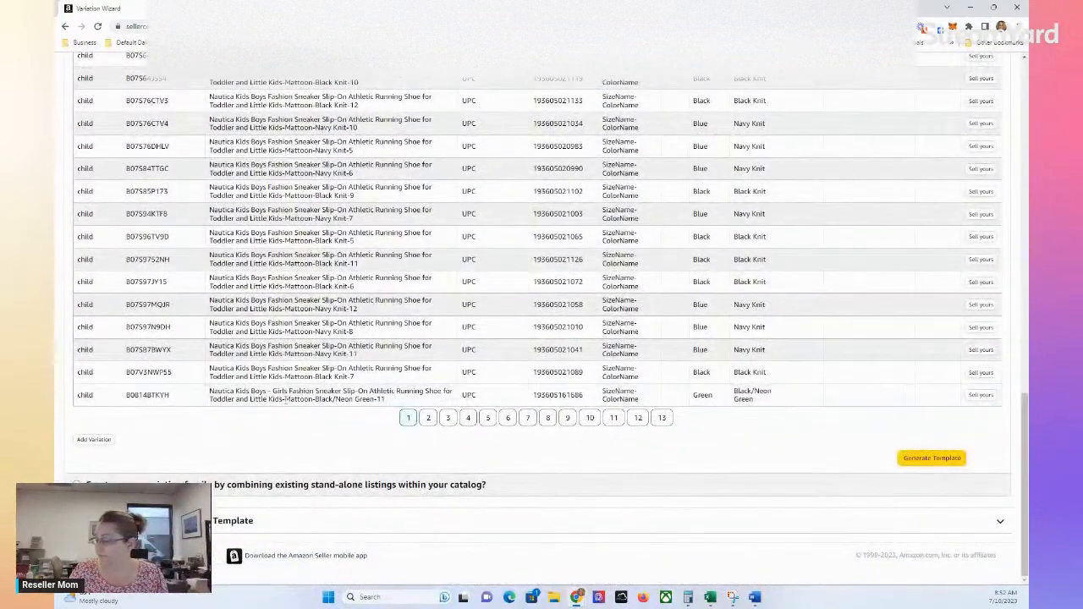
{"action": "left_click", "coordinate": [271, 520]}
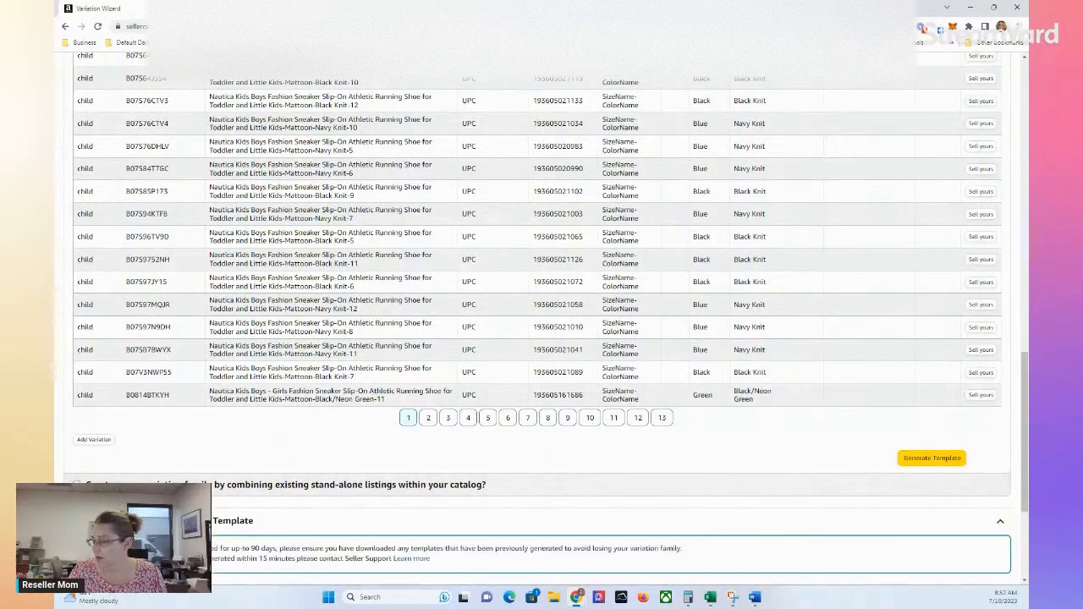
{"action": "scroll", "coordinate": [349, 398], "scroll_direction": "down", "scroll_amount": 3}
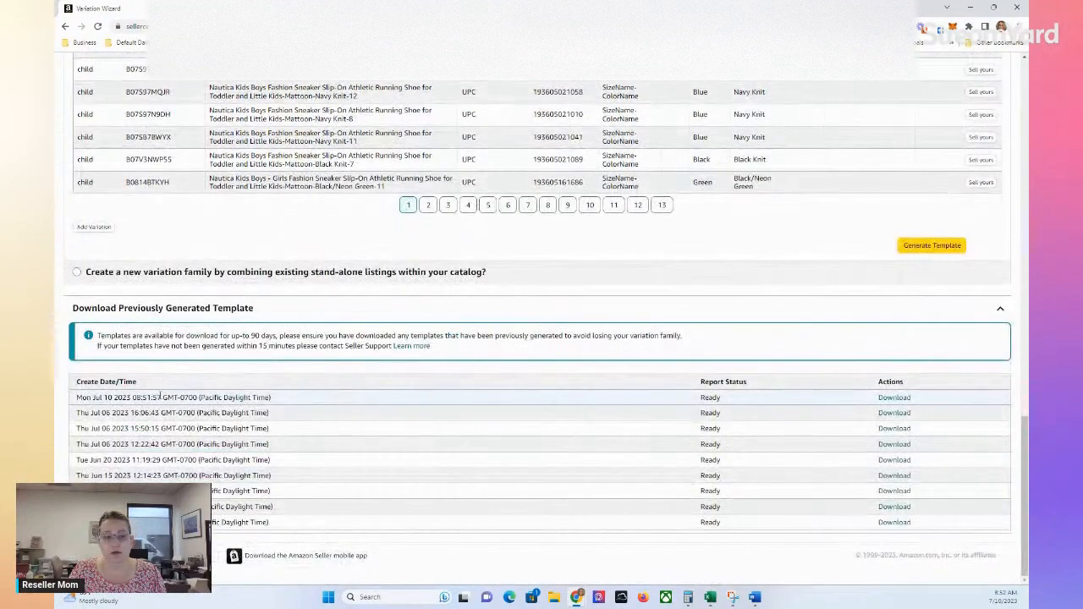
{"action": "left_click", "coordinate": [139, 308]}
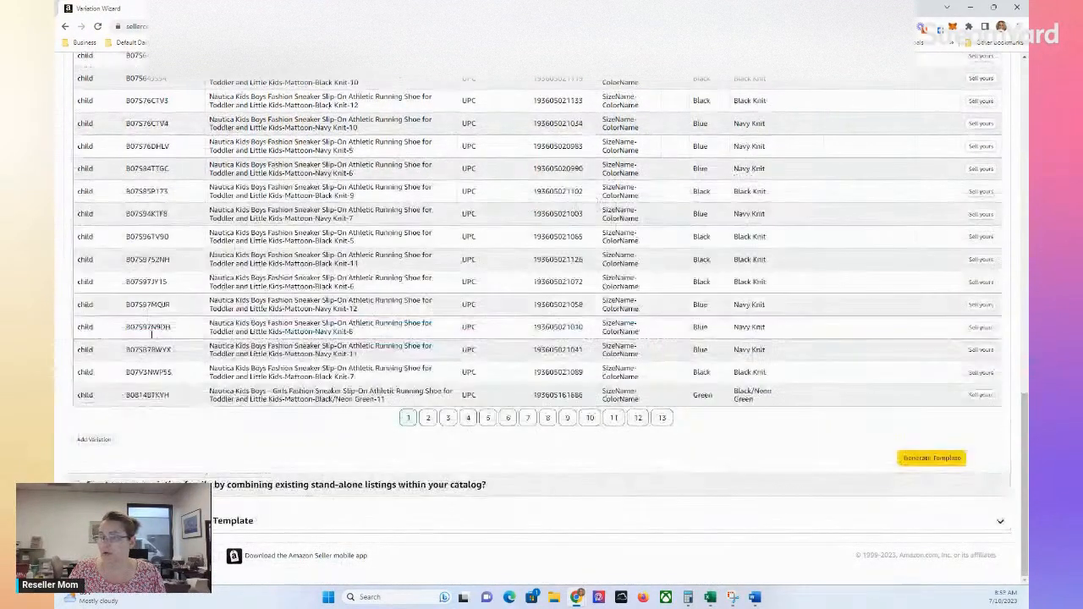
Step: Expand the previously generated templates and download the one created Mon Jul 10 2023 08:51:57
{"action": "left_click", "coordinate": [142, 521]}
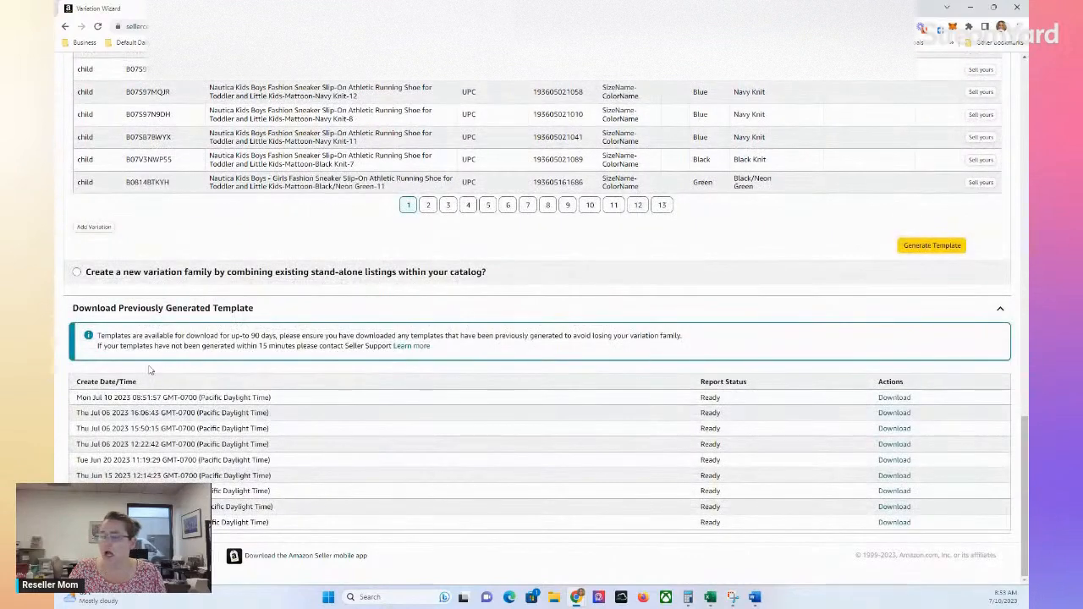
{"action": "left_click", "coordinate": [169, 317]}
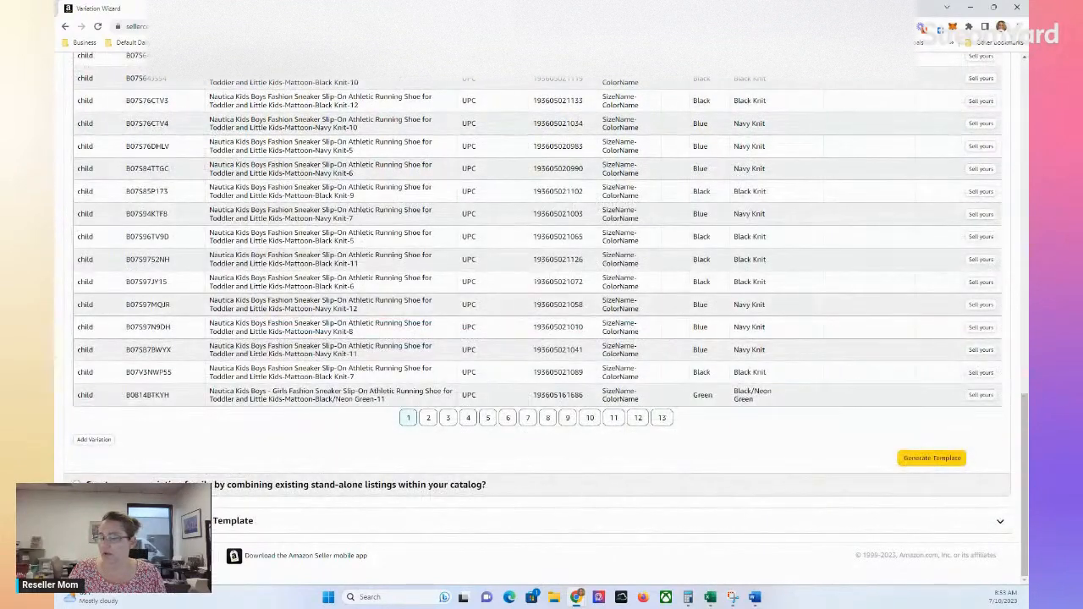
{"action": "left_click", "coordinate": [203, 518]}
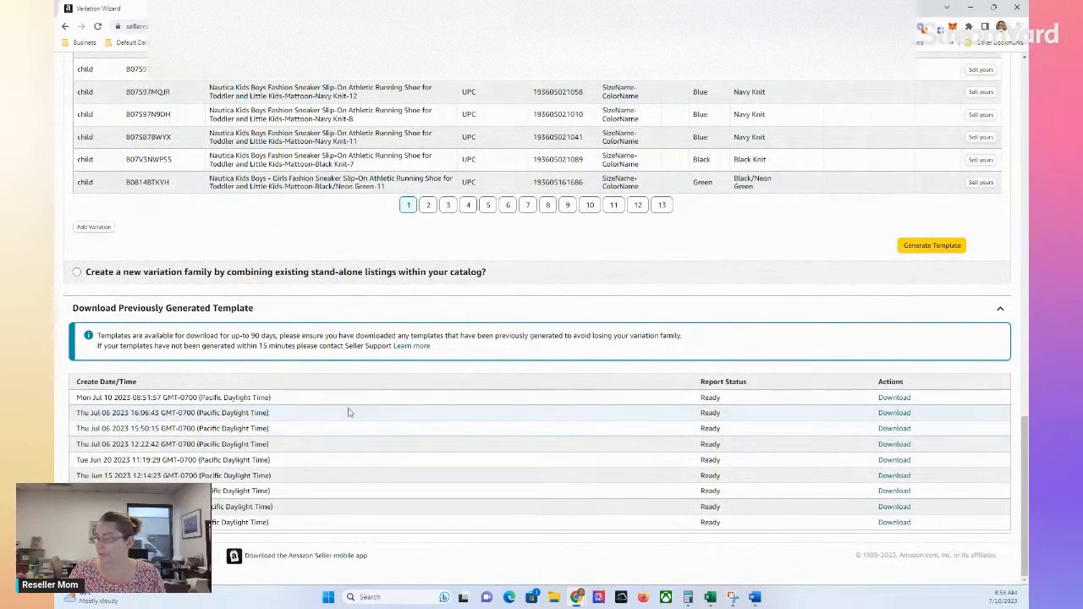
{"action": "left_click", "coordinate": [894, 397]}
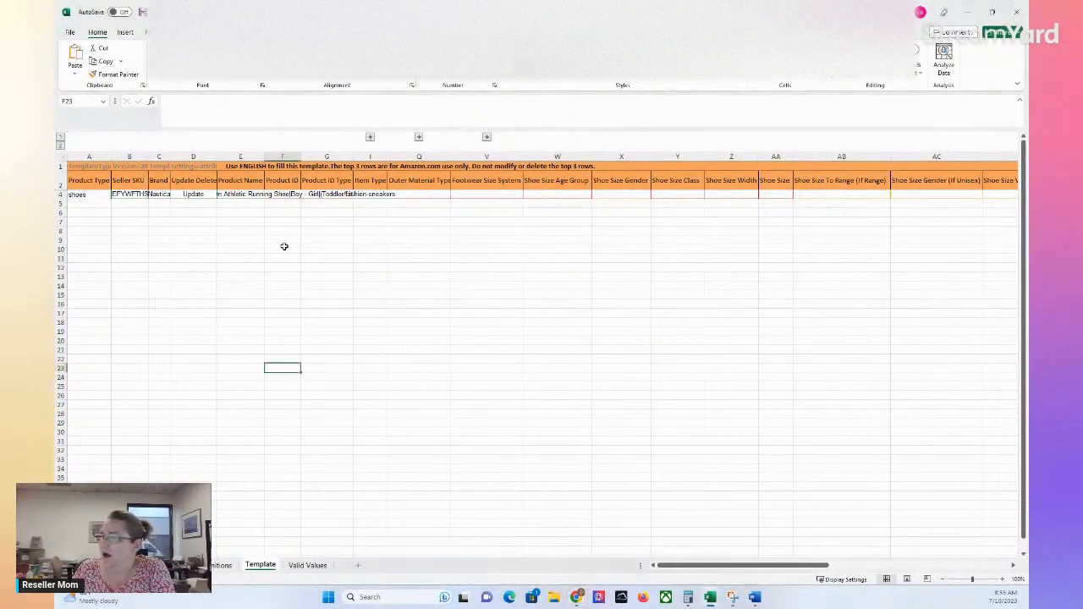
Step: Examine row 4 of the downloaded template, checking its product name, product ID, update action, seller SKU and product type
{"action": "left_click", "coordinate": [245, 194]}
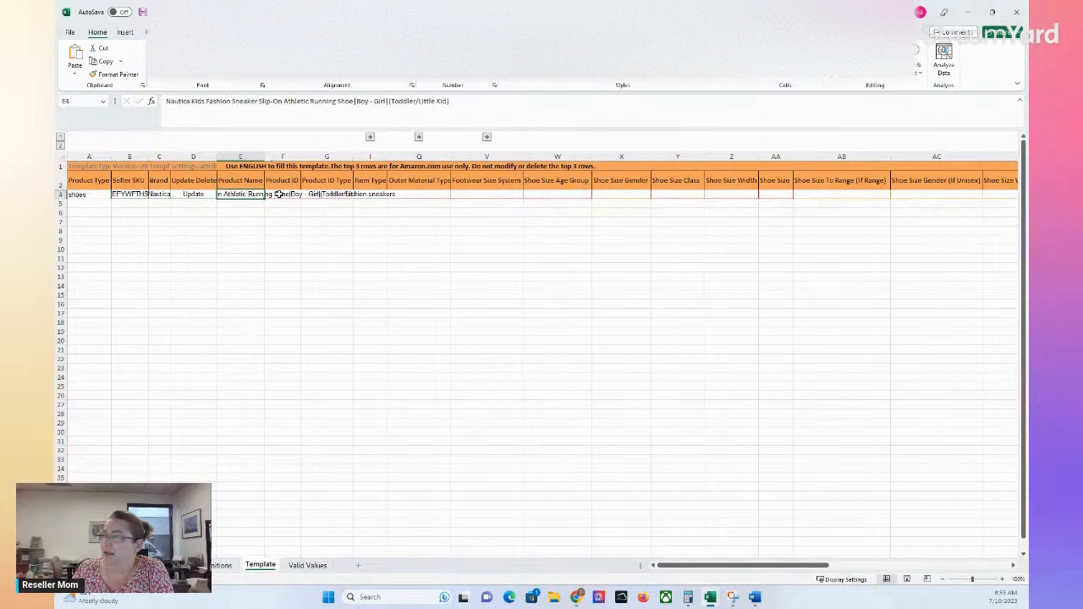
{"action": "left_click", "coordinate": [278, 194]}
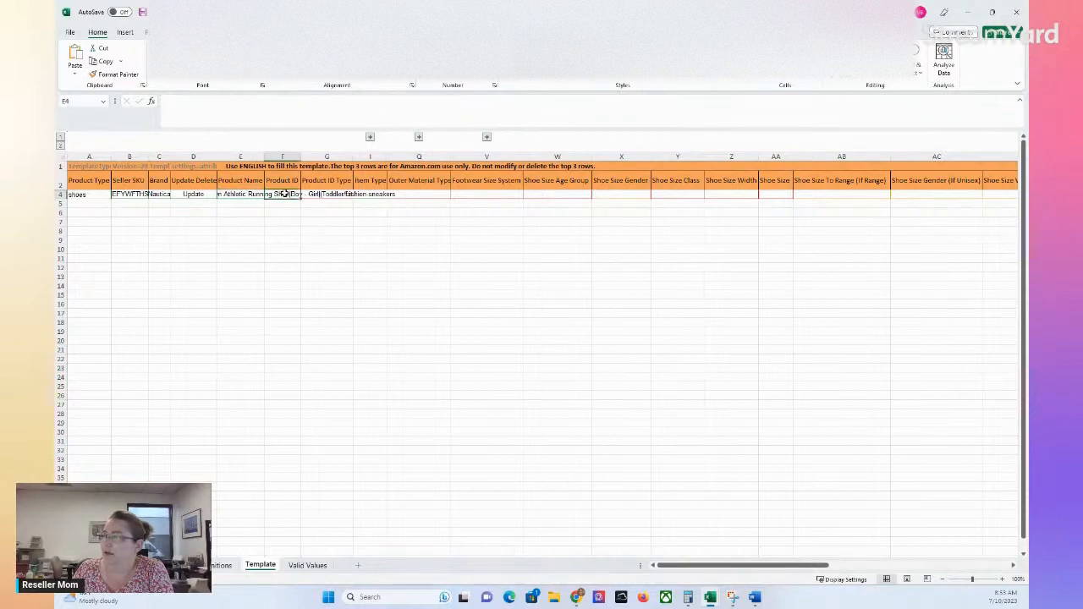
{"action": "left_click", "coordinate": [225, 195]}
{"action": "left_click", "coordinate": [186, 194]}
{"action": "left_click", "coordinate": [123, 195]}
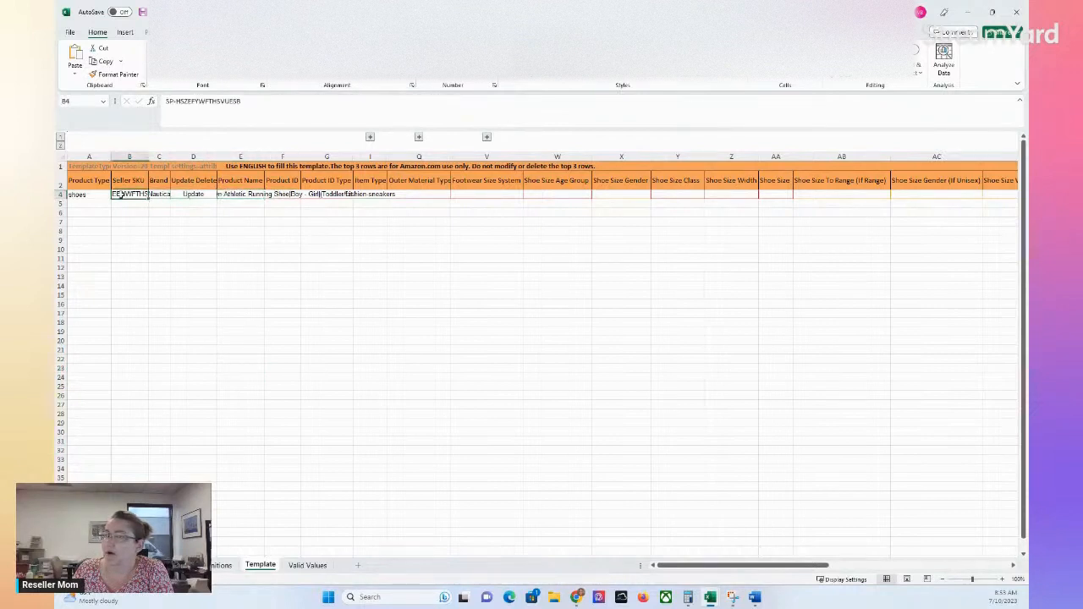
{"action": "left_click", "coordinate": [70, 195]}
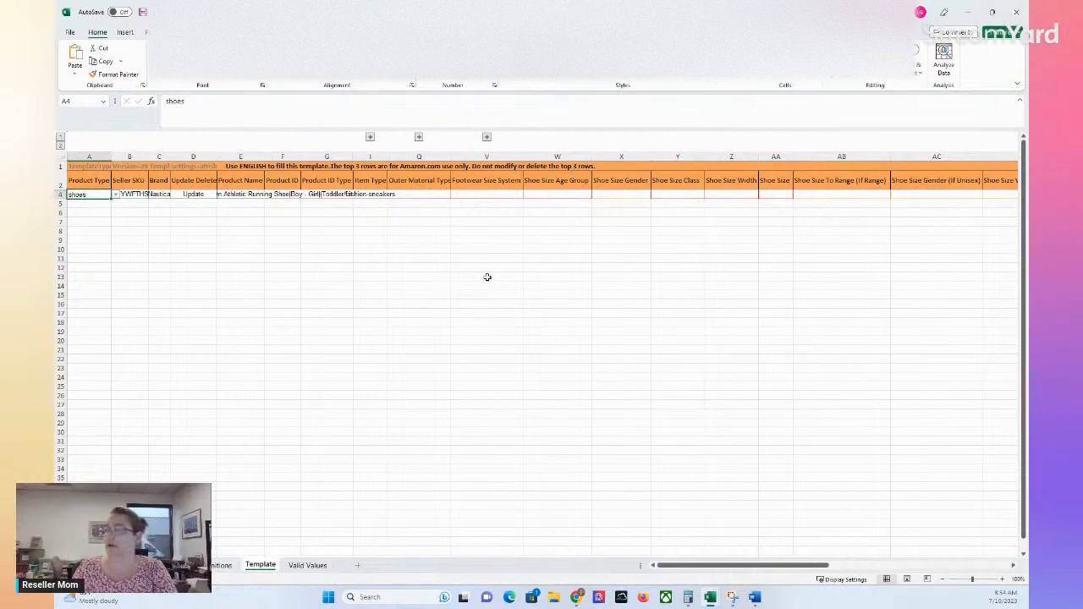
{"action": "left_click", "coordinate": [396, 366]}
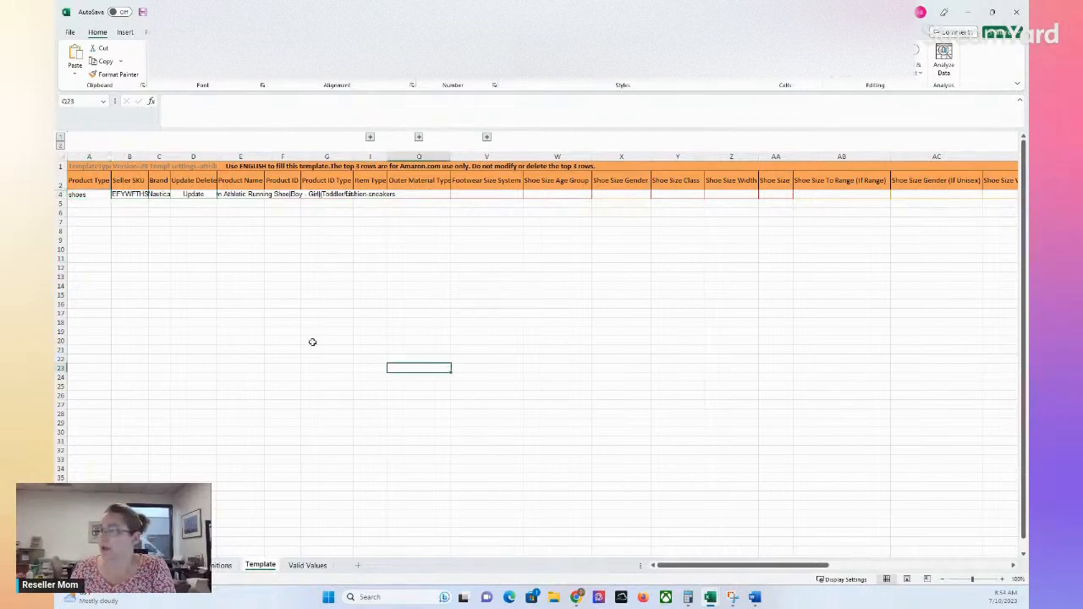
{"action": "left_click_drag", "start_coordinate": [259, 324], "coordinate": [259, 332]}
{"action": "left_click", "coordinate": [202, 262]}
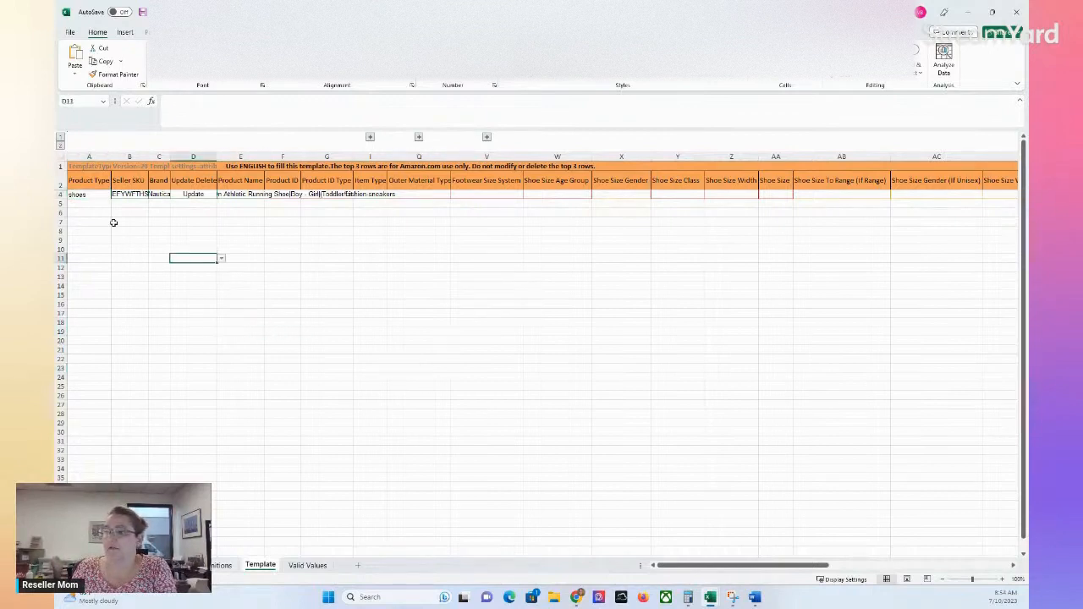
Step: Unhide all hidden columns in the Template sheet
{"action": "left_click", "coordinate": [61, 156]}
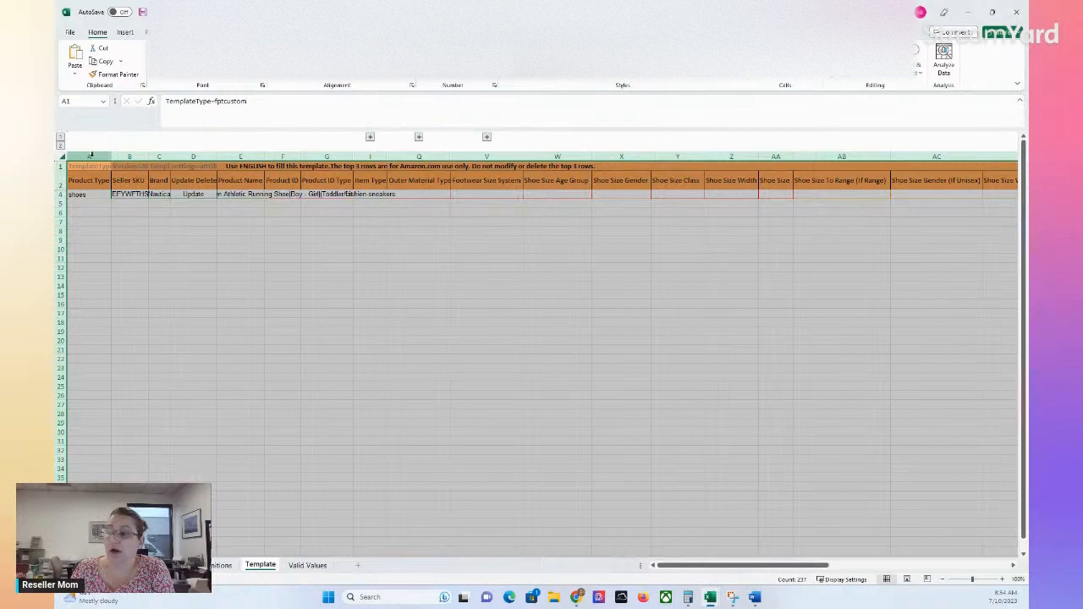
{"action": "left_click", "coordinate": [90, 156]}
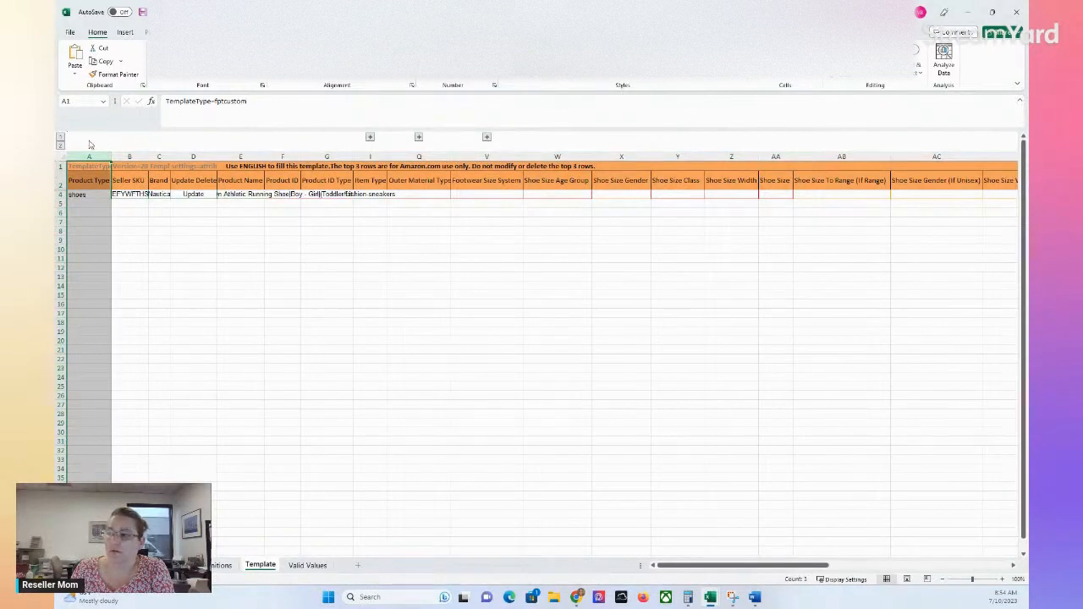
{"action": "left_click", "coordinate": [60, 154]}
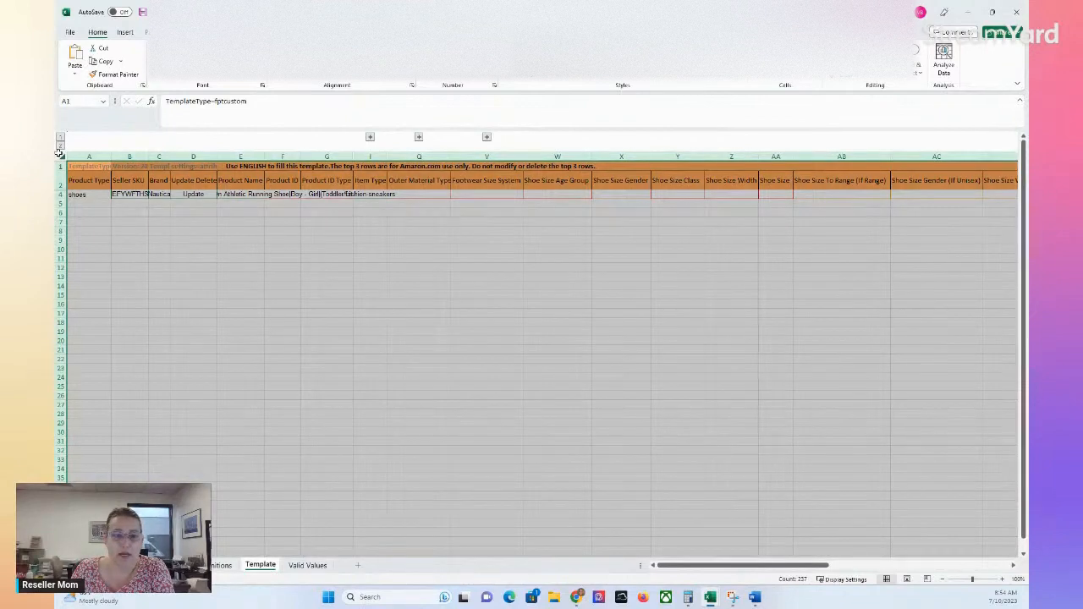
{"action": "right_click", "coordinate": [129, 156]}
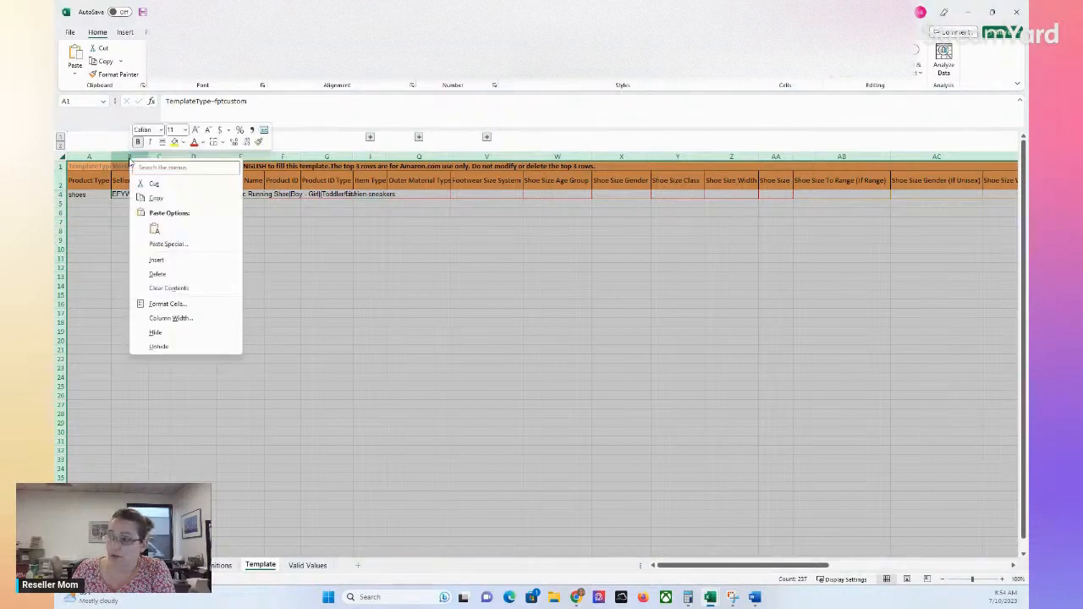
{"action": "left_click", "coordinate": [167, 348]}
{"action": "left_click", "coordinate": [181, 330]}
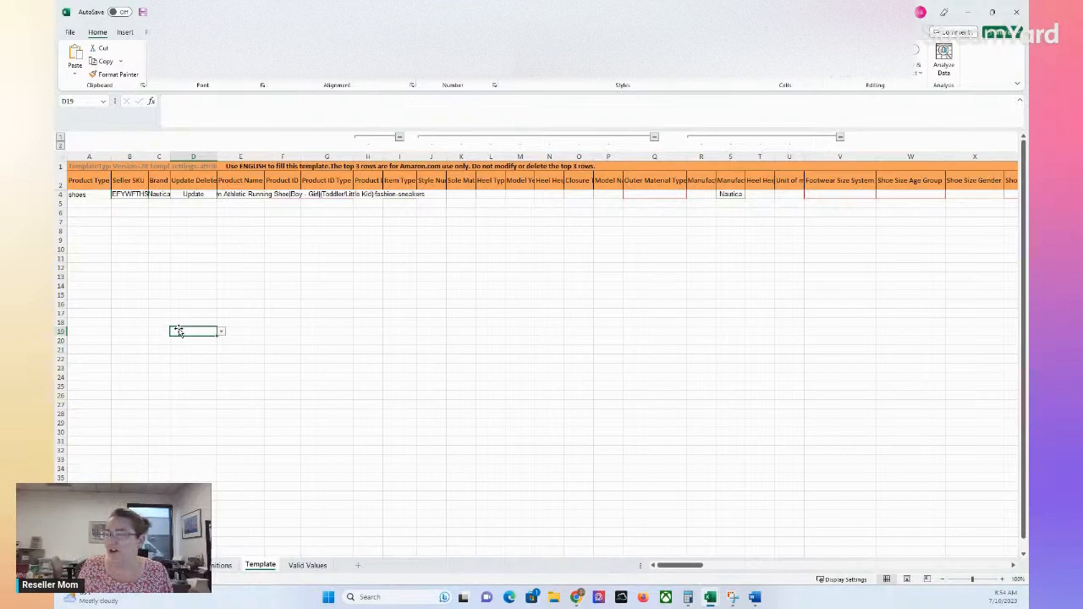
Step: Read the seller SKU, brand and full product name of the existing listing in row 4, leaving the product name's text unedited
{"action": "left_click", "coordinate": [190, 248]}
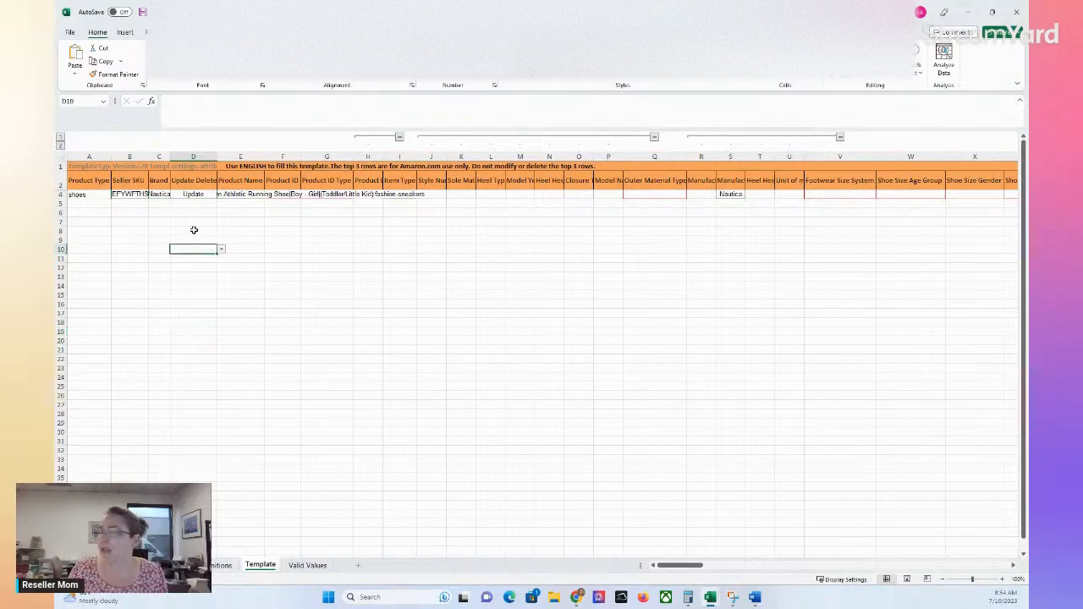
{"action": "left_click", "coordinate": [119, 194]}
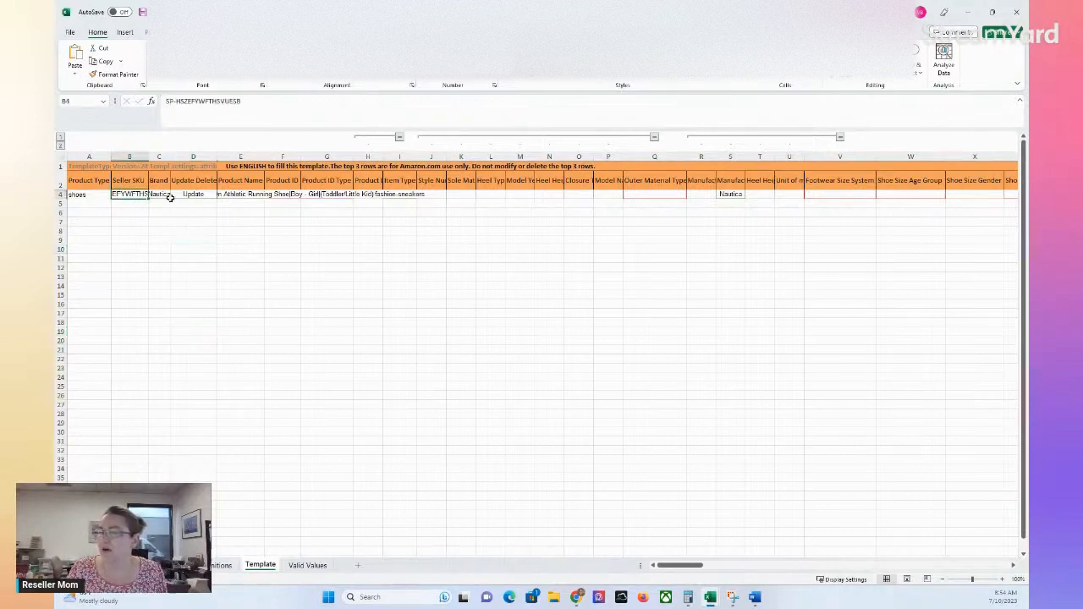
{"action": "left_click", "coordinate": [231, 193]}
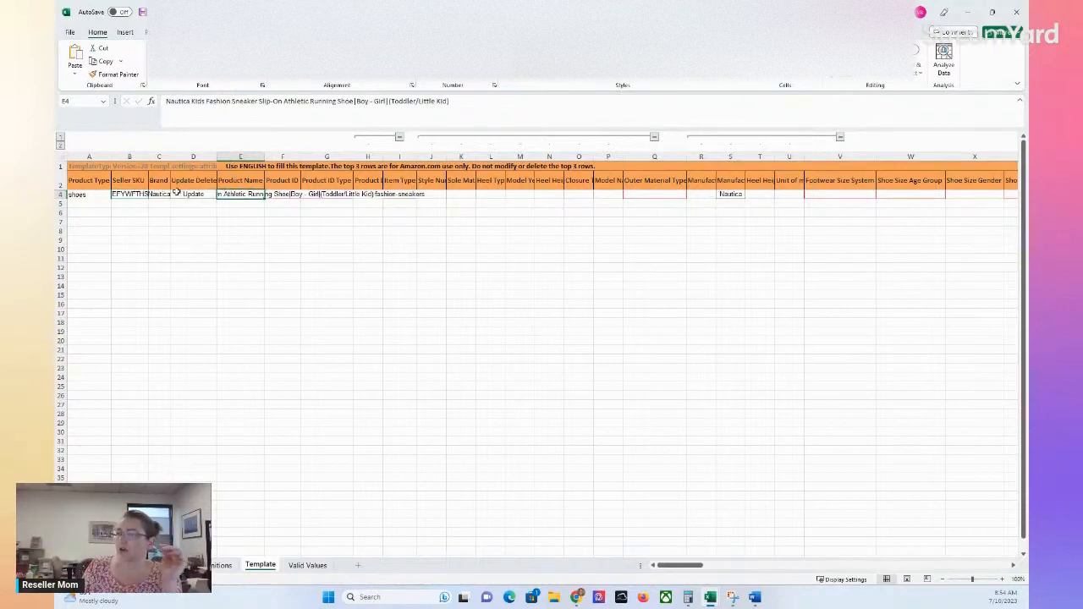
{"action": "left_click", "coordinate": [96, 194]}
{"action": "key", "text": "Tab"}
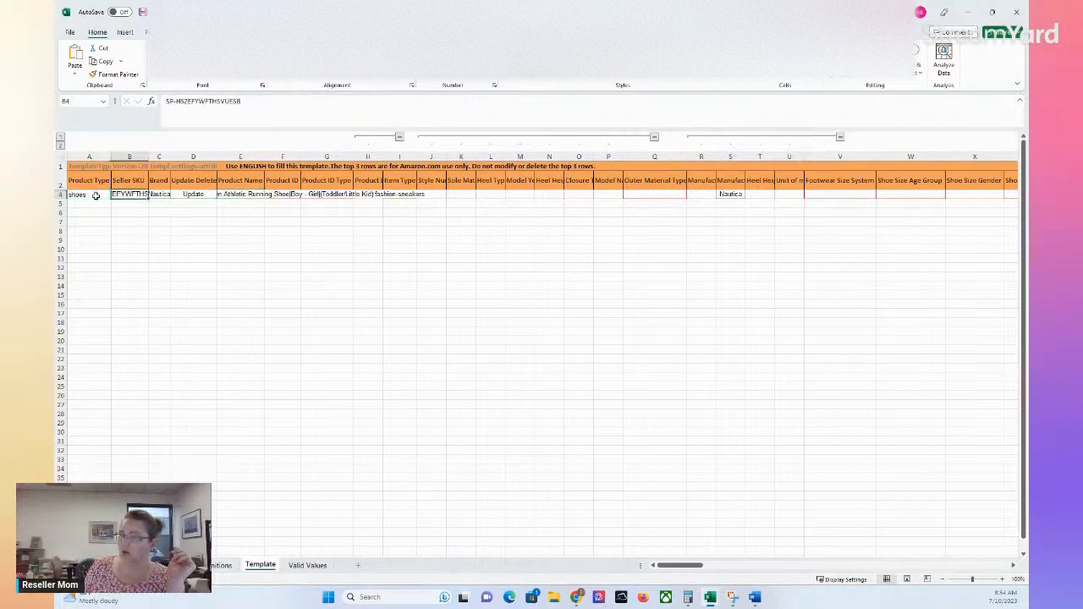
{"action": "key", "text": "Tab"}
{"action": "key", "text": "Tab"}
{"action": "key", "text": "Tab"}
{"action": "key", "text": "Tab"}
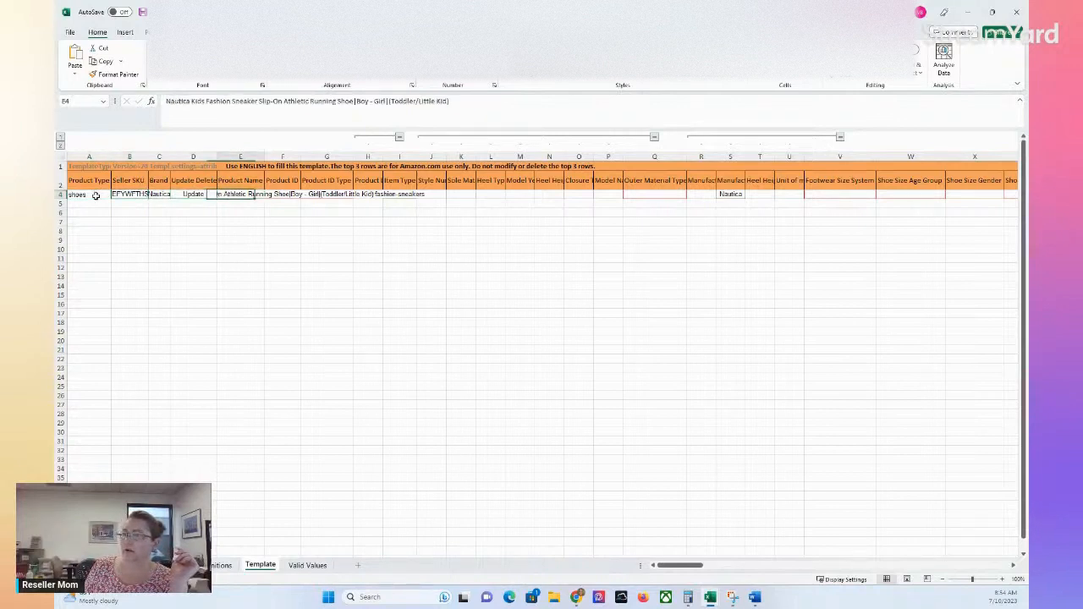
{"action": "key", "text": "shift+Tab"}
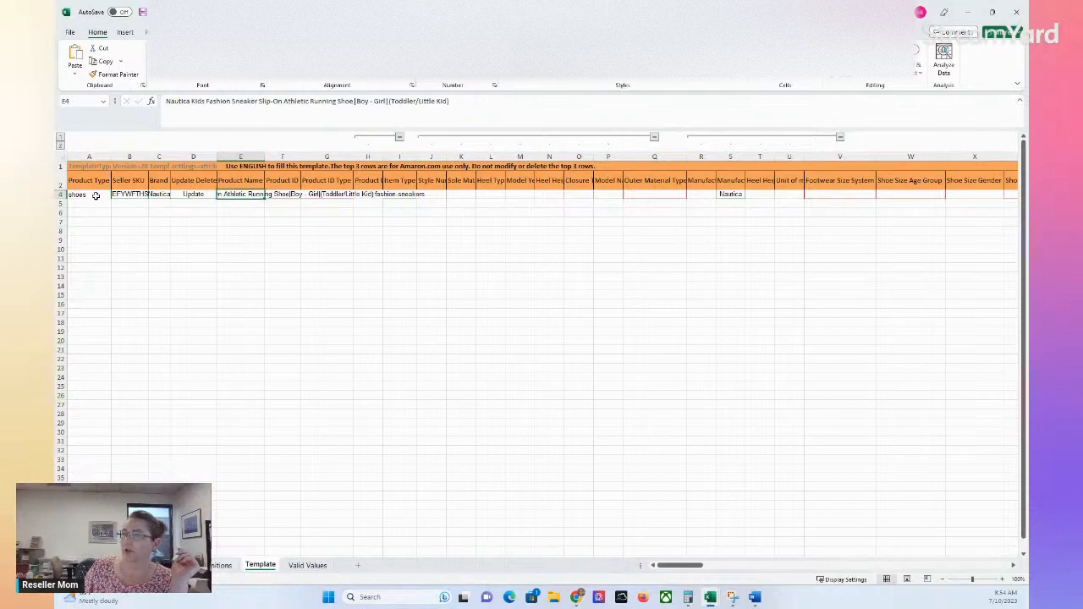
{"action": "left_click_drag", "start_coordinate": [246, 100], "coordinate": [164, 102]}
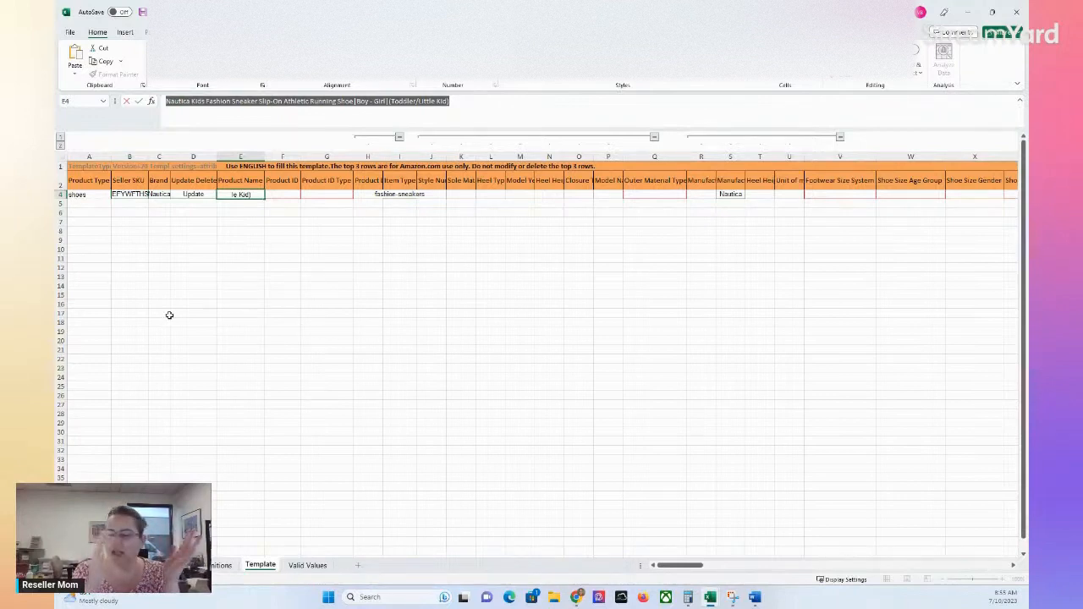
{"action": "key", "text": "Escape"}
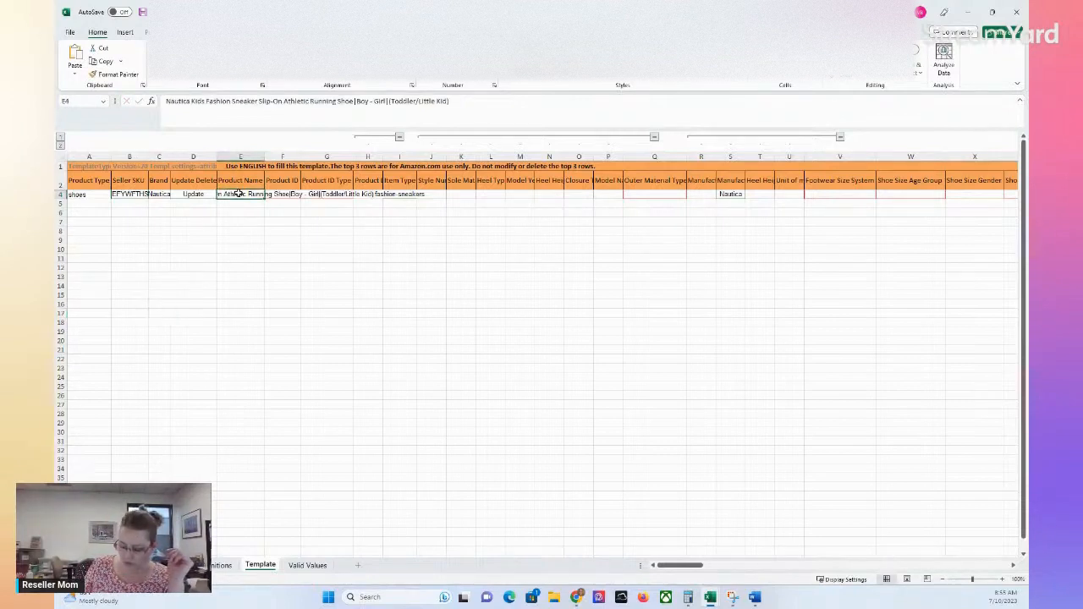
Step: Look through row 4's cells from Product ID across to Sole Material, then return to the Product ID cell
{"action": "key", "text": "Right"}
{"action": "key", "text": "Right"}
{"action": "key", "text": "Right"}
{"action": "key", "text": "Right"}
{"action": "key", "text": "Right"}
{"action": "key", "text": "Right"}
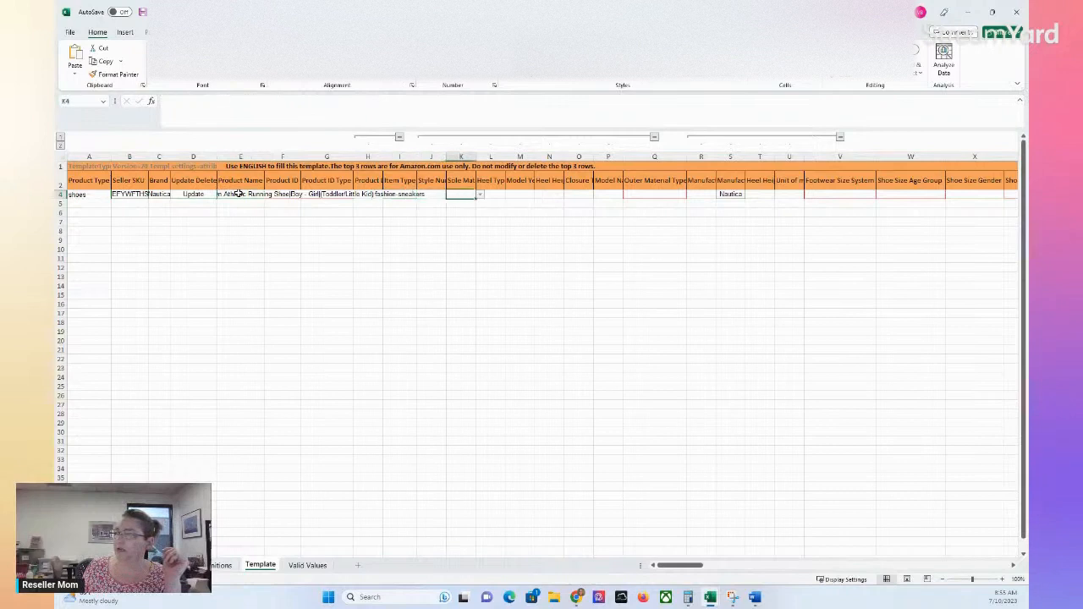
{"action": "key", "text": "Left"}
{"action": "key", "text": "Left"}
{"action": "key", "text": "Left"}
{"action": "key", "text": "Left"}
{"action": "key", "text": "Left"}
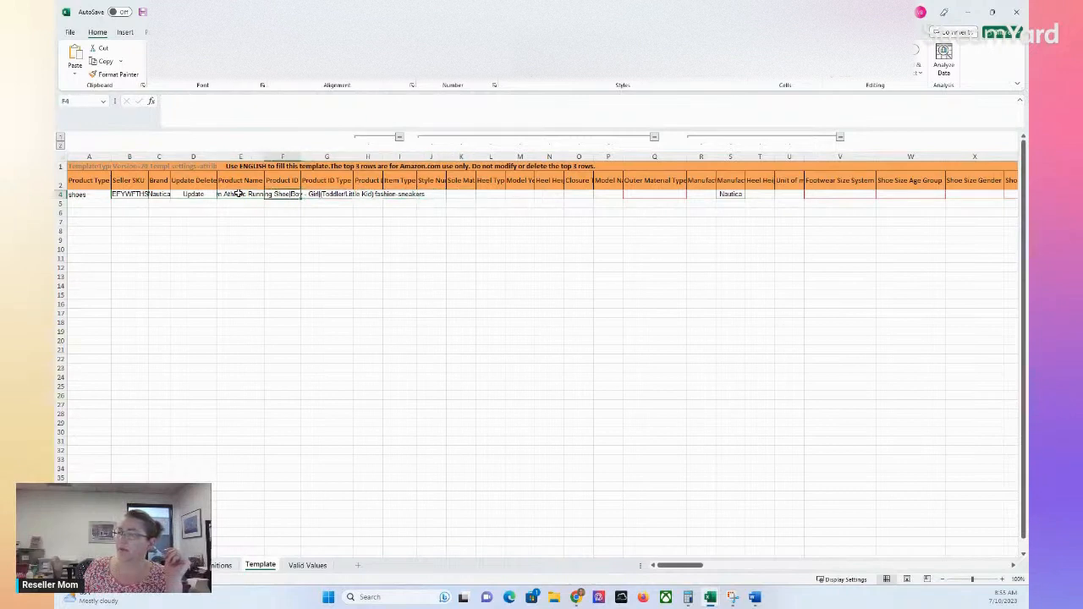
{"action": "key", "text": "Right"}
{"action": "key", "text": "Up"}
{"action": "key", "text": "Left"}
{"action": "key", "text": "Down"}
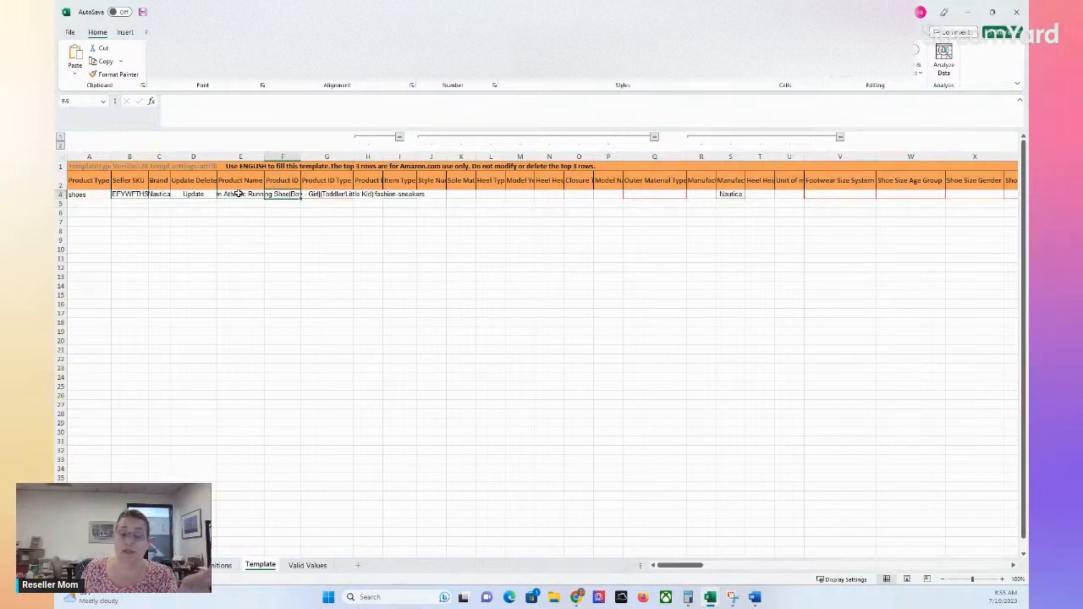
{"action": "key", "text": "Right"}
{"action": "key", "text": "Left"}
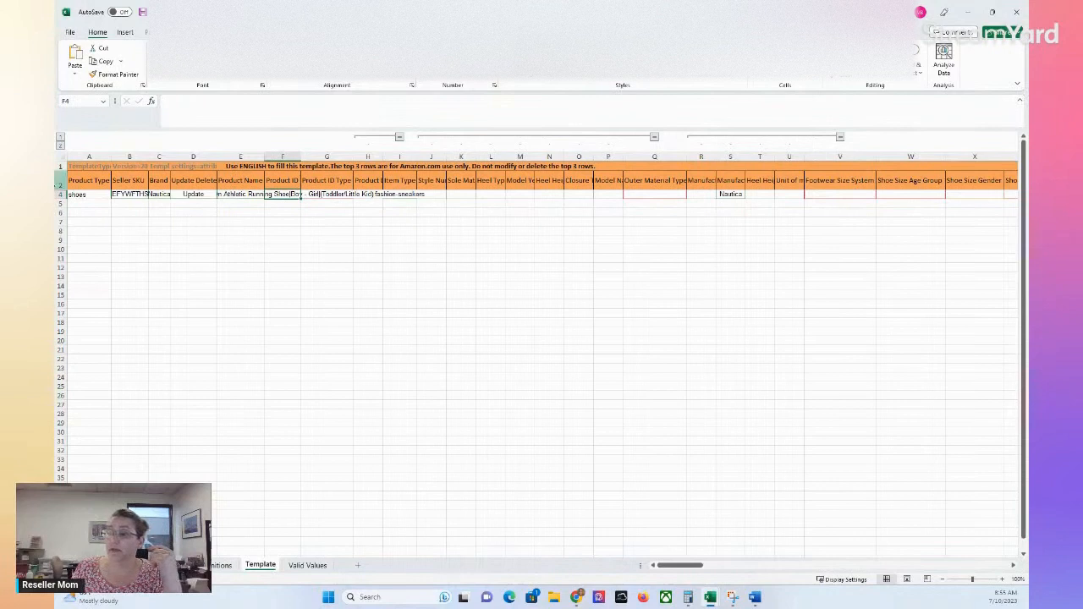
{"action": "right_click", "coordinate": [61, 194]}
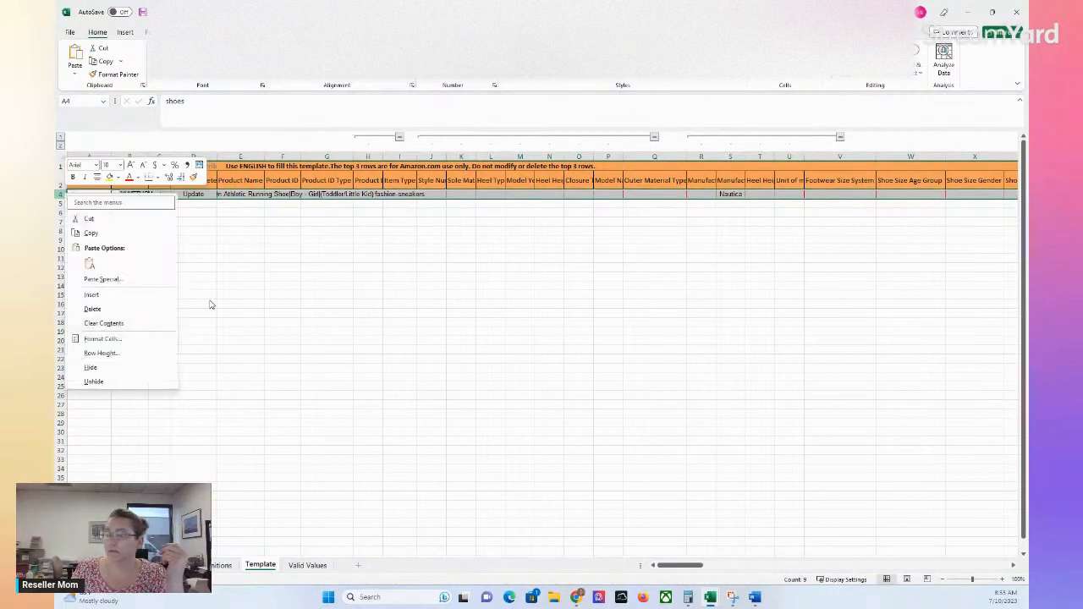
{"action": "left_click", "coordinate": [307, 242]}
{"action": "left_click", "coordinate": [134, 206]}
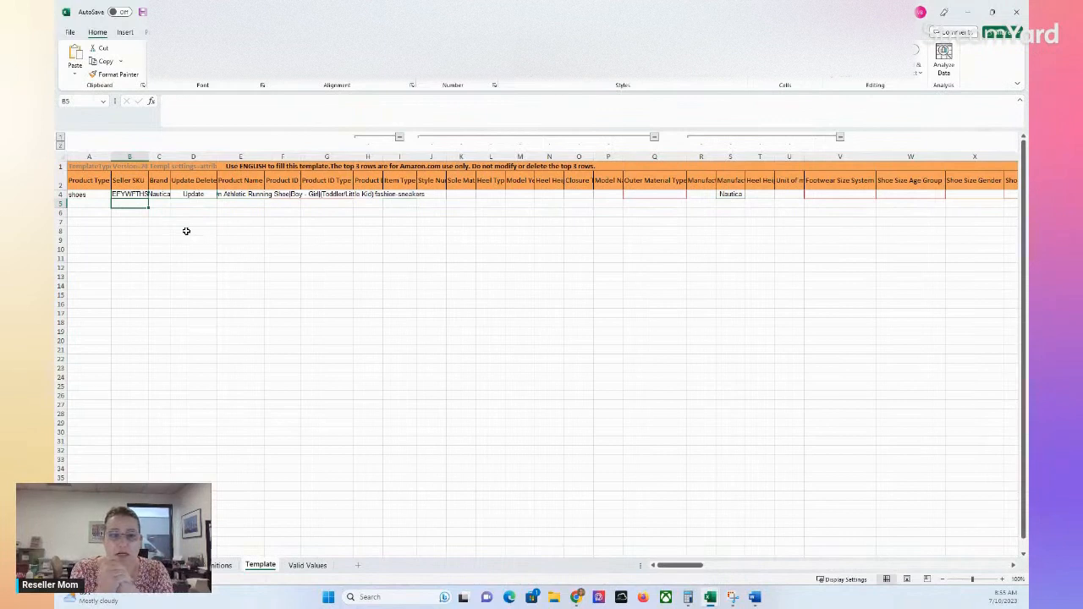
Step: Set the Product Type in row 5 to shoes, matching the row above
{"action": "left_click", "coordinate": [97, 195]}
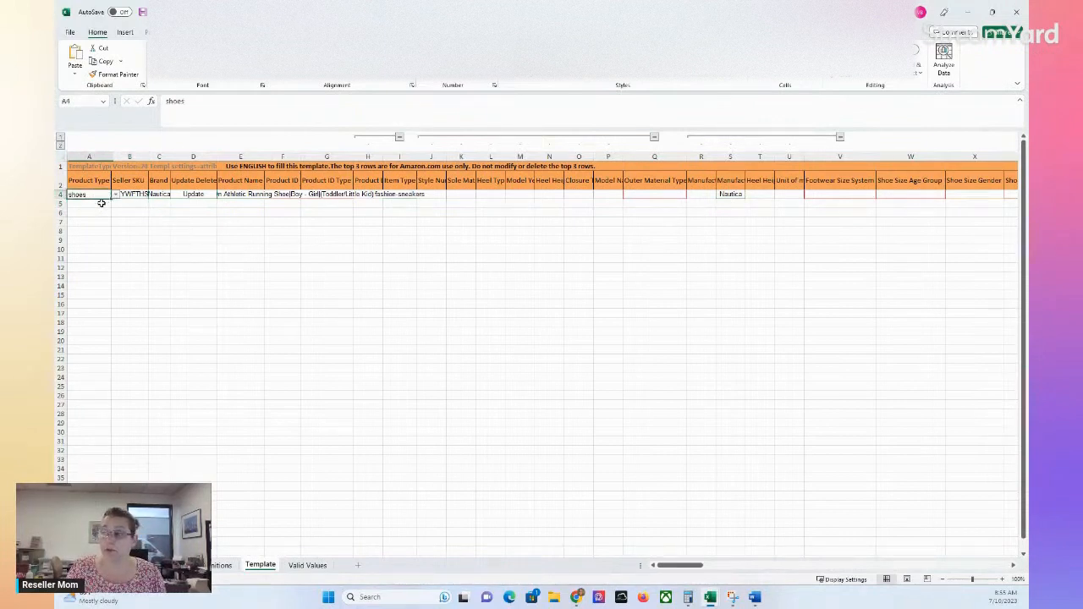
{"action": "left_click", "coordinate": [99, 204]}
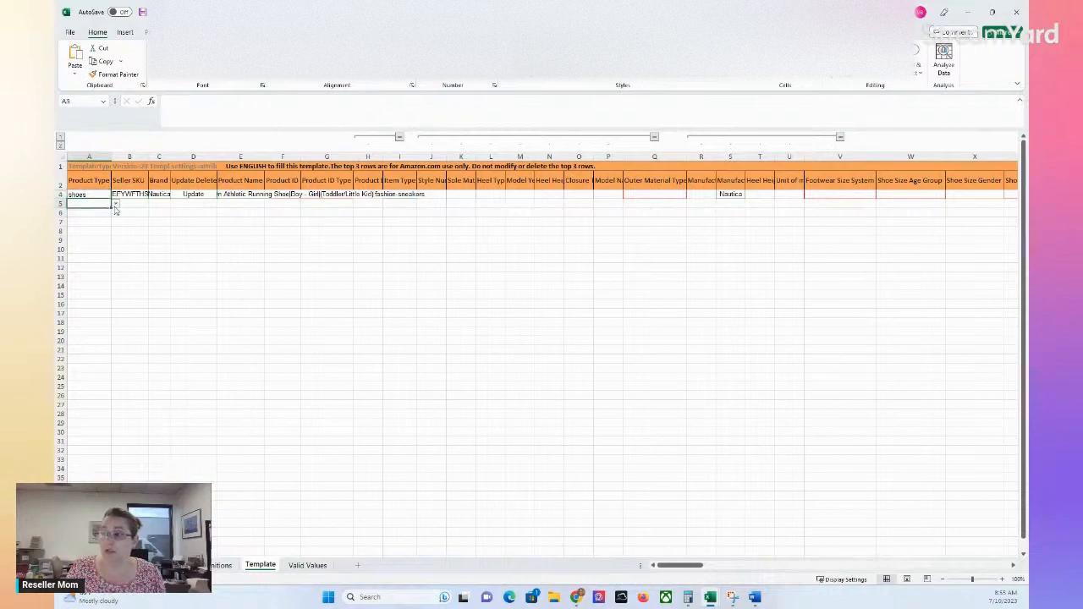
{"action": "left_click", "coordinate": [115, 205]}
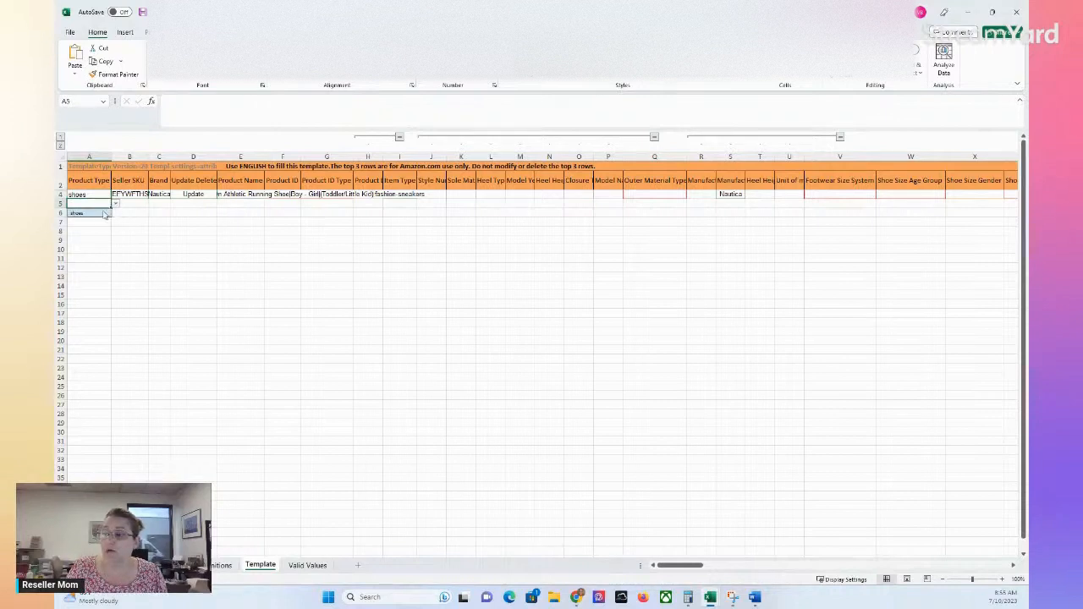
{"action": "left_click", "coordinate": [104, 213]}
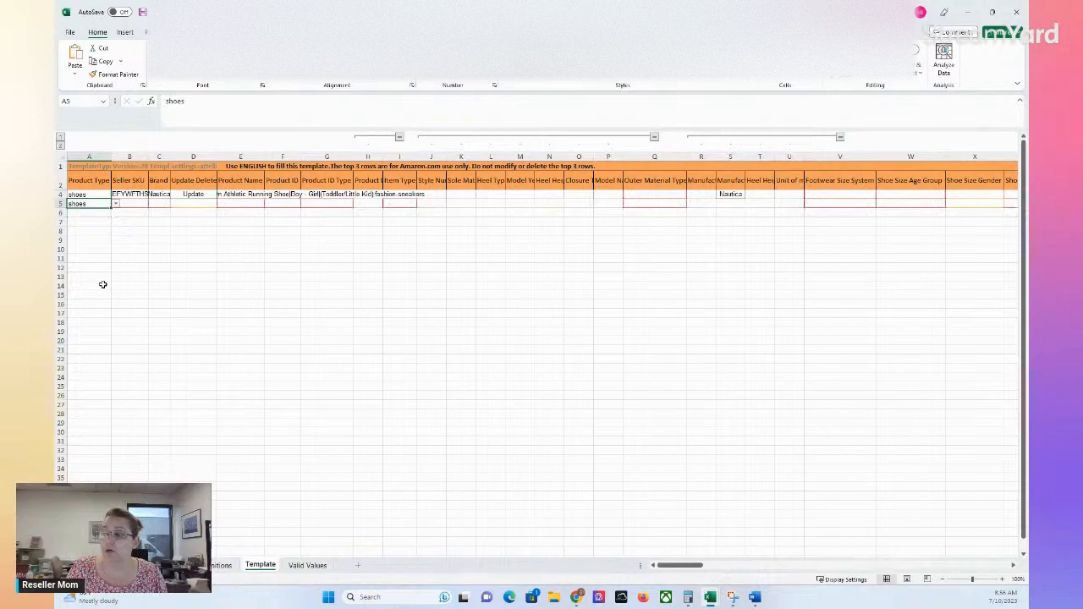
Step: Compare the existing listing's Brand and Seller SKU in row 4 with the empty Seller SKU cell in row 5
{"action": "left_click", "coordinate": [153, 192]}
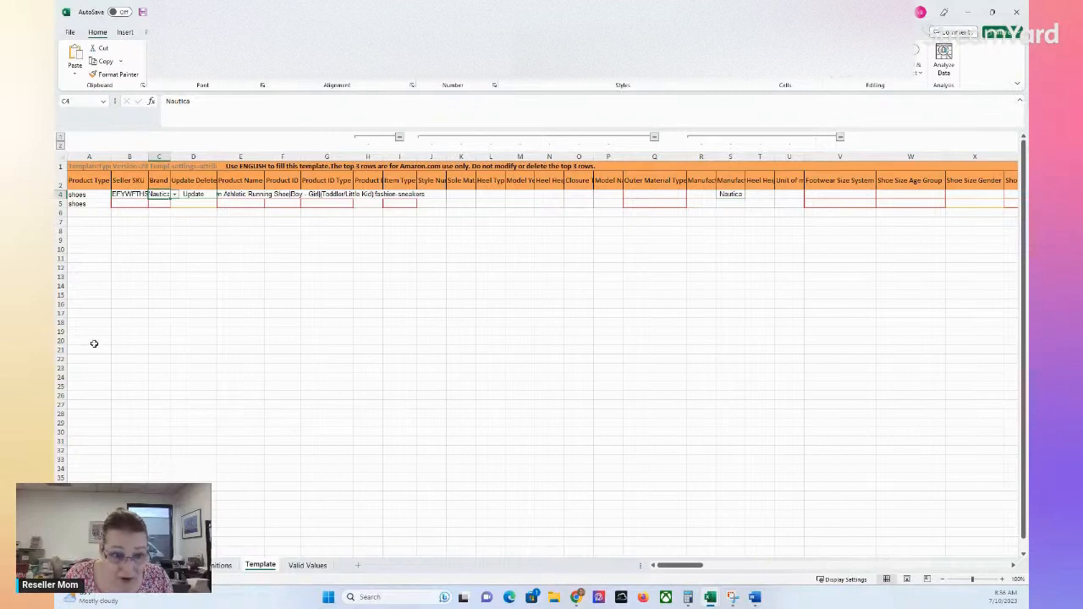
{"action": "left_click", "coordinate": [123, 204]}
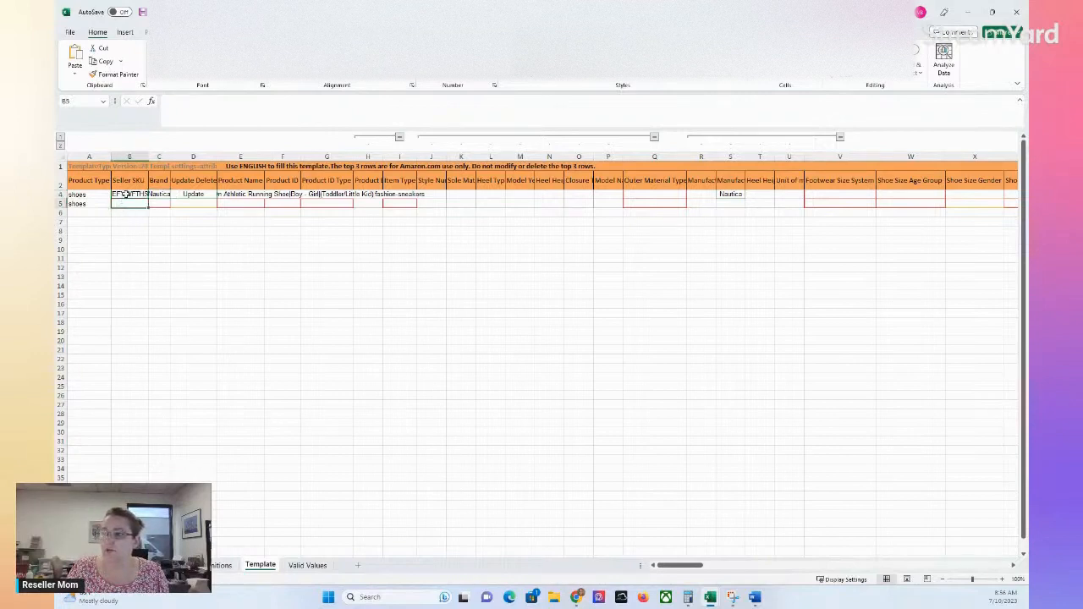
{"action": "left_click", "coordinate": [126, 195]}
{"action": "left_click", "coordinate": [127, 203]}
Step: Set the Update Delete value of the existing listing in row 4 to PartialUpdate, leaving row 5's Update Delete cell blank
{"action": "left_click", "coordinate": [200, 205]}
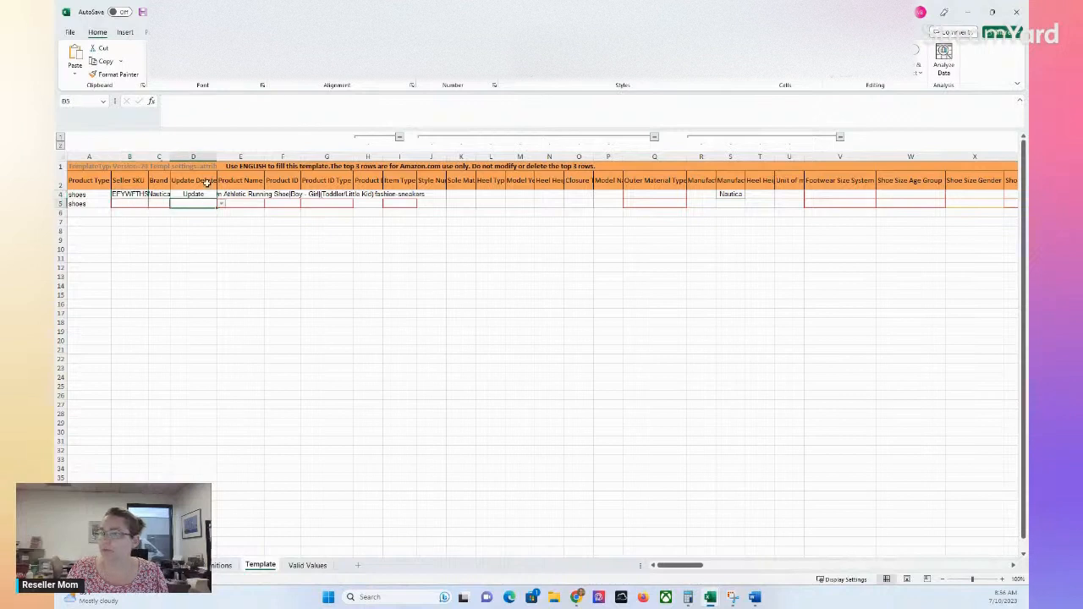
{"action": "left_click", "coordinate": [211, 194]}
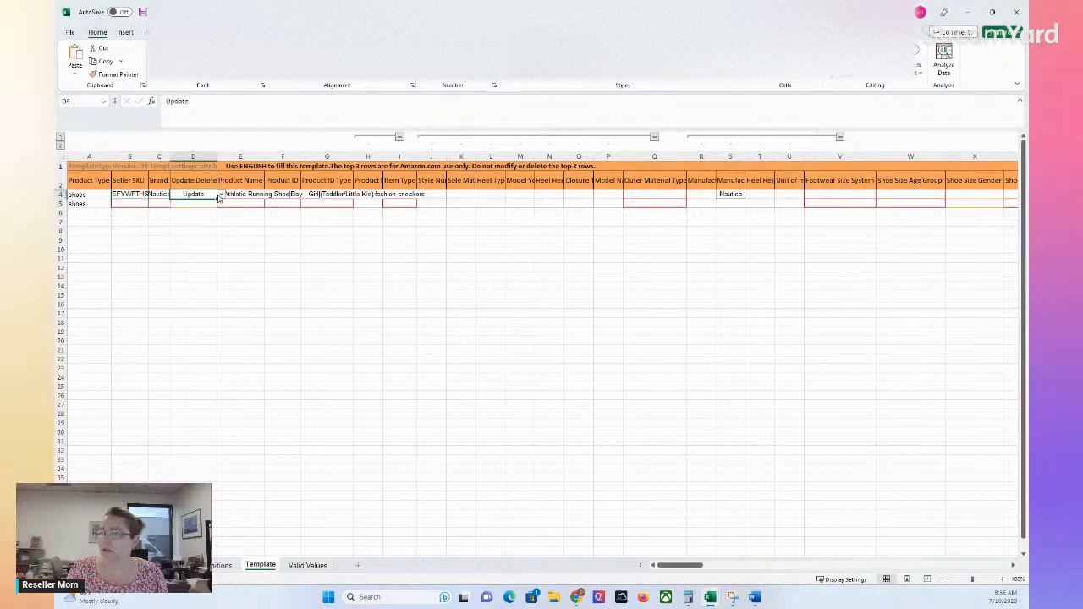
{"action": "left_click", "coordinate": [221, 195]}
{"action": "left_click", "coordinate": [204, 212]}
{"action": "left_click", "coordinate": [208, 203]}
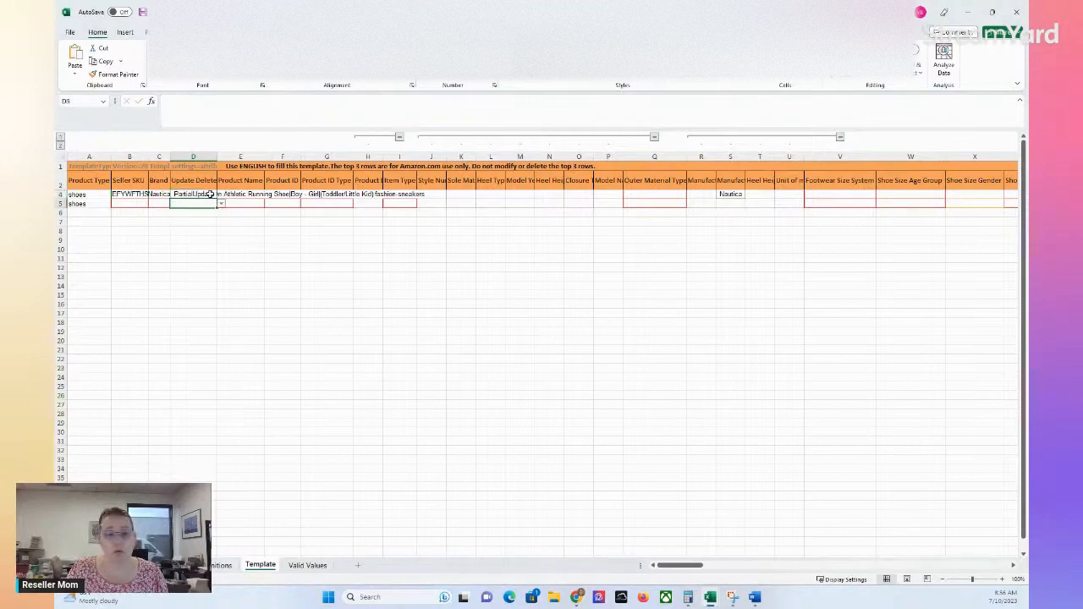
{"action": "left_click", "coordinate": [213, 195]}
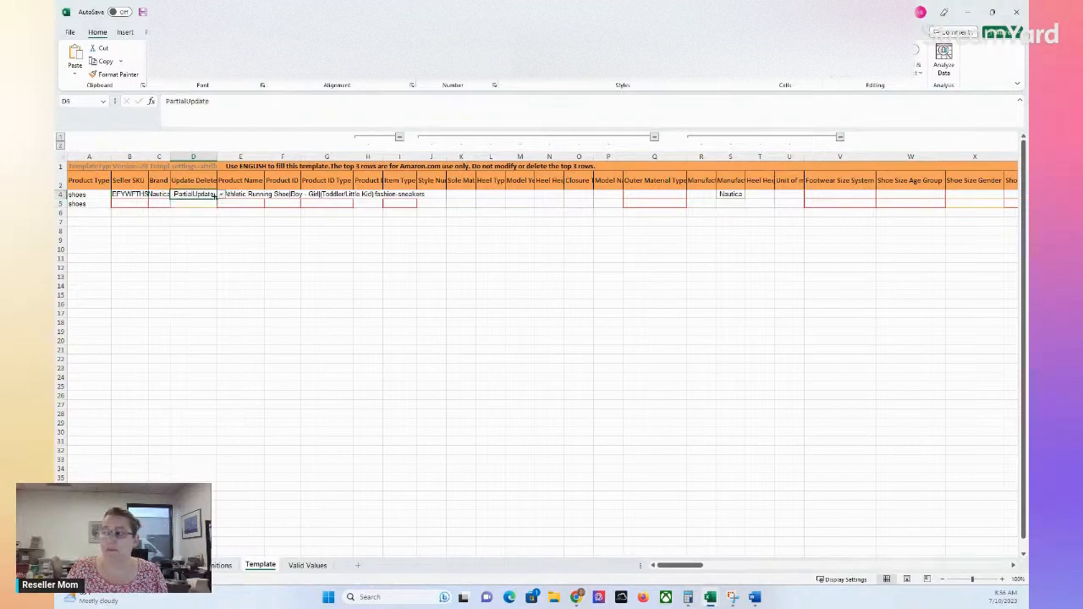
{"action": "left_click", "coordinate": [207, 204]}
{"action": "left_click", "coordinate": [230, 289]}
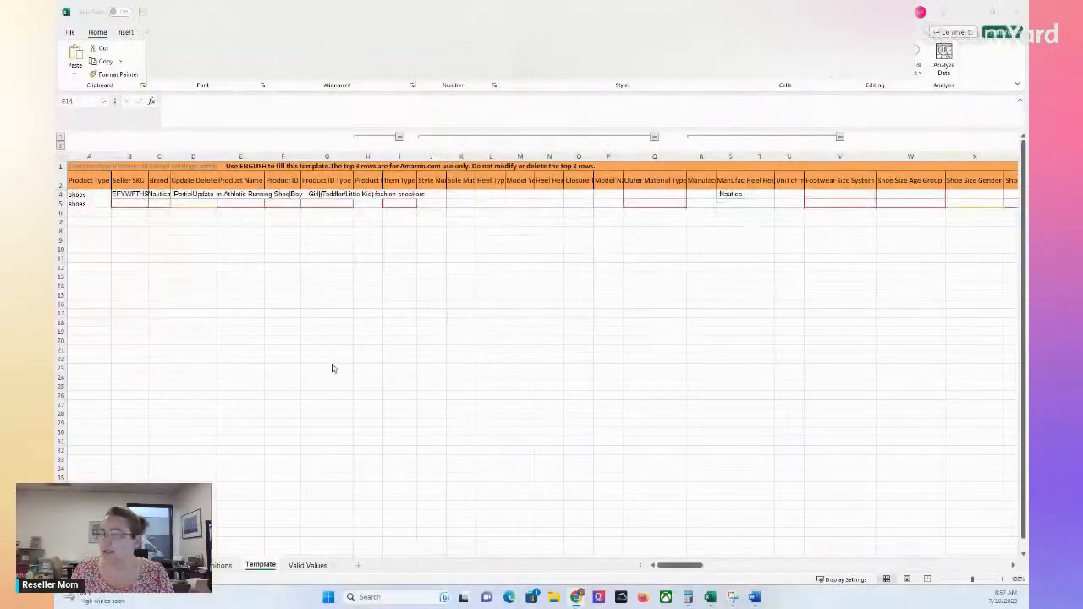
Step: Examine the Item Type and Outer Material Type cells in rows 4 and 5 of the Template sheet
{"action": "left_click", "coordinate": [403, 204]}
{"action": "left_click", "coordinate": [408, 181]}
{"action": "left_click", "coordinate": [389, 195]}
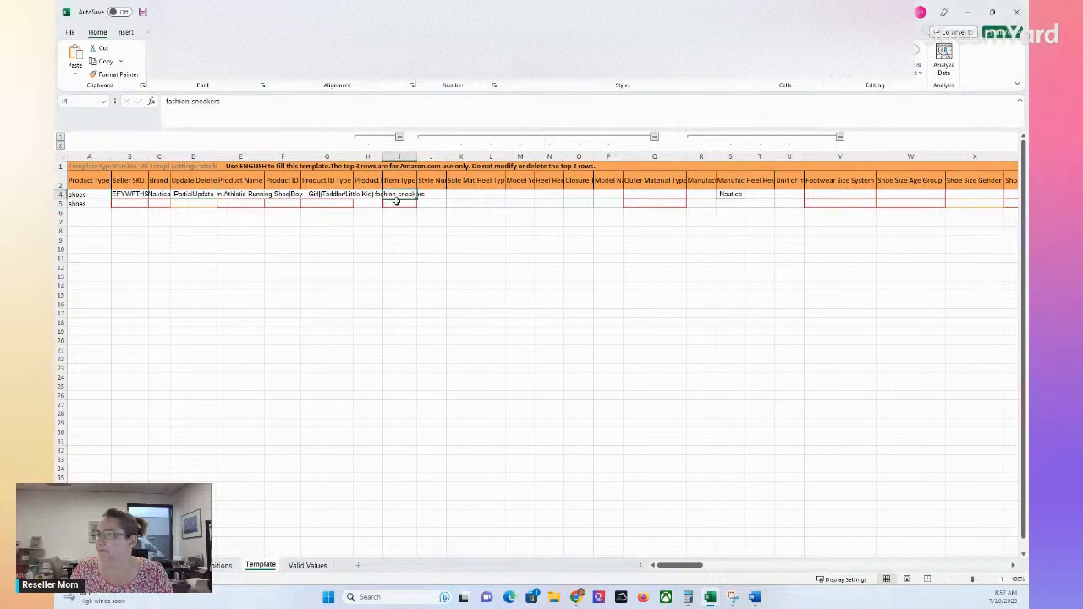
{"action": "left_click", "coordinate": [401, 204]}
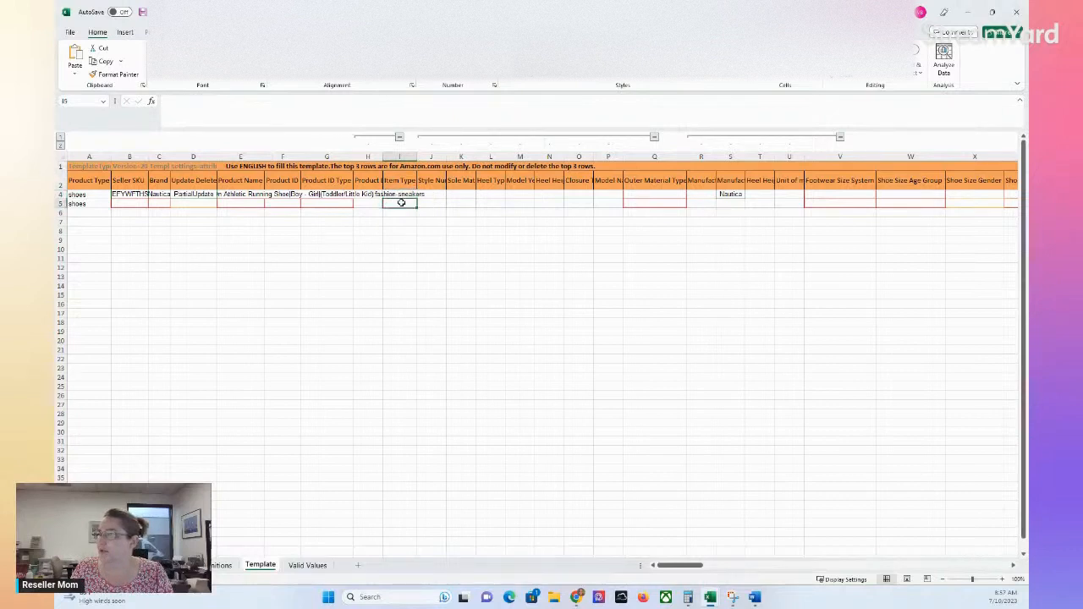
{"action": "left_click", "coordinate": [653, 204]}
{"action": "left_click", "coordinate": [692, 286]}
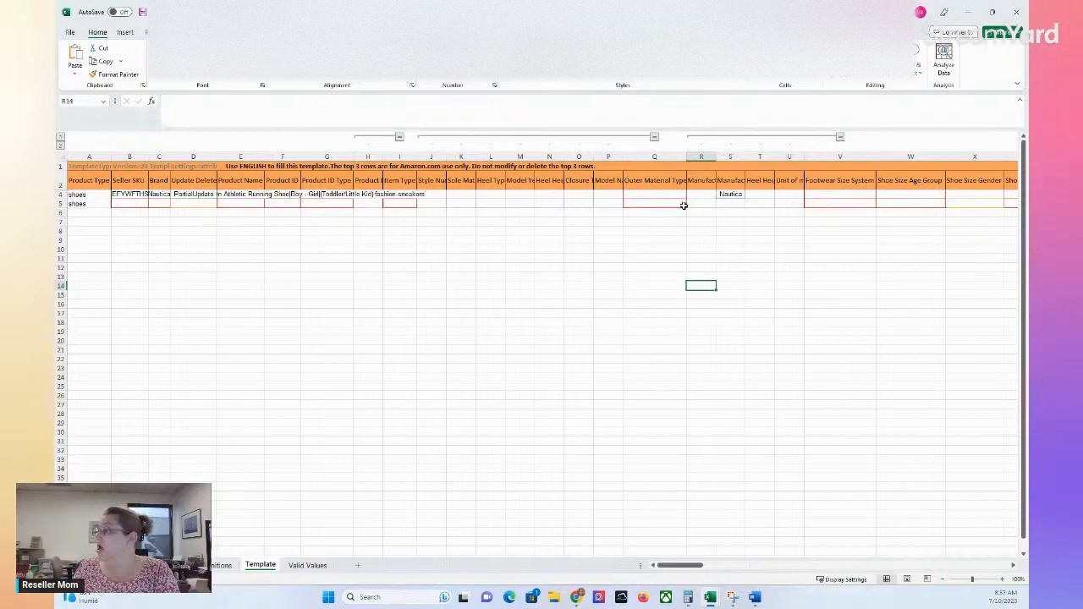
{"action": "left_click", "coordinate": [658, 183]}
{"action": "left_click", "coordinate": [653, 197]}
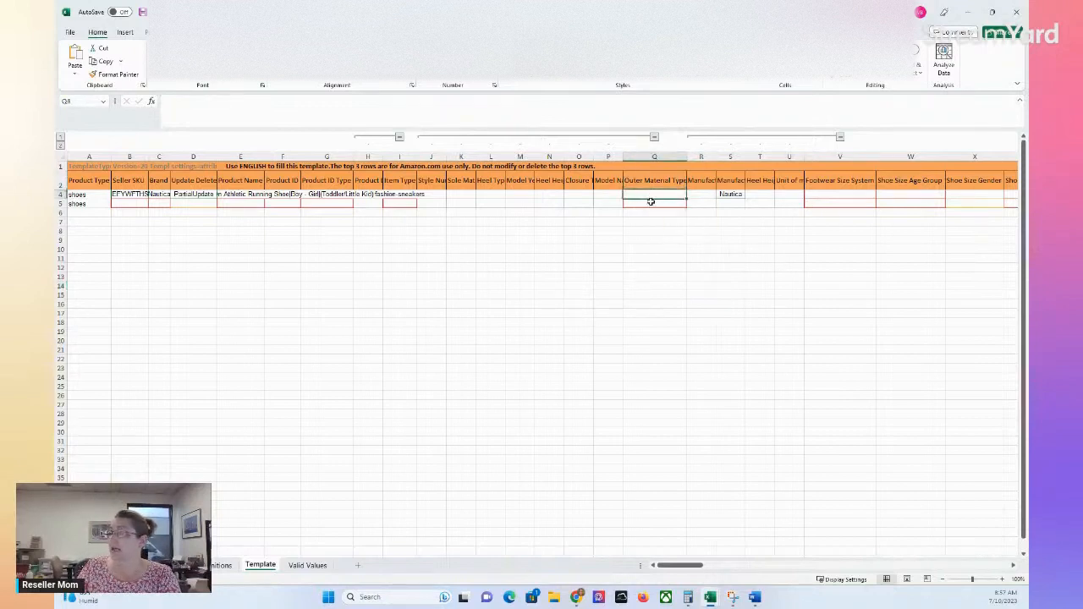
{"action": "left_click", "coordinate": [662, 267]}
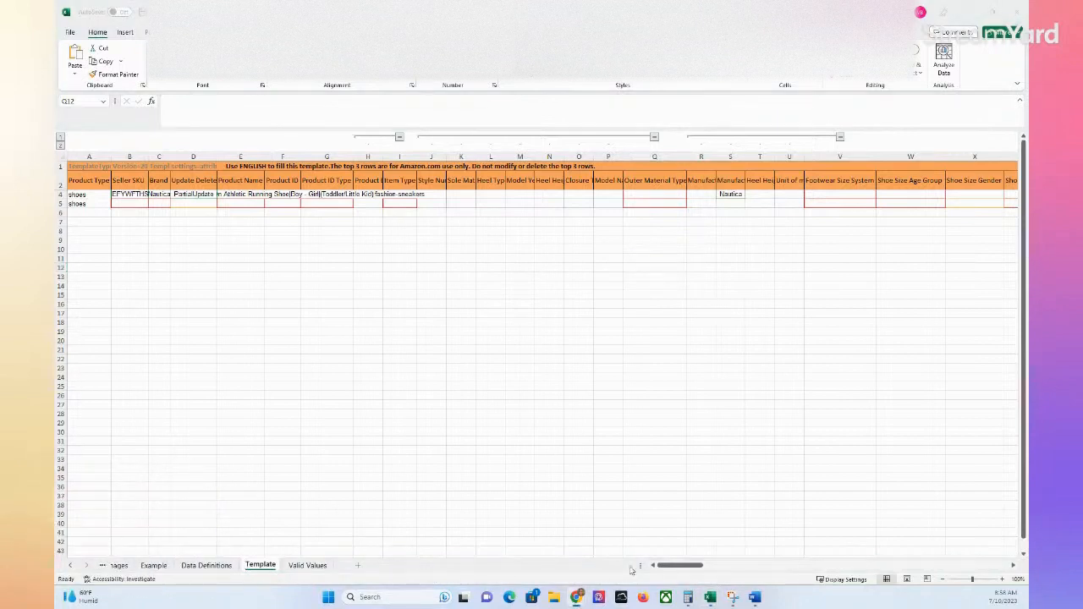
Step: Look through the workbook's guidance sheets: Instructions from start to end, the Images standards and the Example listings
{"action": "left_click", "coordinate": [74, 572]}
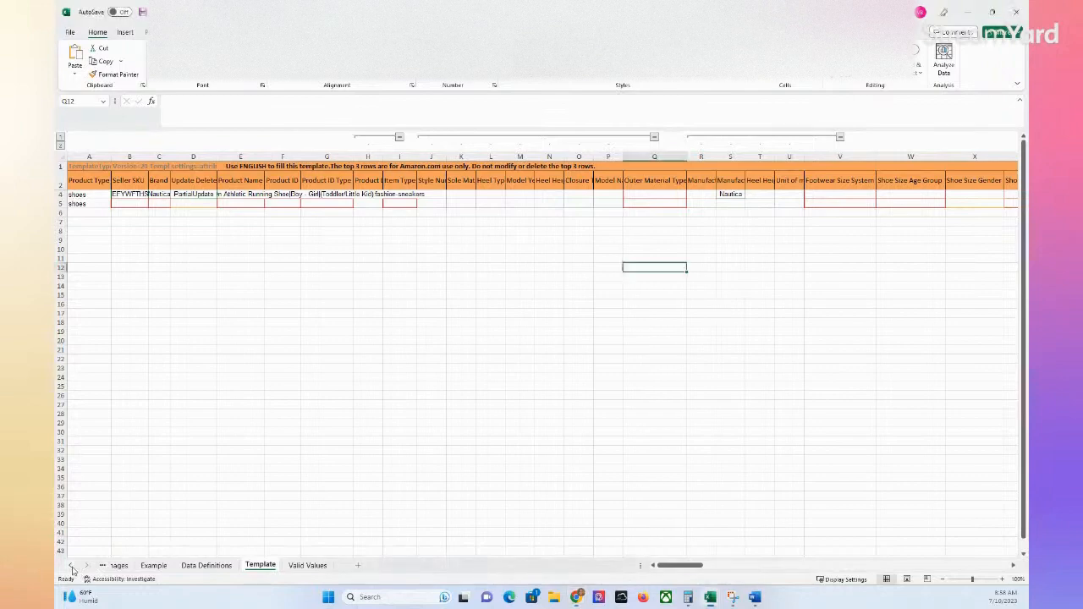
{"action": "left_click", "coordinate": [72, 567]}
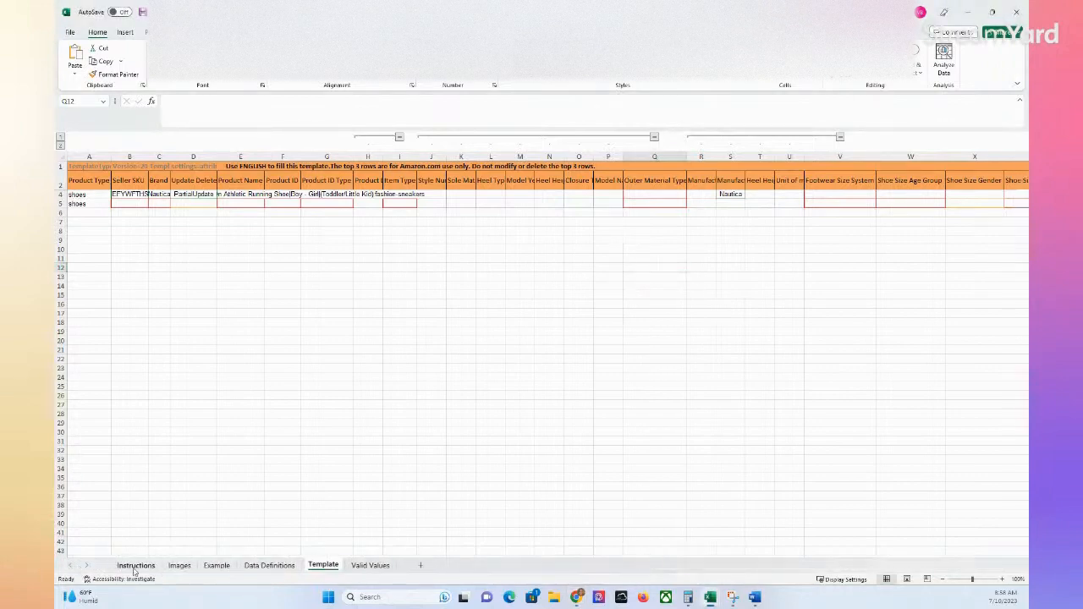
{"action": "left_click", "coordinate": [133, 570]}
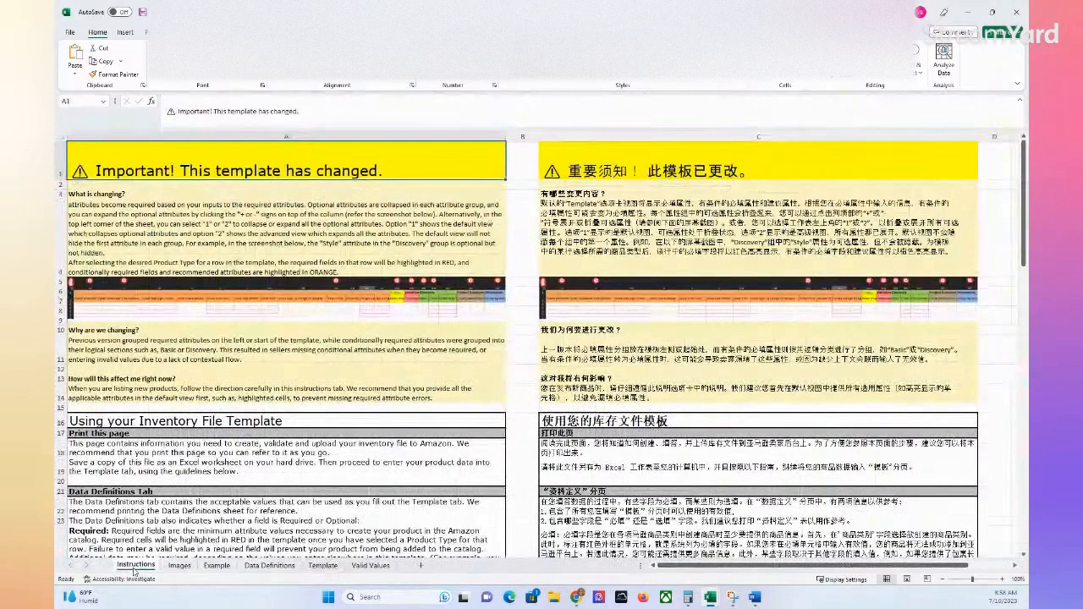
{"action": "scroll", "coordinate": [324, 457], "scroll_direction": "down", "scroll_amount": 5}
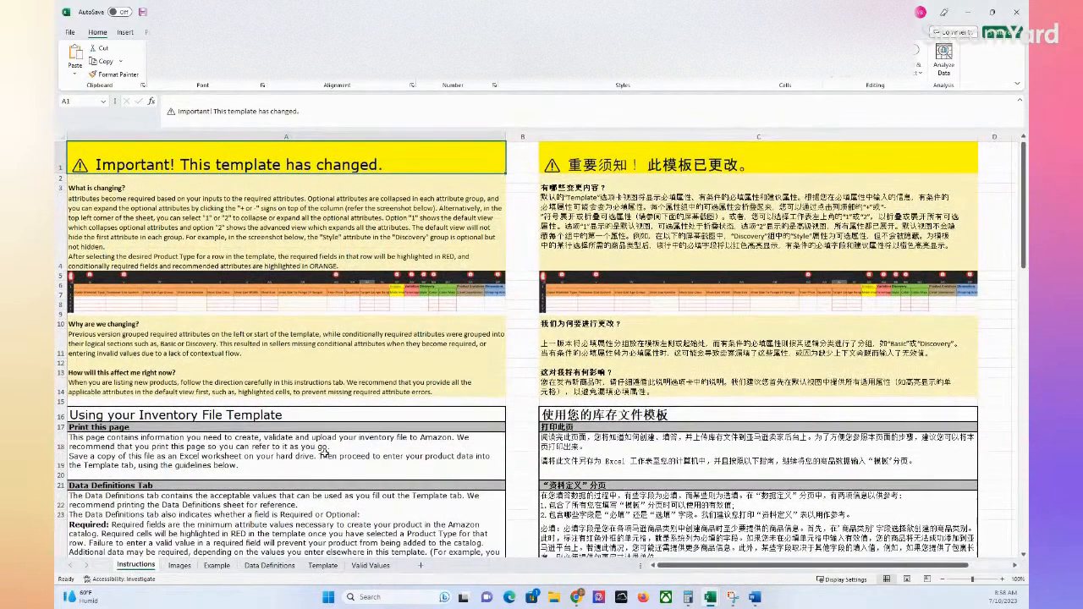
{"action": "scroll", "coordinate": [324, 457], "scroll_direction": "down", "scroll_amount": 9}
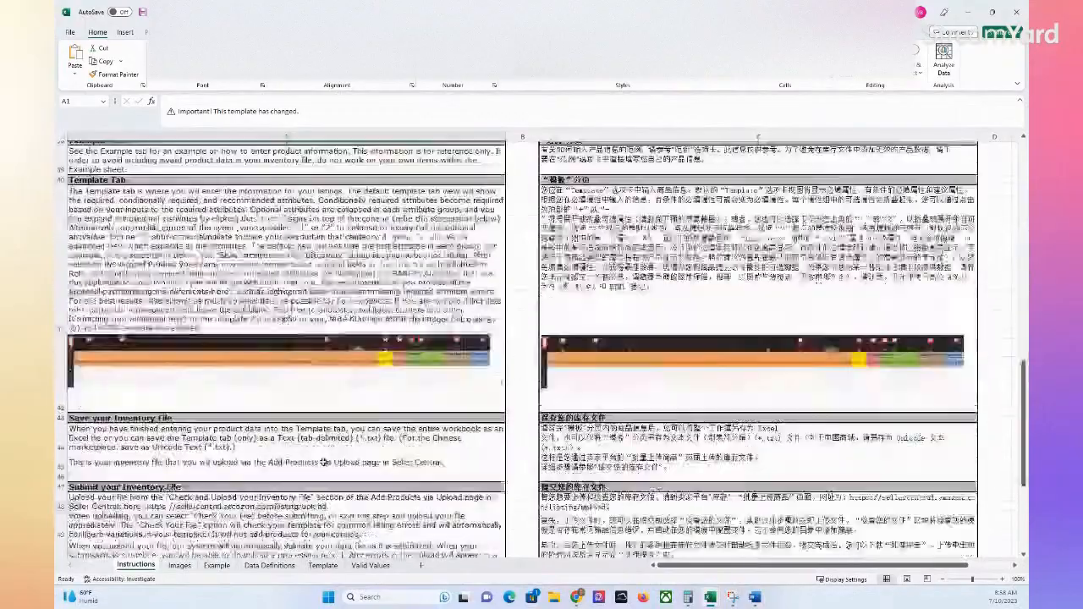
{"action": "scroll", "coordinate": [321, 464], "scroll_direction": "up", "scroll_amount": 12}
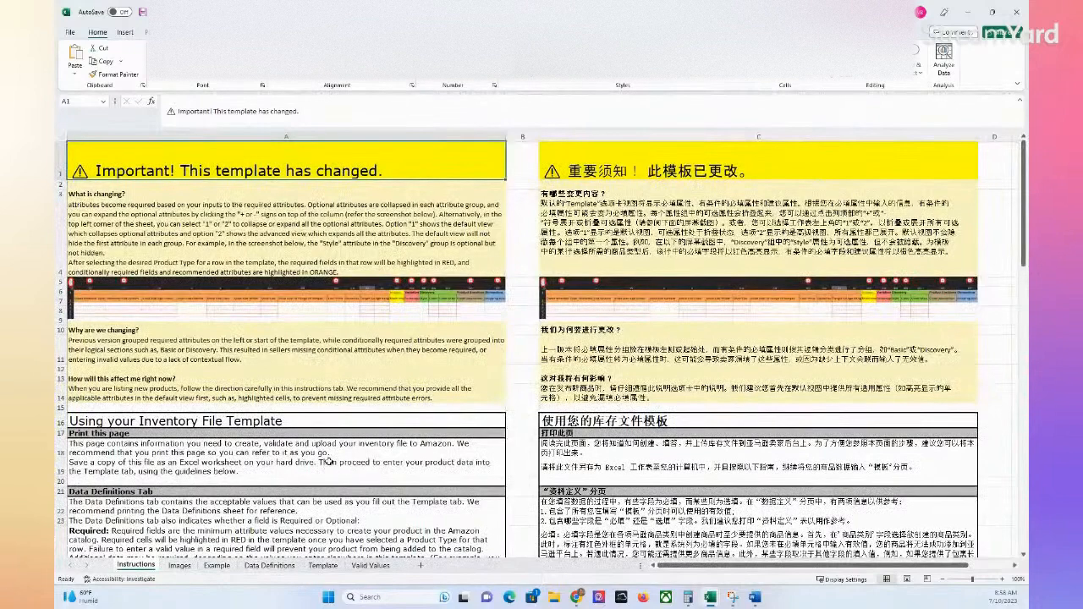
{"action": "left_click", "coordinate": [179, 567]}
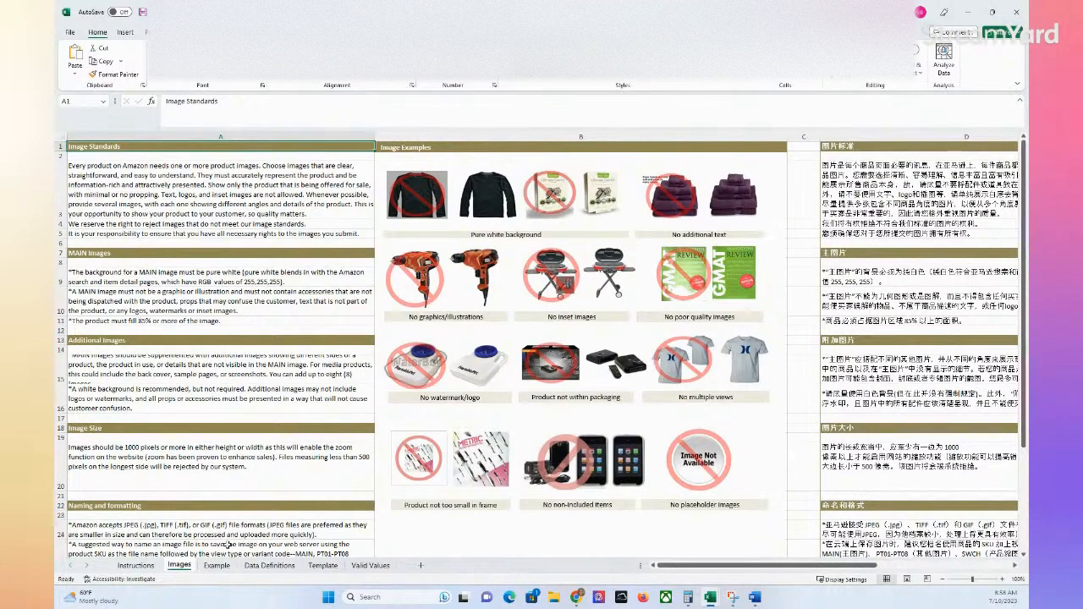
{"action": "left_click", "coordinate": [217, 570]}
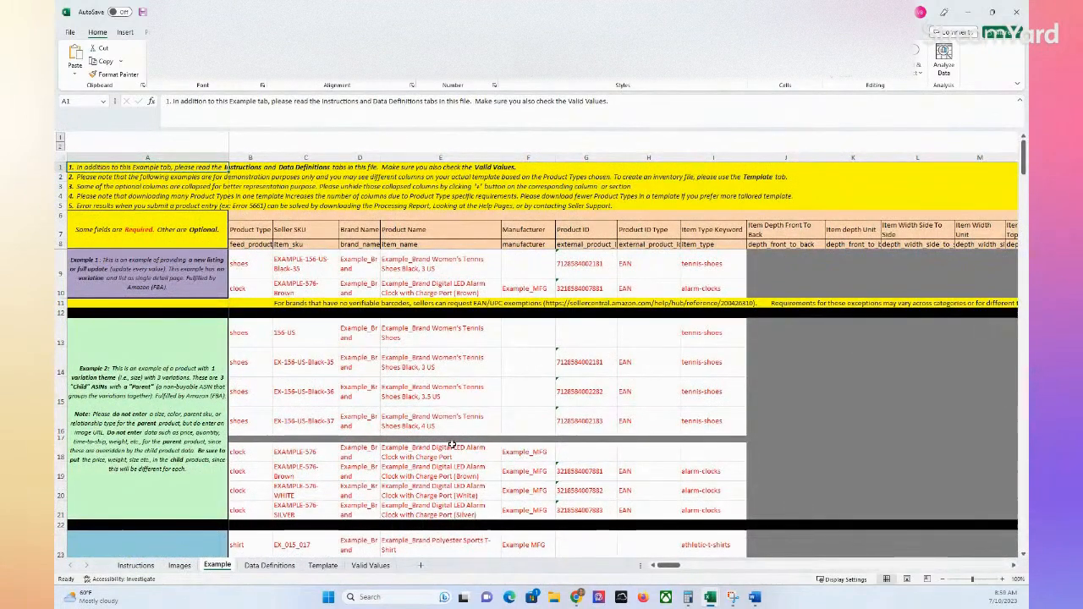
Step: Read the Data Definitions sheet, starting with the update_delete and brand_name entries and continuing down to the Dimensions section
{"action": "left_click", "coordinate": [269, 566]}
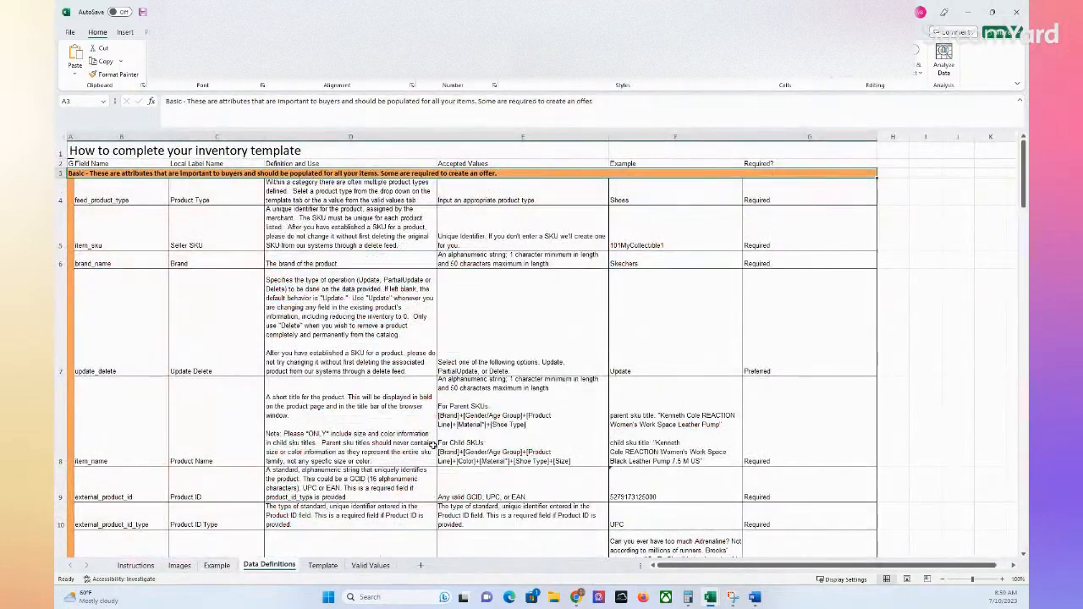
{"action": "left_click", "coordinate": [149, 342]}
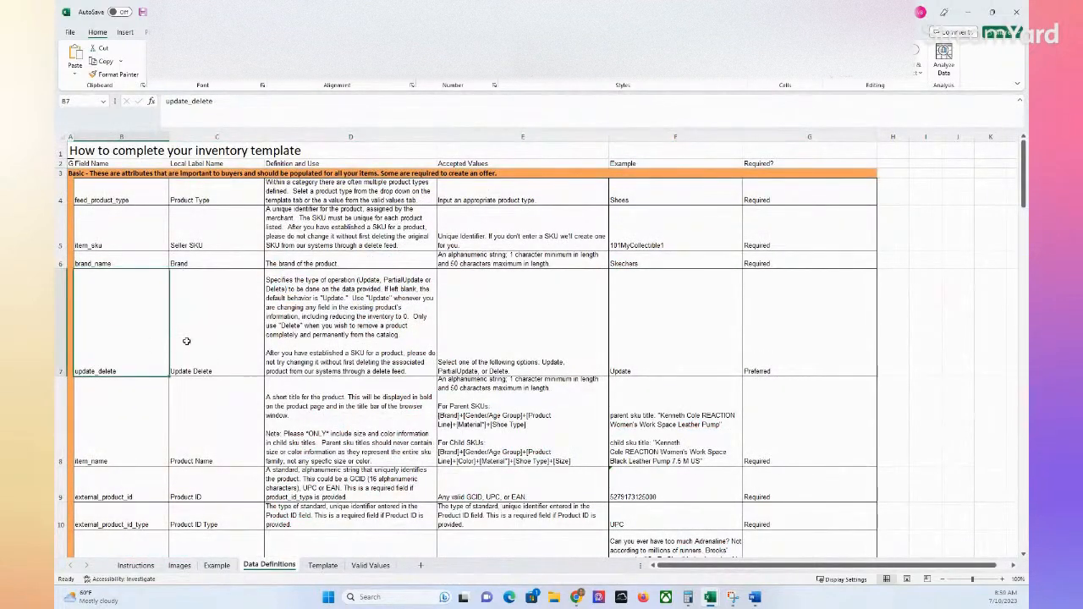
{"action": "left_click", "coordinate": [219, 350]}
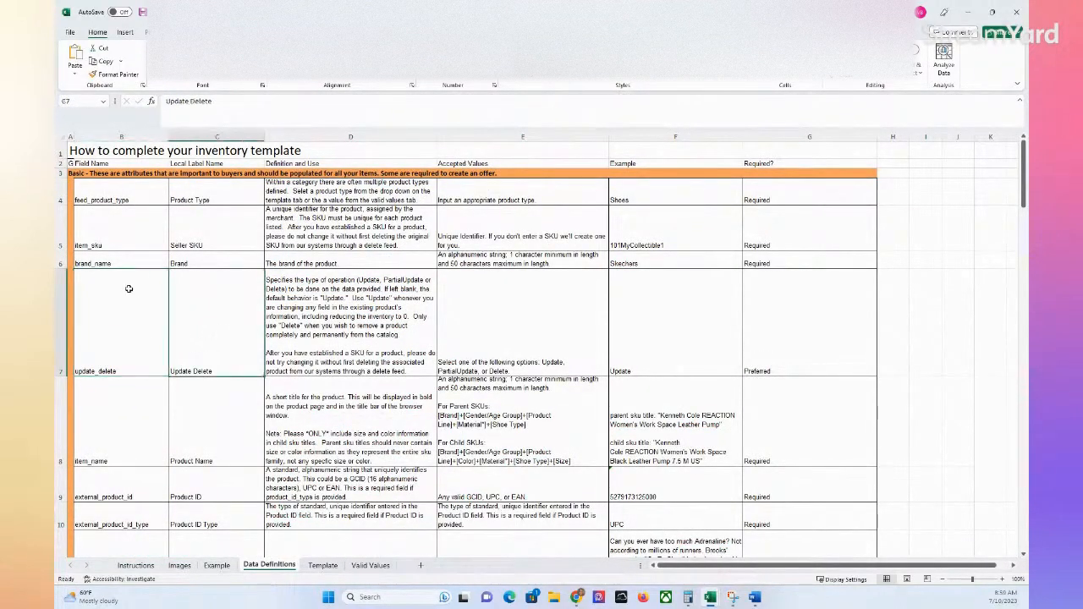
{"action": "left_click", "coordinate": [145, 265]}
{"action": "left_click", "coordinate": [194, 262]}
{"action": "left_click", "coordinate": [412, 264]}
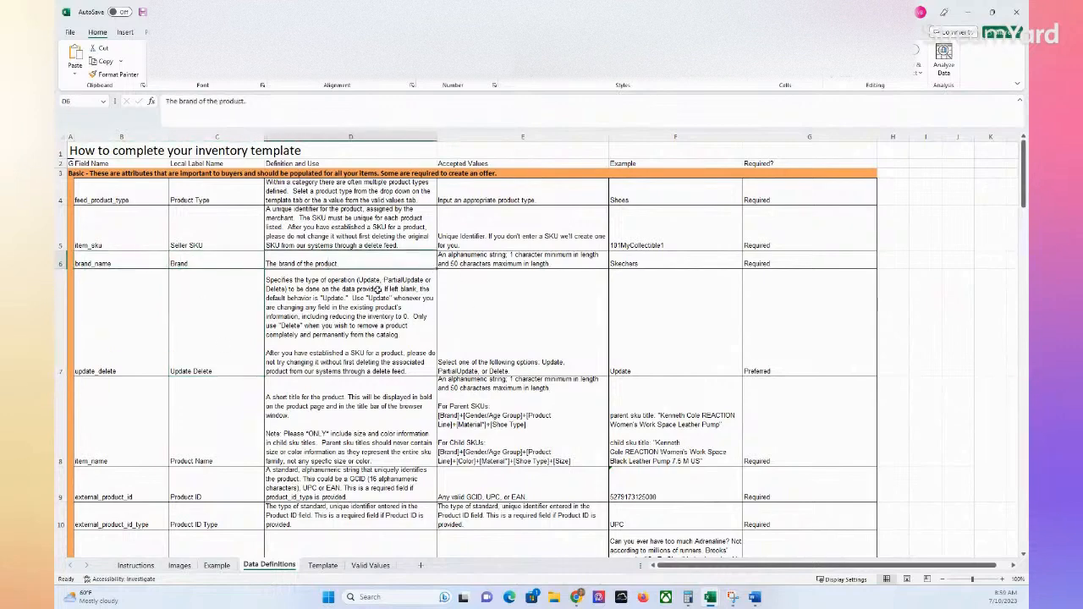
{"action": "left_click", "coordinate": [354, 324]}
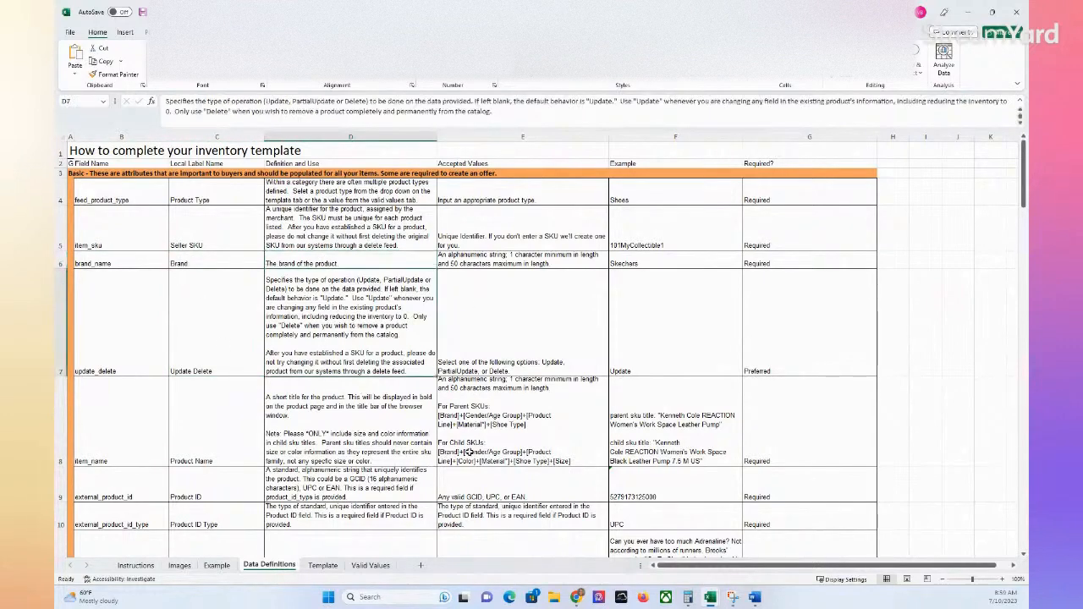
{"action": "scroll", "coordinate": [473, 422], "scroll_direction": "down", "scroll_amount": 1}
{"action": "scroll", "coordinate": [472, 422], "scroll_direction": "down", "scroll_amount": 13}
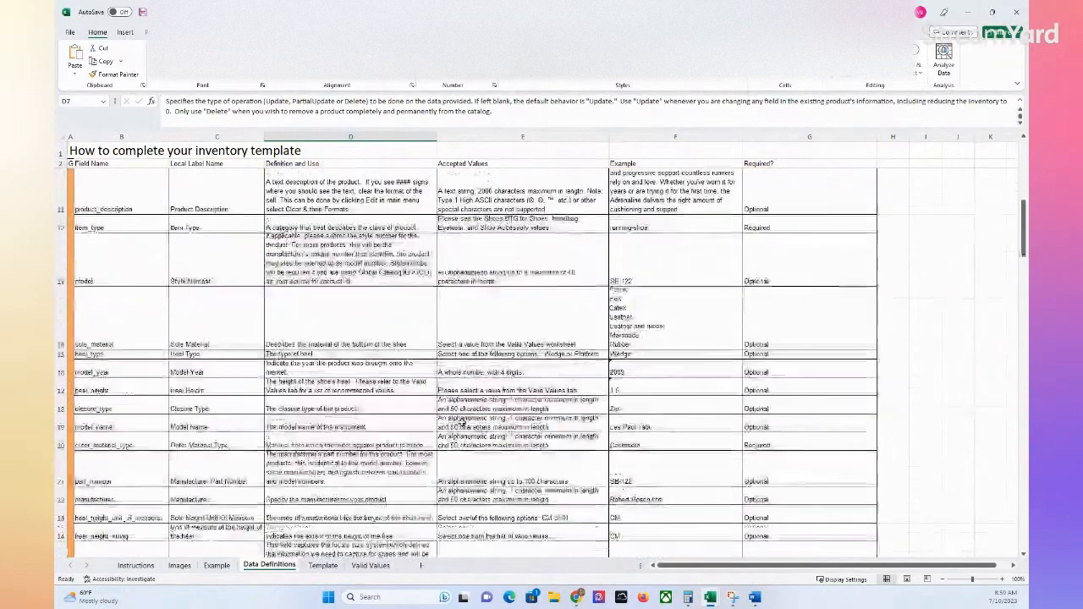
{"action": "scroll", "coordinate": [439, 442], "scroll_direction": "down", "scroll_amount": 10}
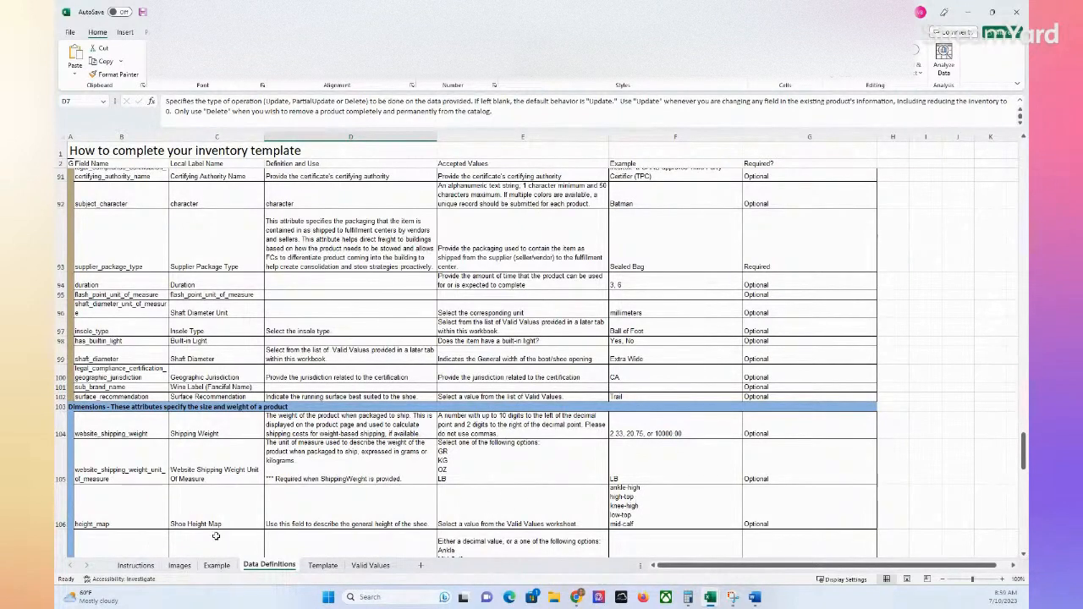
Step: Review the allowed entries for Product Type and Update Delete in the Valid Values sheet
{"action": "left_click", "coordinate": [370, 571]}
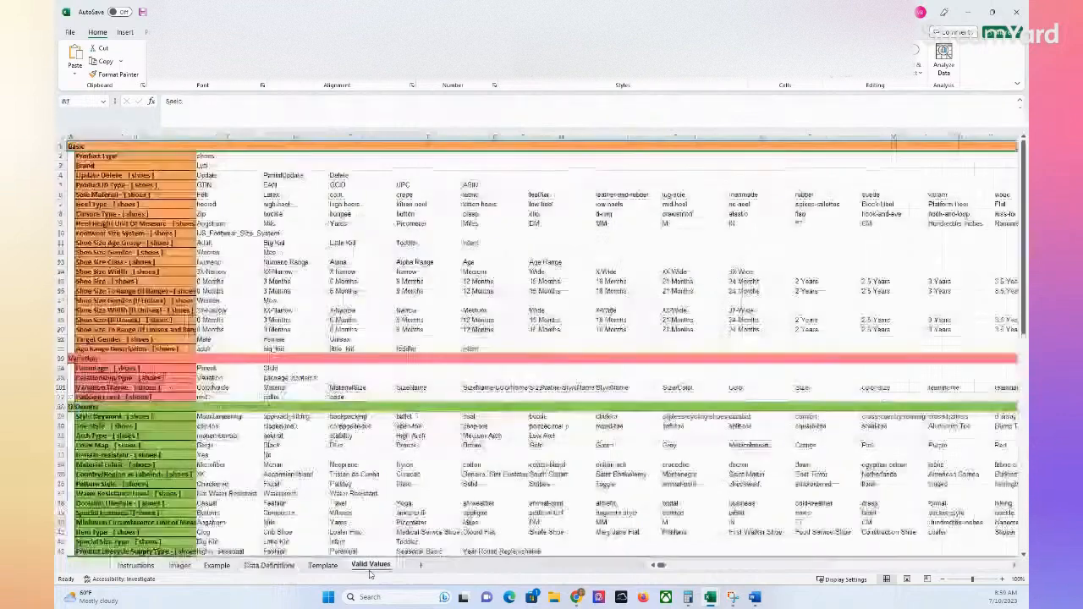
{"action": "left_click", "coordinate": [322, 565]}
{"action": "left_click", "coordinate": [370, 567]}
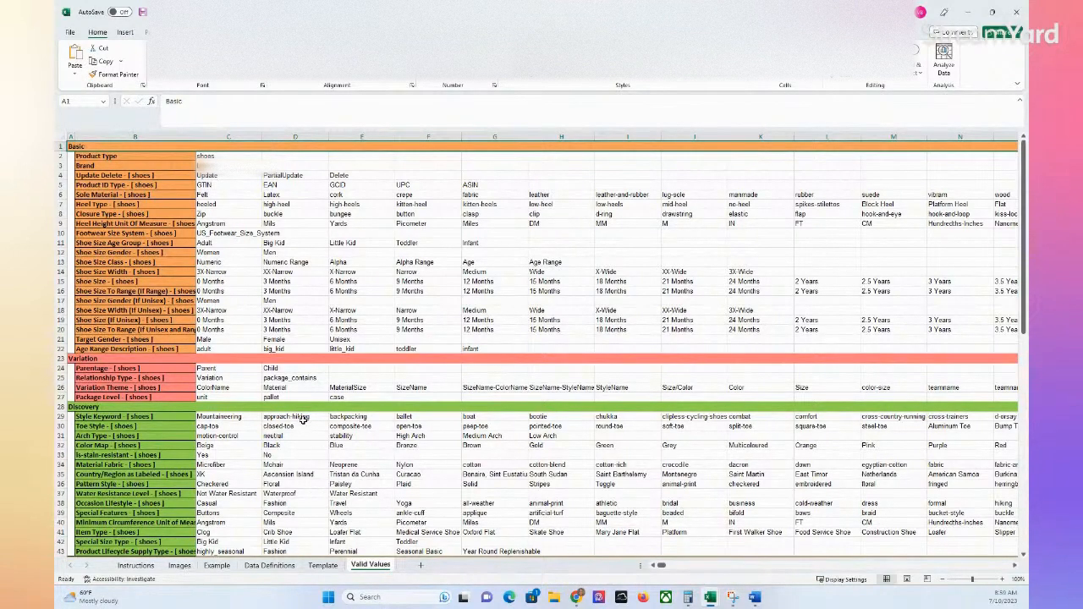
{"action": "left_click", "coordinate": [118, 157]}
{"action": "left_click", "coordinate": [235, 155]}
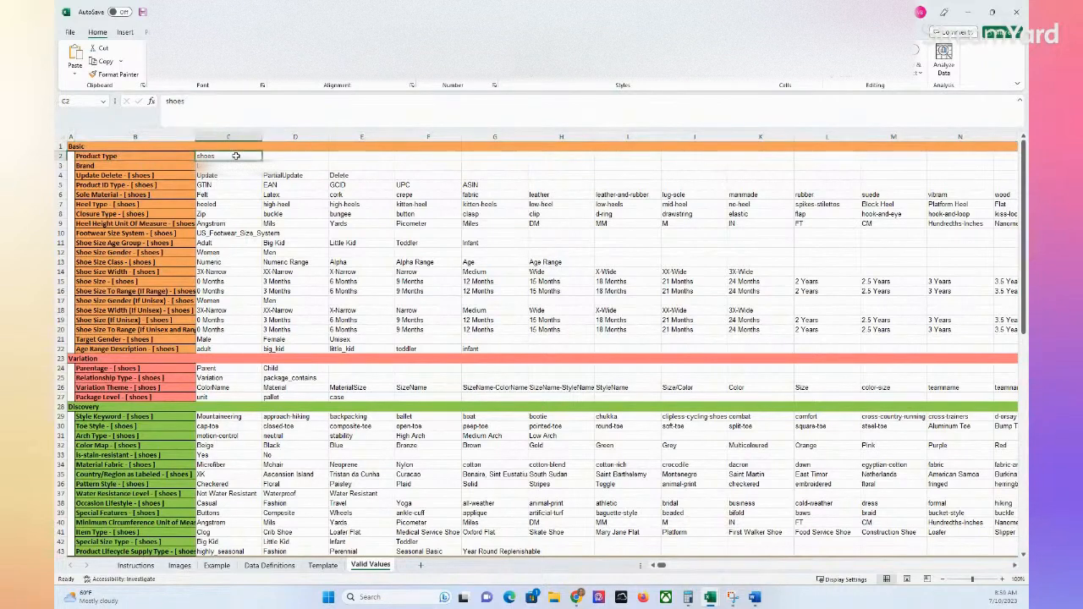
{"action": "left_click", "coordinate": [135, 176]}
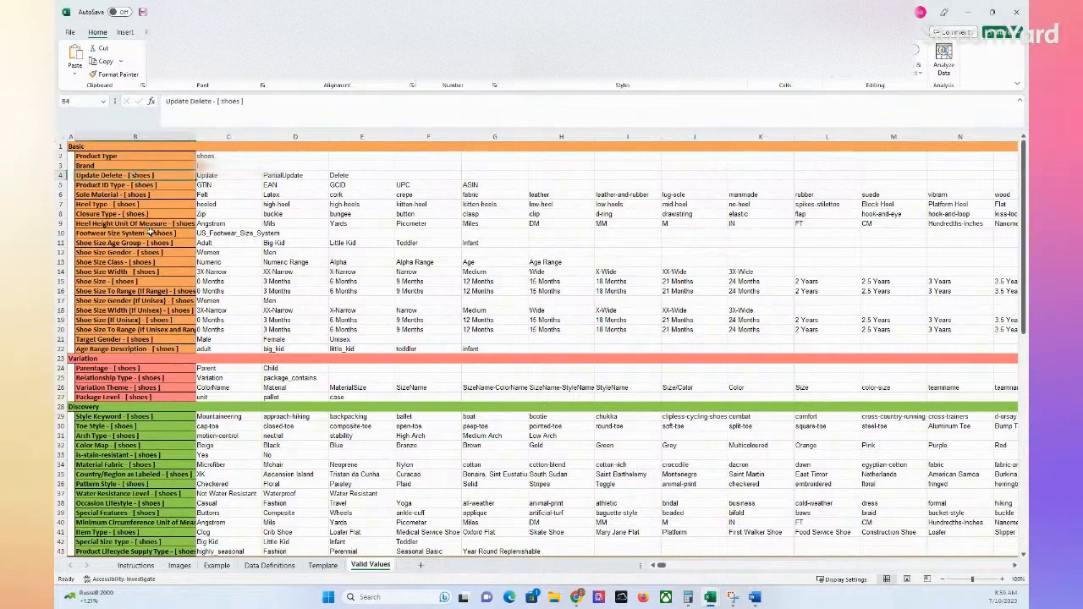
{"action": "left_click", "coordinate": [246, 176]}
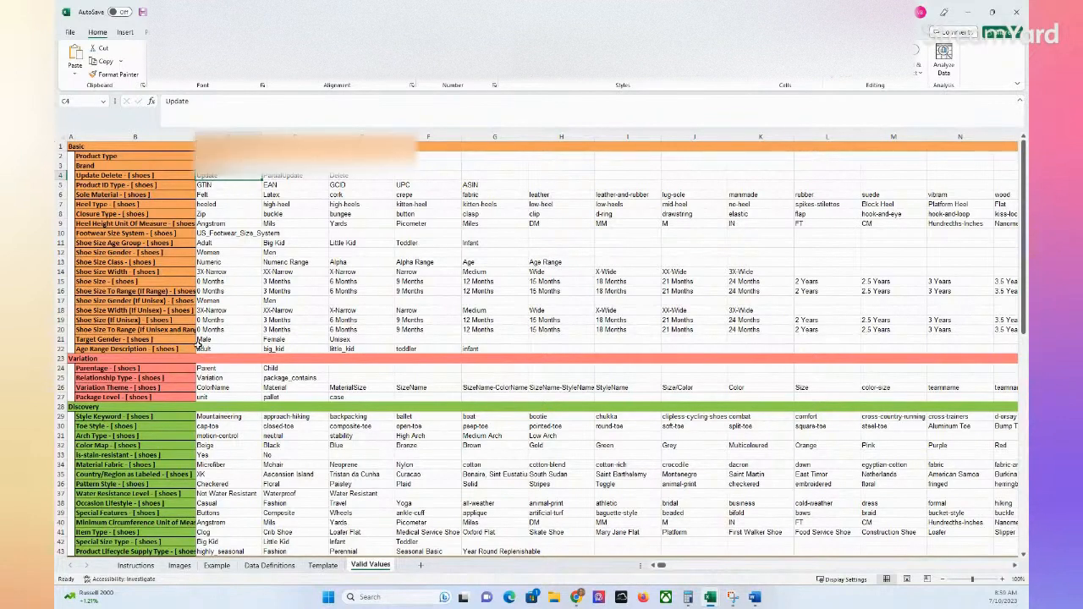
Step: Review the allowed entries for Target Gender and Age Range Description in the Valid Values sheet
{"action": "scroll", "coordinate": [198, 343], "scroll_direction": "down", "scroll_amount": 2}
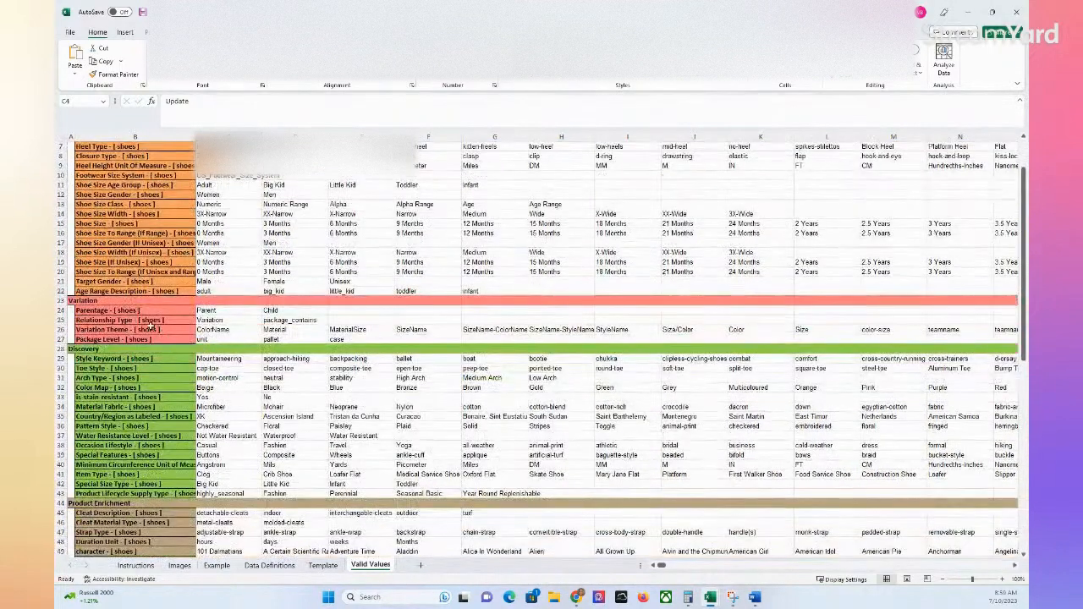
{"action": "left_click", "coordinate": [119, 281]}
{"action": "left_click_drag", "start_coordinate": [118, 281], "coordinate": [352, 282]}
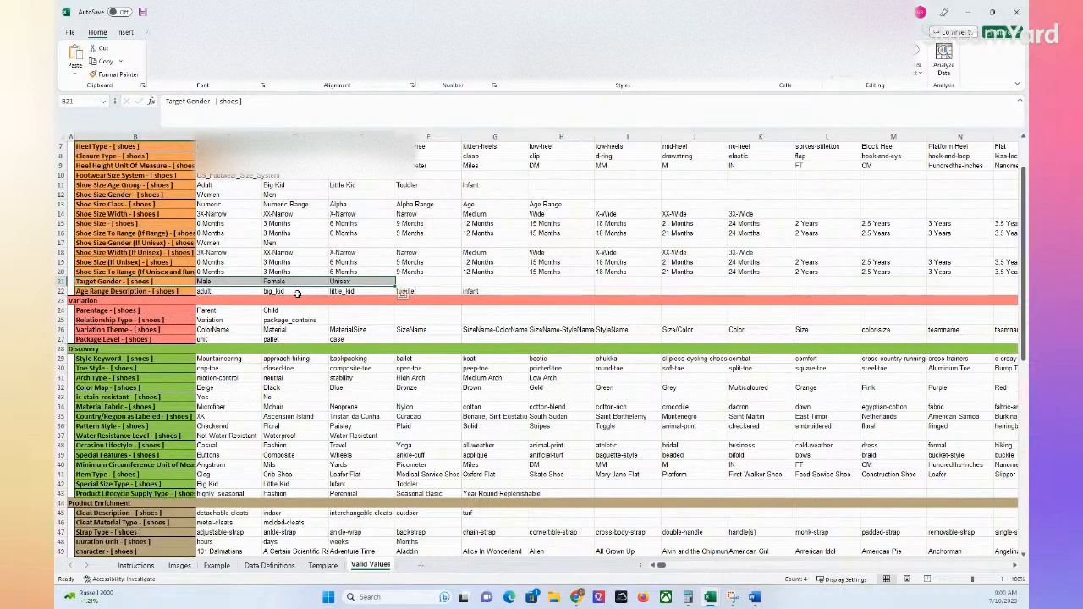
{"action": "left_click", "coordinate": [130, 290]}
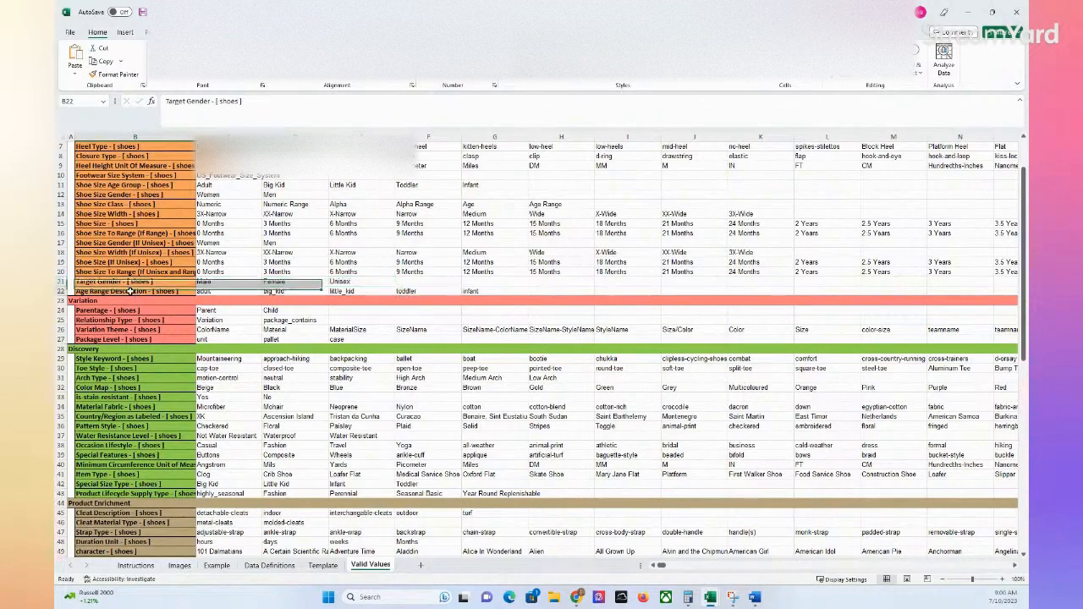
{"action": "left_click", "coordinate": [229, 292]}
{"action": "left_click", "coordinate": [299, 292]}
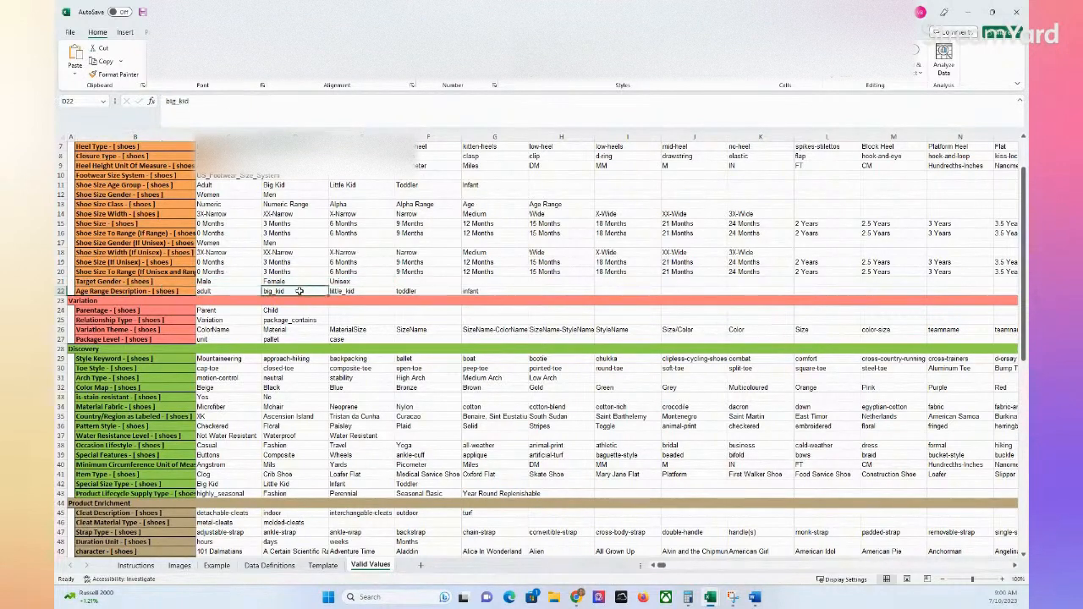
{"action": "left_click", "coordinate": [369, 292]}
{"action": "left_click", "coordinate": [427, 292]}
{"action": "left_click", "coordinate": [488, 291]}
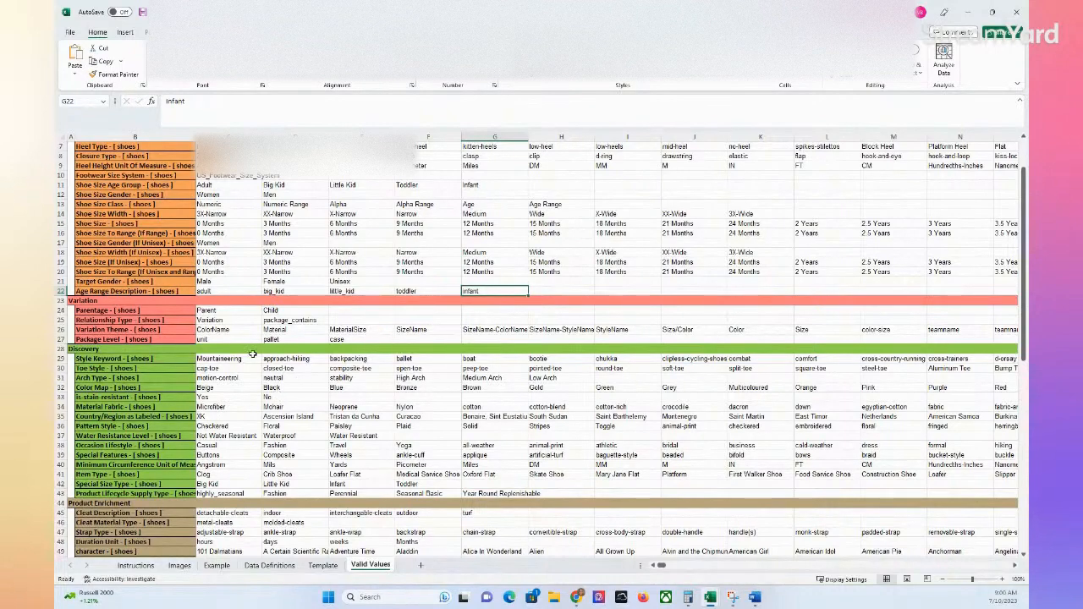
Step: Look over the allowed entries in the Variation, Discovery, Product Enrichment and Dimensions sections of the Valid Values sheet
{"action": "scroll", "coordinate": [253, 353], "scroll_direction": "down", "scroll_amount": 3}
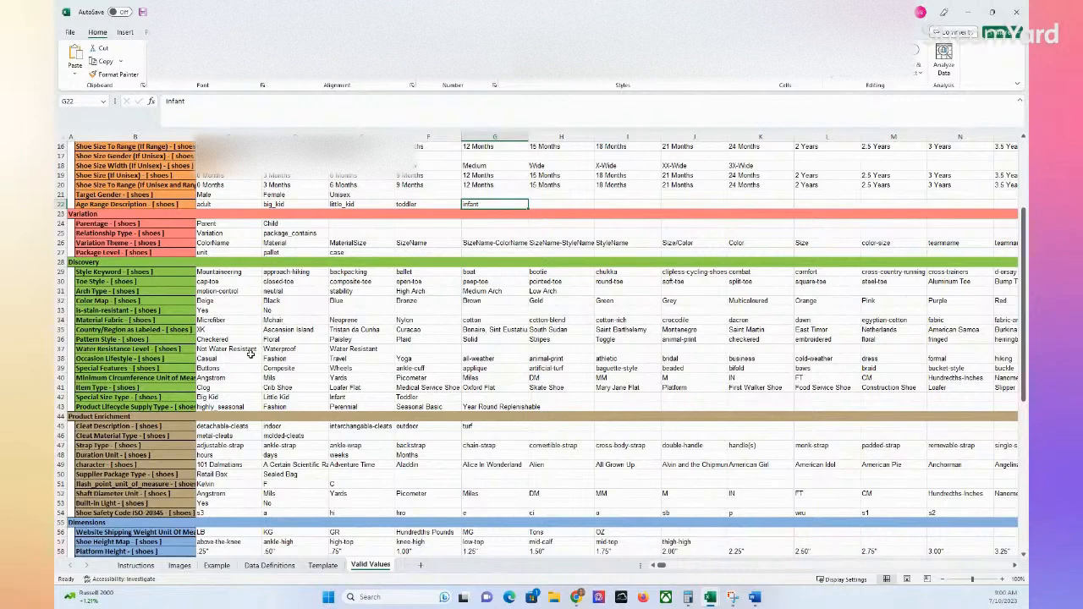
{"action": "scroll", "coordinate": [250, 354], "scroll_direction": "down", "scroll_amount": 1}
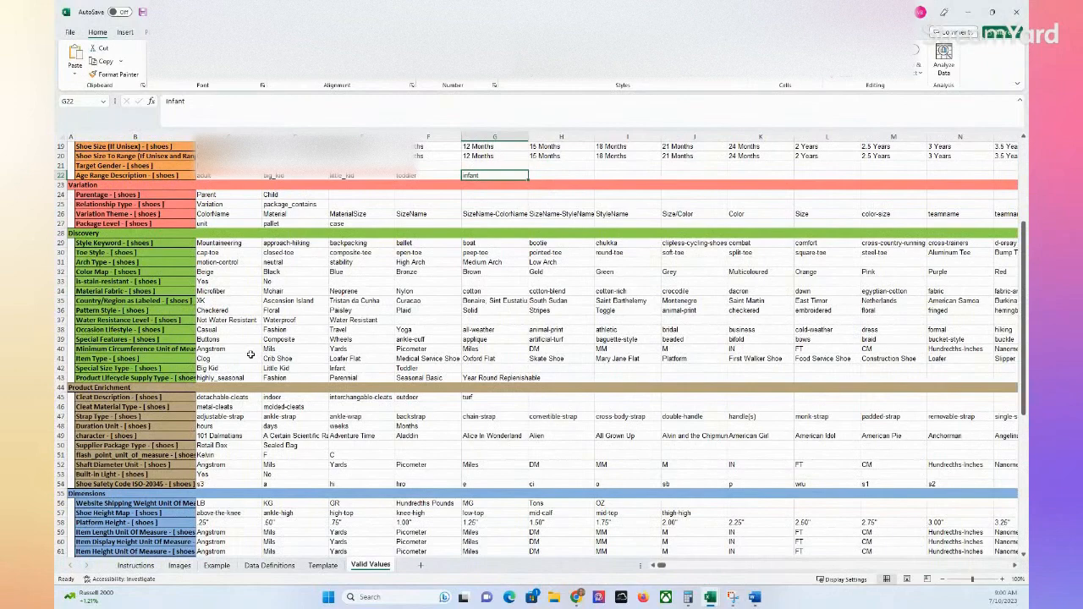
{"action": "scroll", "coordinate": [252, 358], "scroll_direction": "down", "scroll_amount": 2}
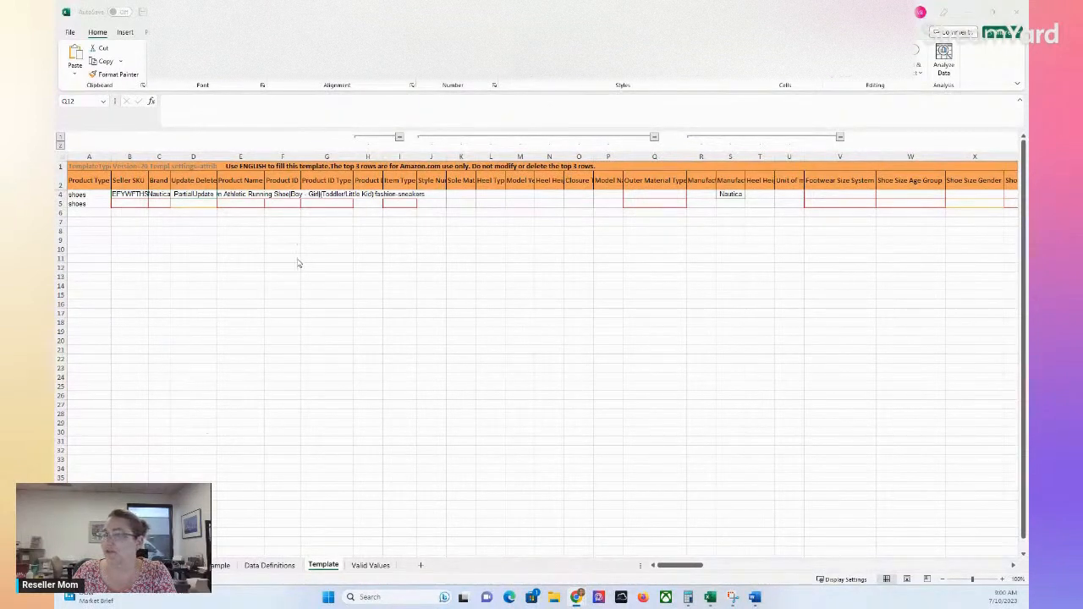
Step: Read the header notes for Product Name and Product ID in the Template sheet and check the Product ID cells in rows 4 and 5
{"action": "left_click", "coordinate": [229, 229]}
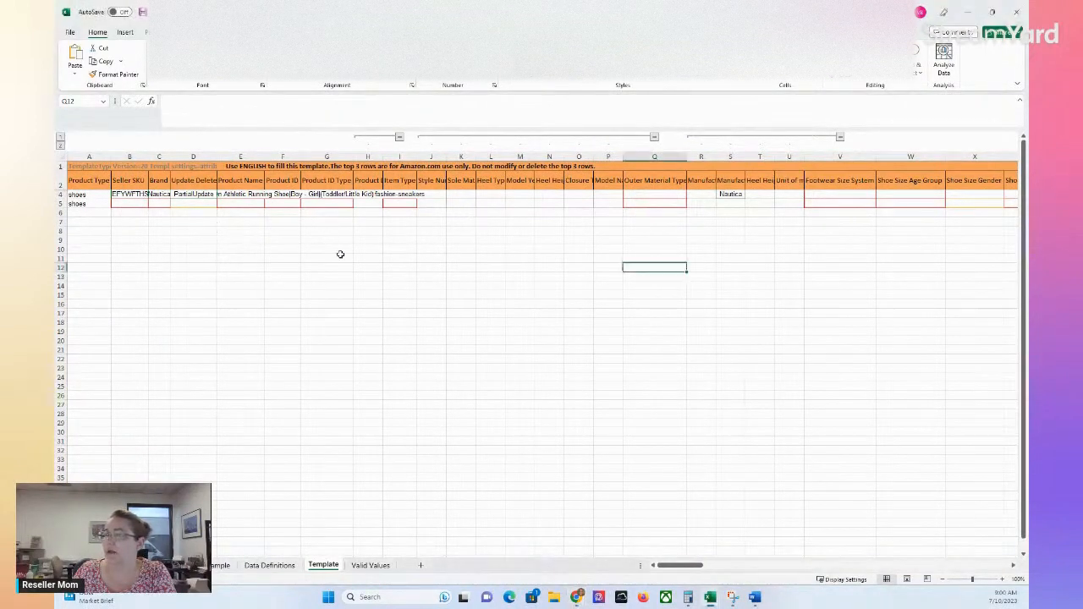
{"action": "left_click", "coordinate": [245, 183]}
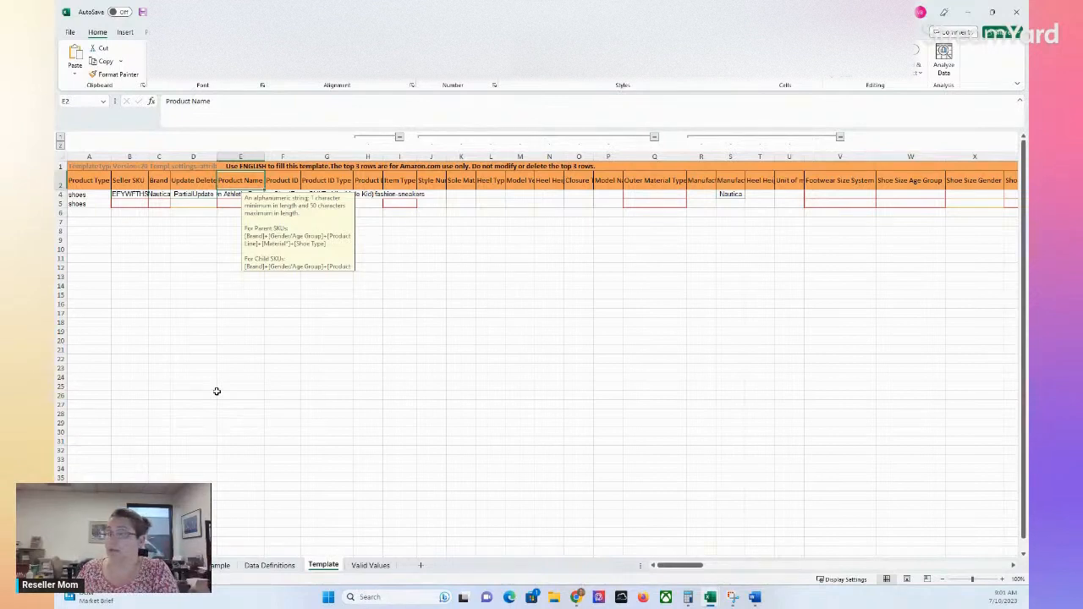
{"action": "key", "text": "Left"}
{"action": "key", "text": "Right"}
{"action": "key", "text": "Right"}
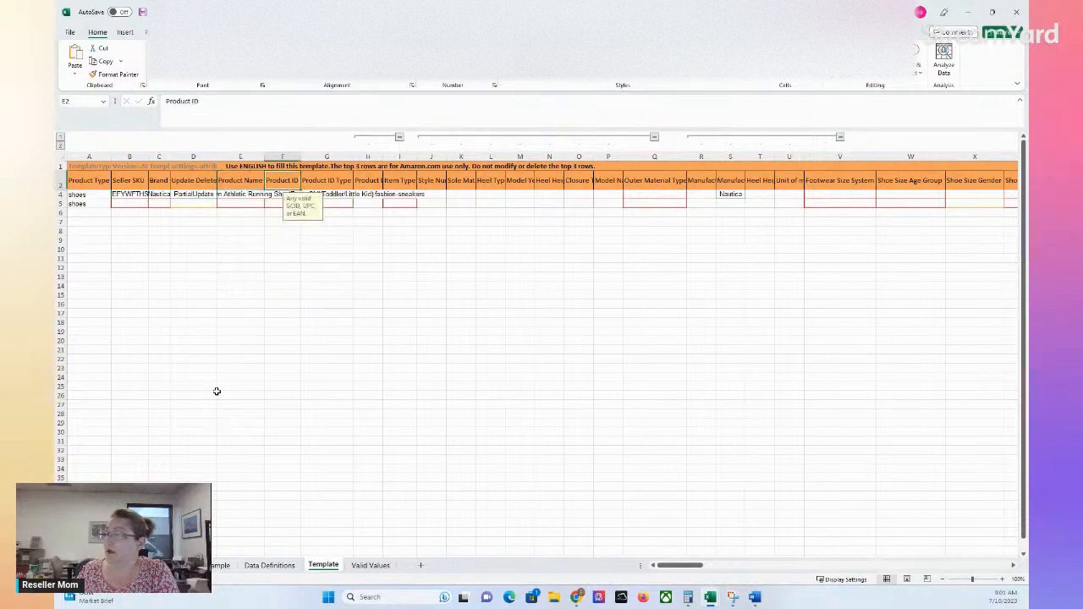
{"action": "key", "text": "Right"}
{"action": "key", "text": "Left"}
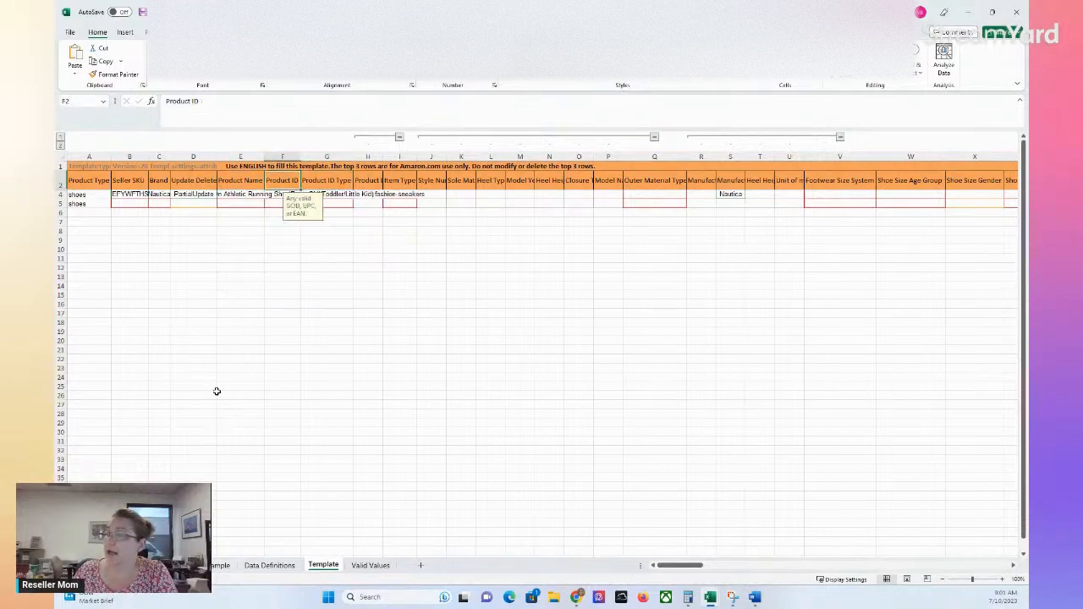
{"action": "key", "text": "Right"}
{"action": "key", "text": "Down"}
{"action": "key", "text": "Left"}
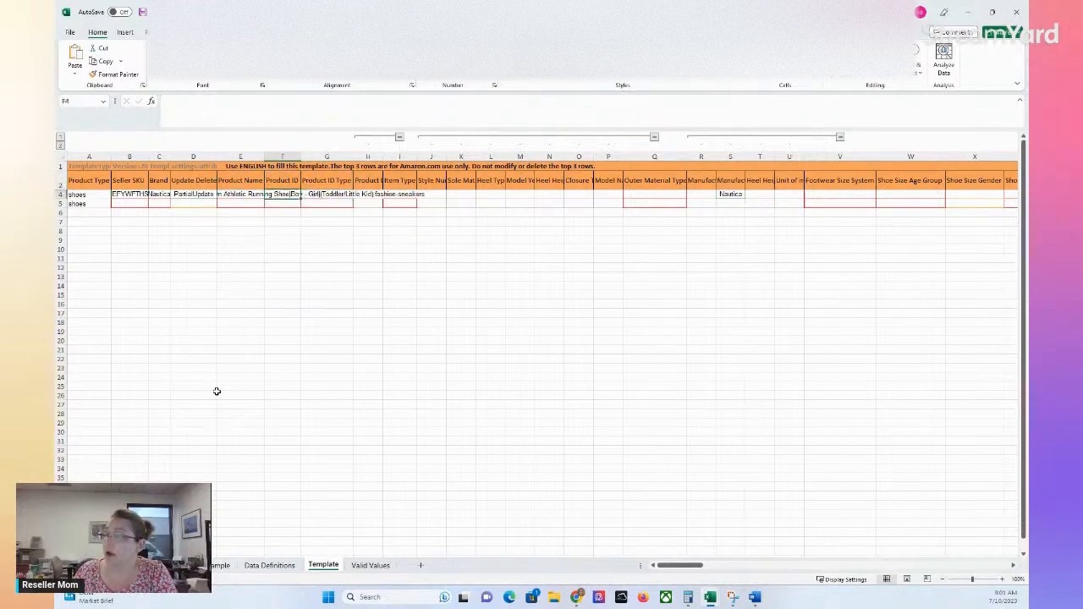
{"action": "key", "text": "Down"}
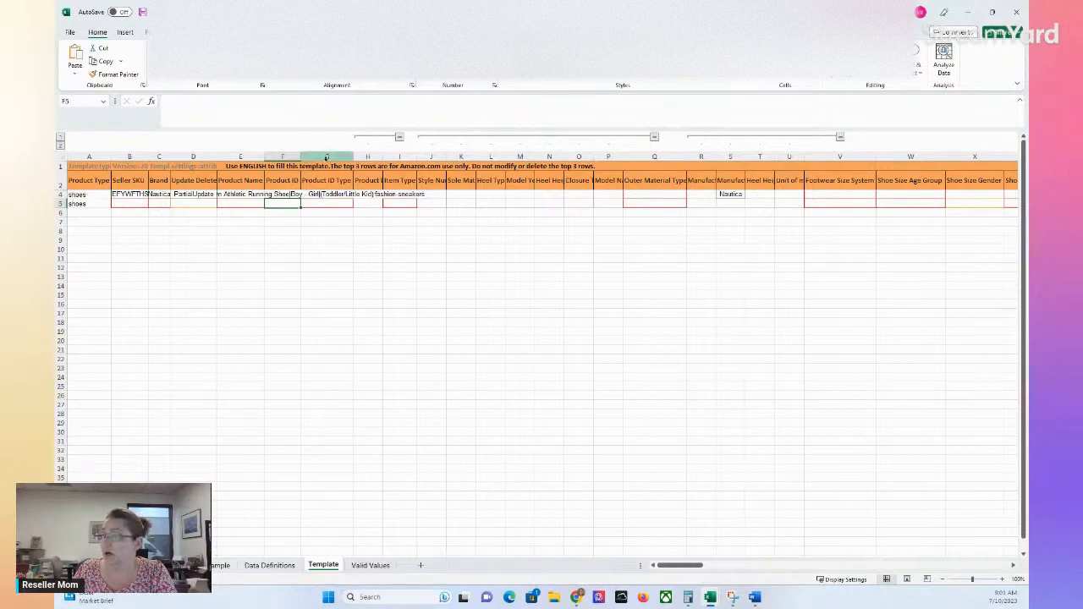
Step: Look up the allowed Product ID Type entries in the Basic section of the Valid Values sheet
{"action": "left_click", "coordinate": [365, 566]}
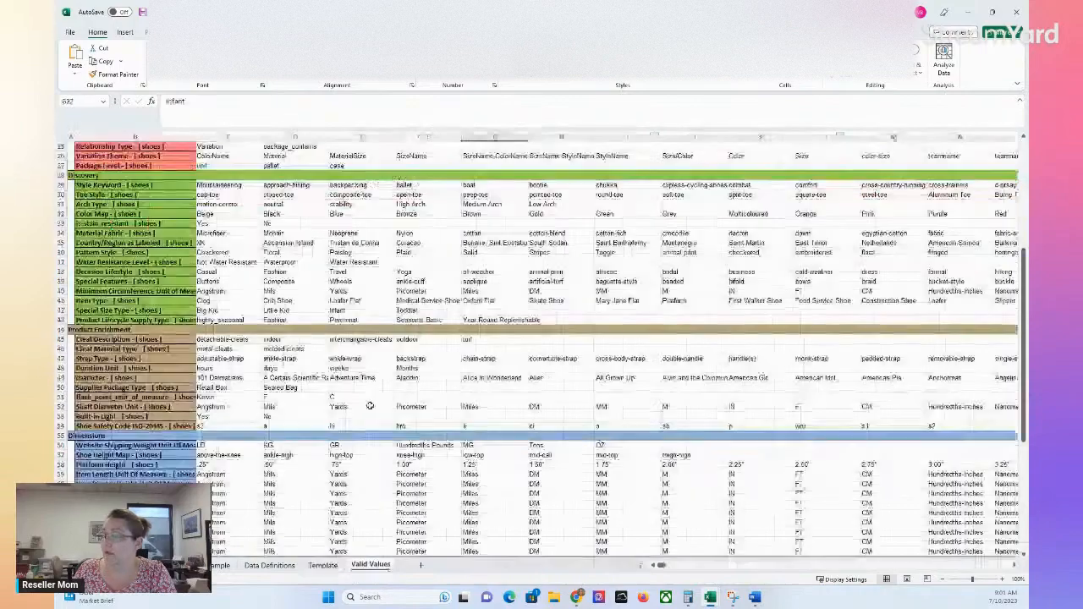
{"action": "scroll", "coordinate": [372, 402], "scroll_direction": "up", "scroll_amount": 3}
{"action": "scroll", "coordinate": [369, 404], "scroll_direction": "up", "scroll_amount": 4}
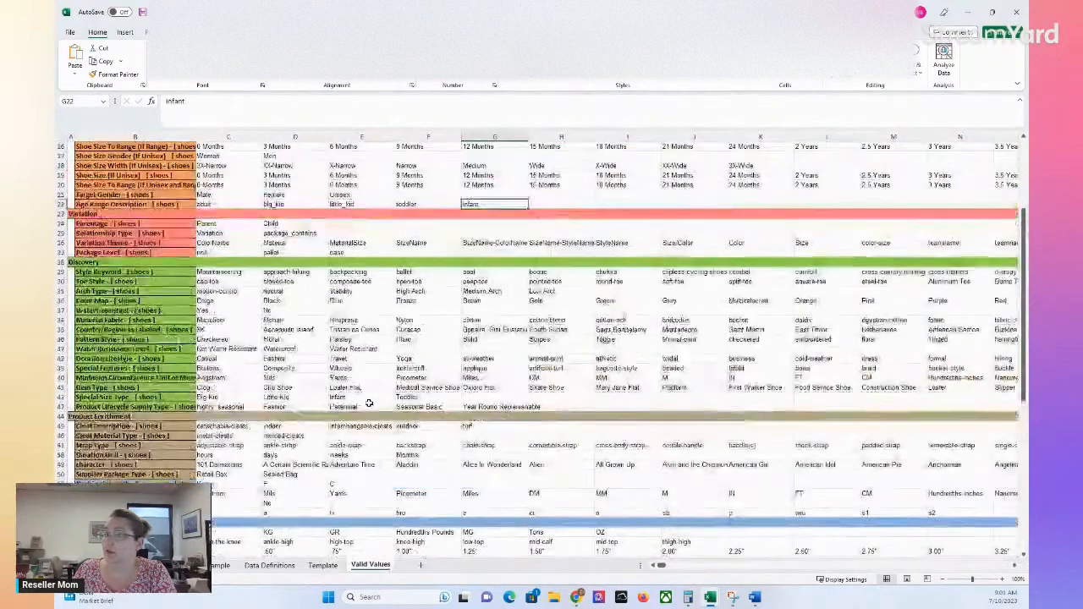
{"action": "scroll", "coordinate": [369, 404], "scroll_direction": "up", "scroll_amount": 3}
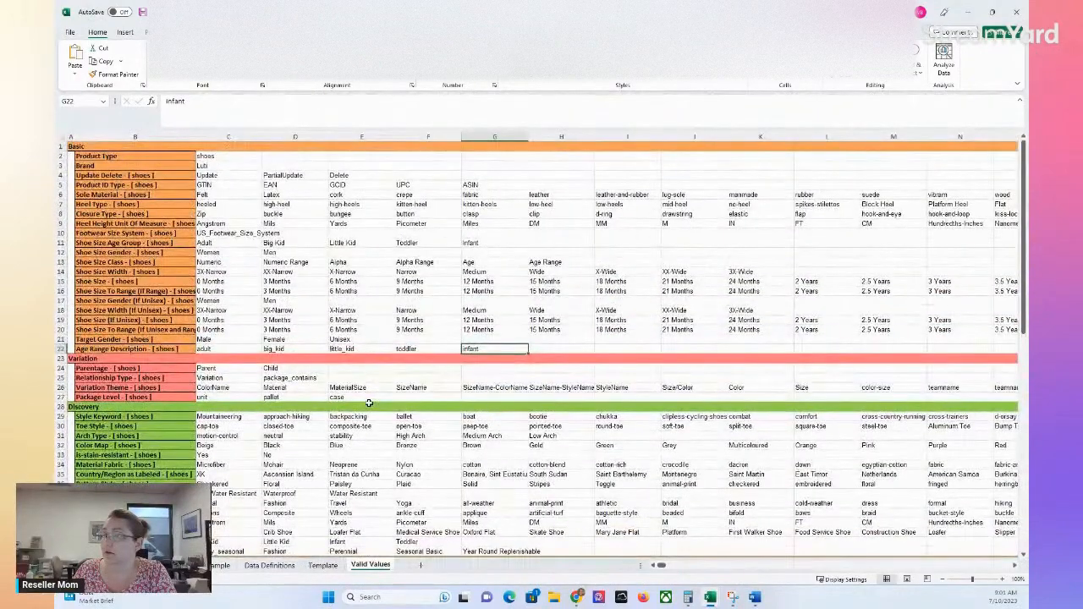
{"action": "left_click", "coordinate": [211, 185]}
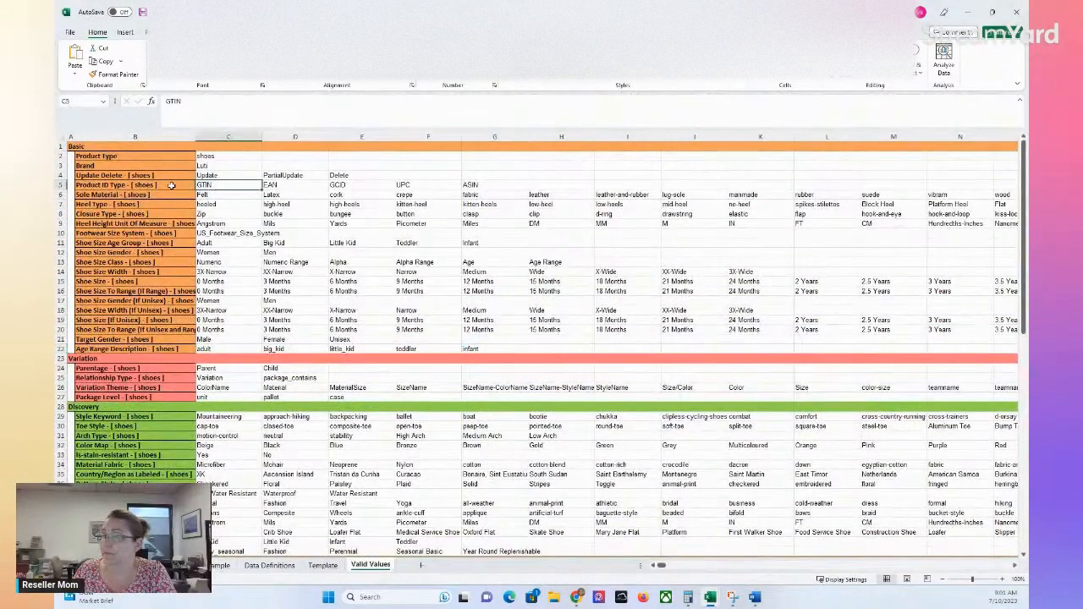
{"action": "left_click", "coordinate": [171, 185]}
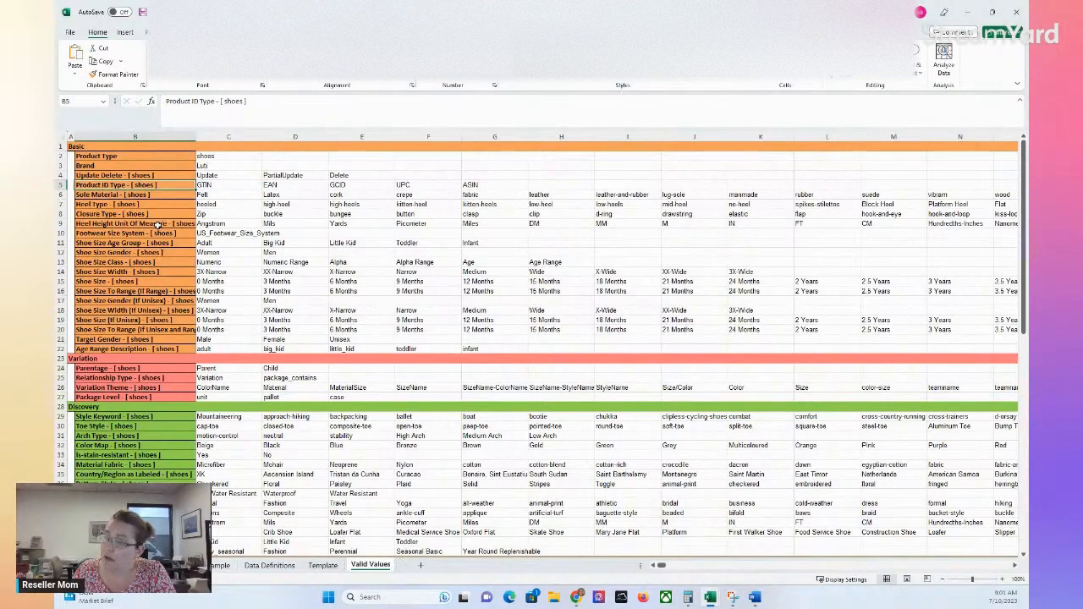
Step: Search the Valid Values sheet for "exemption" and return to the Template sheet with the search closed
{"action": "left_click", "coordinate": [241, 272]}
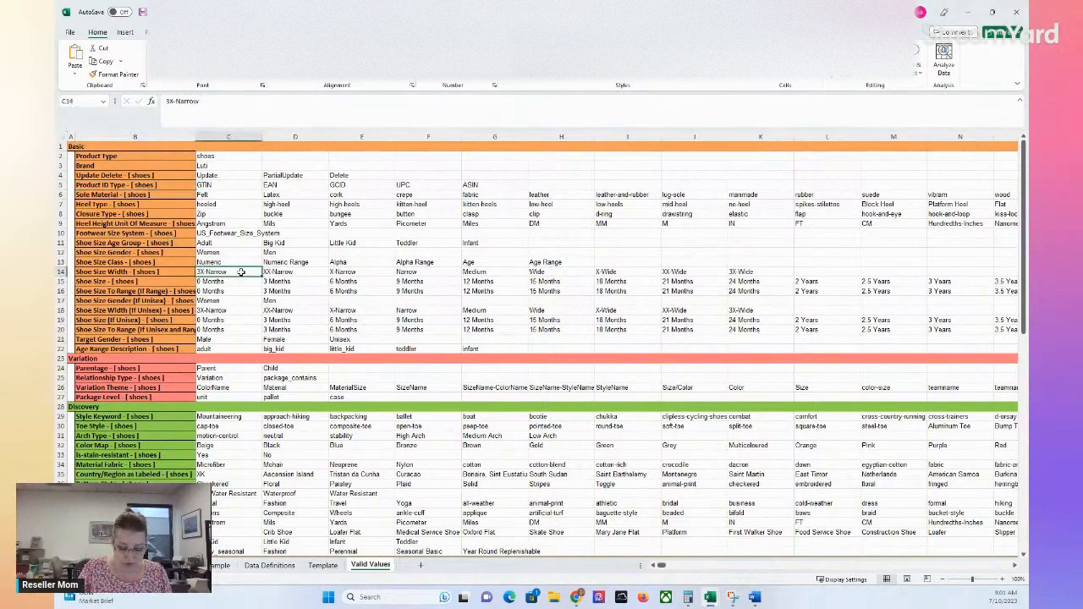
{"action": "key", "text": "ctrl+f"}
{"action": "type", "text": "exem"}
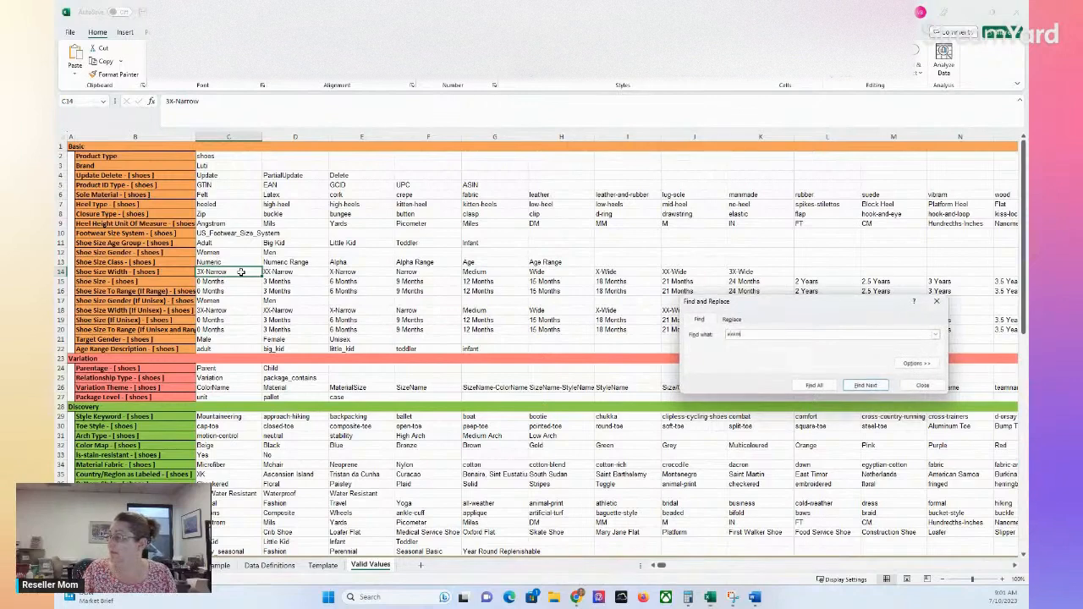
{"action": "type", "text": "ption"}
{"action": "key", "text": "Return"}
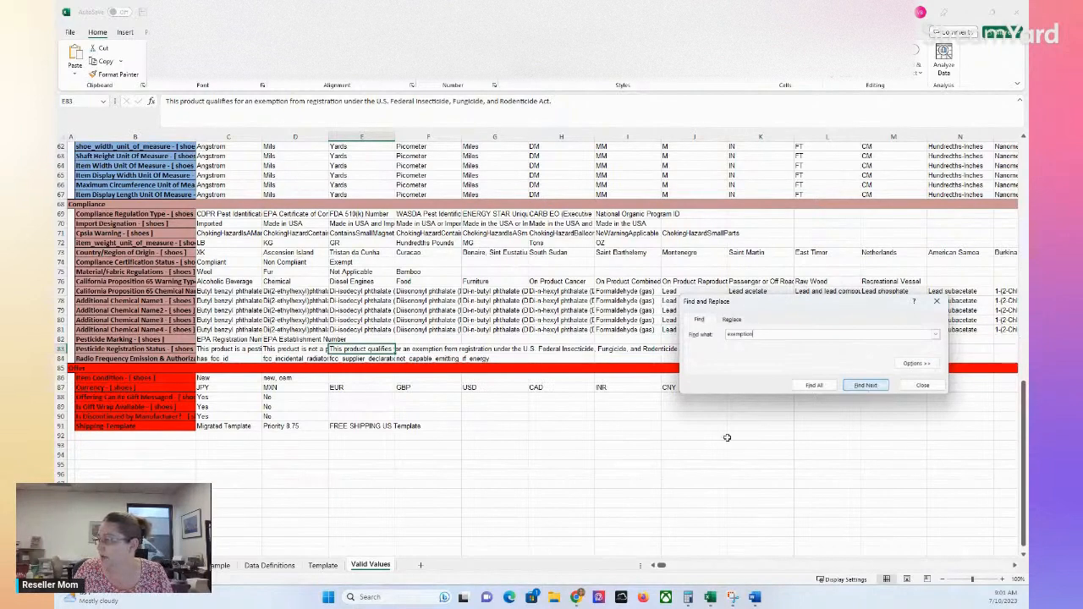
{"action": "left_click", "coordinate": [322, 565]}
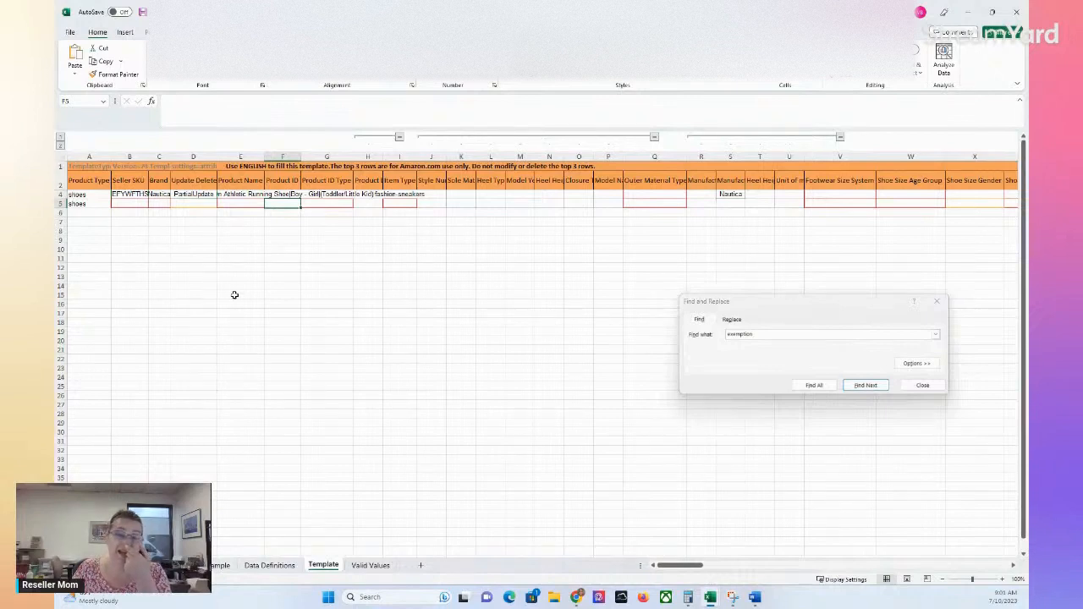
{"action": "left_click", "coordinate": [936, 301]}
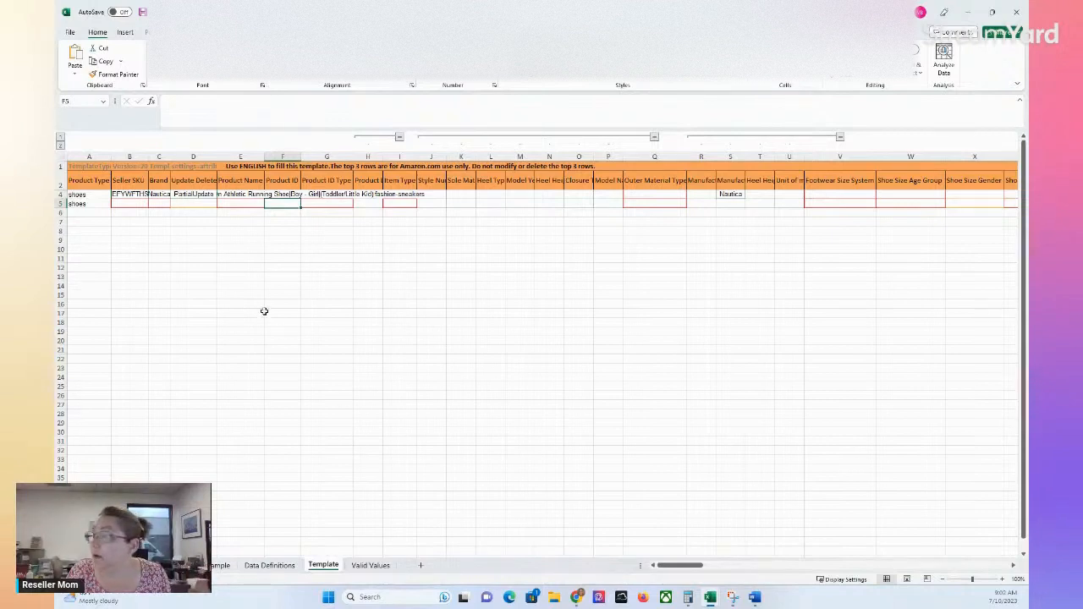
Step: View the available Product ID Type options for row 5 of the Template sheet without choosing one
{"action": "left_click", "coordinate": [326, 203]}
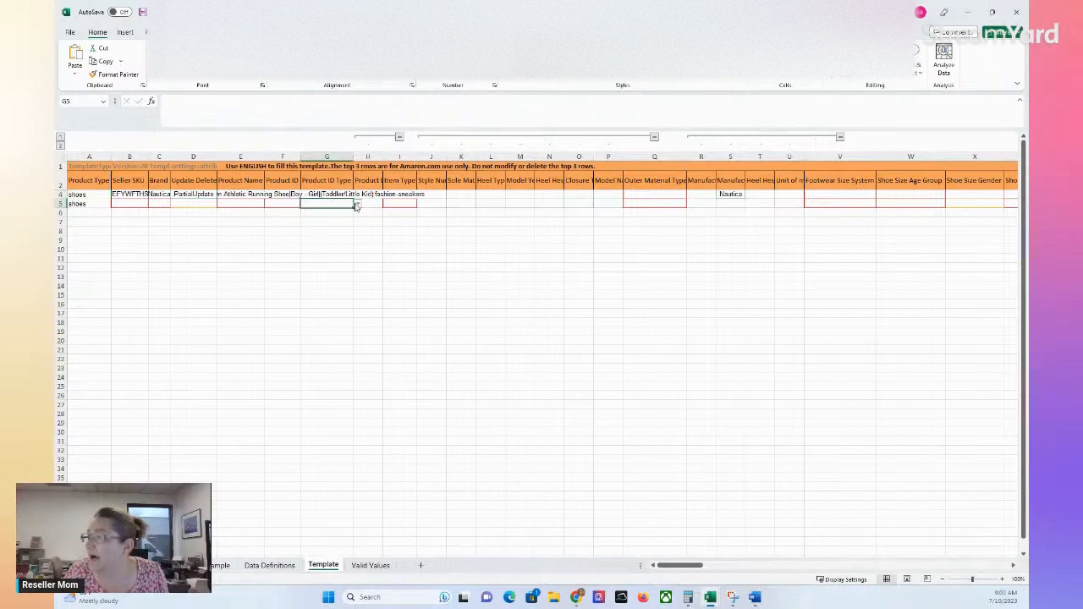
{"action": "left_click", "coordinate": [358, 204]}
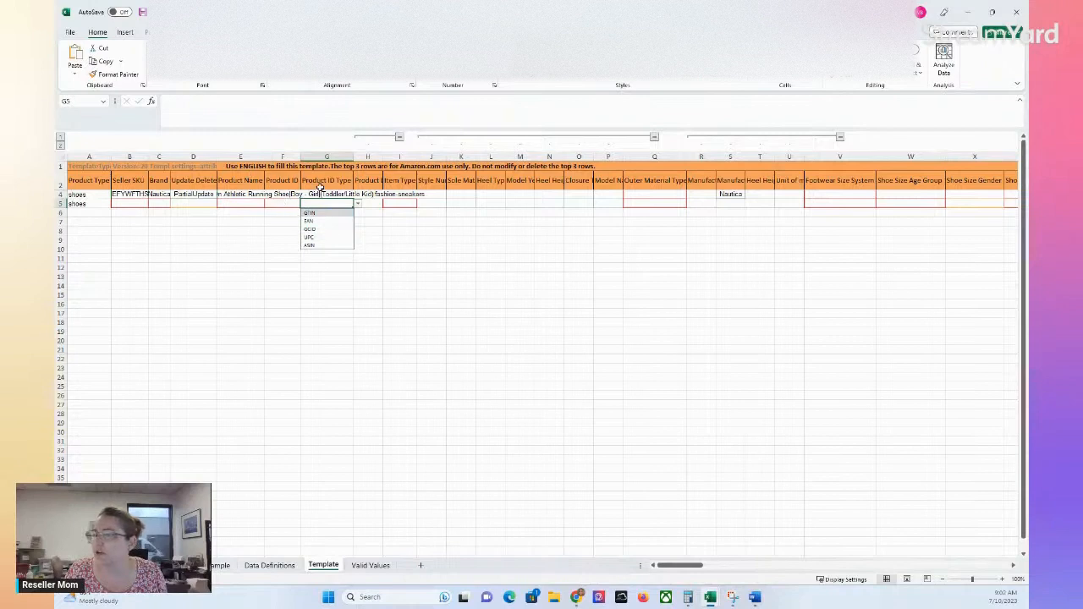
{"action": "left_click", "coordinate": [432, 348]}
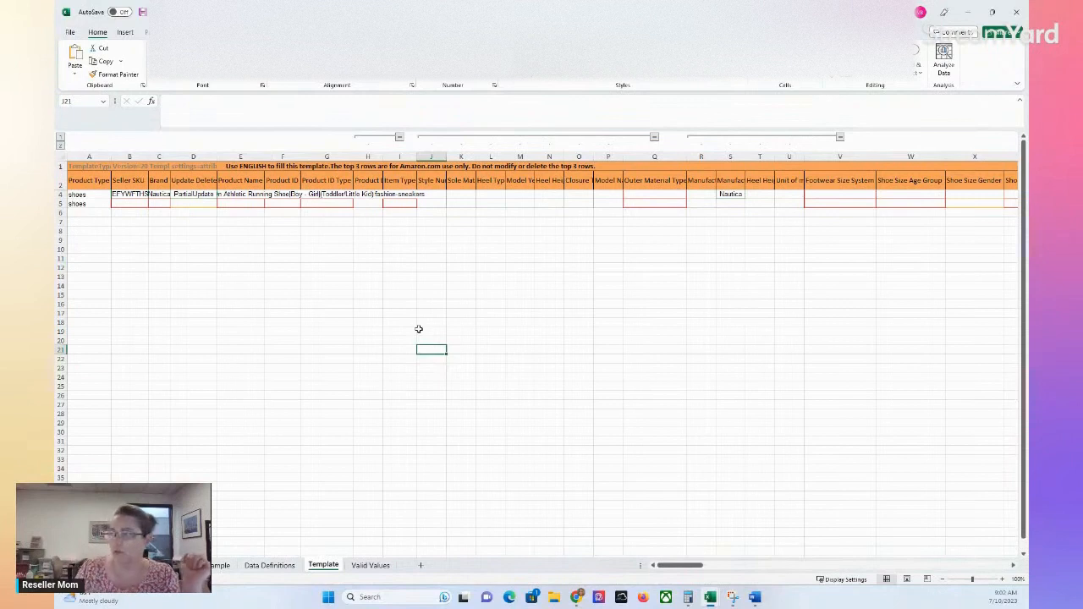
Step: Examine row 4 of the Template sheet from the Outer Material Type cell to the Nautica manufacturer entry
{"action": "left_click", "coordinate": [546, 267]}
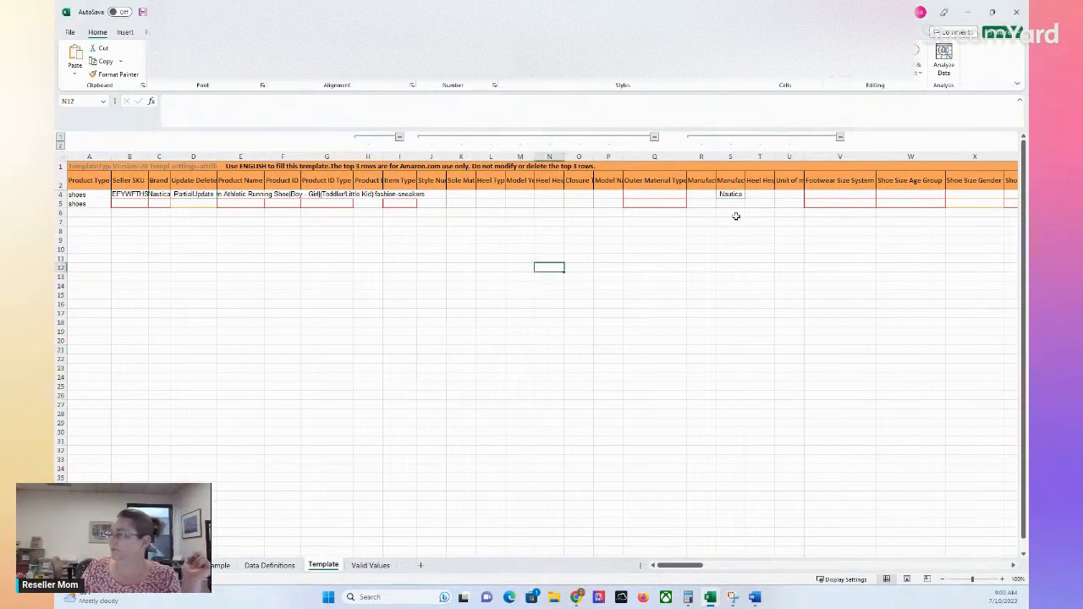
{"action": "left_click", "coordinate": [628, 203]}
{"action": "left_click", "coordinate": [639, 280]}
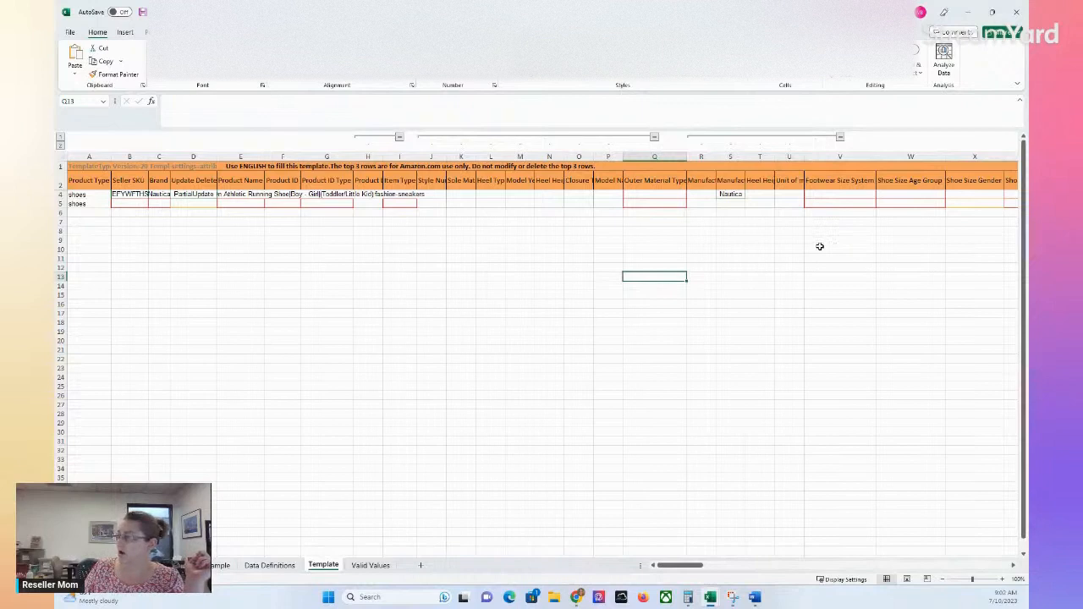
{"action": "left_click", "coordinate": [674, 196]}
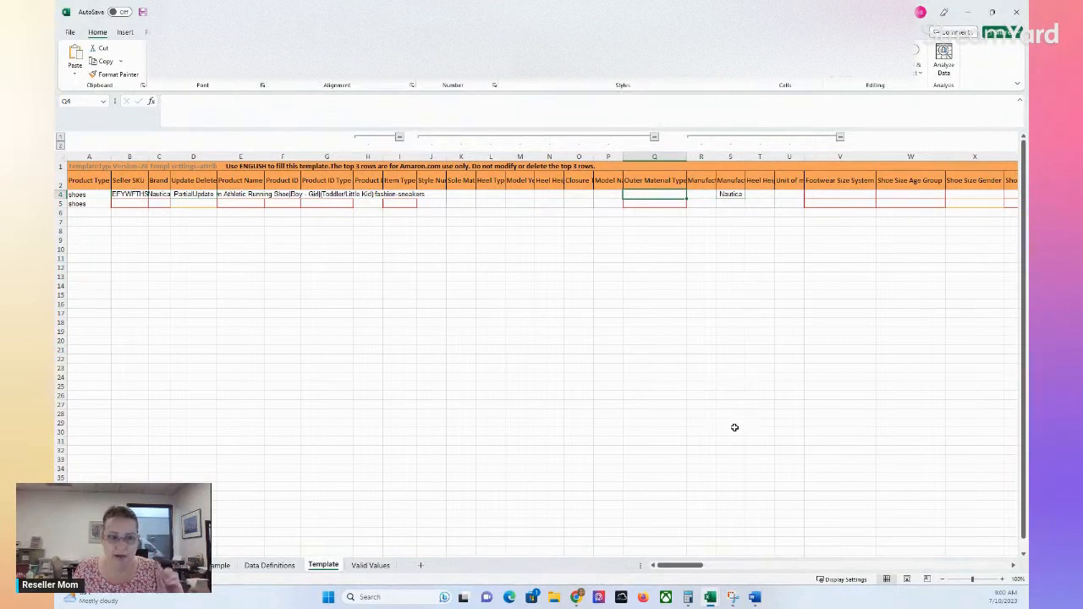
{"action": "key", "text": "Tab"}
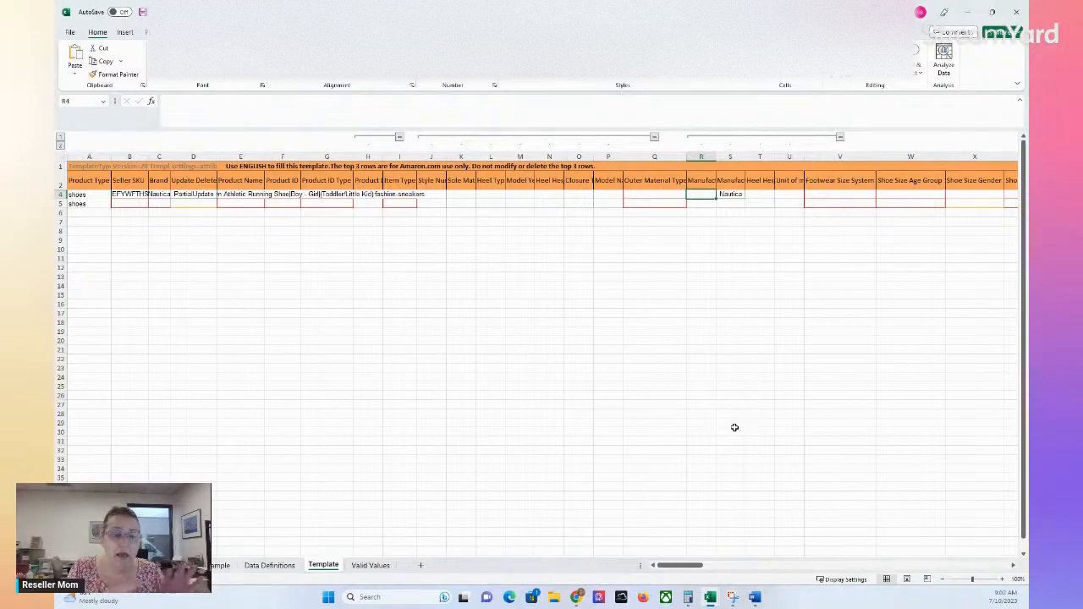
{"action": "key", "text": "Right"}
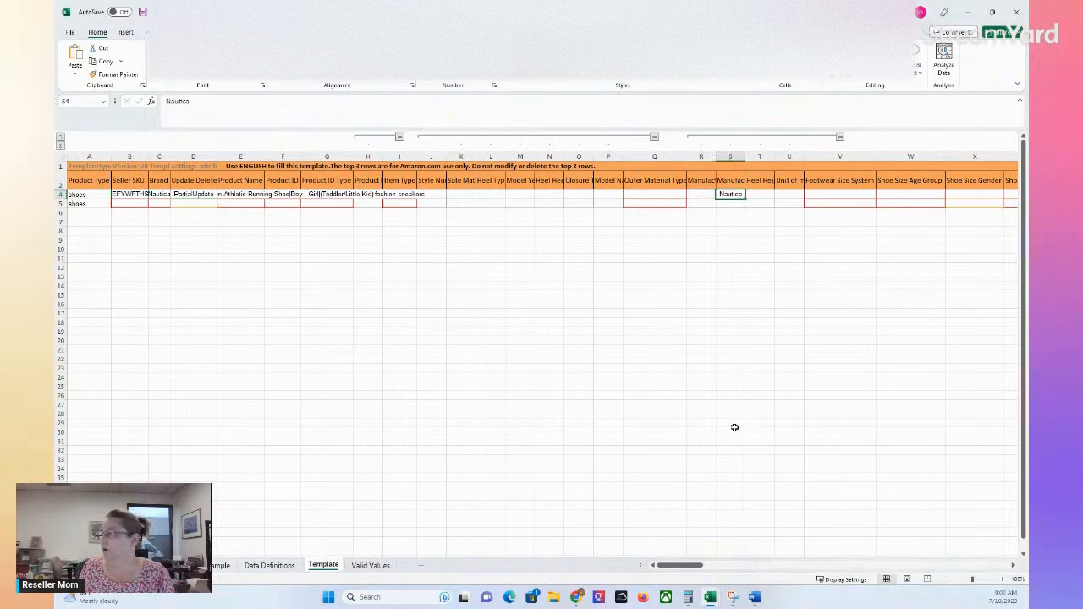
Step: Read the header notes of the shoe sizing columns from Footwear Size System through Shoe Size Width (If Unisex)
{"action": "key", "text": "Right"}
{"action": "key", "text": "Right"}
{"action": "key", "text": "Up"}
{"action": "key", "text": "Right"}
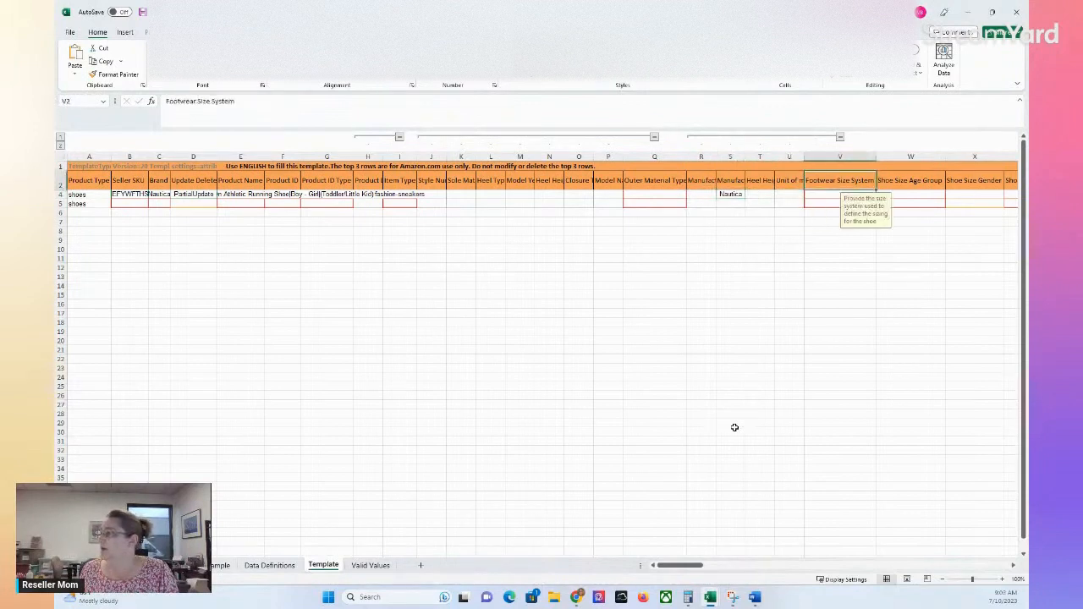
{"action": "key", "text": "Right"}
{"action": "key", "text": "Right"}
{"action": "key", "text": "Right"}
{"action": "key", "text": "Right"}
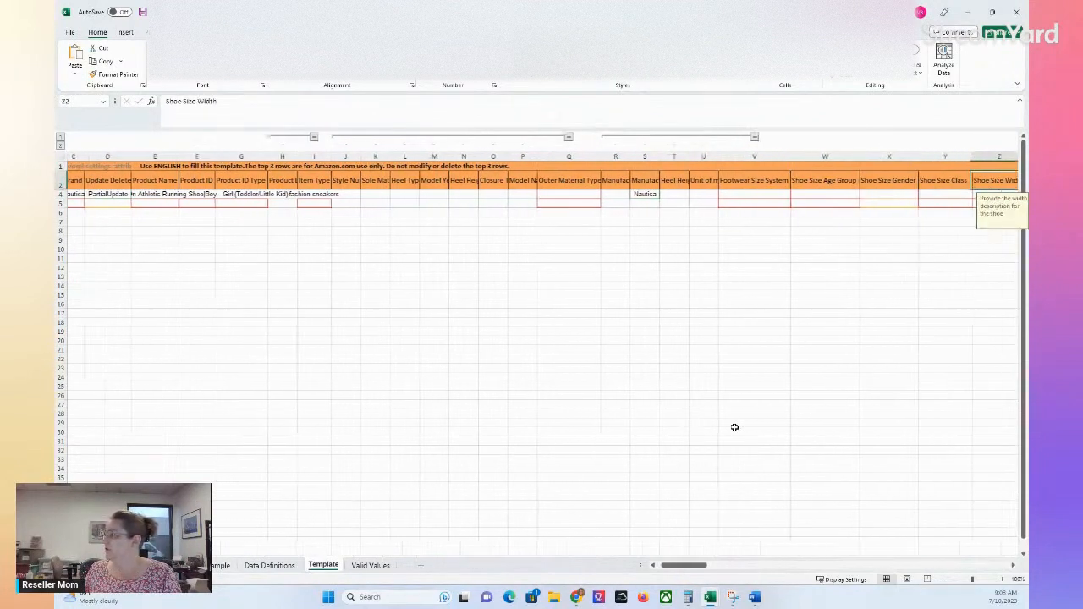
{"action": "key", "text": "Right"}
{"action": "key", "text": "Right"}
{"action": "key", "text": "Right"}
{"action": "key", "text": "Right"}
{"action": "key", "text": "Right"}
{"action": "key", "text": "Right"}
{"action": "key", "text": "Right"}
{"action": "key", "text": "Right"}
{"action": "key", "text": "Right"}
{"action": "key", "text": "Right"}
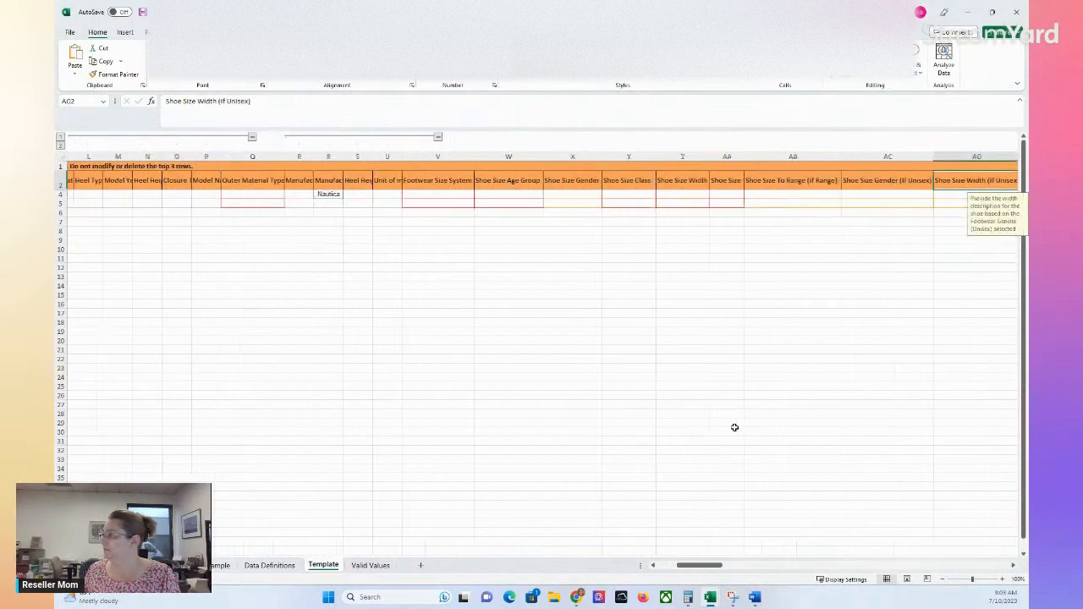
Step: Examine the column headers from Shoe Size Width (If Unisex) across the Images and Variation sections to Color, and return to Other Image URL7
{"action": "key", "text": "Right"}
{"action": "key", "text": "Right"}
{"action": "key", "text": "Right"}
{"action": "key", "text": "Right"}
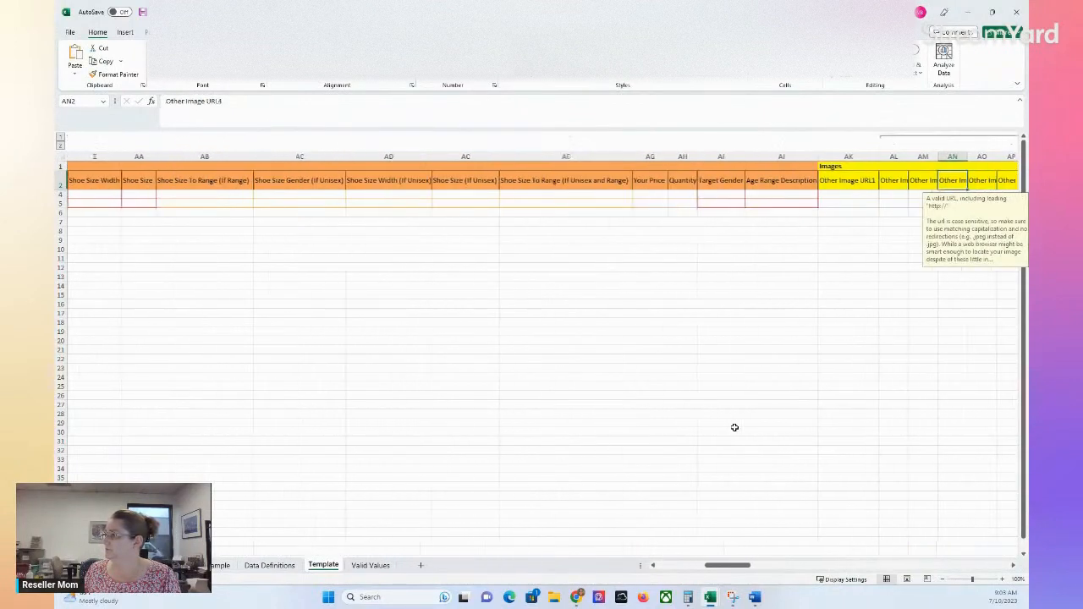
{"action": "key", "text": "Left"}
{"action": "key", "text": "Left"}
{"action": "key", "text": "Left"}
{"action": "key", "text": "Right"}
{"action": "key", "text": "Right"}
{"action": "key", "text": "Right"}
{"action": "key", "text": "Right"}
{"action": "key", "text": "Right"}
{"action": "key", "text": "Right"}
{"action": "key", "text": "Right"}
{"action": "key", "text": "Right"}
{"action": "key", "text": "Right"}
{"action": "key", "text": "Right"}
{"action": "key", "text": "Right"}
{"action": "key", "text": "Right"}
{"action": "key", "text": "Right"}
{"action": "key", "text": "Right"}
{"action": "key", "text": "Right"}
{"action": "key", "text": "Right"}
{"action": "key", "text": "Right"}
{"action": "key", "text": "Right"}
{"action": "key", "text": "Right"}
{"action": "key", "text": "Right"}
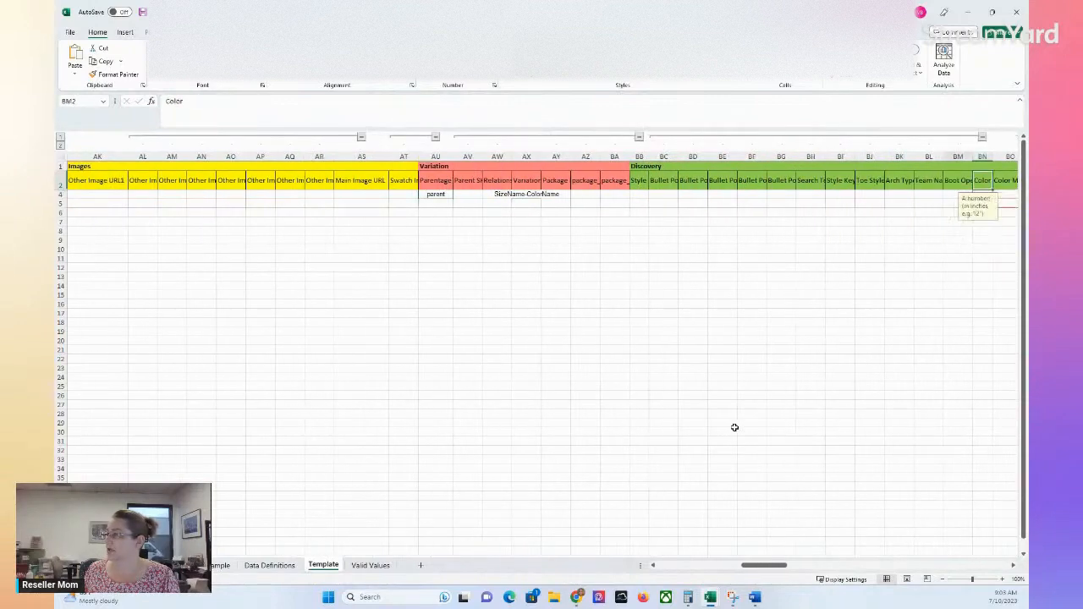
{"action": "key", "text": "Left"}
{"action": "key", "text": "Left"}
{"action": "key", "text": "Left"}
{"action": "key", "text": "Left"}
{"action": "key", "text": "Left"}
{"action": "key", "text": "Left"}
{"action": "key", "text": "Left"}
{"action": "key", "text": "Left"}
{"action": "key", "text": "Left"}
{"action": "key", "text": "Left"}
{"action": "key", "text": "Left"}
{"action": "key", "text": "Left"}
{"action": "key", "text": "Left"}
{"action": "key", "text": "Left"}
{"action": "key", "text": "Left"}
{"action": "key", "text": "Left"}
{"action": "key", "text": "Left"}
{"action": "key", "text": "Left"}
{"action": "key", "text": "Left"}
{"action": "key", "text": "Left"}
{"action": "key", "text": "Right"}
{"action": "key", "text": "Right"}
{"action": "key", "text": "Right"}
{"action": "key", "text": "Right"}
{"action": "key", "text": "Right"}
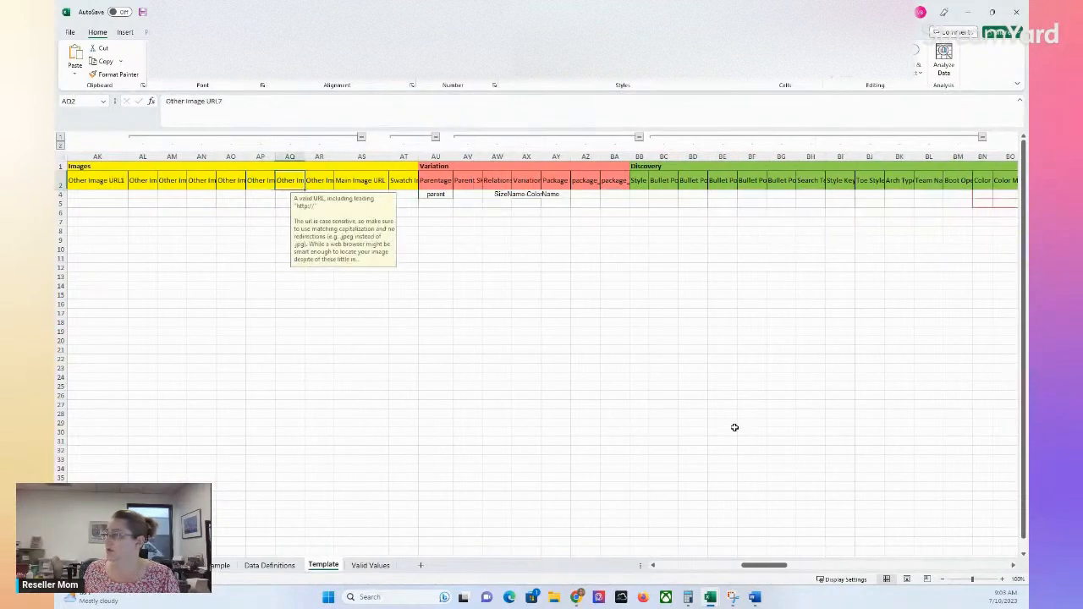
Step: Read the Variation Theme header note and check the theme entered in the parent row 4
{"action": "left_click", "coordinate": [577, 267]}
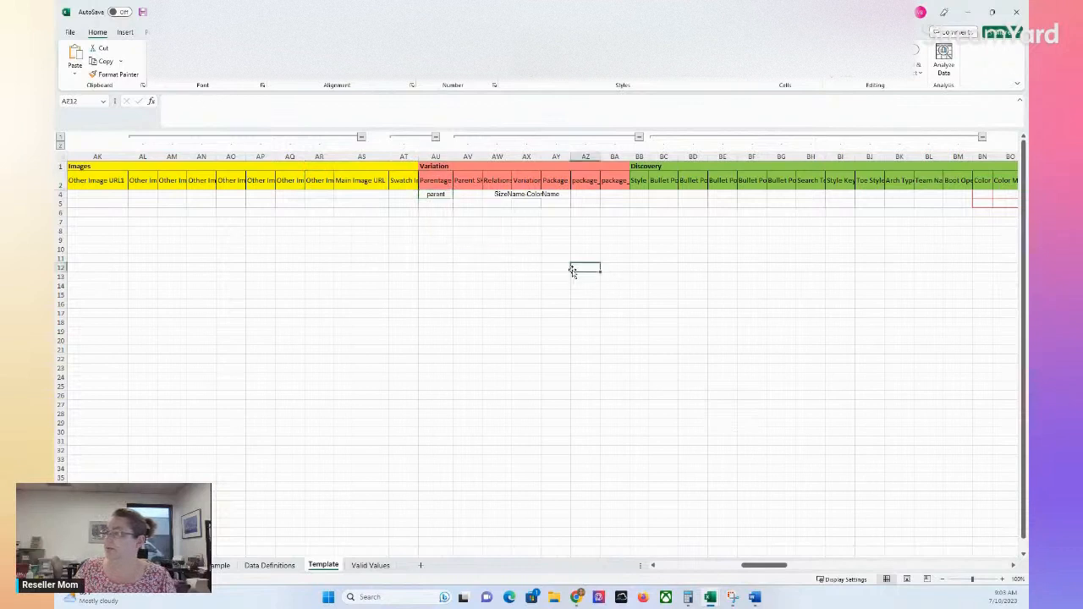
{"action": "left_click", "coordinate": [528, 181]}
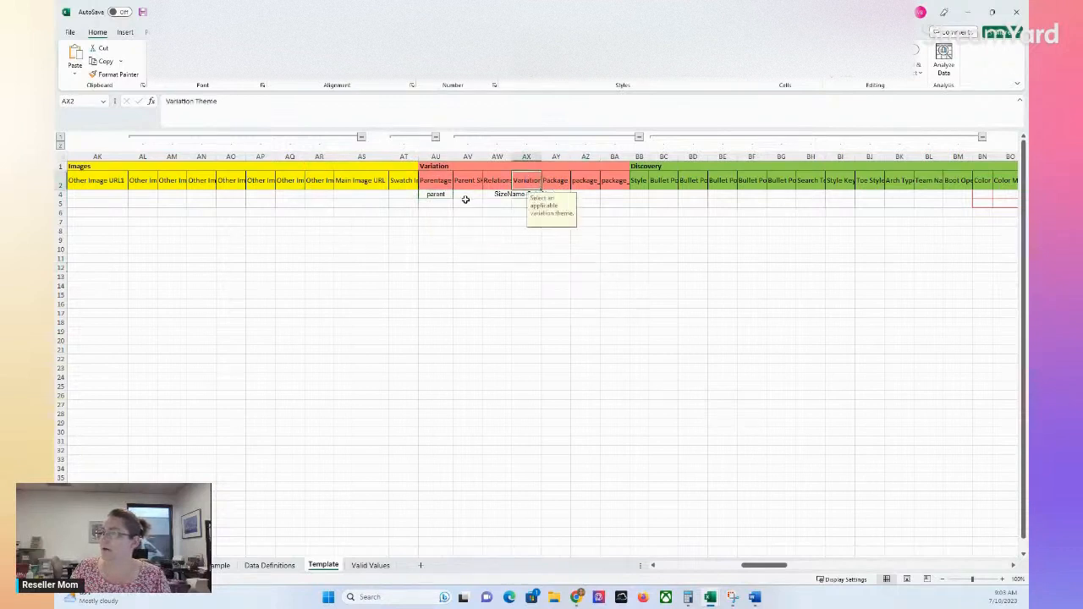
{"action": "left_click", "coordinate": [518, 194]}
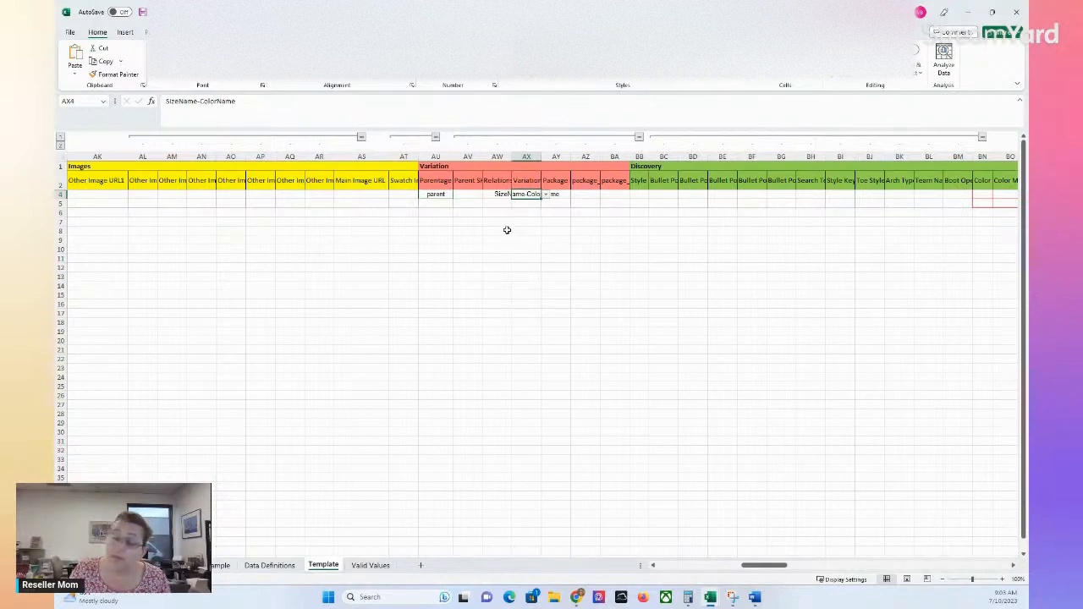
Step: Set the Parentage of row 5 to Child
{"action": "left_click", "coordinate": [438, 205]}
{"action": "left_click", "coordinate": [457, 205]}
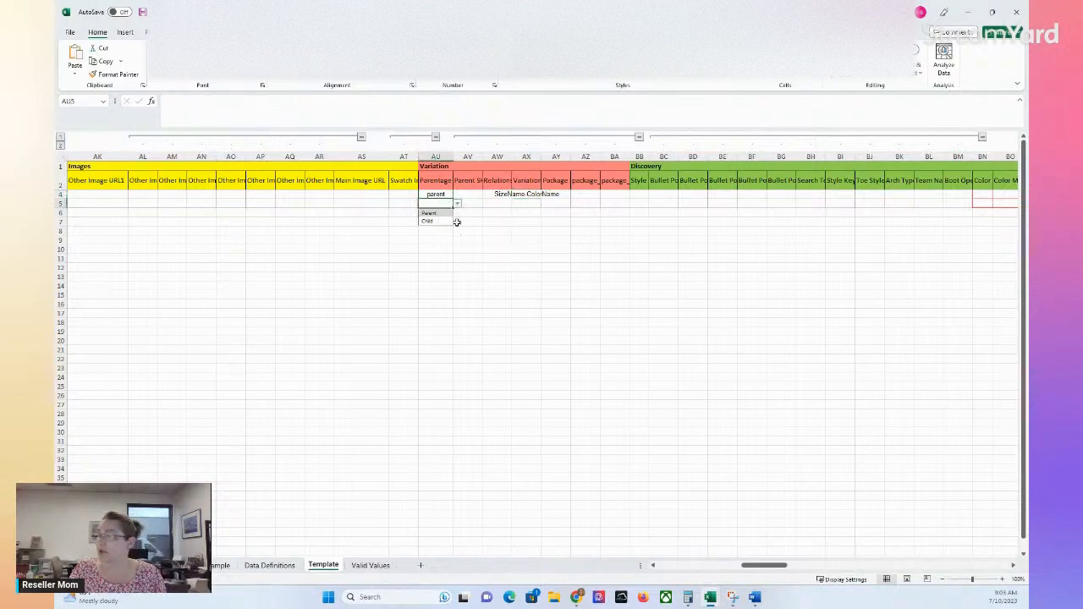
{"action": "left_click", "coordinate": [438, 222]}
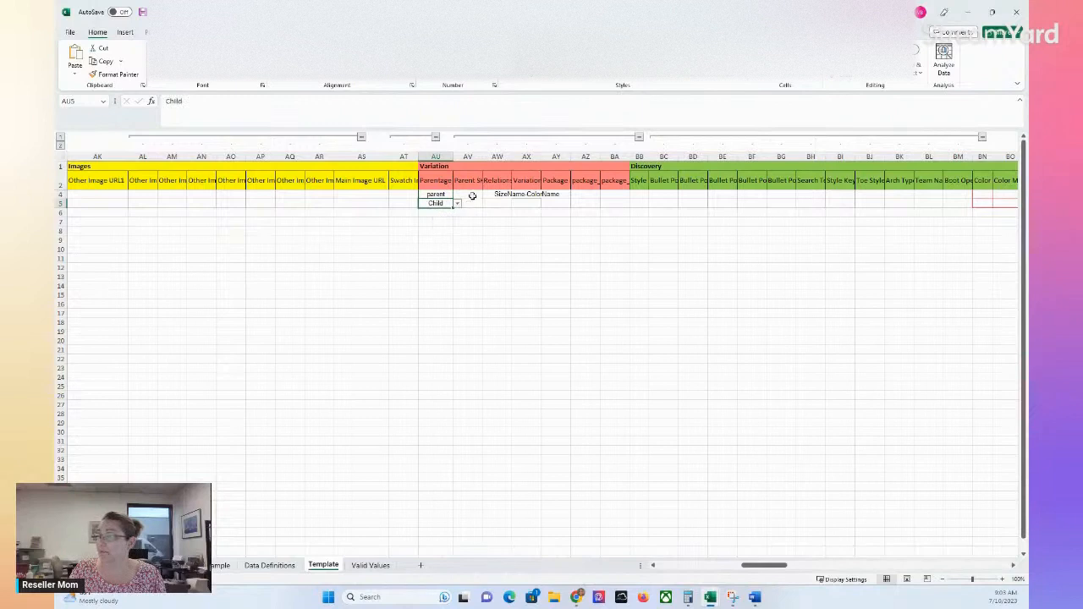
Step: Copy the parent's SKU SP-HSZEFYWFTHSVUESB from row 4 into the Parent SKU cell of the child row 5
{"action": "left_click", "coordinate": [470, 193]}
{"action": "left_click", "coordinate": [471, 203]}
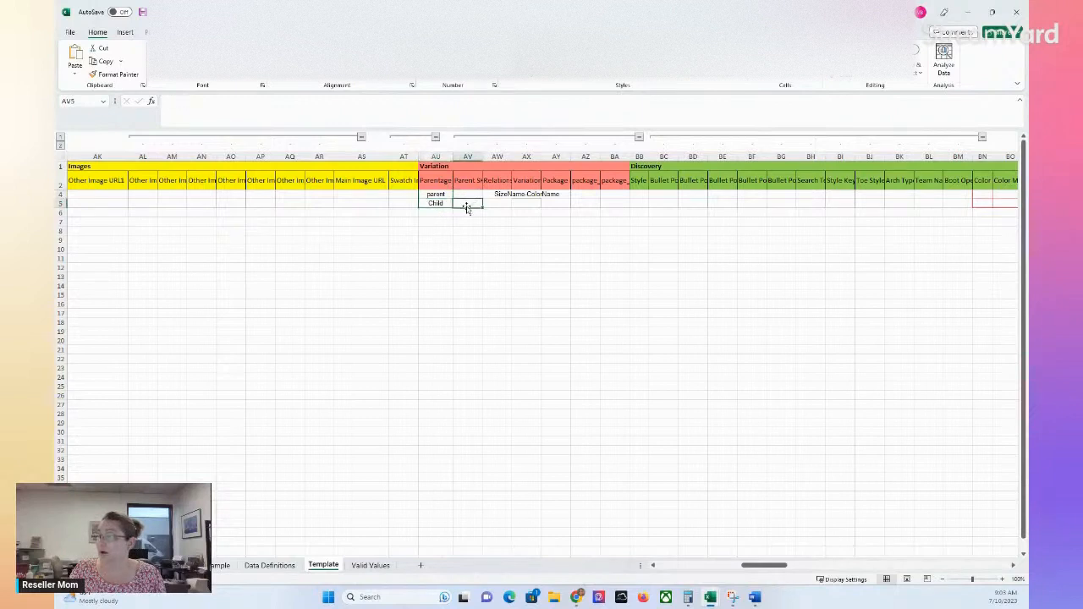
{"action": "left_click_drag", "start_coordinate": [793, 565], "coordinate": [767, 566]}
{"action": "left_click", "coordinate": [127, 195]}
{"action": "left_click", "coordinate": [421, 260]}
{"action": "left_click", "coordinate": [400, 203]}
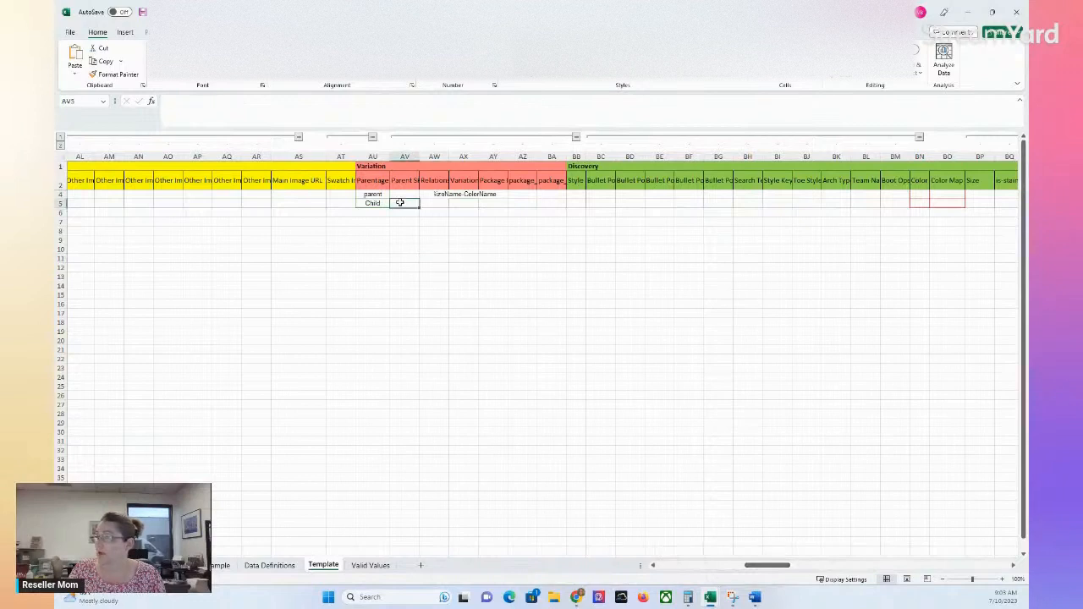
{"action": "type", "text": "SP-HSZEFYWFTHSVUESB"}
{"action": "left_click", "coordinate": [404, 241]}
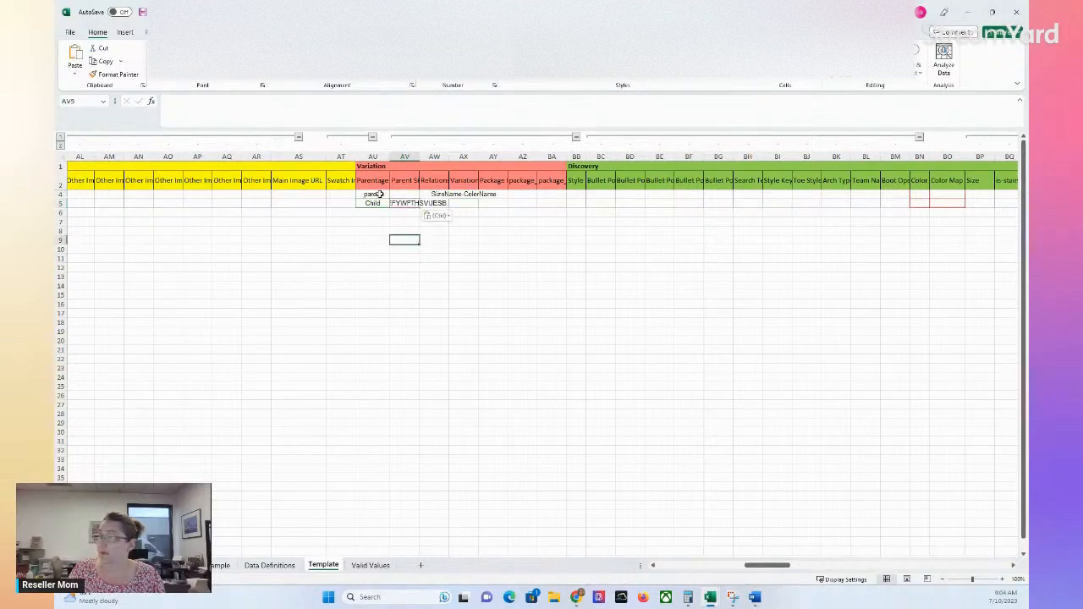
Step: Check the parent row's Parentage, Parent SKU and Relationship Type cells, leaving the relationship type options without choosing one
{"action": "left_click", "coordinate": [374, 194]}
{"action": "left_click", "coordinate": [409, 194]}
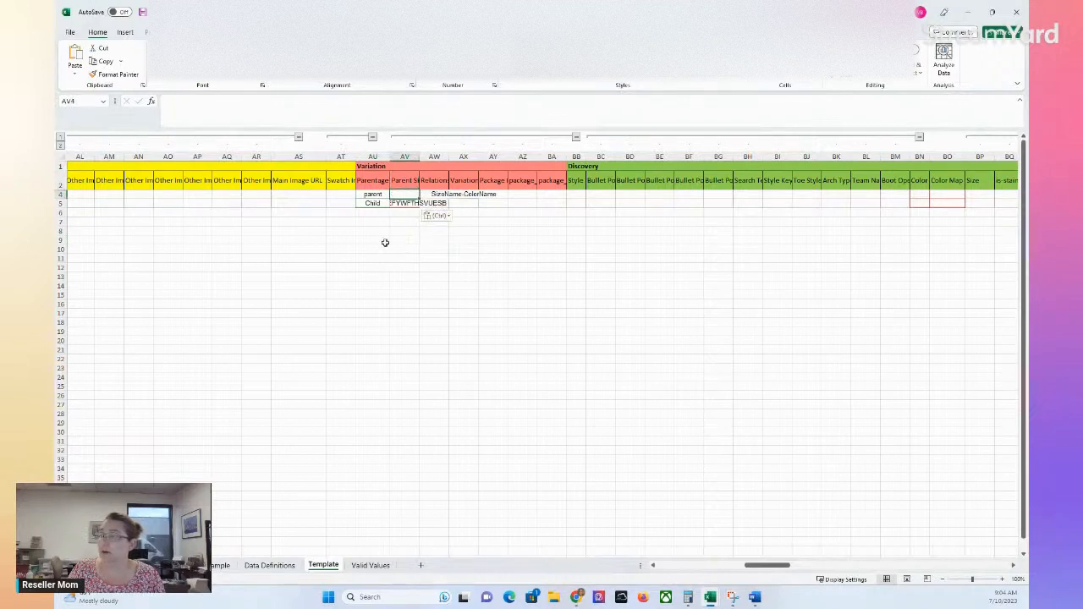
{"action": "left_click", "coordinate": [425, 196]}
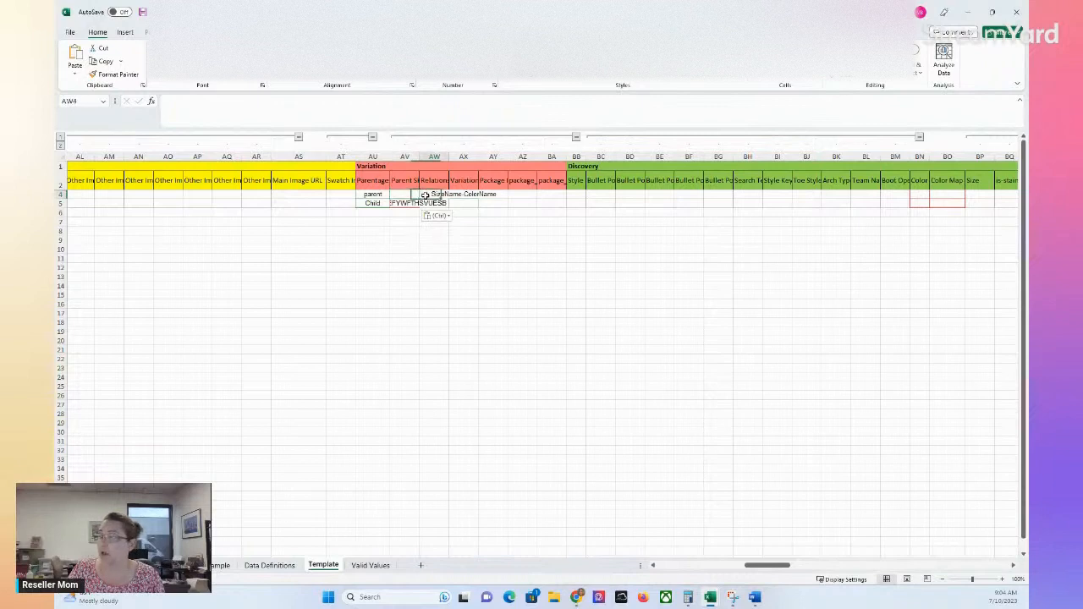
{"action": "left_click", "coordinate": [453, 195]}
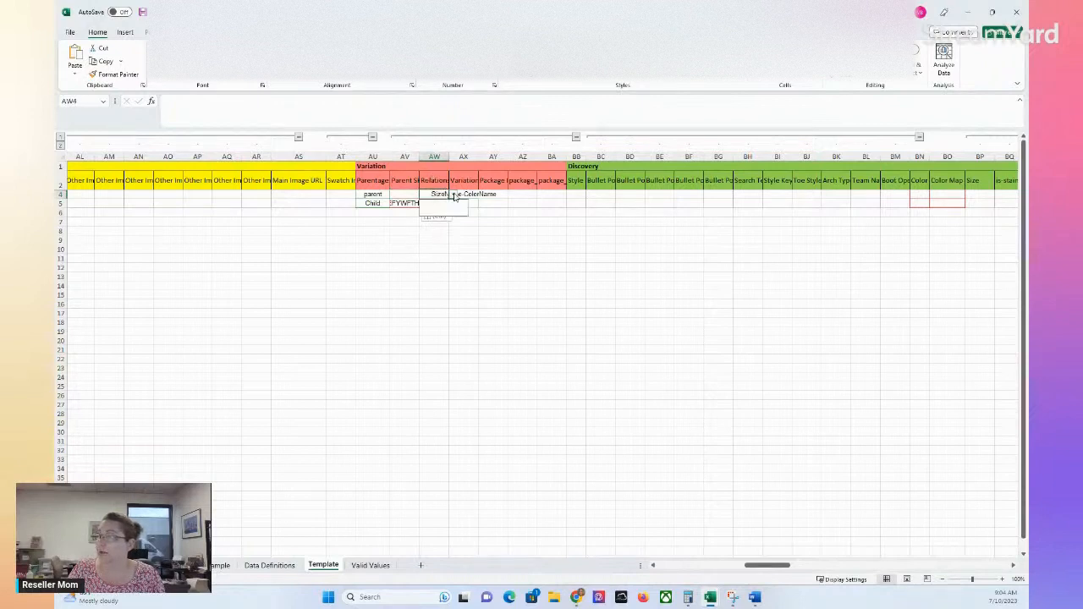
{"action": "left_click", "coordinate": [443, 276]}
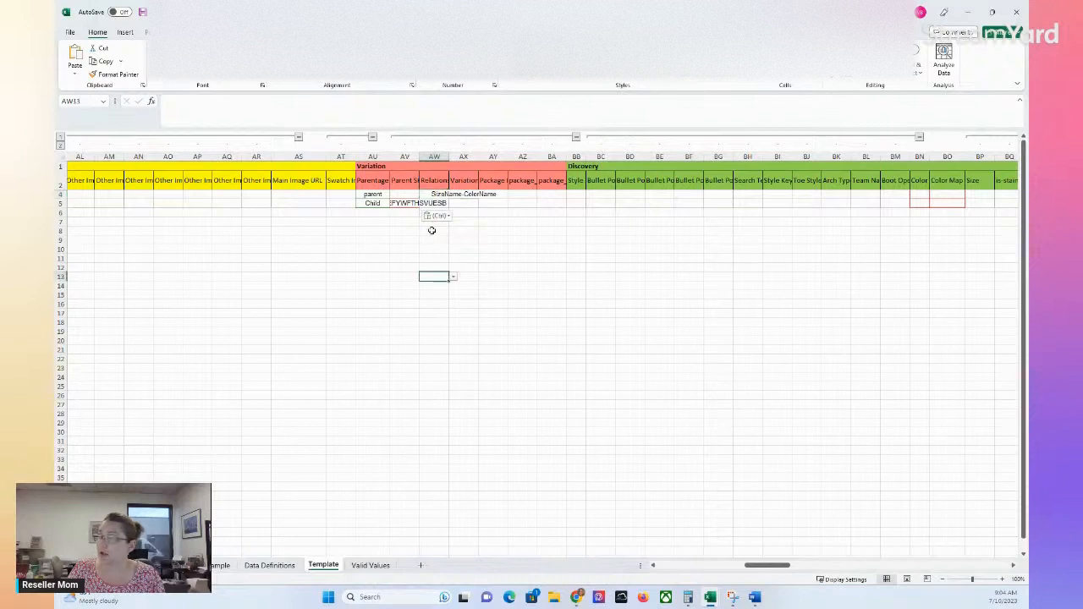
Step: Set the Relationship Type of the child row 5 to Variation
{"action": "left_click", "coordinate": [435, 194]}
{"action": "left_click", "coordinate": [432, 203]}
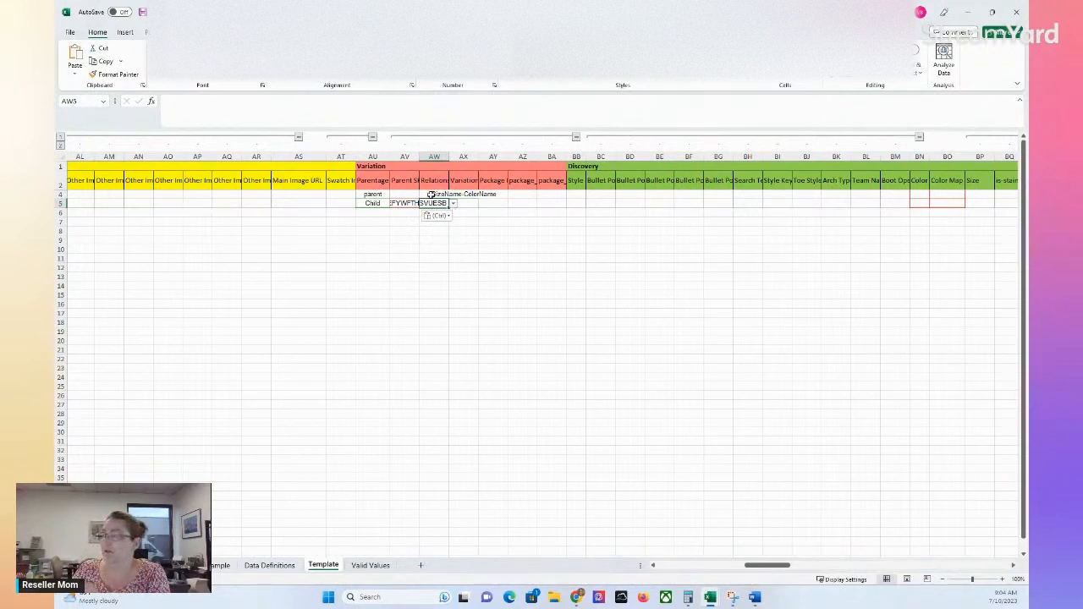
{"action": "left_click", "coordinate": [454, 205]}
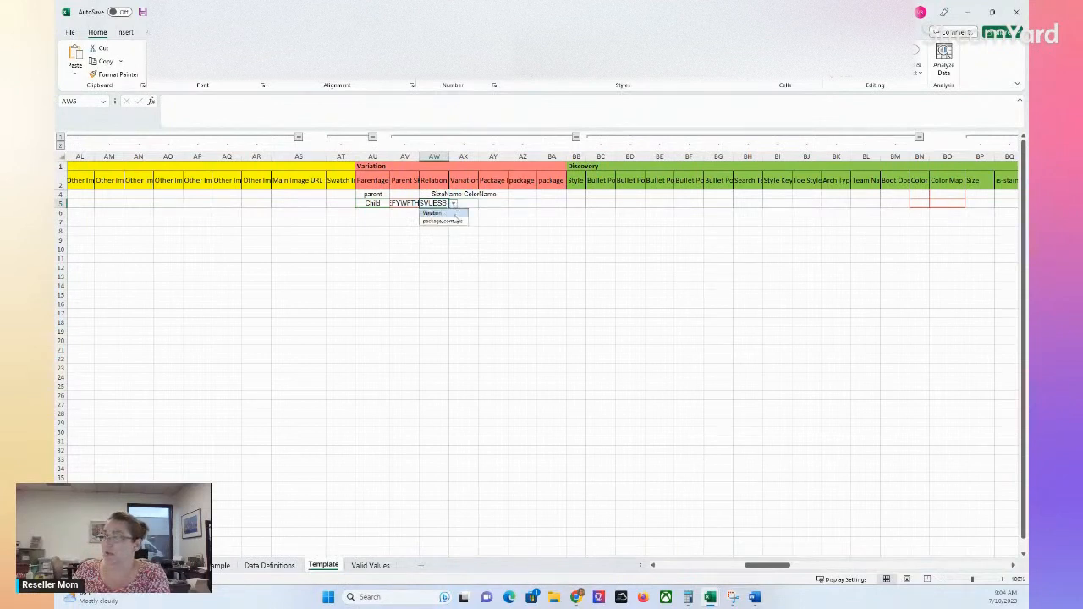
{"action": "left_click", "coordinate": [433, 214]}
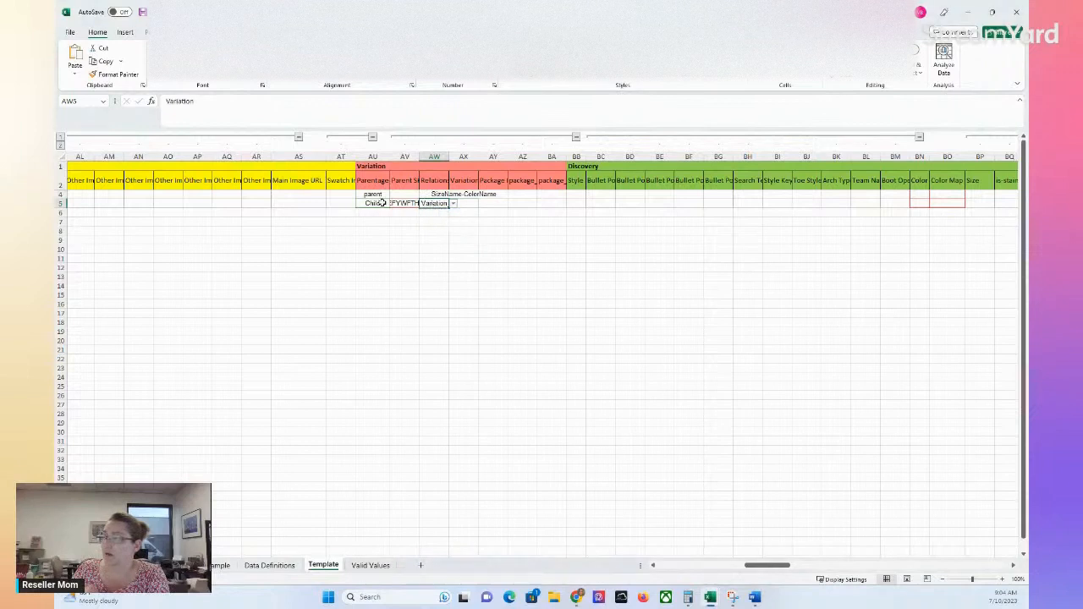
Step: Review the variation theme options for row 5 and copy the parent row's SizeName-ColorName theme into that cell
{"action": "left_click", "coordinate": [467, 206]}
{"action": "left_click", "coordinate": [482, 205]}
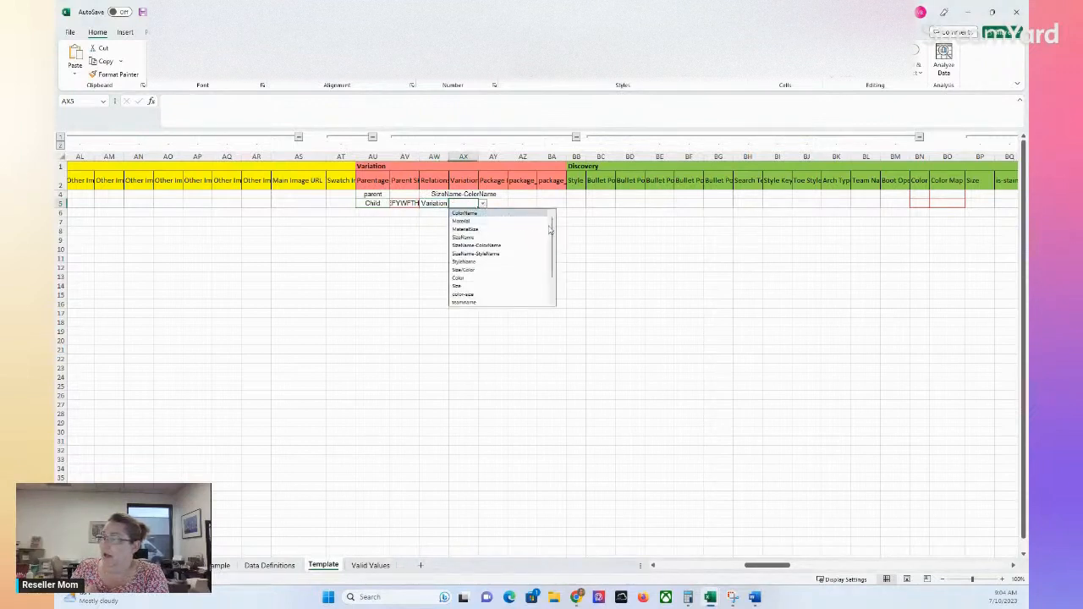
{"action": "mouse_move", "coordinate": [550, 233]}
{"action": "left_mouse_down"}
{"action": "mouse_move", "coordinate": [550, 285]}
{"action": "mouse_move", "coordinate": [548, 223]}
{"action": "left_mouse_up"}
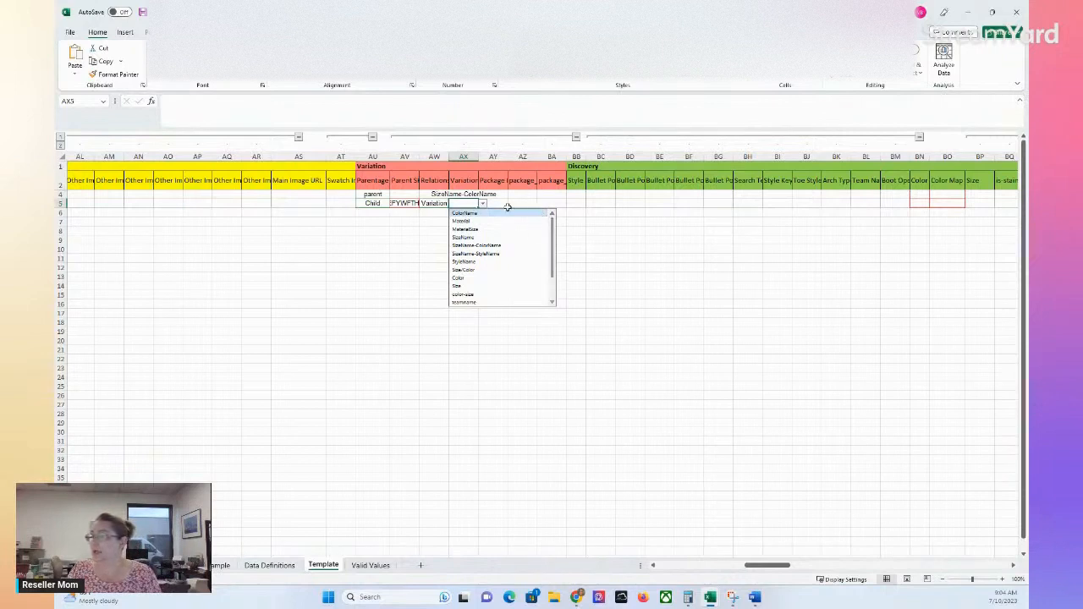
{"action": "left_click", "coordinate": [465, 194]}
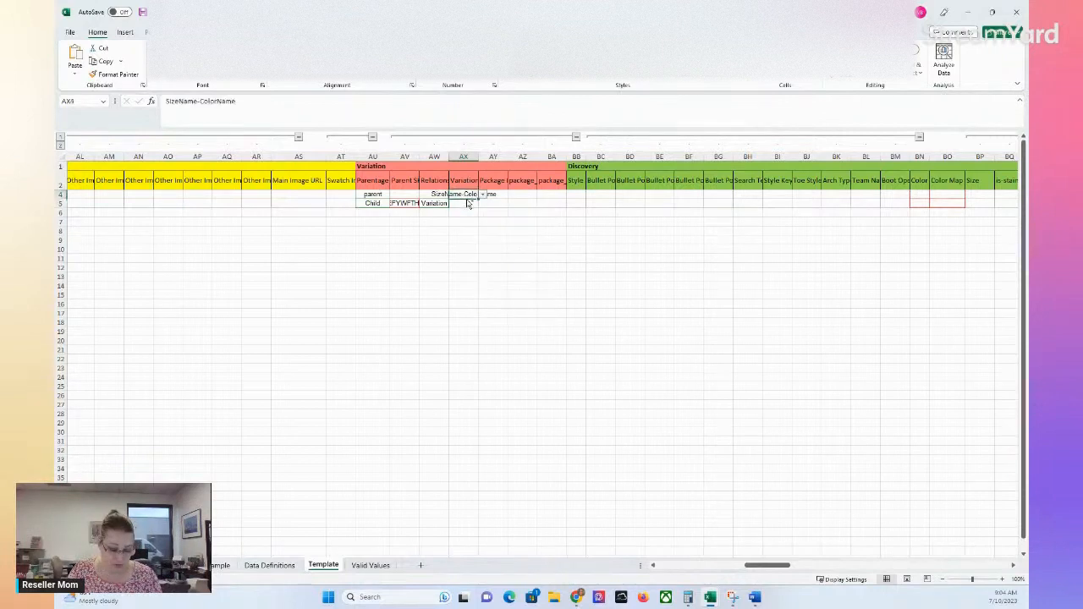
{"action": "left_click", "coordinate": [467, 205]}
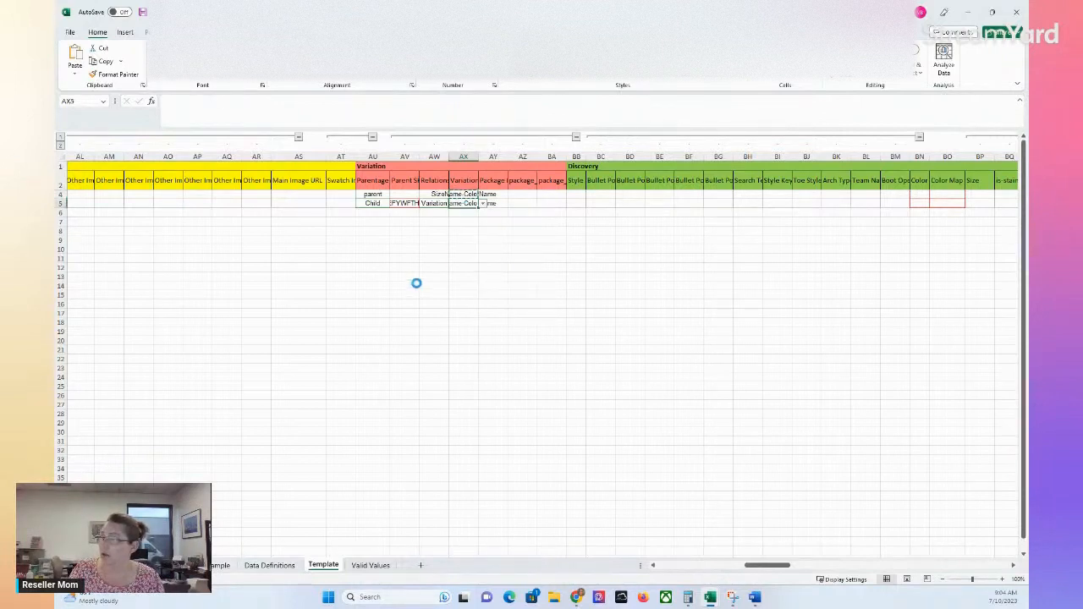
{"action": "type", "text": "SizeName-ColorName"}
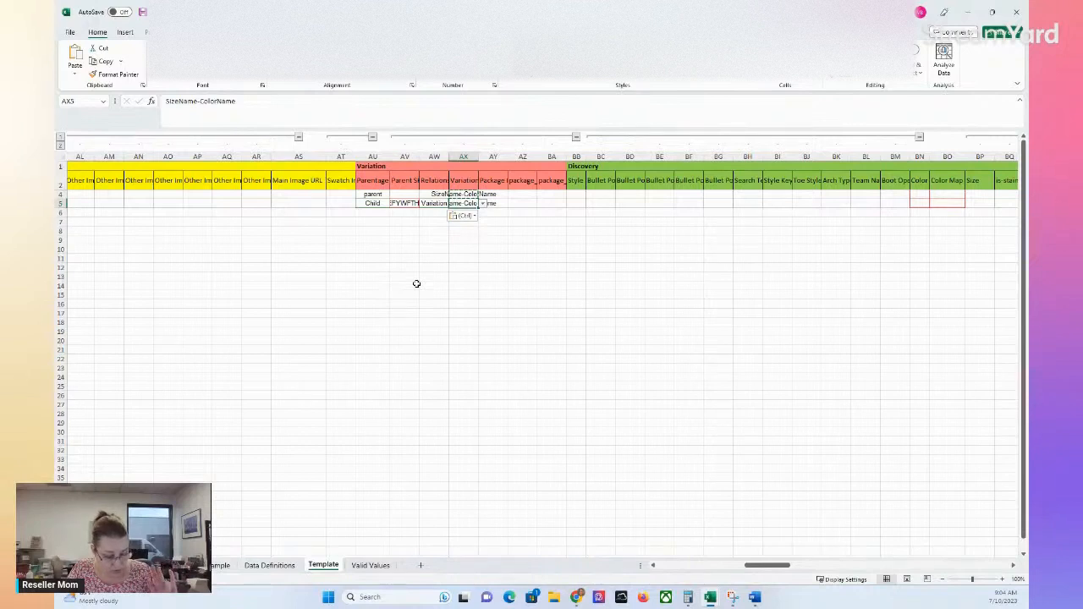
Step: Examine the start of the Discovery section, including its heading and the Style and first Bullet Point headers
{"action": "left_click", "coordinate": [561, 230]}
{"action": "left_click", "coordinate": [597, 196]}
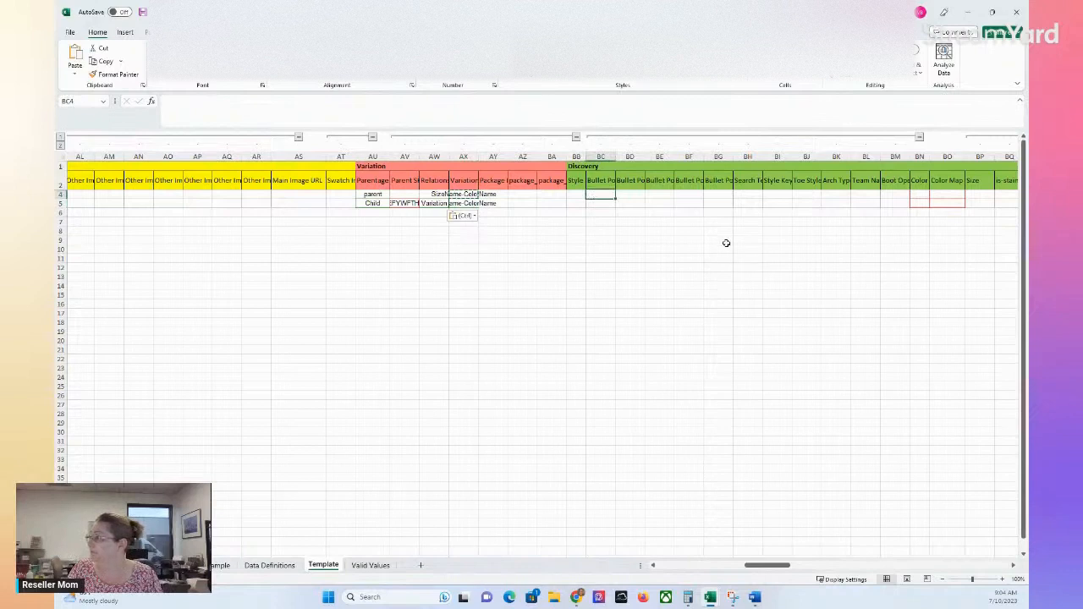
{"action": "left_click", "coordinate": [601, 183]}
{"action": "left_click", "coordinate": [580, 180]}
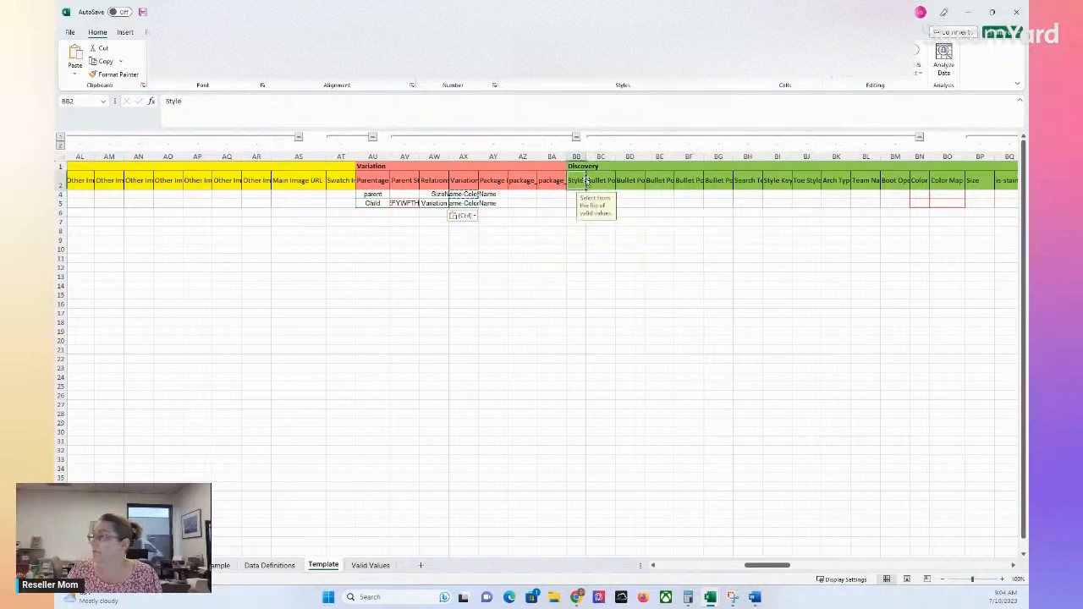
{"action": "left_click", "coordinate": [590, 177]}
{"action": "left_click", "coordinate": [589, 167]}
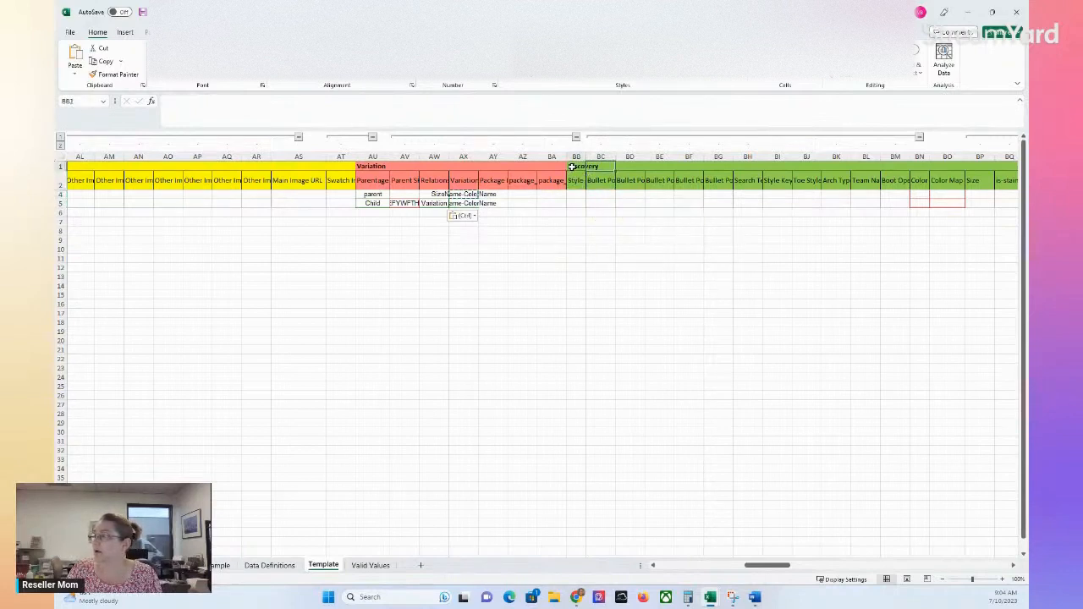
{"action": "left_click", "coordinate": [571, 169]}
Step: Read the header notes of the five Bullet Point columns and highlight all five headers together
{"action": "left_click", "coordinate": [598, 178]}
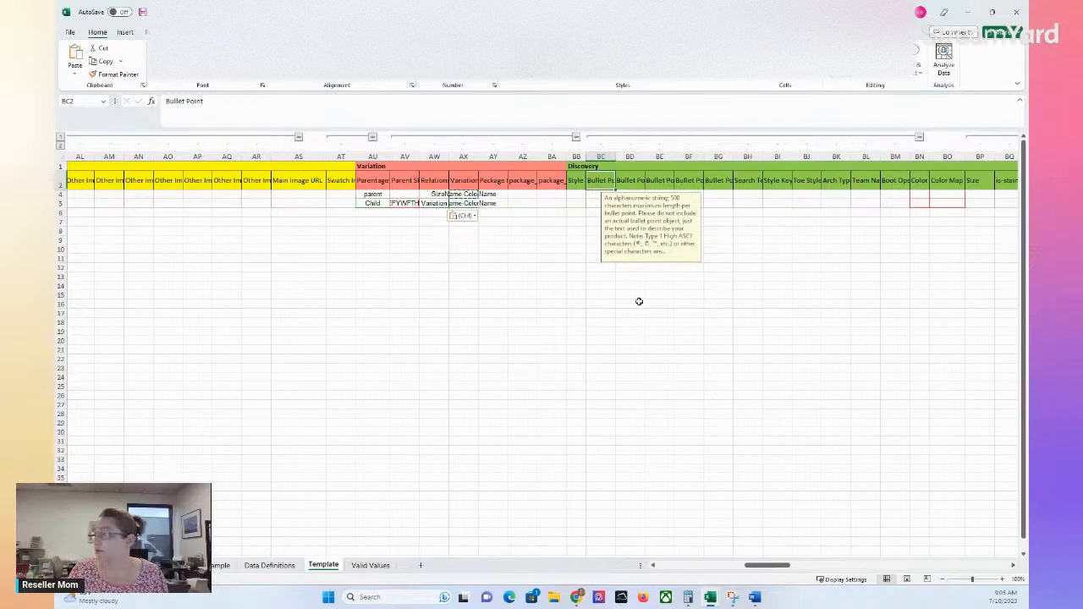
{"action": "left_click", "coordinate": [596, 313]}
{"action": "left_click", "coordinate": [594, 196]}
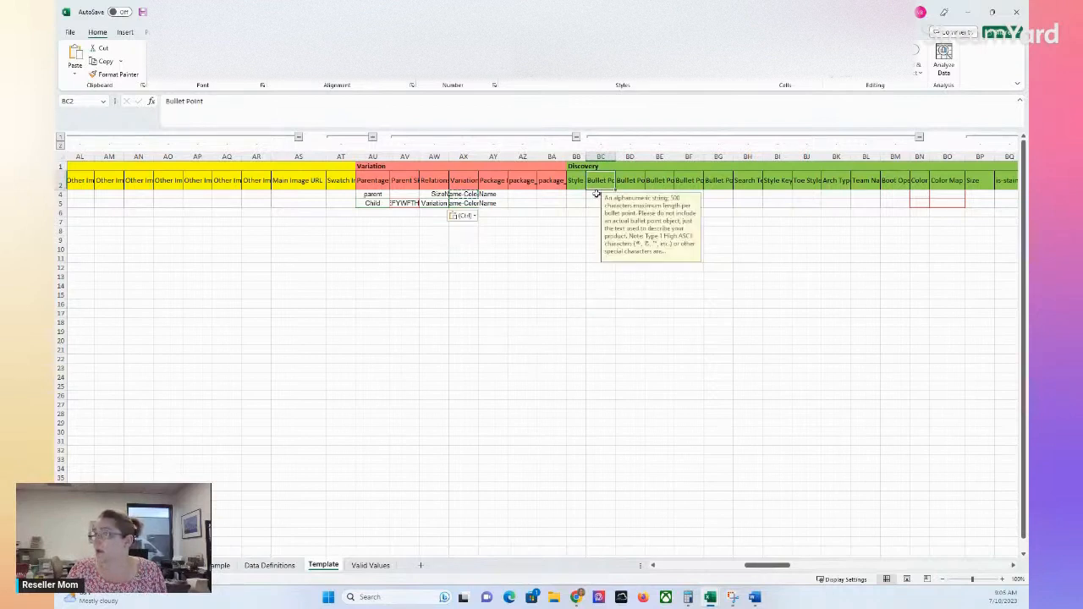
{"action": "left_click", "coordinate": [628, 194]}
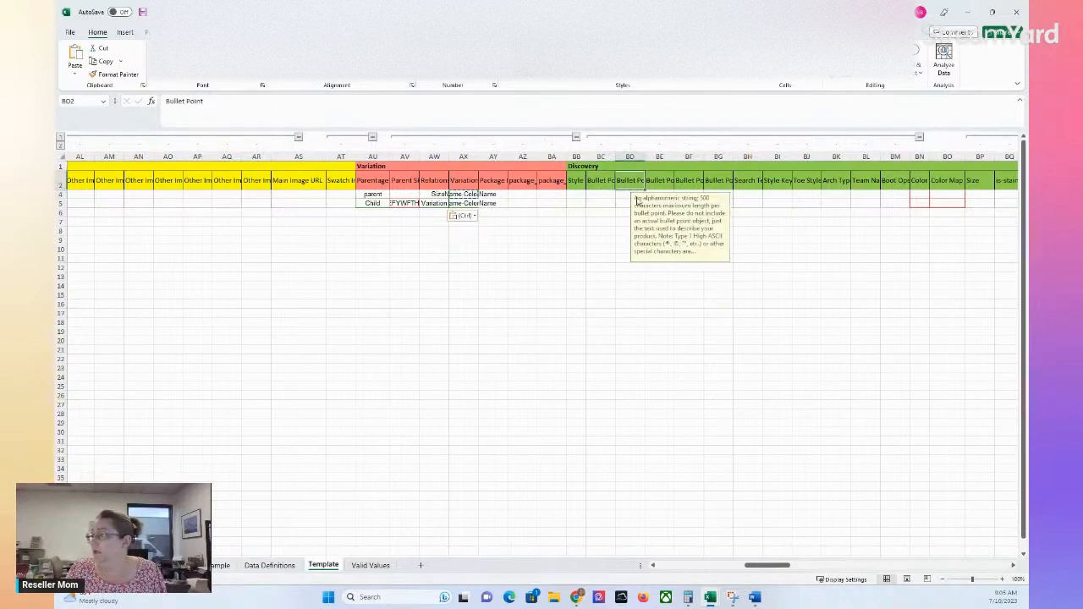
{"action": "left_click", "coordinate": [659, 183]}
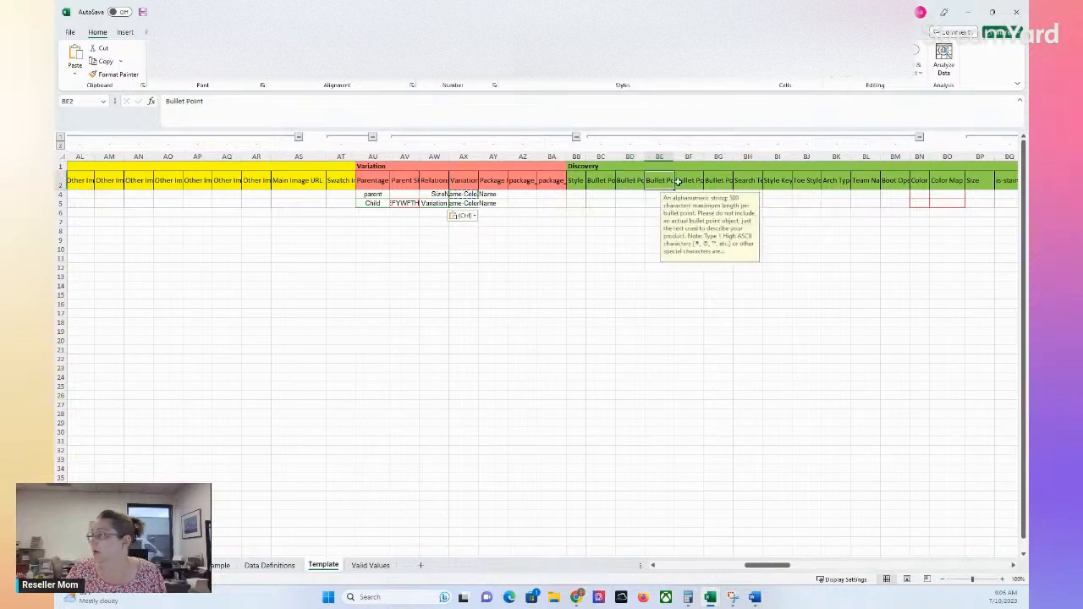
{"action": "left_click", "coordinate": [682, 182]}
{"action": "left_click", "coordinate": [725, 182]}
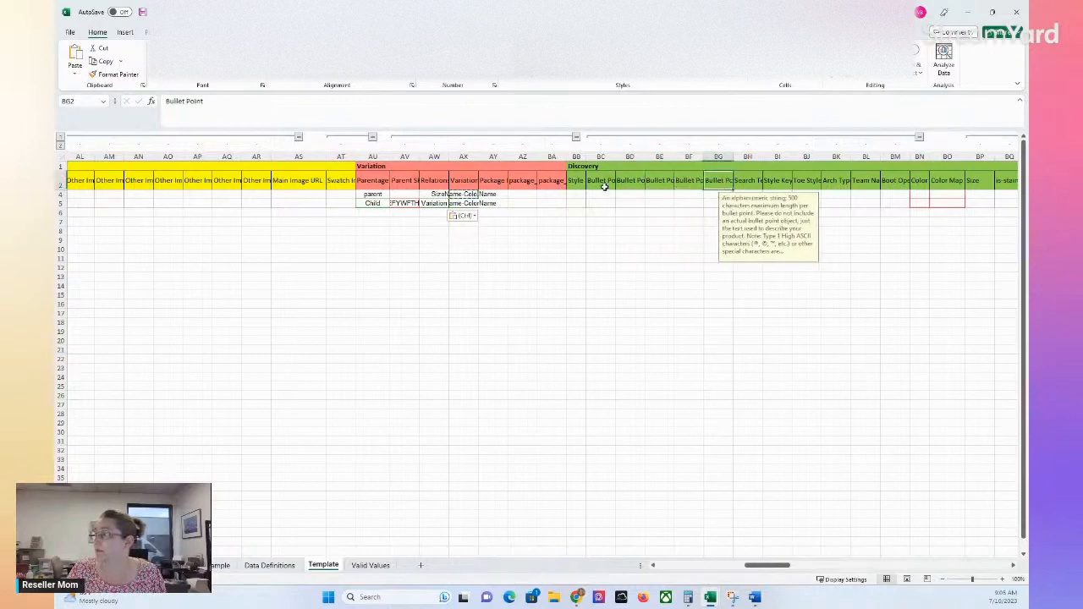
{"action": "left_click_drag", "start_coordinate": [604, 185], "coordinate": [723, 188]}
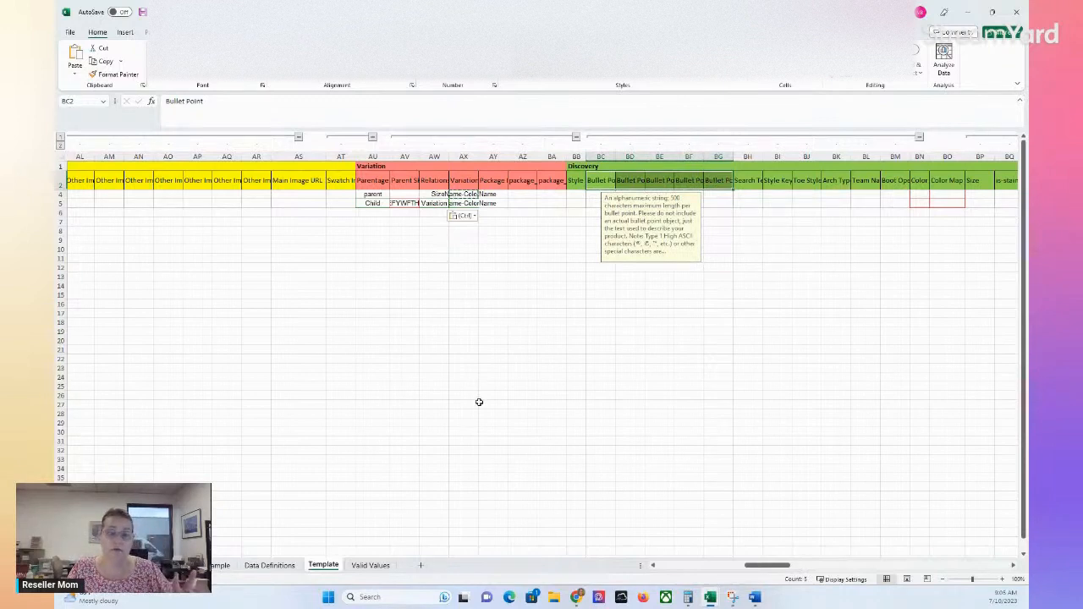
{"action": "left_click", "coordinate": [474, 404]}
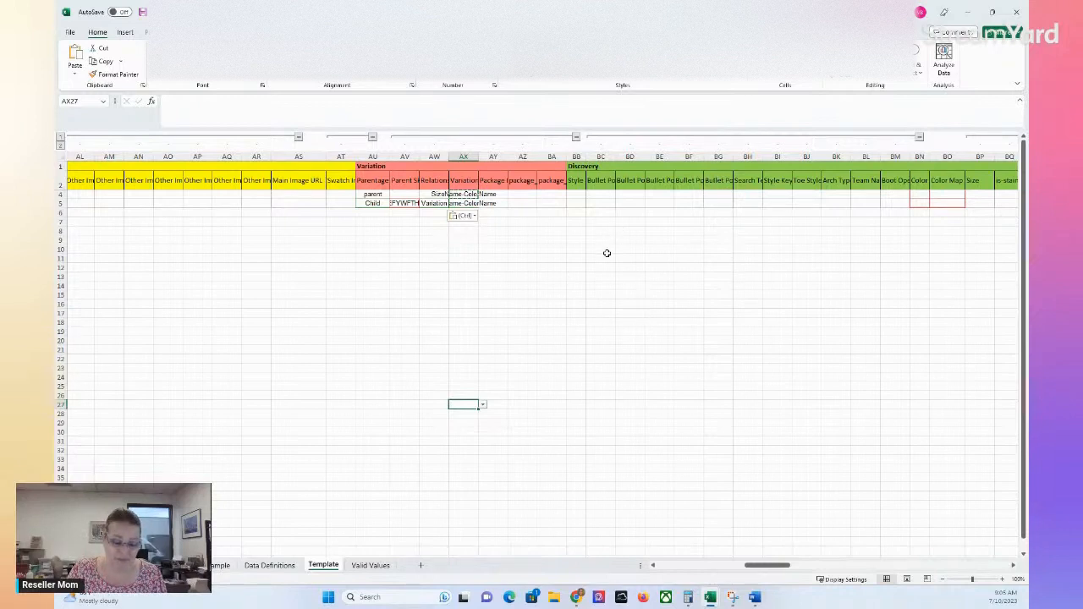
Step: Select the five Bullet Point cells of the parent row 4
{"action": "left_click", "coordinate": [643, 223]}
{"action": "left_click", "coordinate": [599, 197]}
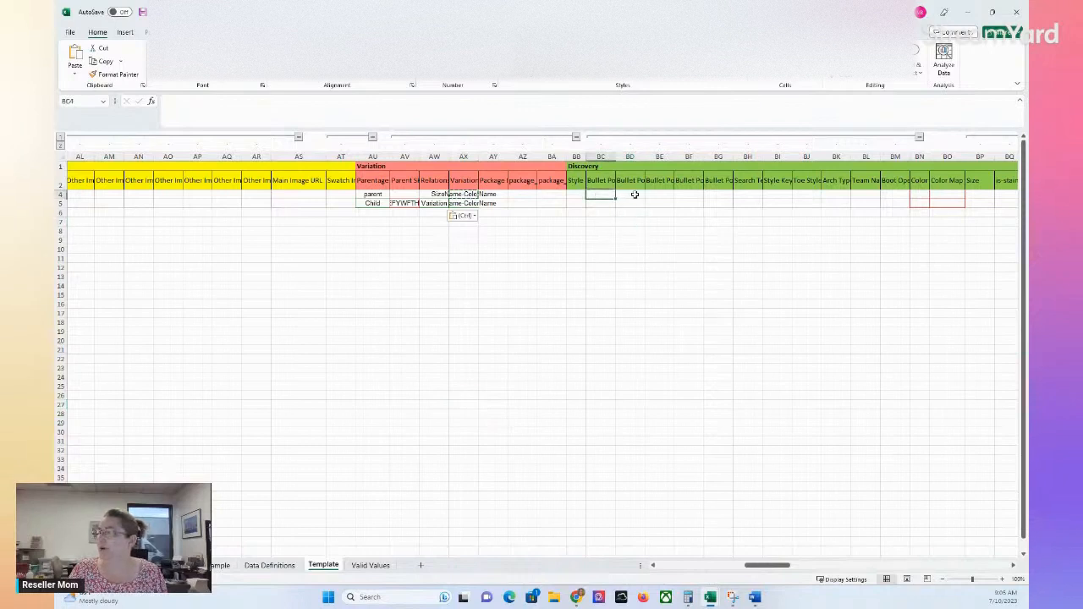
{"action": "left_click_drag", "start_coordinate": [719, 195], "coordinate": [589, 194]}
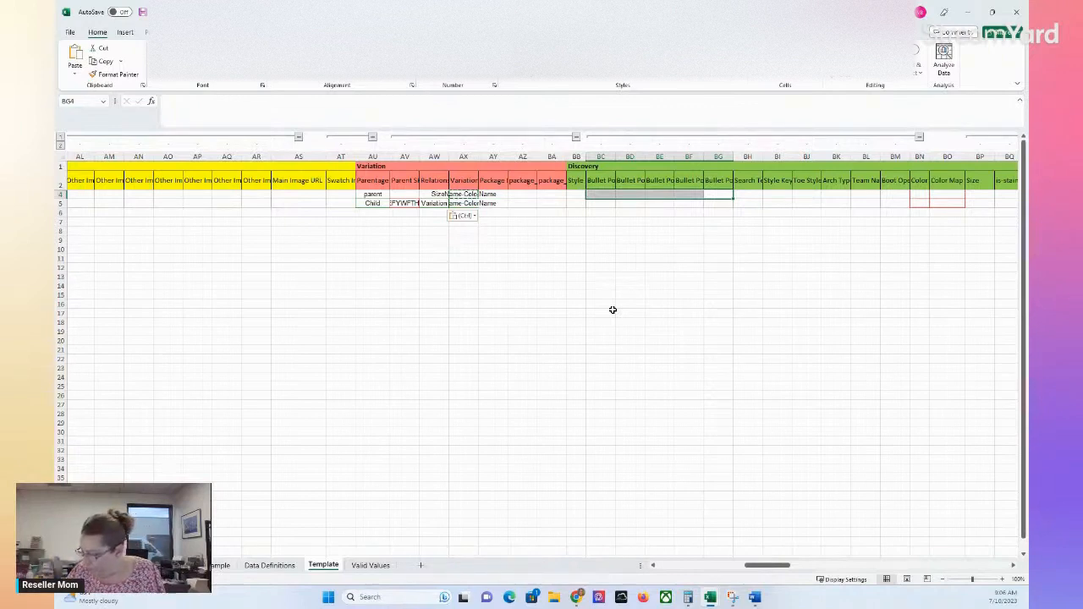
Step: Compare the parent and child cells under the first Bullet Point column and read the header notes of Bullet Point and Search Terms
{"action": "left_click", "coordinate": [598, 257]}
{"action": "left_click", "coordinate": [601, 194]}
{"action": "left_click", "coordinate": [603, 203]}
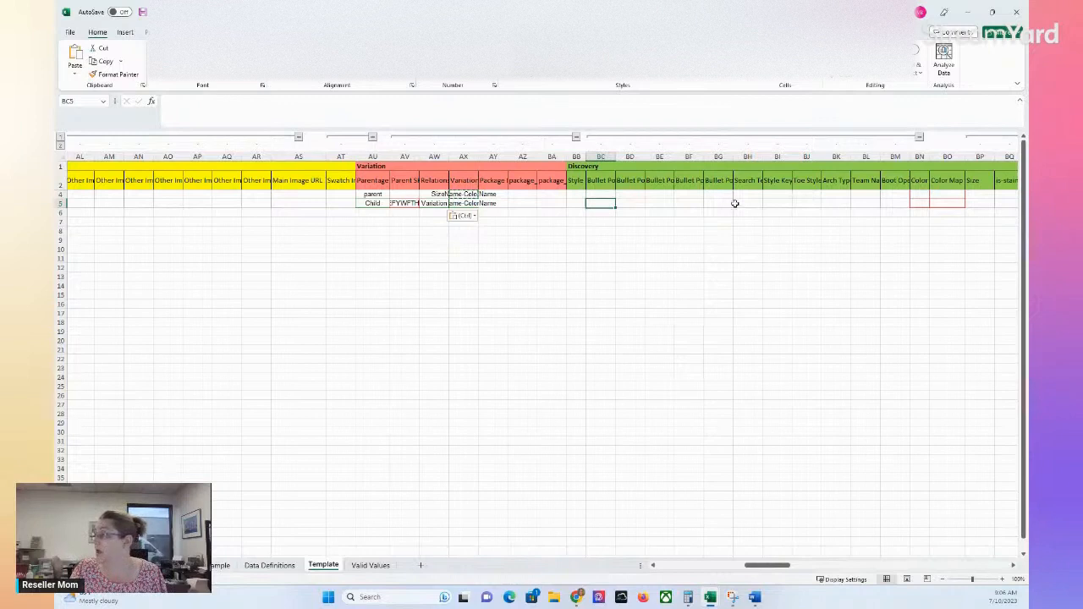
{"action": "left_click", "coordinate": [603, 181]}
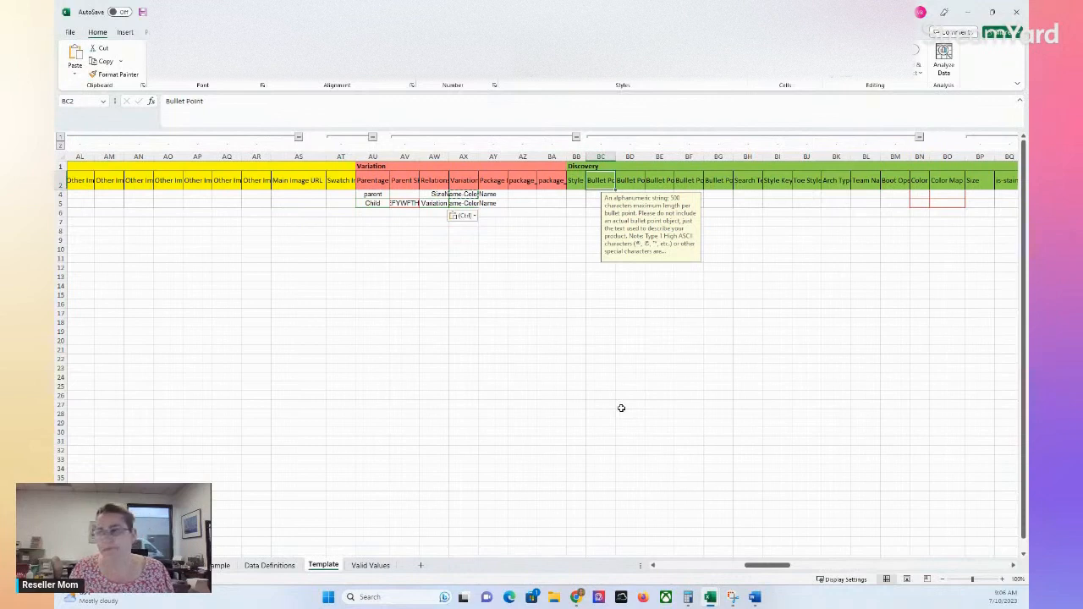
{"action": "left_click", "coordinate": [594, 196]}
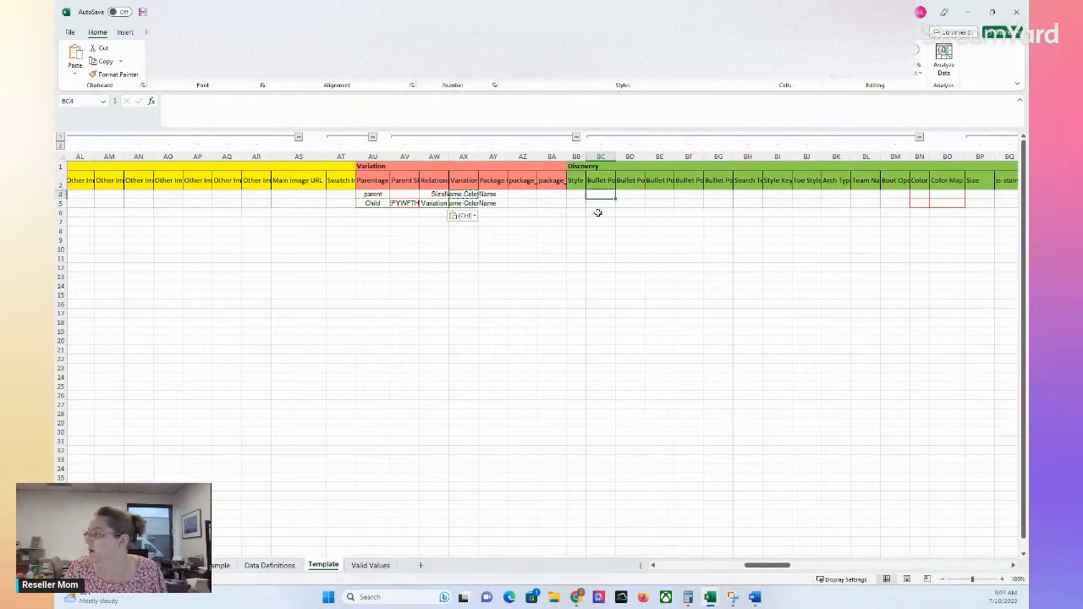
{"action": "left_click", "coordinate": [600, 204]}
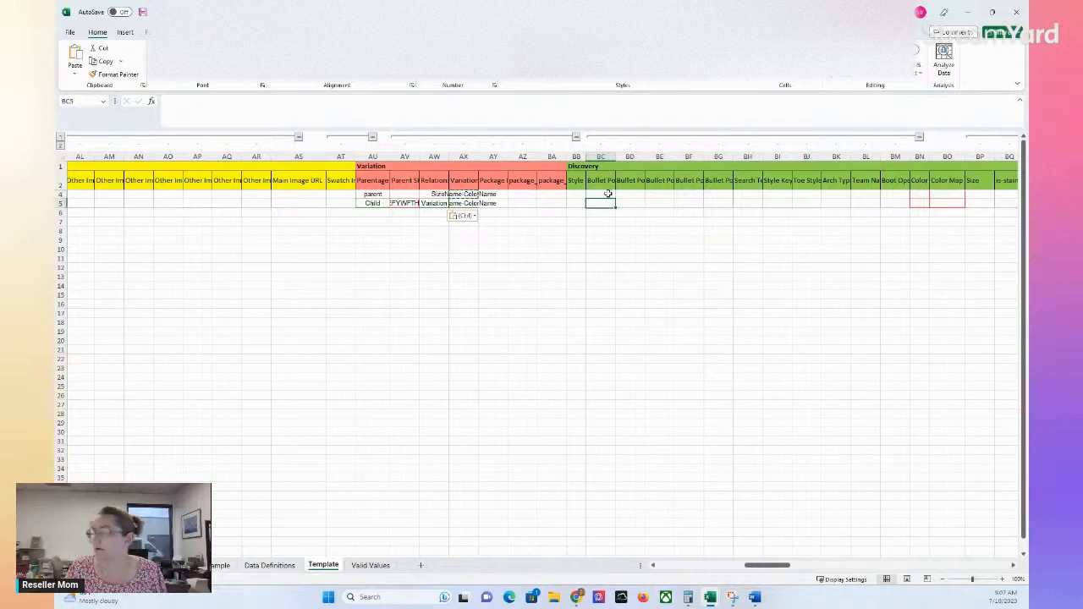
{"action": "left_click", "coordinate": [607, 194]}
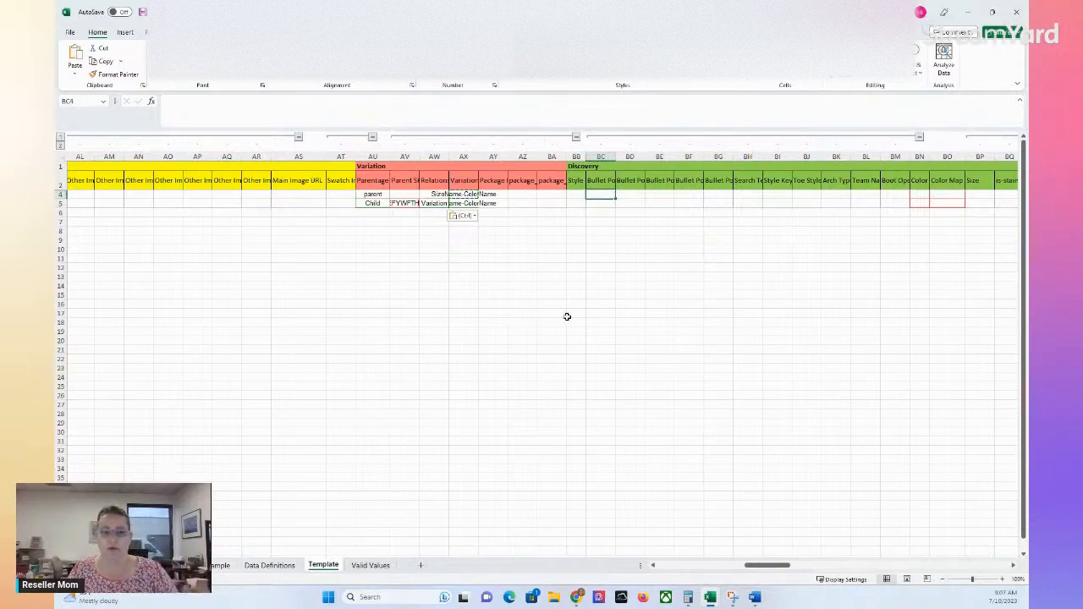
{"action": "left_click", "coordinate": [752, 182]}
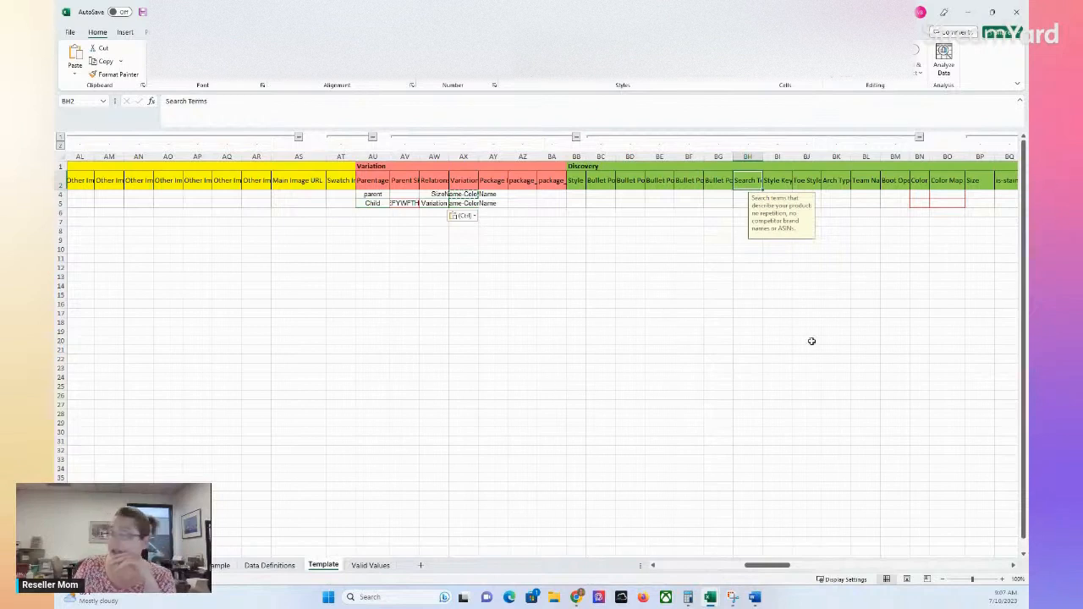
Step: Set the Color Map of the child row 5 to Black
{"action": "left_click", "coordinate": [918, 195]}
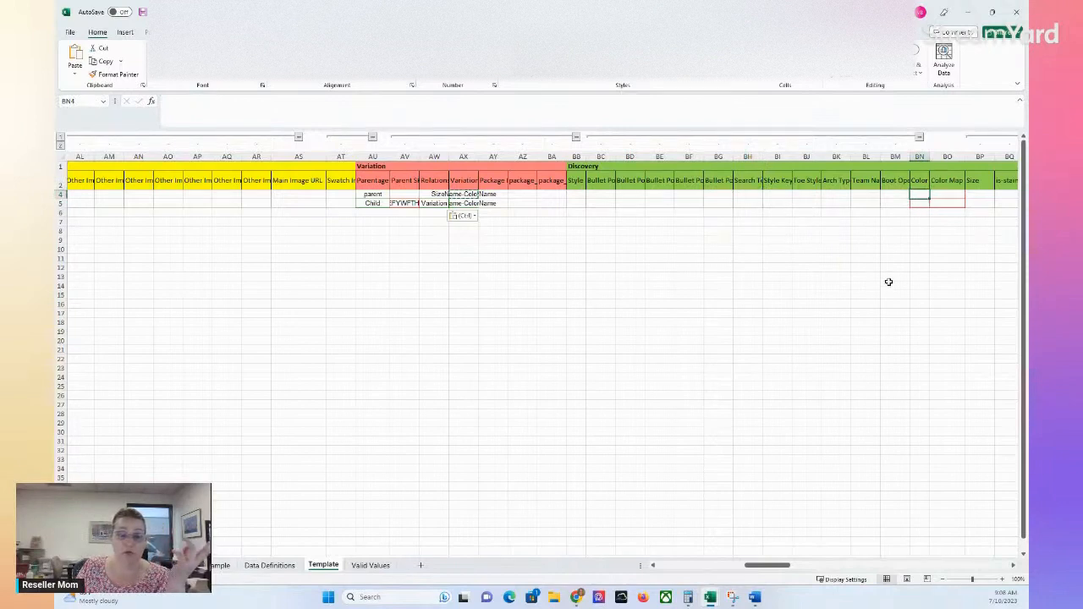
{"action": "left_click", "coordinate": [948, 205]}
{"action": "left_click", "coordinate": [970, 204]}
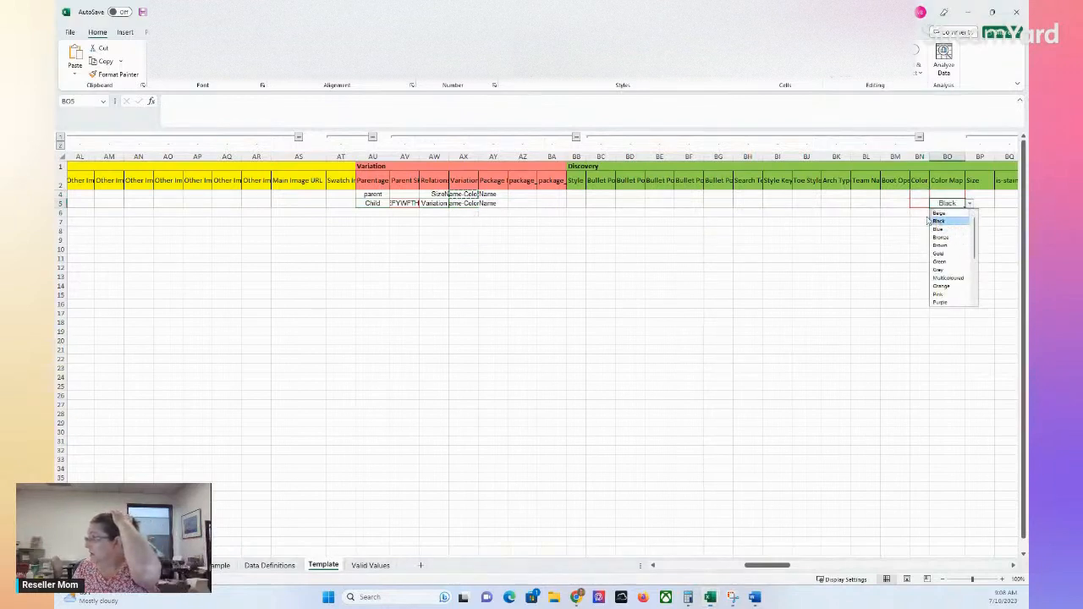
{"action": "left_click", "coordinate": [939, 221]}
Step: Examine the Color, Color Map and Size cells of the child row 5
{"action": "left_click", "coordinate": [919, 203]}
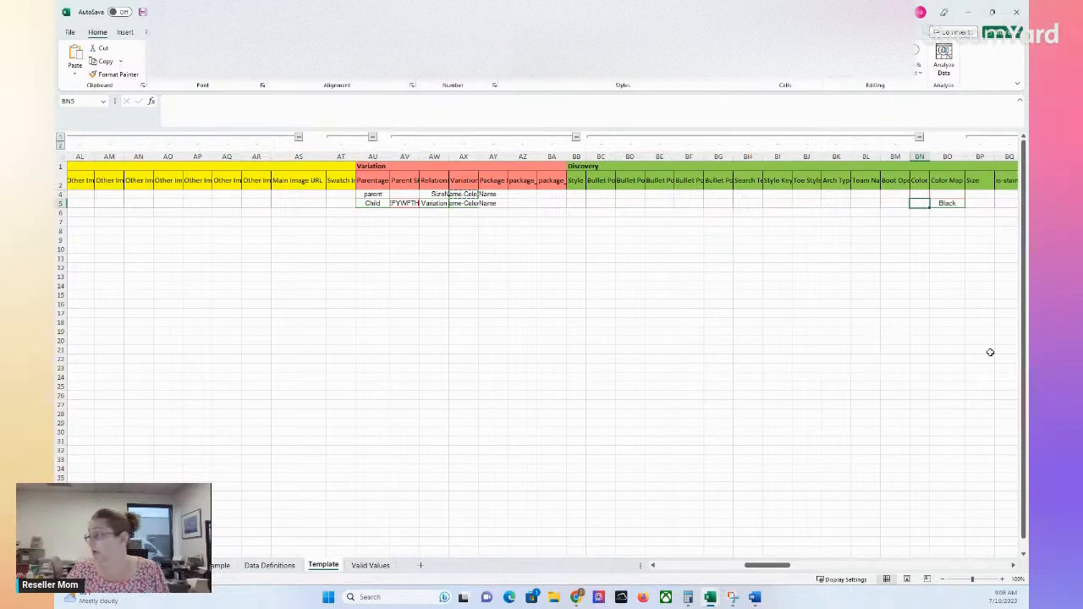
{"action": "left_click", "coordinate": [947, 203]}
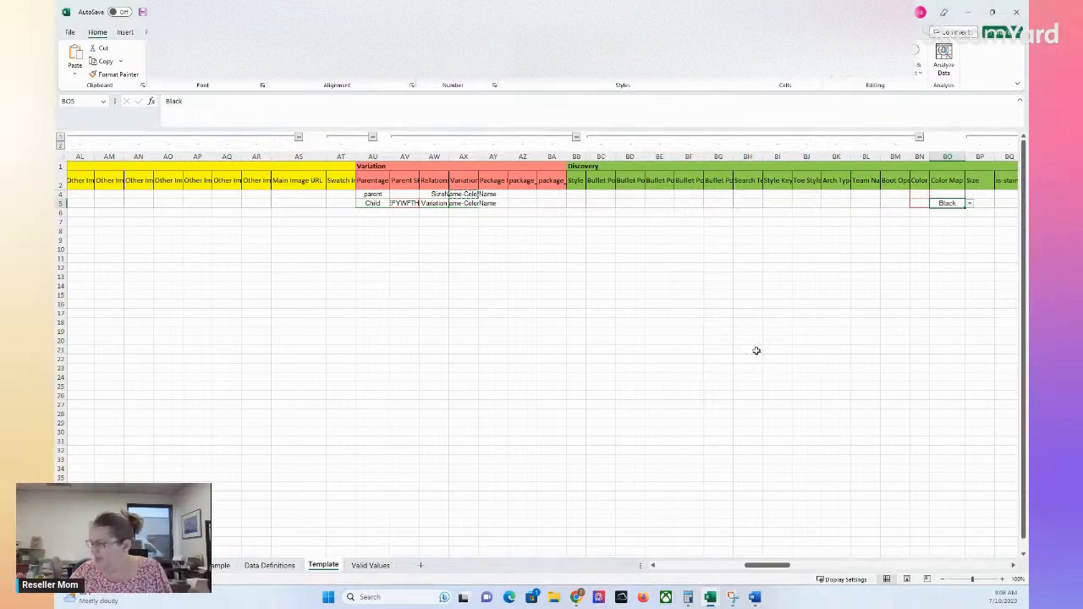
{"action": "left_click", "coordinate": [921, 204]}
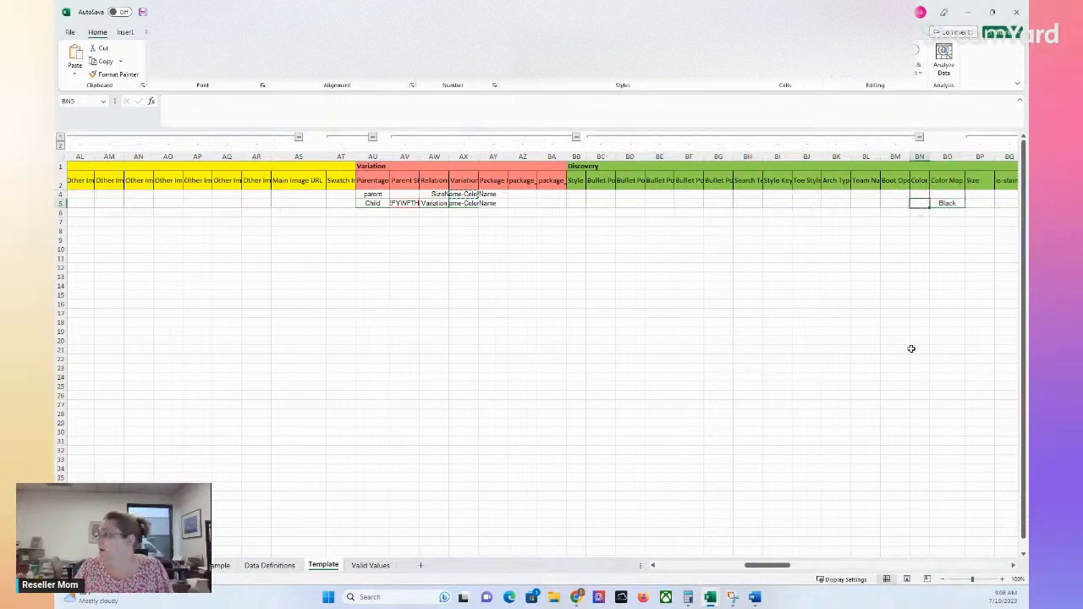
{"action": "key", "text": "Right"}
{"action": "key", "text": "Right"}
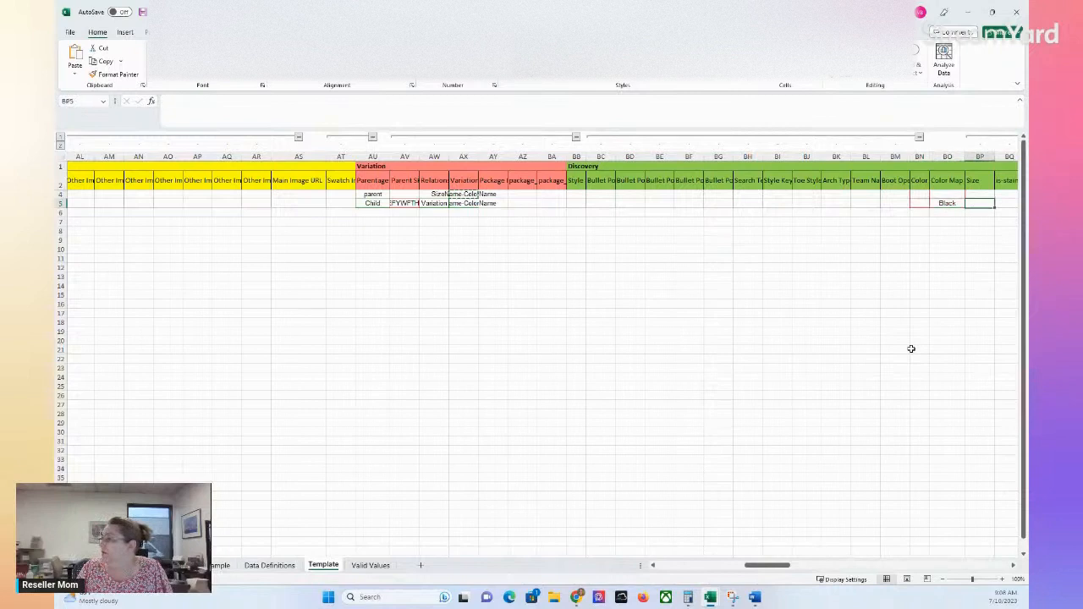
{"action": "key", "text": "Left"}
{"action": "key", "text": "Left"}
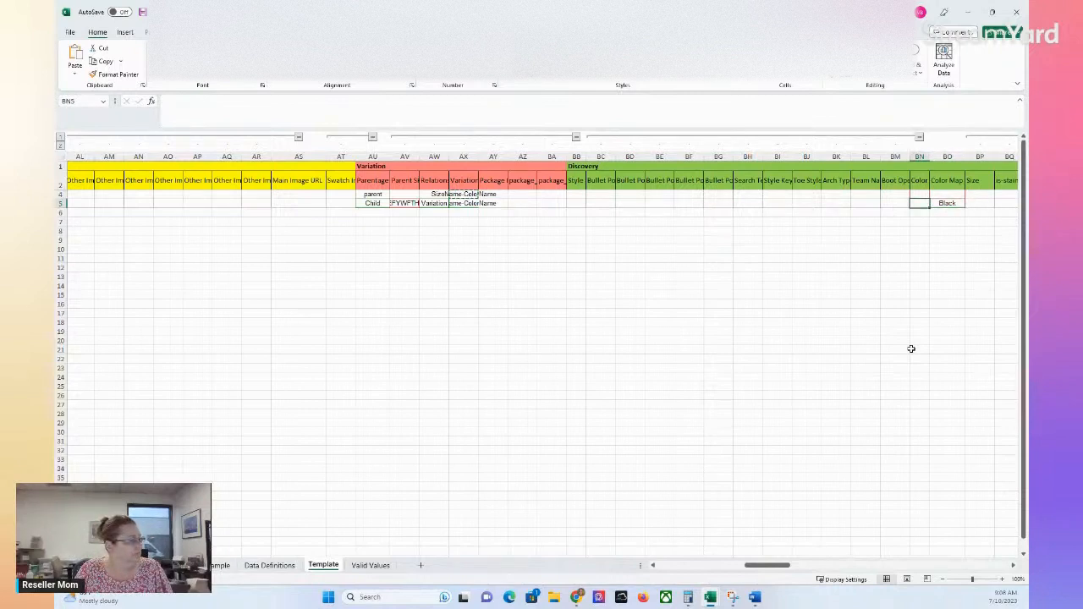
Step: Look through the Discovery columns of row 5 beyond Size as far as Collection, and return to the column after Size
{"action": "key", "text": "Right"}
{"action": "key", "text": "Right"}
{"action": "key", "text": "Right"}
{"action": "key", "text": "Right"}
{"action": "key", "text": "Right"}
{"action": "key", "text": "Right"}
{"action": "key", "text": "Right"}
{"action": "key", "text": "Right"}
{"action": "key", "text": "Right"}
{"action": "key", "text": "Right"}
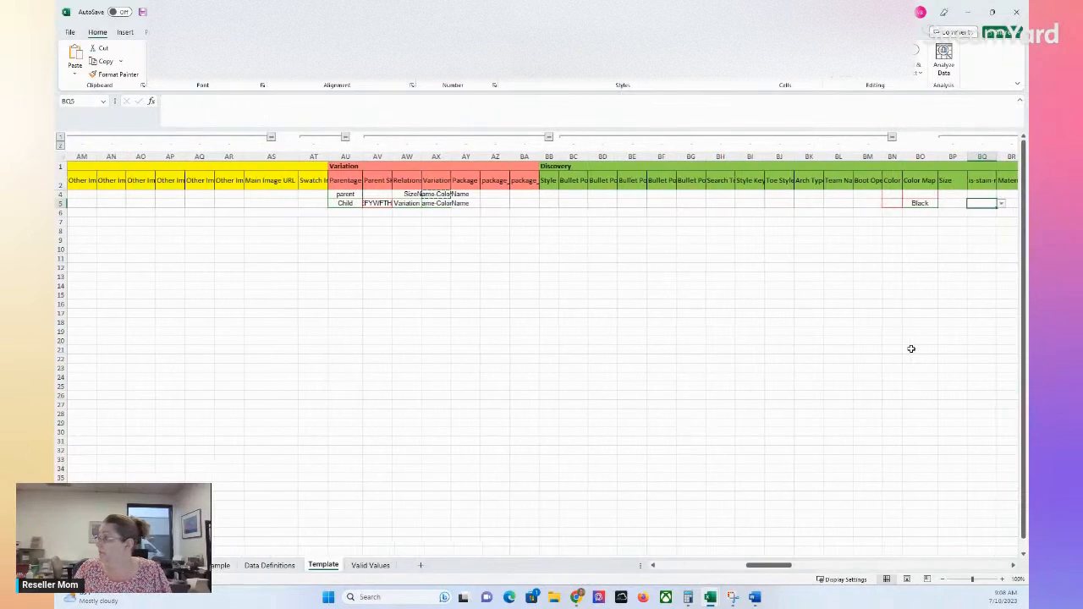
{"action": "key", "text": "Right"}
{"action": "key", "text": "Right"}
{"action": "key", "text": "Right"}
{"action": "key", "text": "Right"}
{"action": "key", "text": "Right"}
{"action": "key", "text": "Right"}
{"action": "key", "text": "Right"}
{"action": "key", "text": "Right"}
{"action": "key", "text": "Right"}
{"action": "key", "text": "Right"}
{"action": "key", "text": "Right"}
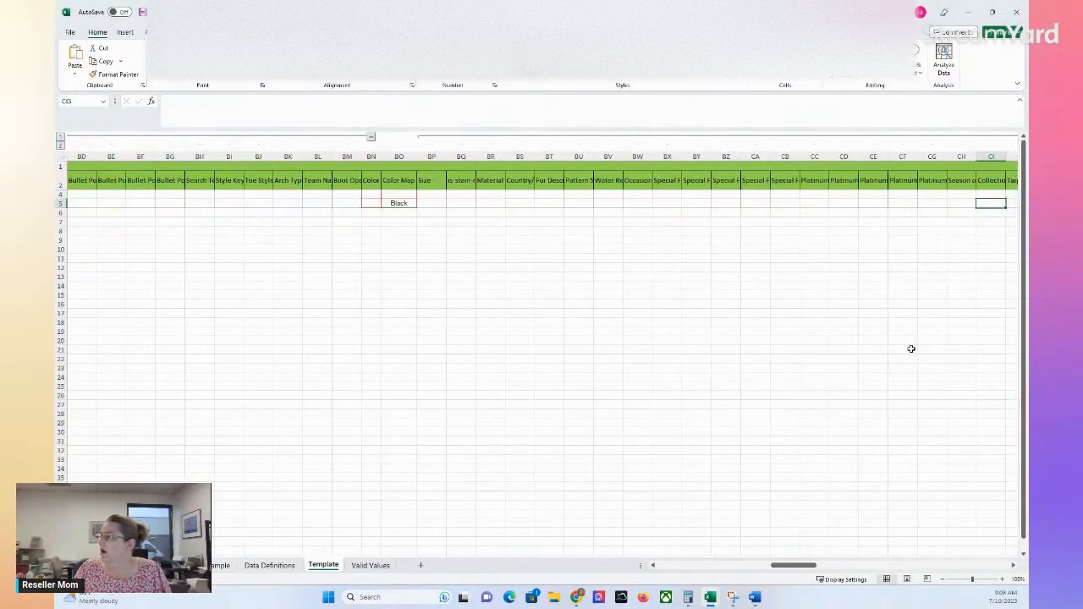
{"action": "key", "text": "Left"}
{"action": "key", "text": "Left"}
{"action": "key", "text": "Left"}
{"action": "key", "text": "Left"}
{"action": "key", "text": "Left"}
{"action": "key", "text": "Left"}
{"action": "key", "text": "Left"}
{"action": "key", "text": "Left"}
{"action": "key", "text": "Left"}
{"action": "key", "text": "Left"}
{"action": "key", "text": "Left"}
{"action": "key", "text": "Left"}
{"action": "key", "text": "Left"}
{"action": "key", "text": "Left"}
{"action": "key", "text": "Left"}
{"action": "key", "text": "Left"}
{"action": "key", "text": "Left"}
{"action": "key", "text": "Left"}
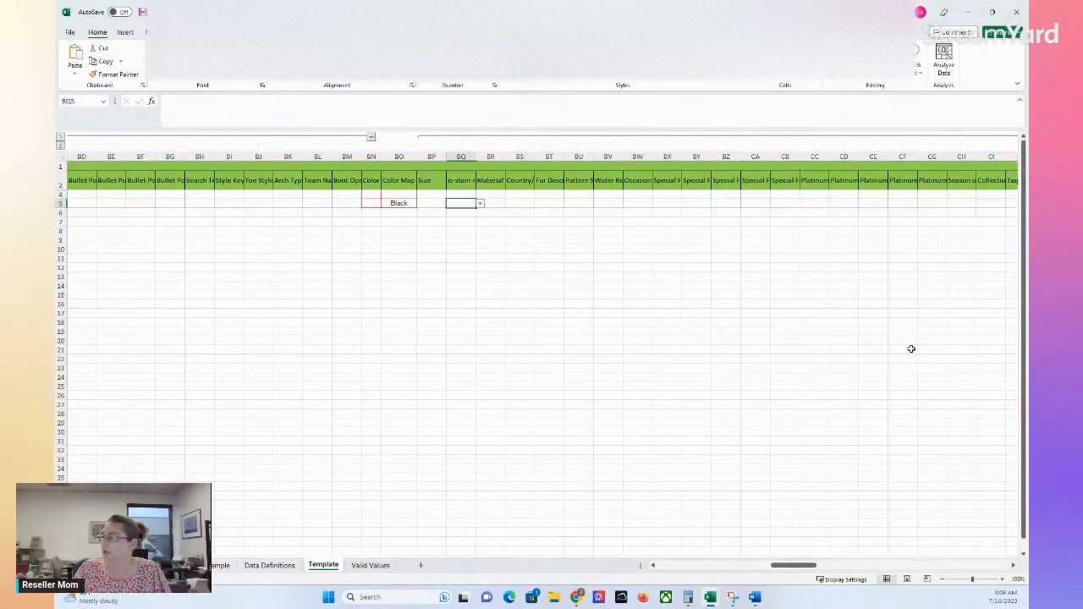
Step: Look through the remaining Discovery columns of row 5 up to the Supplier Package Type area of the Product Enrichment section
{"action": "key", "text": "Right"}
{"action": "key", "text": "Right"}
{"action": "key", "text": "Right"}
{"action": "key", "text": "Right"}
{"action": "key", "text": "Right"}
{"action": "key", "text": "Right"}
{"action": "key", "text": "Right"}
{"action": "key", "text": "Right"}
{"action": "key", "text": "Right"}
{"action": "key", "text": "Right"}
{"action": "key", "text": "Right"}
{"action": "key", "text": "Right"}
{"action": "key", "text": "Right"}
{"action": "key", "text": "Right"}
{"action": "key", "text": "Right"}
{"action": "key", "text": "Right"}
{"action": "key", "text": "Right"}
{"action": "key", "text": "Right"}
{"action": "key", "text": "Right"}
{"action": "key", "text": "Right"}
{"action": "key", "text": "Right"}
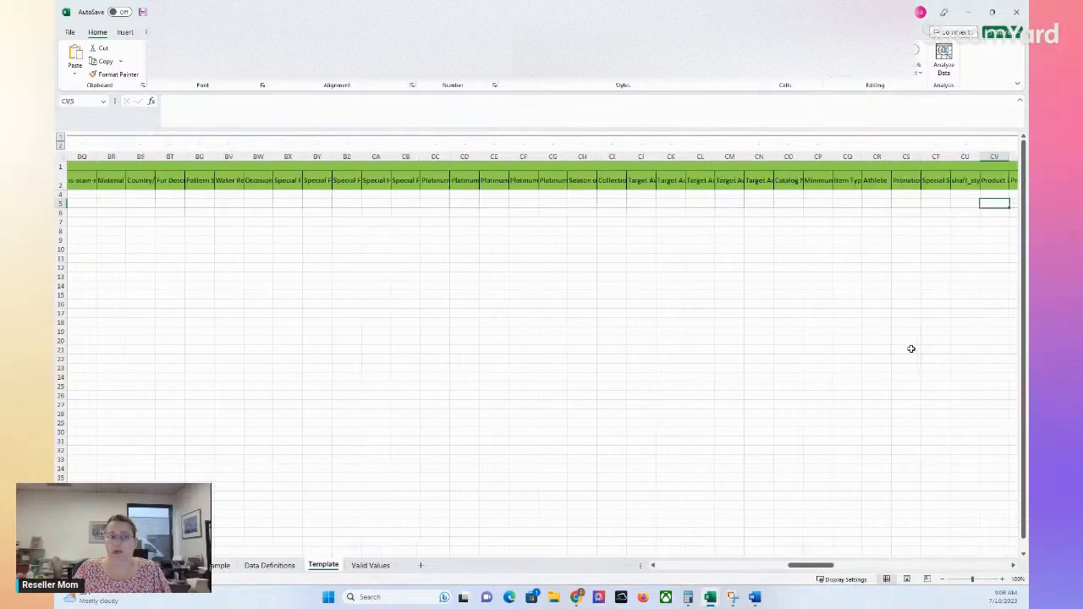
{"action": "key", "text": "Left"}
{"action": "key", "text": "Left"}
{"action": "key", "text": "Left"}
{"action": "key", "text": "Left"}
{"action": "key", "text": "Left"}
{"action": "key", "text": "Left"}
{"action": "key", "text": "Left"}
{"action": "key", "text": "Left"}
{"action": "key", "text": "Left"}
{"action": "key", "text": "Left"}
{"action": "key", "text": "Left"}
{"action": "key", "text": "Left"}
{"action": "key", "text": "Left"}
{"action": "key", "text": "Left"}
{"action": "key", "text": "Left"}
{"action": "key", "text": "Left"}
{"action": "key", "text": "Left"}
{"action": "key", "text": "Left"}
{"action": "key", "text": "Left"}
{"action": "key", "text": "Left"}
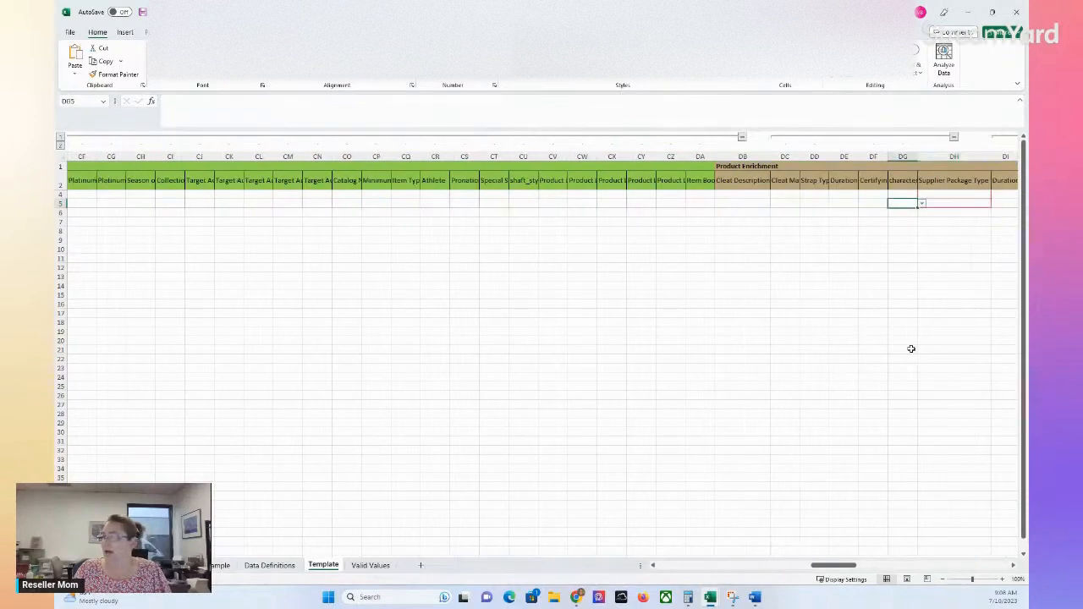
Step: Read the header notes of the last Platinum Keywords column and the Season of the Product column
{"action": "key", "text": "Up"}
{"action": "key", "text": "Up"}
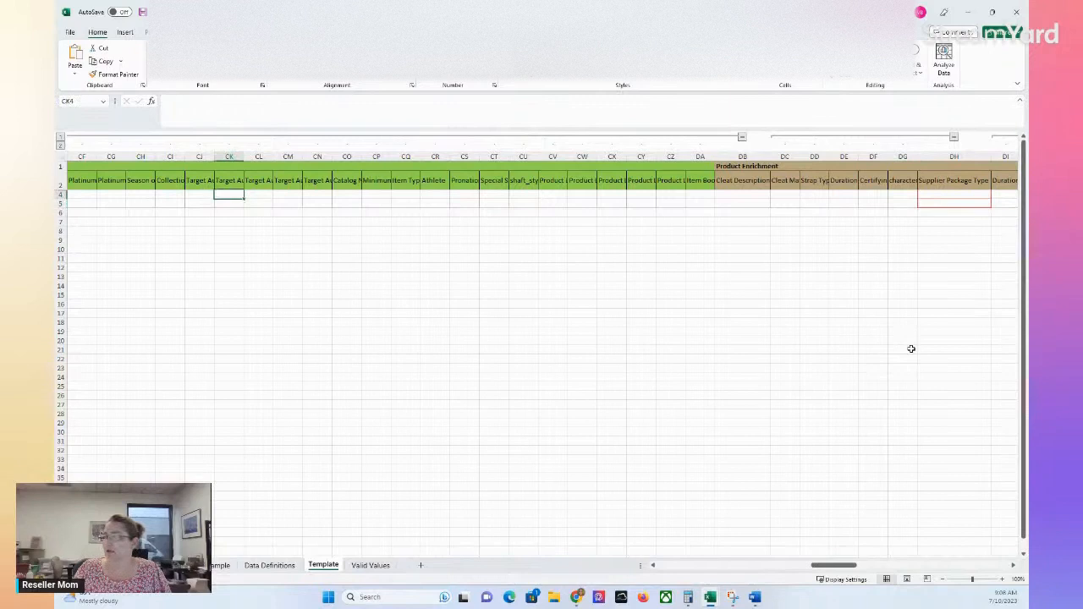
{"action": "key", "text": "Left"}
{"action": "key", "text": "Left"}
{"action": "key", "text": "Left"}
{"action": "key", "text": "Left"}
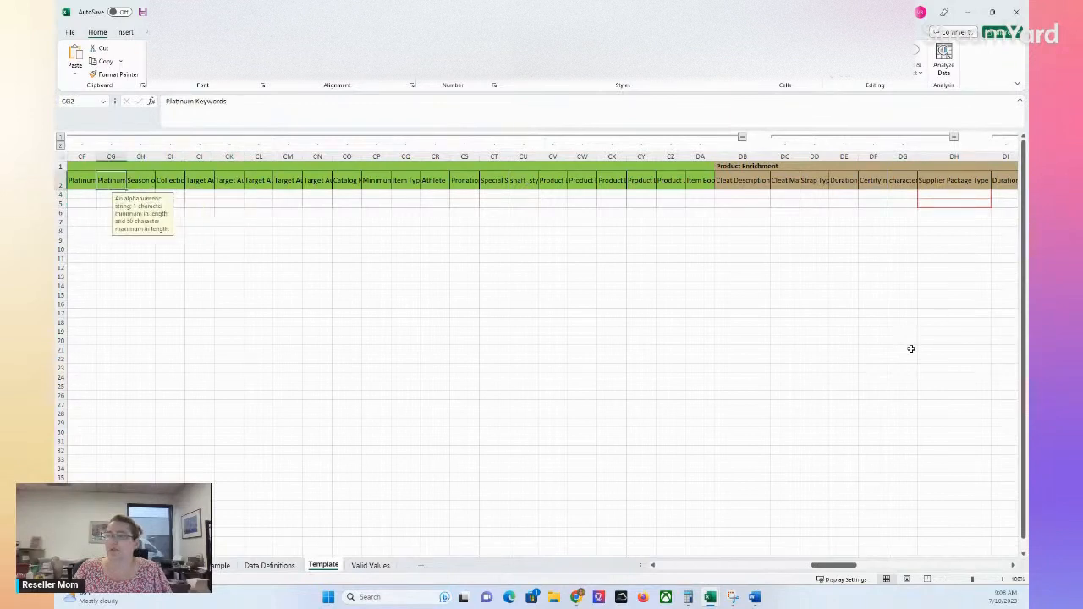
{"action": "key", "text": "Left"}
{"action": "key", "text": "Right"}
{"action": "key", "text": "Right"}
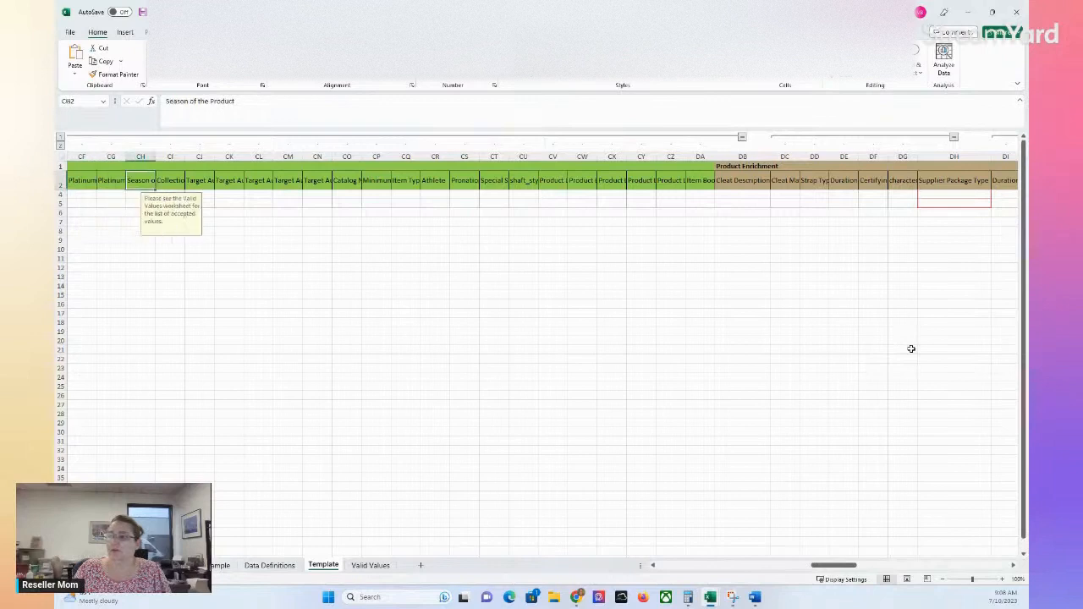
{"action": "key", "text": "Left"}
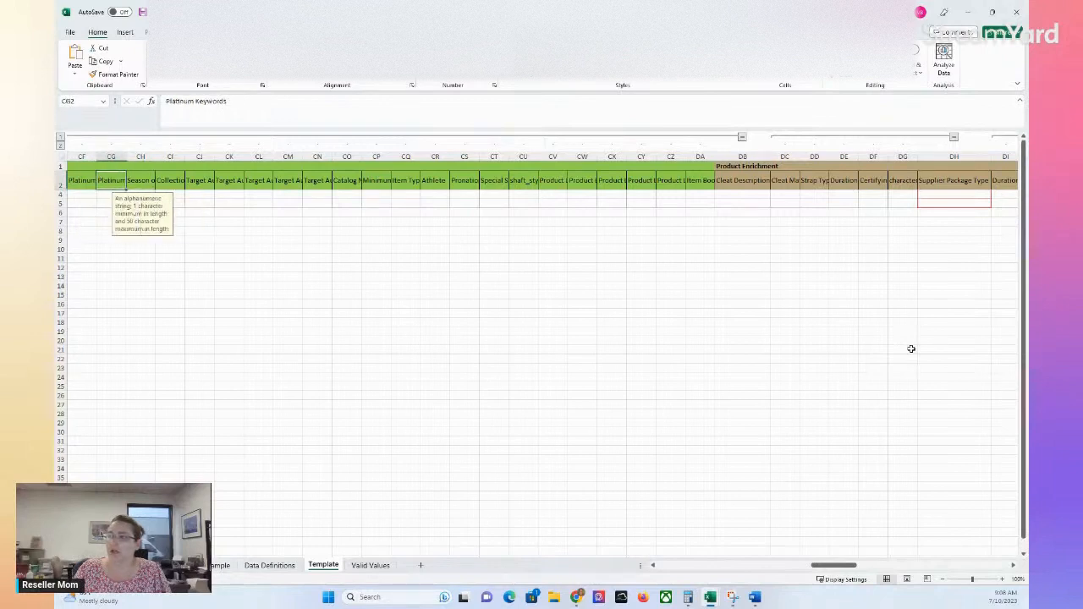
{"action": "key", "text": "Right"}
{"action": "key", "text": "Down"}
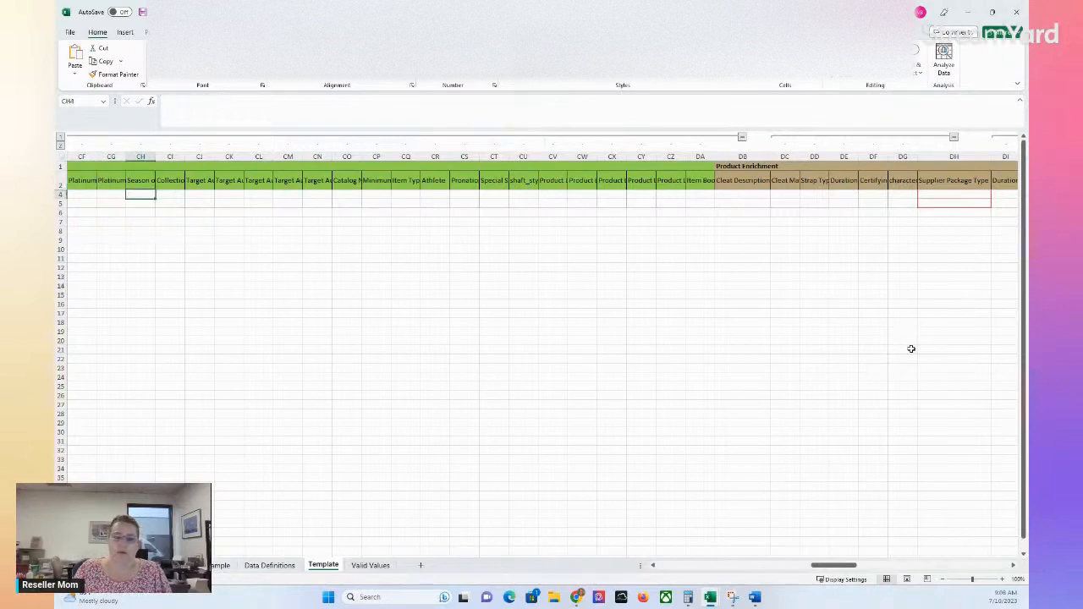
{"action": "key", "text": "Down"}
{"action": "key", "text": "Right"}
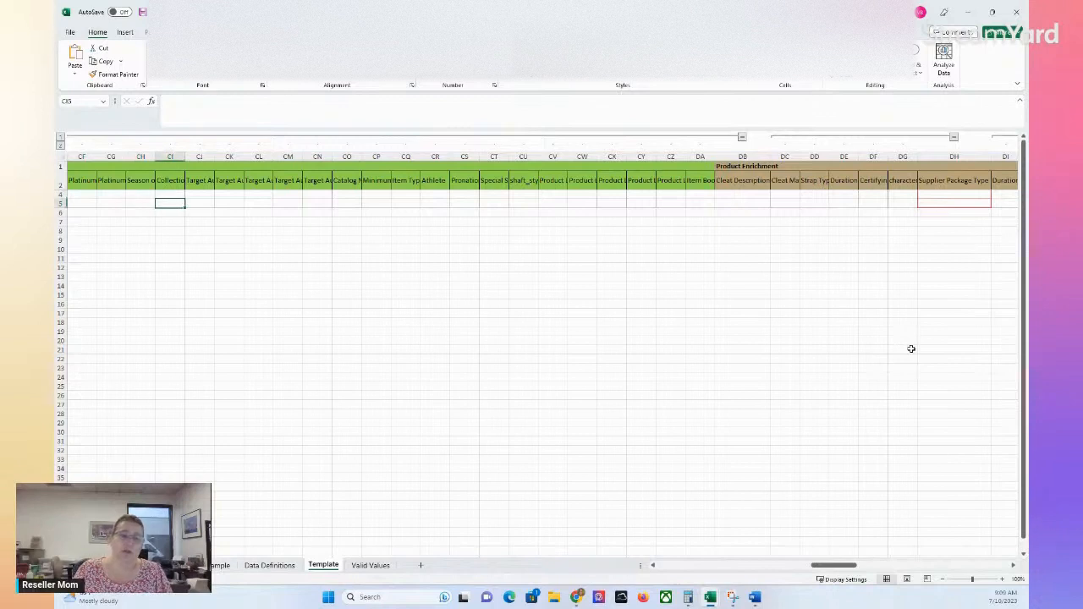
Step: Look across the Product Enrichment columns of row 5 to Shipping Weight in Dimensions, and return to the child's Supplier Package Type cell
{"action": "key", "text": "Right"}
{"action": "key", "text": "Right"}
{"action": "key", "text": "Right"}
{"action": "key", "text": "Right"}
{"action": "key", "text": "Right"}
{"action": "key", "text": "Right"}
{"action": "key", "text": "Right"}
{"action": "key", "text": "Right"}
{"action": "key", "text": "Right"}
{"action": "key", "text": "Right"}
{"action": "key", "text": "Right"}
{"action": "key", "text": "Right"}
{"action": "key", "text": "Right"}
{"action": "key", "text": "Right"}
{"action": "key", "text": "Right"}
{"action": "key", "text": "Right"}
{"action": "key", "text": "Right"}
{"action": "key", "text": "Right"}
{"action": "key", "text": "Right"}
{"action": "key", "text": "Right"}
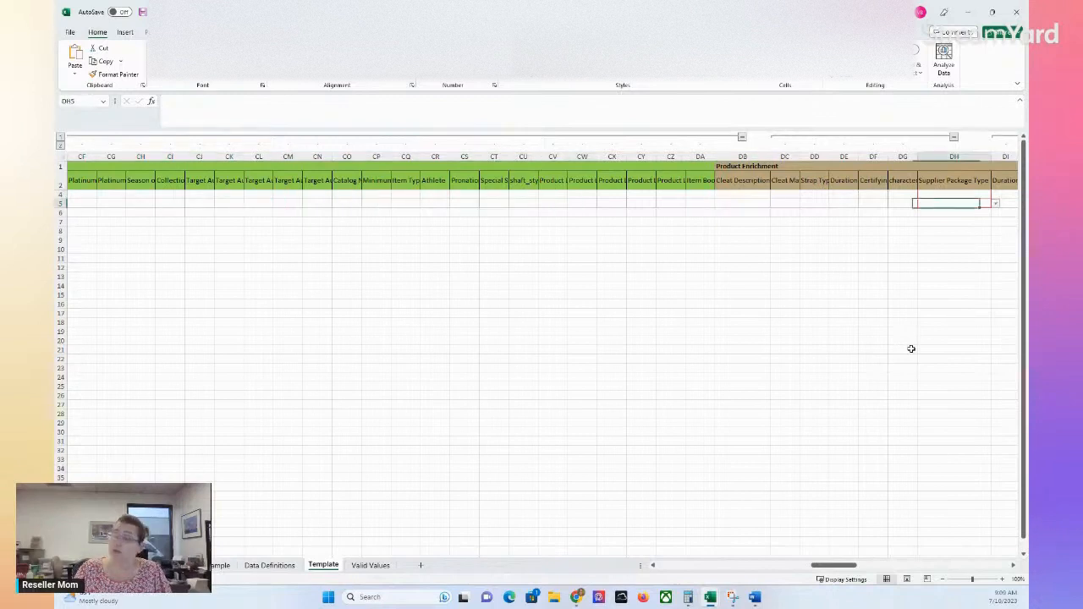
{"action": "key", "text": "Right"}
{"action": "key", "text": "Right"}
{"action": "key", "text": "Right"}
{"action": "key", "text": "Right"}
{"action": "key", "text": "Right"}
{"action": "key", "text": "Right"}
{"action": "key", "text": "Right"}
{"action": "key", "text": "Right"}
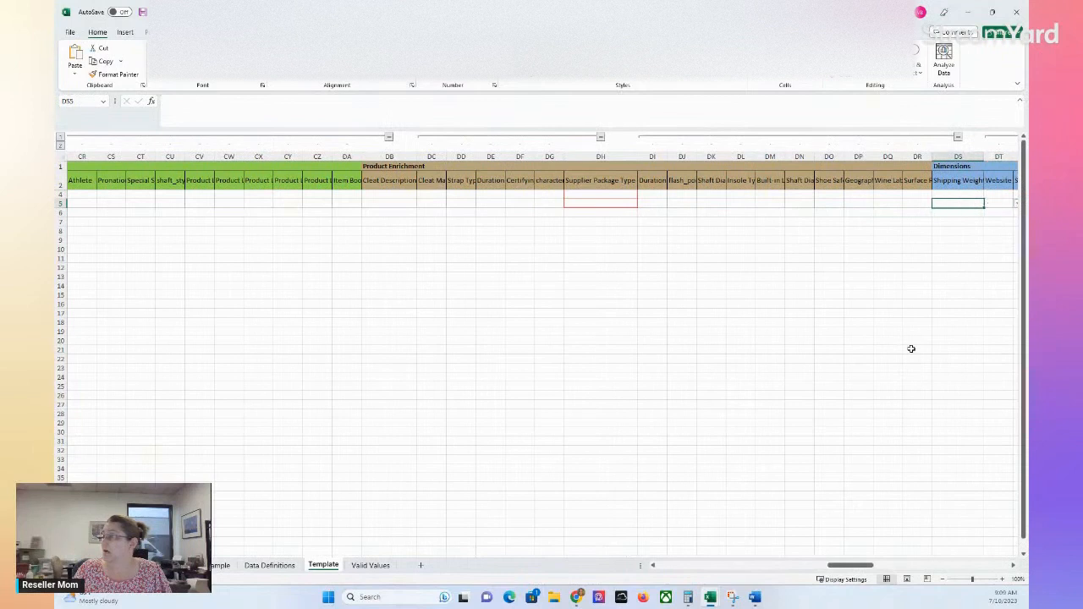
{"action": "key", "text": "Left"}
{"action": "key", "text": "Left"}
{"action": "key", "text": "Left"}
{"action": "key", "text": "Left"}
{"action": "key", "text": "Left"}
{"action": "key", "text": "Left"}
{"action": "key", "text": "Left"}
{"action": "key", "text": "Left"}
{"action": "key", "text": "Left"}
{"action": "key", "text": "Left"}
{"action": "key", "text": "Left"}
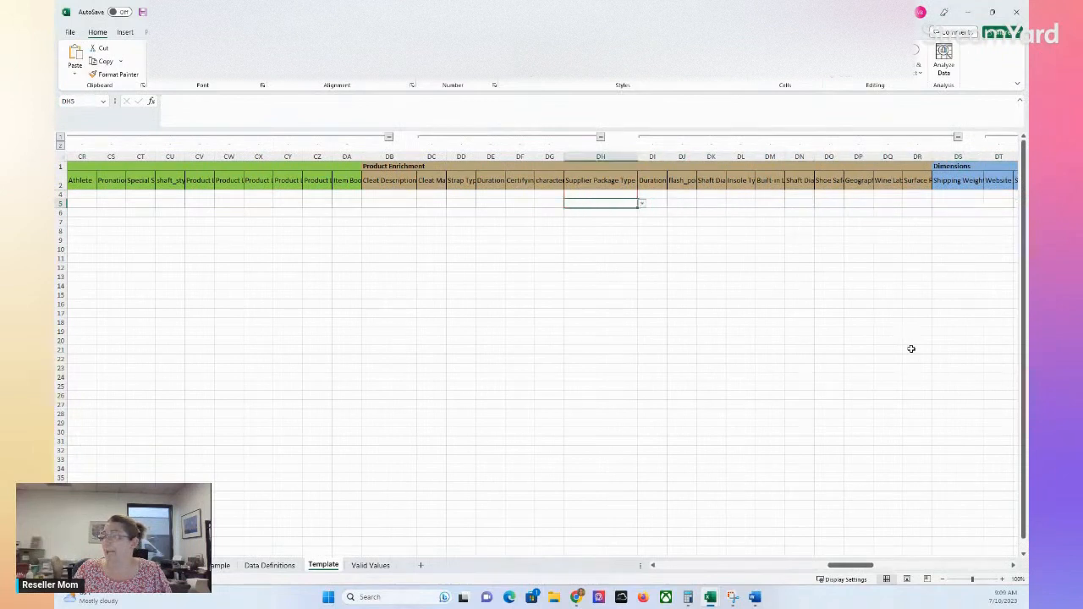
Step: Read the header notes of the Product Enrichment columns from Cleat Material Type to Supplier Package Type
{"action": "key", "text": "Up"}
{"action": "key", "text": "Up"}
{"action": "key", "text": "Up"}
{"action": "key", "text": "Left"}
{"action": "key", "text": "Left"}
{"action": "key", "text": "Left"}
{"action": "key", "text": "Left"}
{"action": "key", "text": "Left"}
{"action": "key", "text": "Left"}
{"action": "key", "text": "Right"}
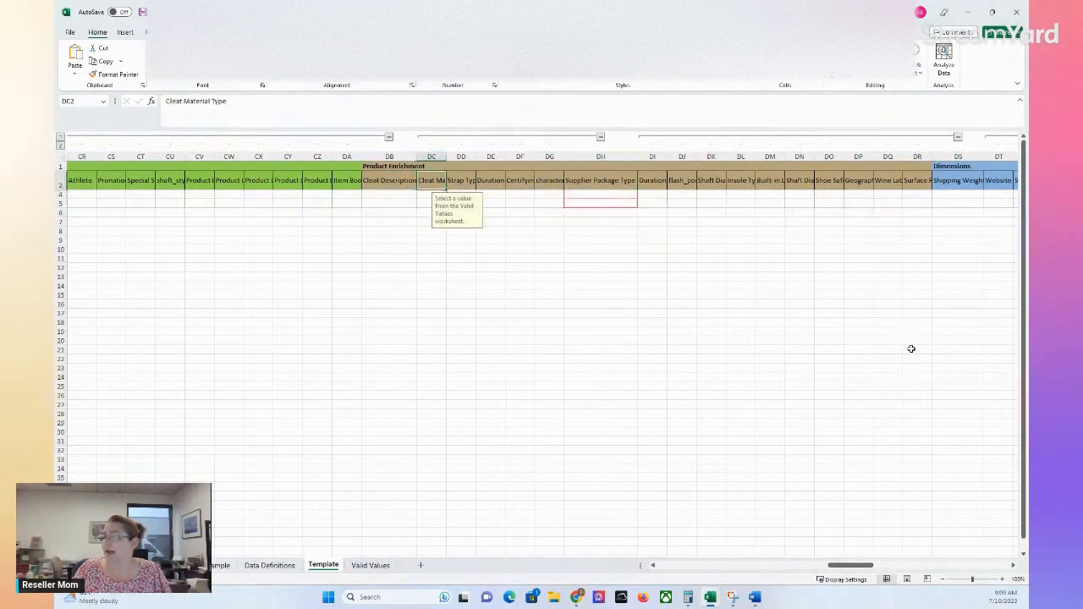
{"action": "key", "text": "Right"}
{"action": "key", "text": "Right"}
{"action": "key", "text": "Right"}
{"action": "key", "text": "Right"}
{"action": "key", "text": "Right"}
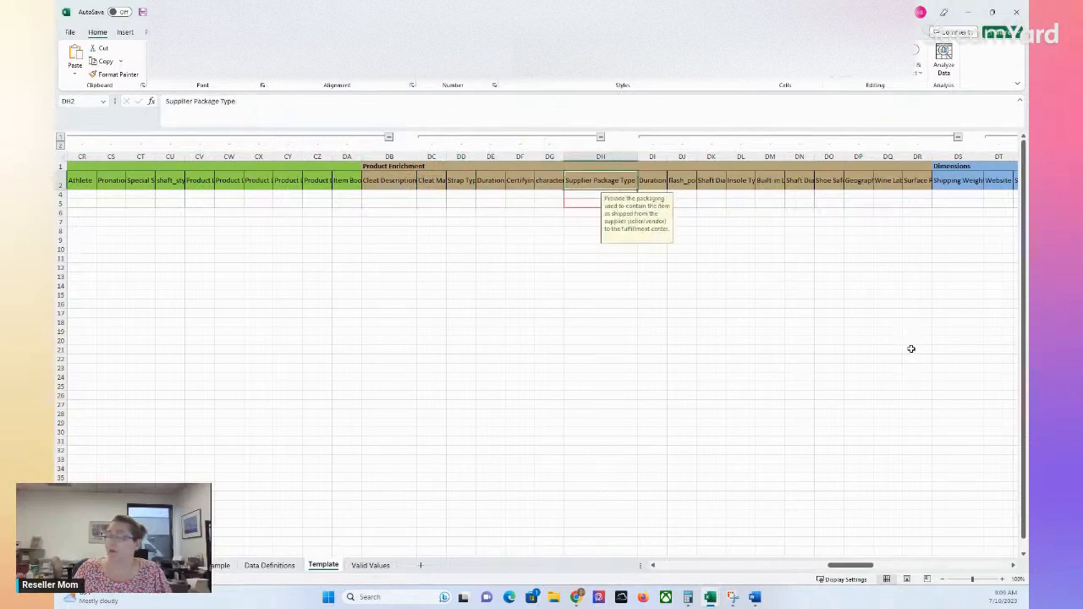
Step: Check the options offered for the parent row's Supplier Package Type and reread the column's header note
{"action": "key", "text": "Right"}
{"action": "key", "text": "Left"}
{"action": "key", "text": "Down"}
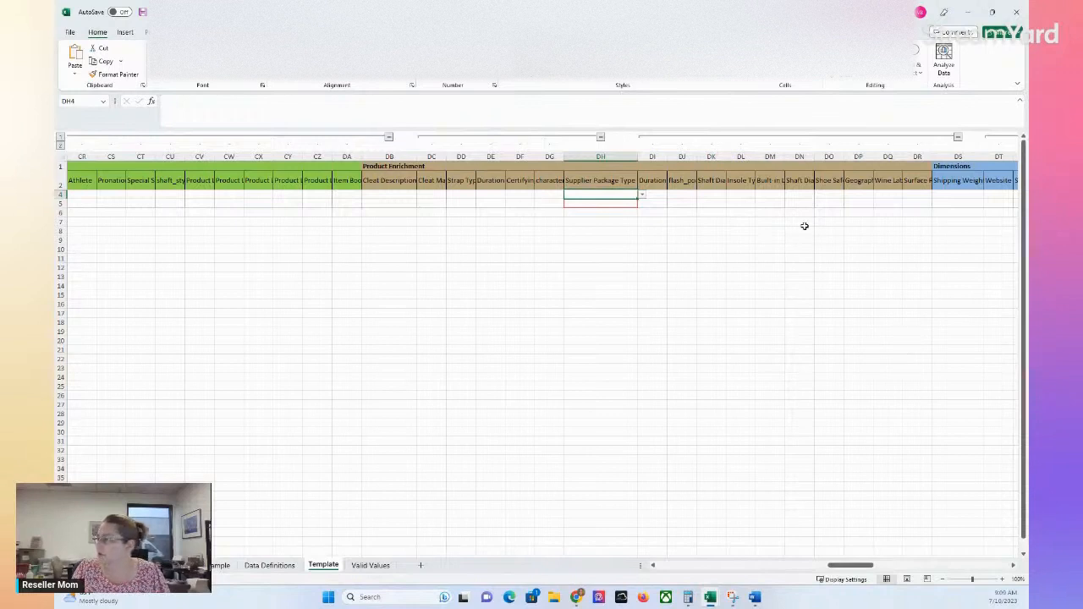
{"action": "left_click", "coordinate": [641, 198]}
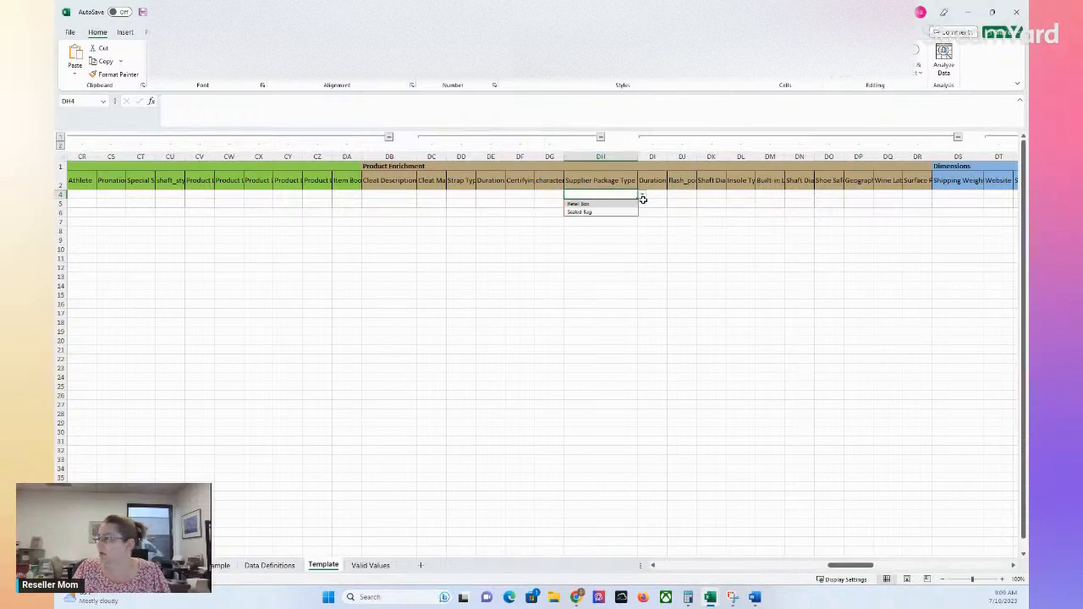
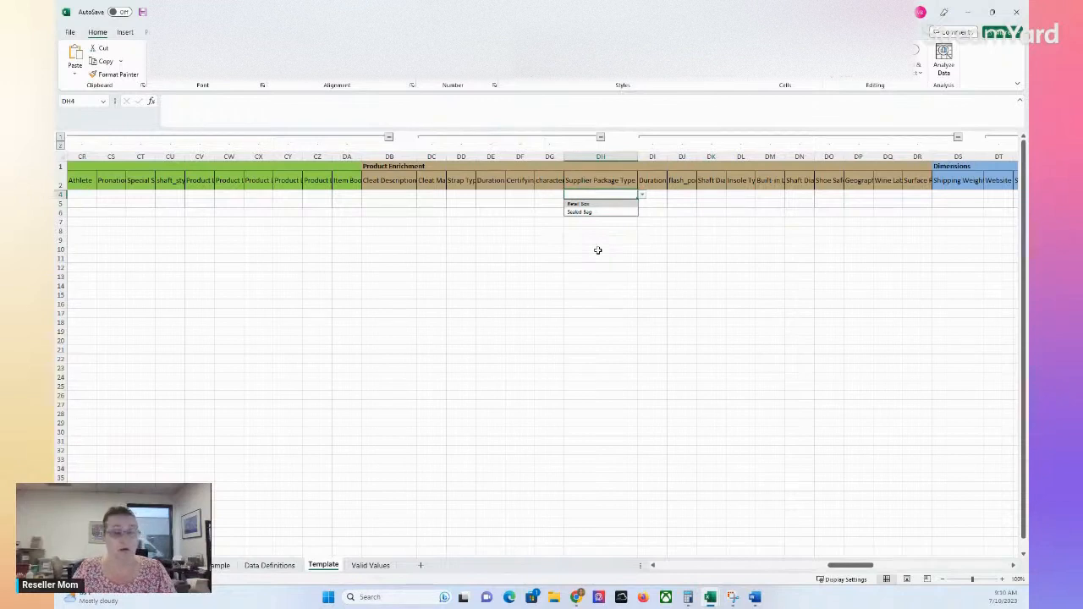
{"action": "left_click", "coordinate": [649, 248]}
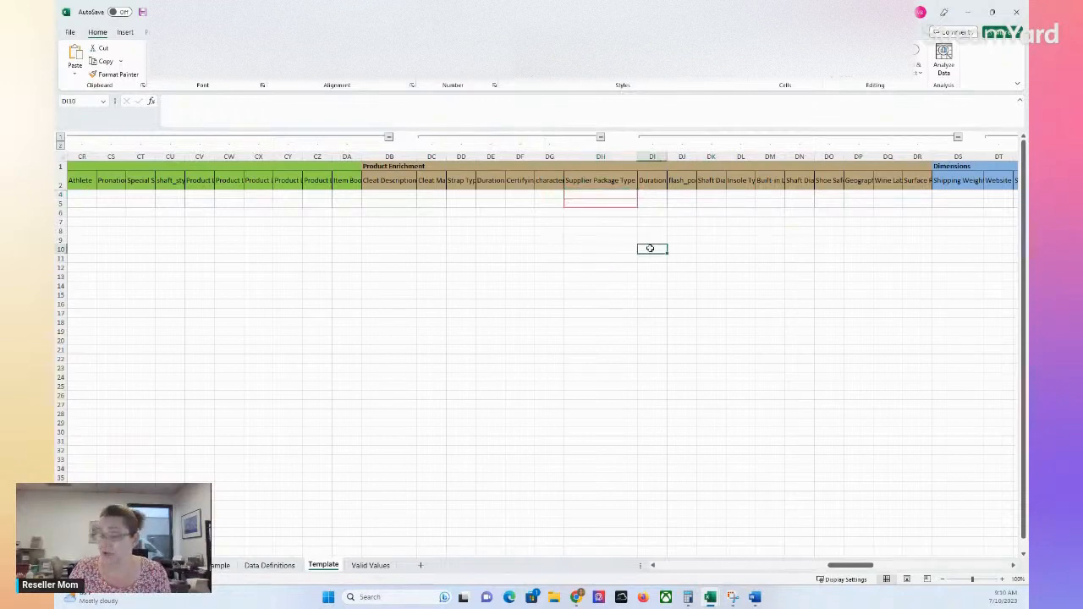
{"action": "left_click", "coordinate": [577, 202]}
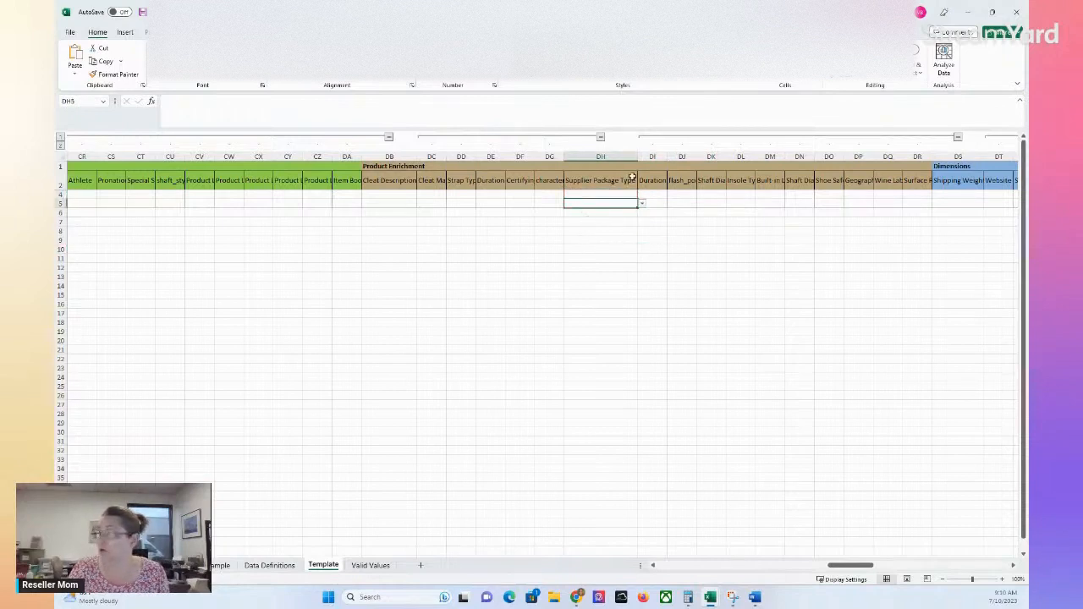
{"action": "left_click", "coordinate": [627, 180]}
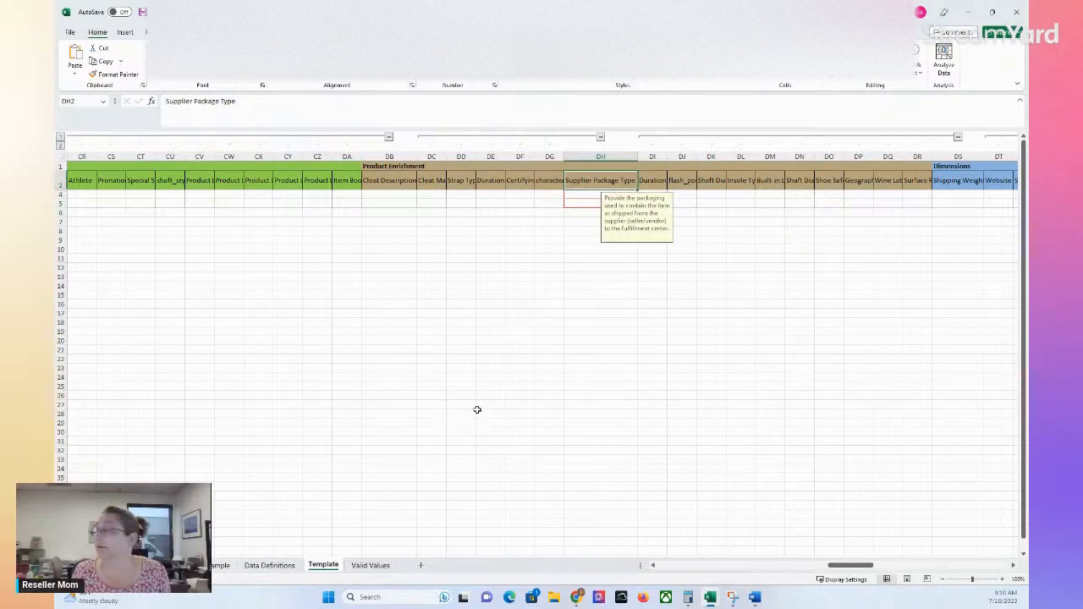
Step: Look along the header row through the Dimensions section into Compliance, and read the Shipping Weight header note
{"action": "key", "text": "Right"}
{"action": "key", "text": "Right"}
{"action": "key", "text": "Right"}
{"action": "key", "text": "Right"}
{"action": "key", "text": "Right"}
{"action": "key", "text": "Right"}
{"action": "key", "text": "Right"}
{"action": "key", "text": "Right"}
{"action": "key", "text": "Right"}
{"action": "key", "text": "Right"}
{"action": "key", "text": "Right"}
{"action": "key", "text": "Right"}
{"action": "key", "text": "Right"}
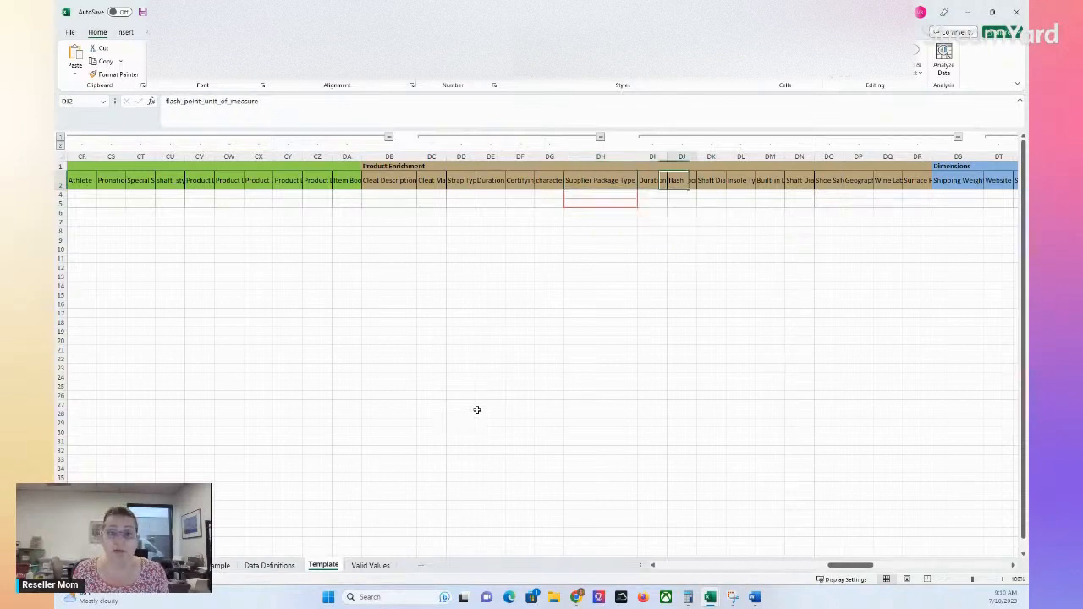
{"action": "key", "text": "Right"}
{"action": "key", "text": "Right"}
{"action": "key", "text": "Right"}
{"action": "key", "text": "Right"}
{"action": "key", "text": "Right"}
{"action": "key", "text": "Right"}
{"action": "key", "text": "Right"}
{"action": "key", "text": "Right"}
{"action": "key", "text": "Right"}
{"action": "key", "text": "Right"}
{"action": "key", "text": "Right"}
{"action": "key", "text": "Right"}
{"action": "key", "text": "Right"}
{"action": "key", "text": "Right"}
{"action": "key", "text": "Right"}
{"action": "key", "text": "Right"}
{"action": "key", "text": "Right"}
{"action": "key", "text": "Right"}
{"action": "key", "text": "Right"}
{"action": "key", "text": "Right"}
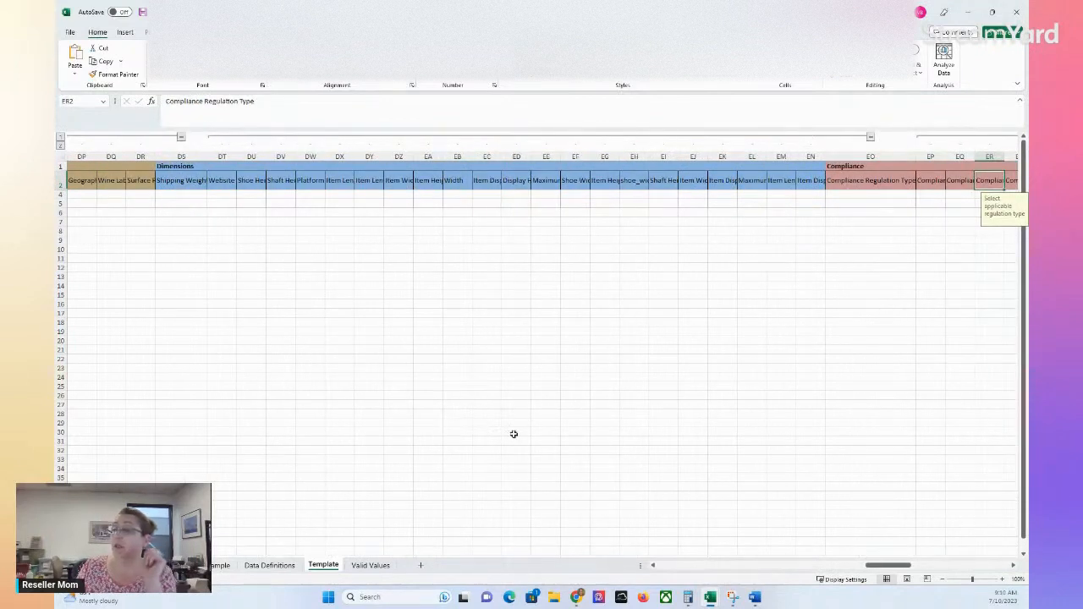
{"action": "left_click", "coordinate": [182, 180]}
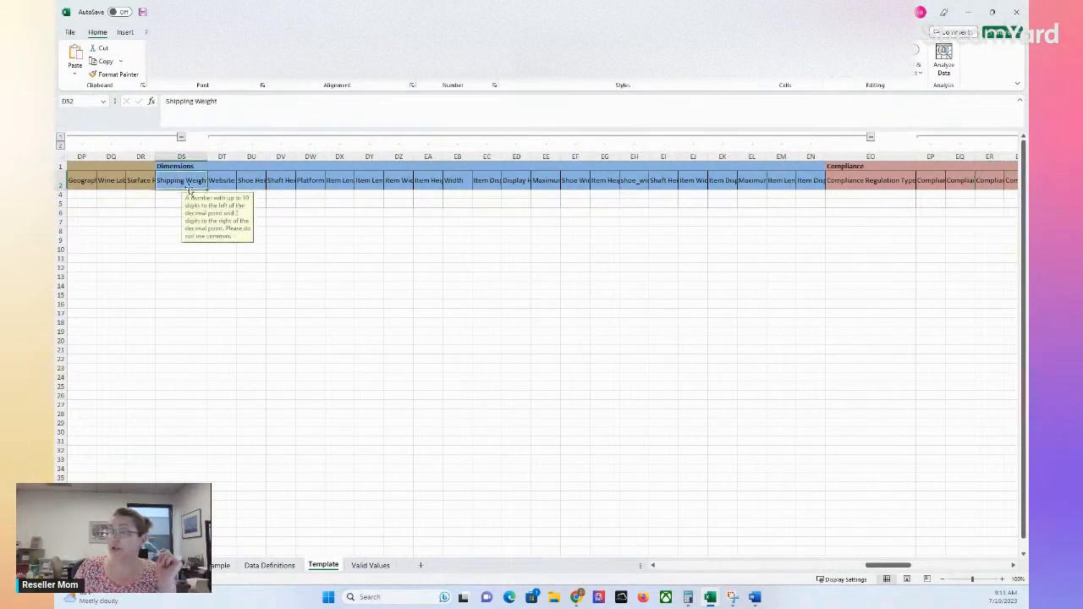
{"action": "left_click", "coordinate": [374, 248]}
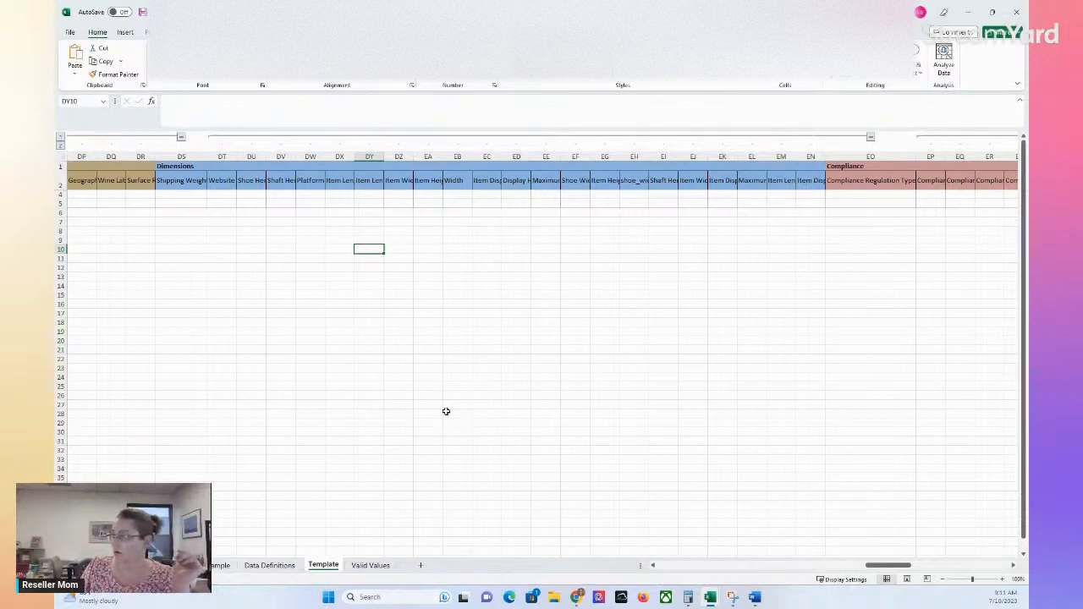
Step: Look through the Compliance columns of row 4 from the end of Dimensions into the Offer section
{"action": "left_click", "coordinate": [787, 196]}
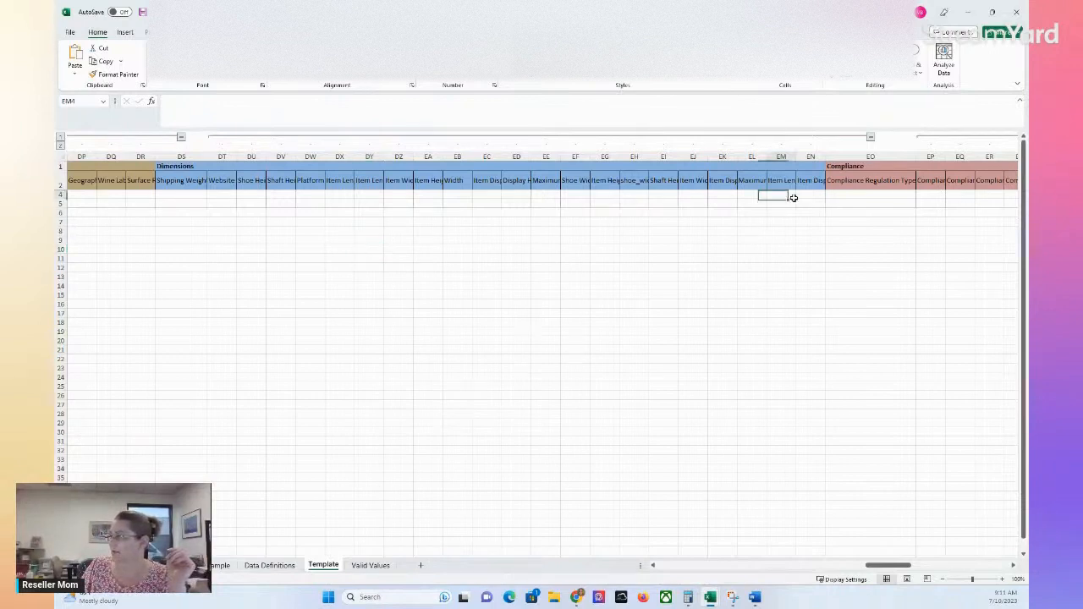
{"action": "key", "text": "Right"}
{"action": "key", "text": "Right"}
{"action": "key", "text": "Right"}
{"action": "key", "text": "Right"}
{"action": "key", "text": "Right"}
{"action": "key", "text": "Right"}
{"action": "key", "text": "Right"}
{"action": "key", "text": "Right"}
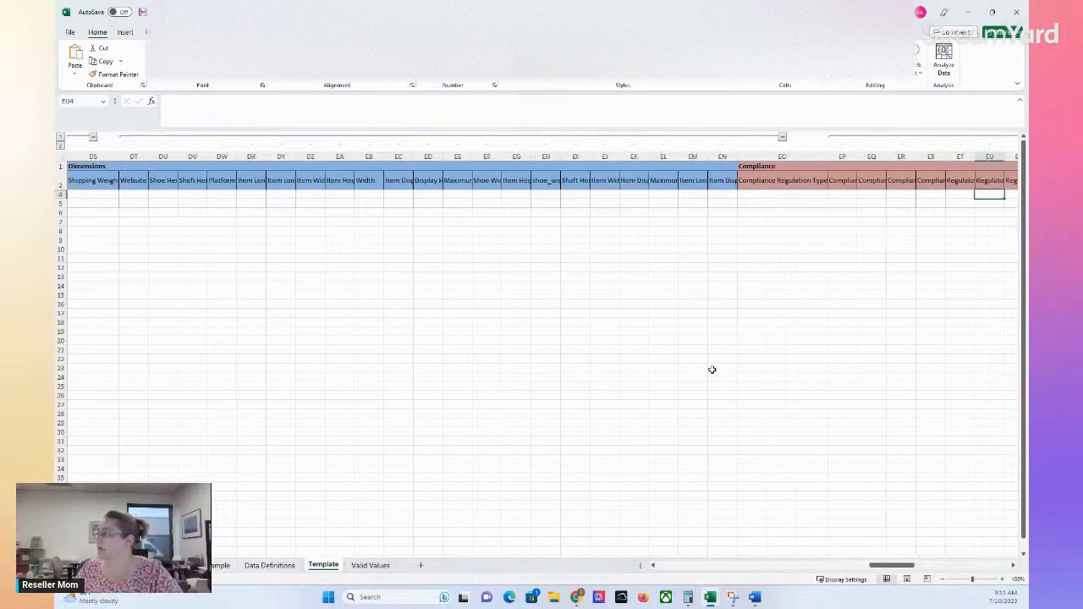
{"action": "key", "text": "Right"}
{"action": "key", "text": "Right"}
{"action": "key", "text": "Right"}
{"action": "key", "text": "Right"}
{"action": "key", "text": "Right"}
{"action": "key", "text": "Right"}
{"action": "key", "text": "Right"}
{"action": "key", "text": "Right"}
{"action": "key", "text": "Right"}
{"action": "key", "text": "Right"}
{"action": "key", "text": "Right"}
{"action": "key", "text": "Right"}
{"action": "key", "text": "Right"}
{"action": "key", "text": "Right"}
{"action": "key", "text": "Right"}
{"action": "key", "text": "Right"}
{"action": "key", "text": "Right"}
{"action": "key", "text": "Right"}
{"action": "key", "text": "Right"}
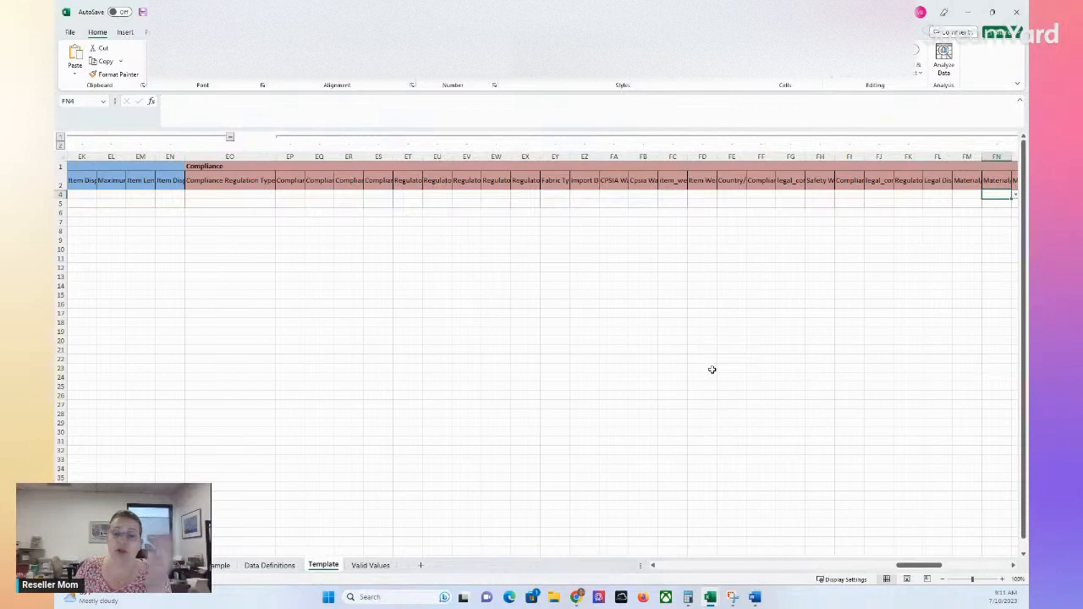
{"action": "key", "text": "Right"}
{"action": "key", "text": "Right"}
{"action": "key", "text": "Right"}
{"action": "key", "text": "Right"}
{"action": "key", "text": "Right"}
{"action": "key", "text": "Right"}
{"action": "key", "text": "Right"}
{"action": "key", "text": "Right"}
{"action": "key", "text": "Right"}
{"action": "key", "text": "Right"}
{"action": "key", "text": "Right"}
{"action": "key", "text": "Right"}
{"action": "key", "text": "Right"}
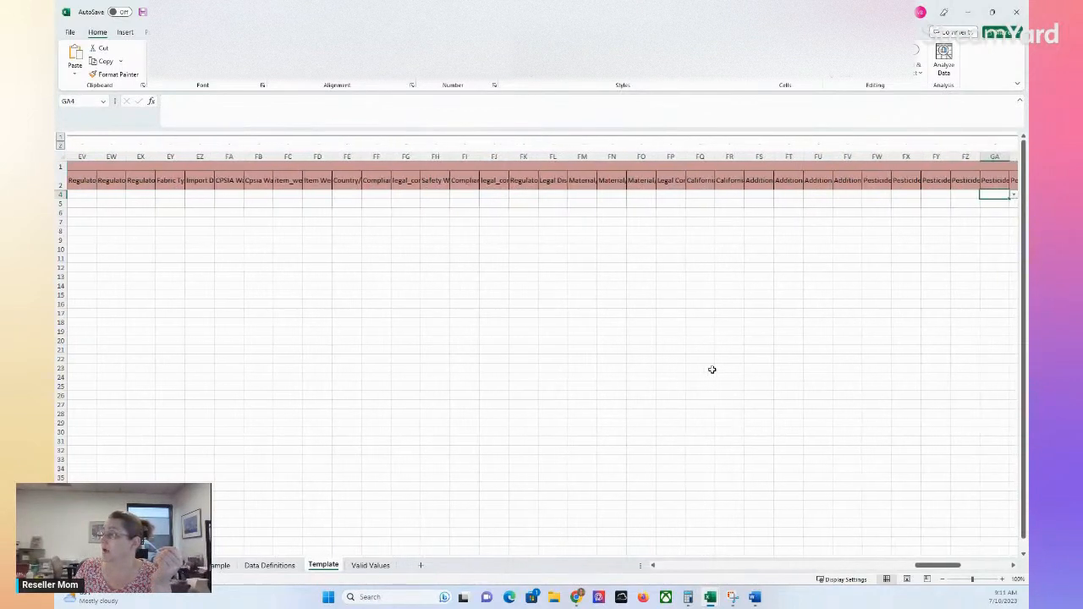
{"action": "key", "text": "Right"}
{"action": "key", "text": "Right"}
{"action": "key", "text": "Right"}
{"action": "key", "text": "Right"}
{"action": "key", "text": "Right"}
{"action": "key", "text": "Right"}
{"action": "key", "text": "Right"}
{"action": "key", "text": "Right"}
{"action": "key", "text": "Right"}
{"action": "key", "text": "Right"}
{"action": "key", "text": "Right"}
{"action": "key", "text": "Right"}
{"action": "key", "text": "Right"}
{"action": "key", "text": "Right"}
{"action": "key", "text": "Right"}
{"action": "key", "text": "Right"}
{"action": "key", "text": "Right"}
{"action": "key", "text": "Right"}
{"action": "key", "text": "Right"}
{"action": "key", "text": "Right"}
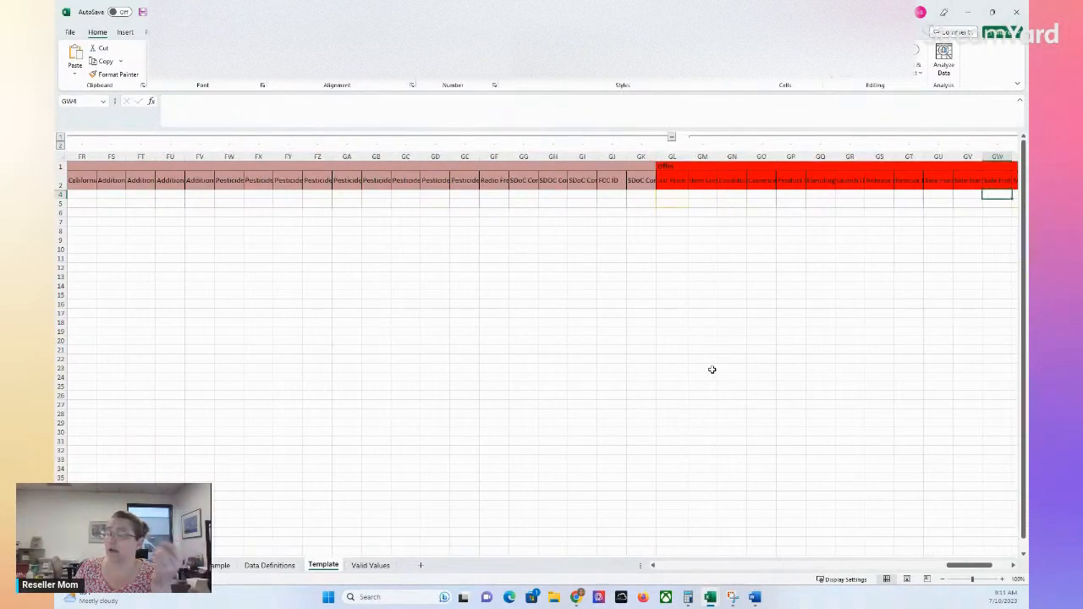
Step: Look through the remaining Offer columns of row 4 past Offer Start Date to the end of the template
{"action": "key", "text": "Right"}
{"action": "key", "text": "Right"}
{"action": "key", "text": "Right"}
{"action": "key", "text": "Right"}
{"action": "key", "text": "Right"}
{"action": "key", "text": "Right"}
{"action": "key", "text": "Right"}
{"action": "key", "text": "Right"}
{"action": "key", "text": "Right"}
{"action": "key", "text": "Right"}
{"action": "key", "text": "Right"}
{"action": "key", "text": "Right"}
{"action": "key", "text": "Right"}
{"action": "key", "text": "Right"}
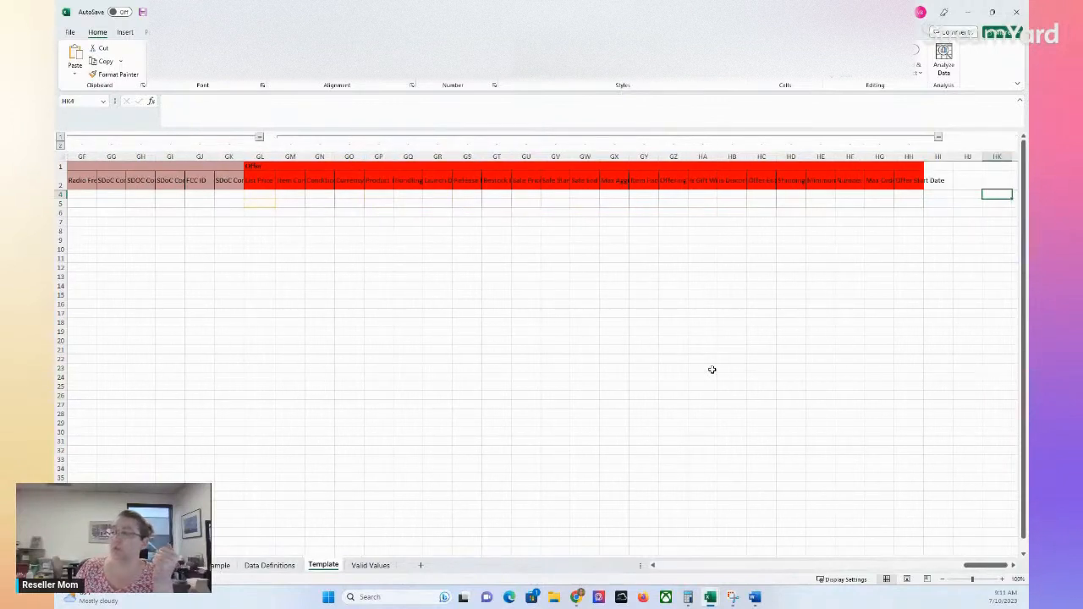
Step: Read the header notes of the Condition Note and Item Condition columns in the Offer section
{"action": "left_click", "coordinate": [320, 154]}
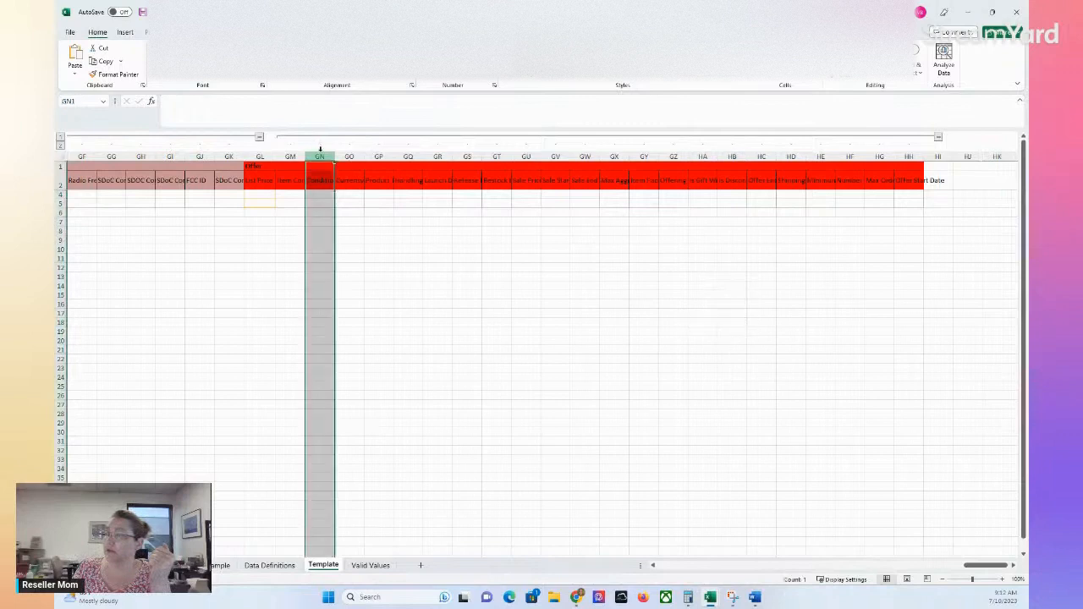
{"action": "left_click", "coordinate": [287, 287]}
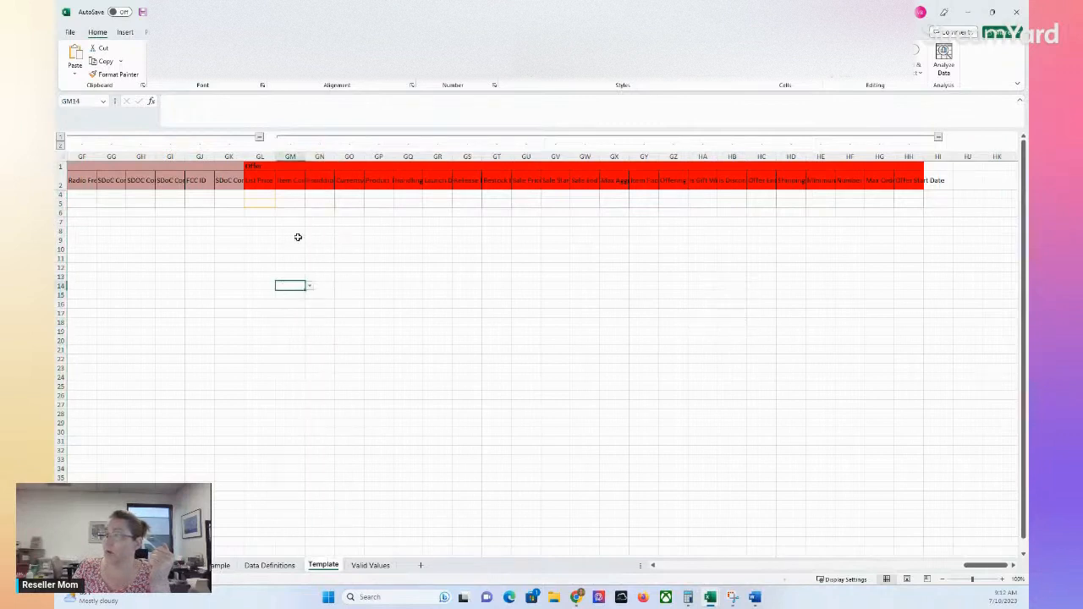
{"action": "left_click", "coordinate": [326, 203]}
{"action": "left_click", "coordinate": [323, 183]}
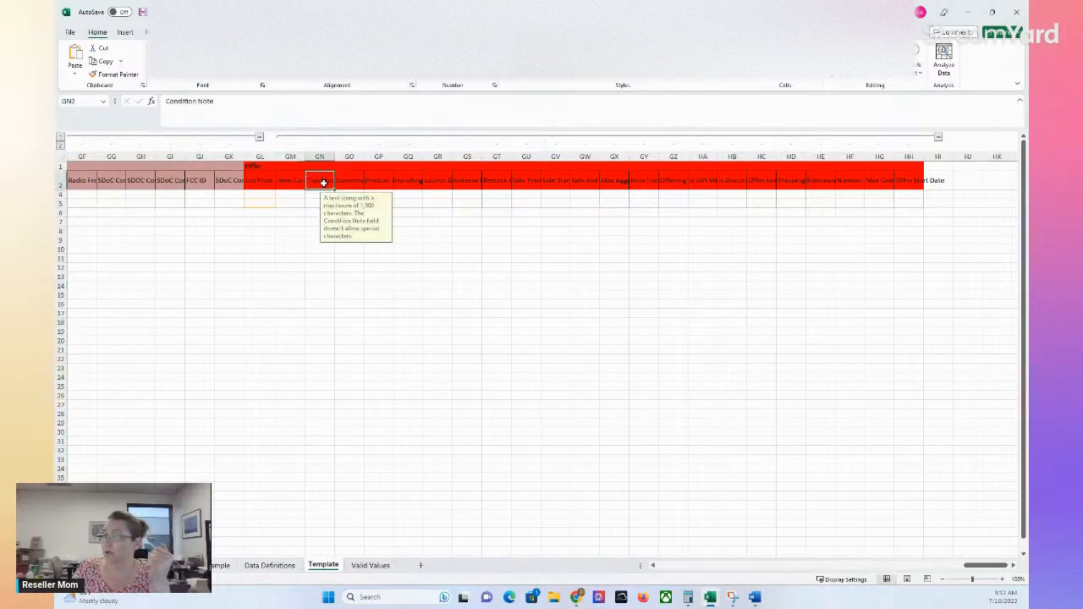
{"action": "left_click", "coordinate": [288, 182]}
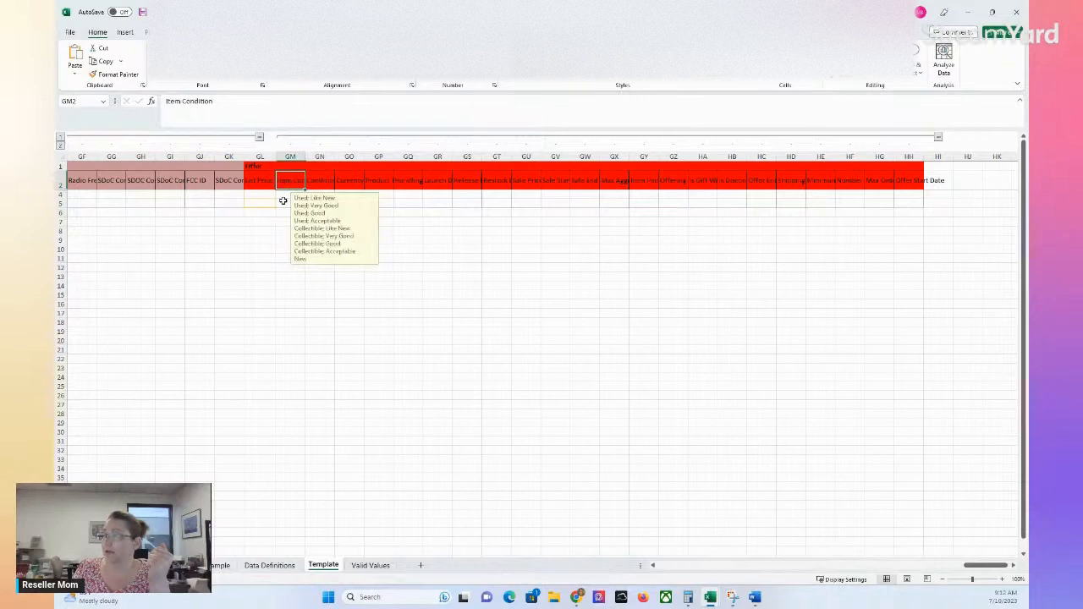
Step: Set the Item Condition of the child in row 5 to New
{"action": "left_click", "coordinate": [284, 204]}
{"action": "left_click", "coordinate": [308, 204]}
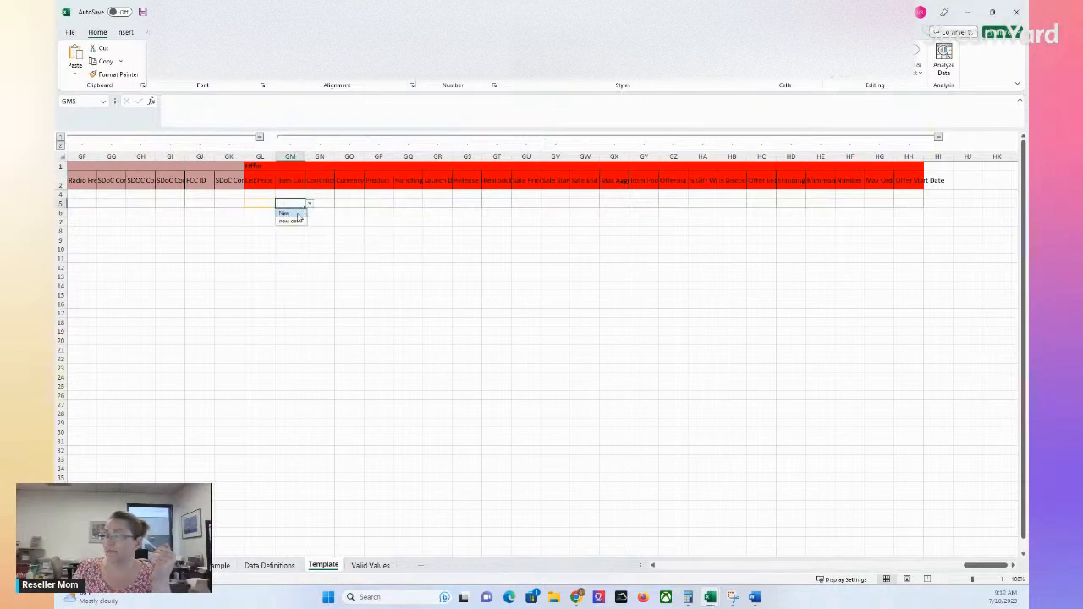
{"action": "left_click", "coordinate": [295, 212]}
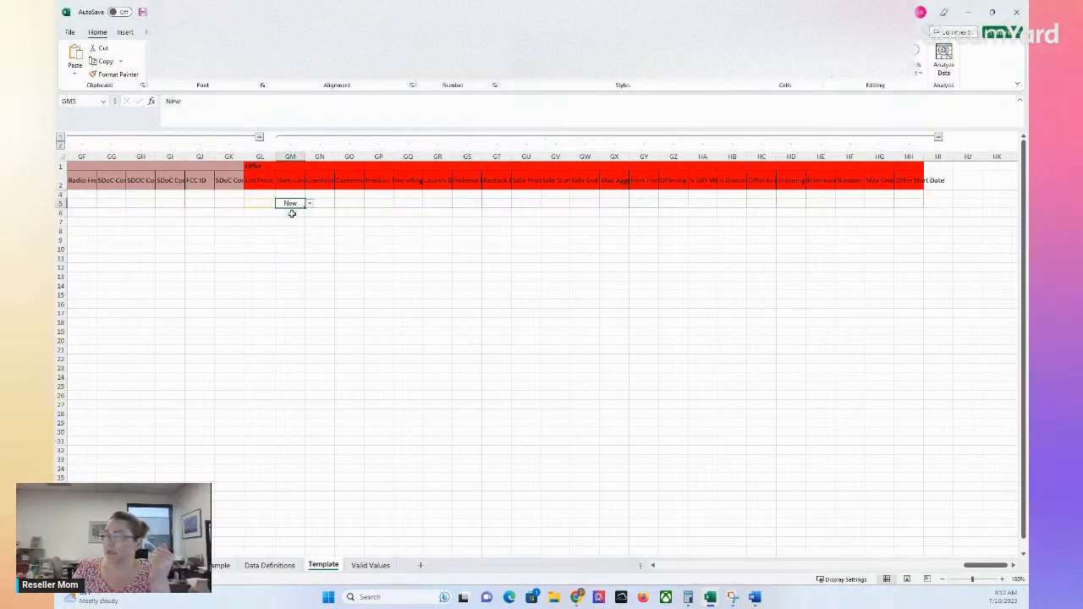
{"action": "left_click", "coordinate": [277, 231]}
{"action": "left_click", "coordinate": [301, 194]}
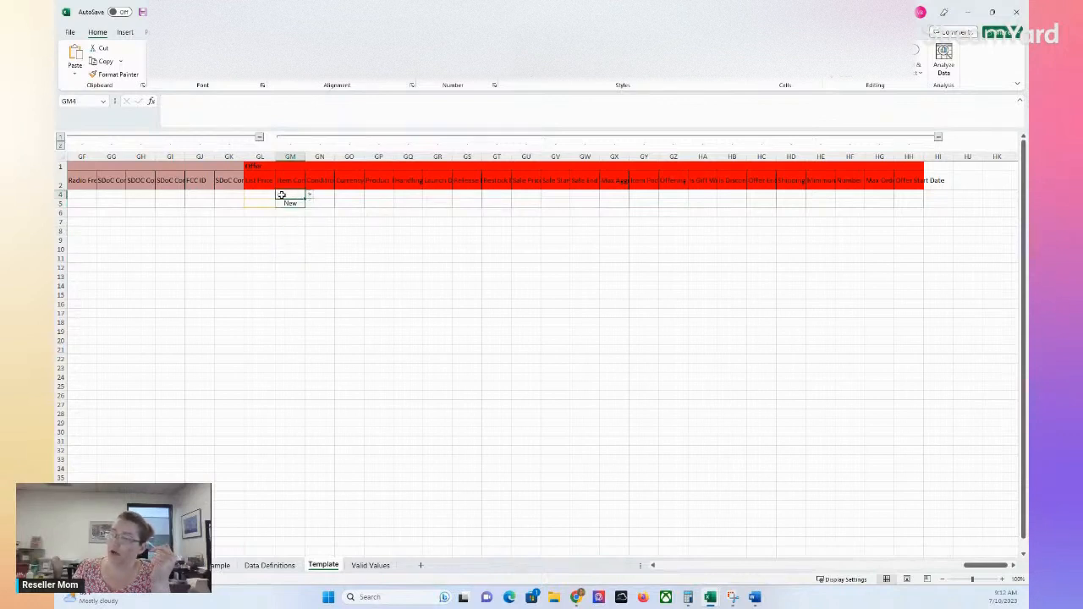
{"action": "left_click", "coordinate": [271, 195]}
{"action": "left_click", "coordinate": [255, 268]}
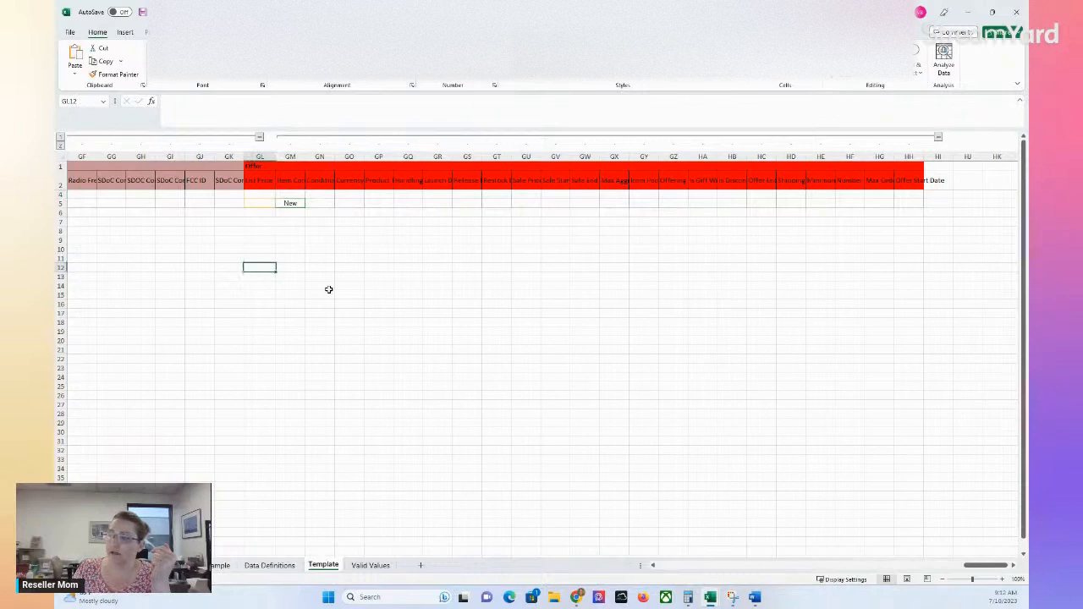
{"action": "left_click", "coordinate": [289, 196]}
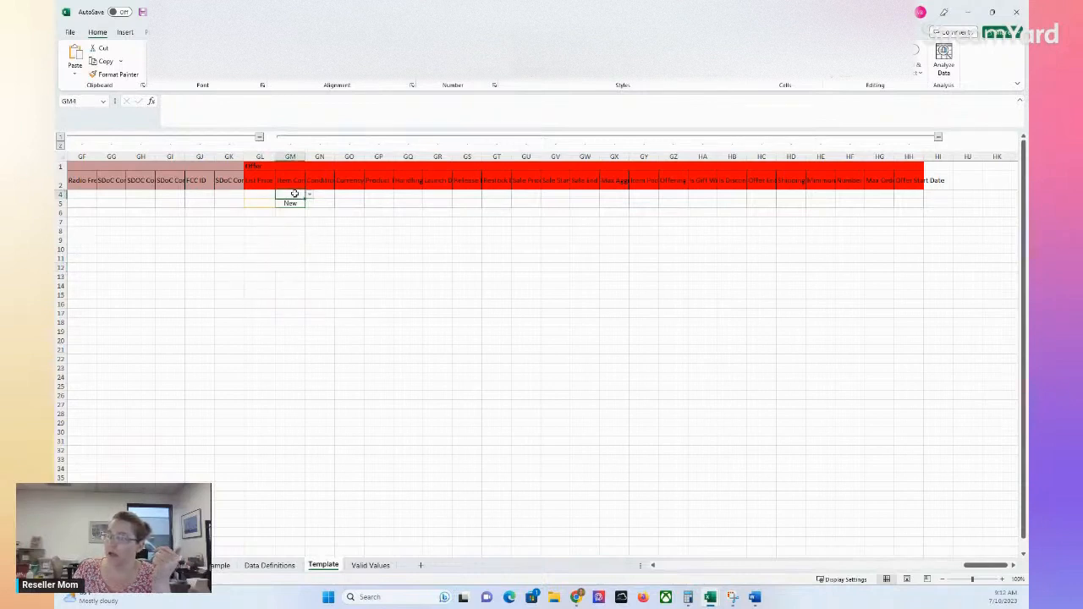
{"action": "left_click", "coordinate": [288, 211]}
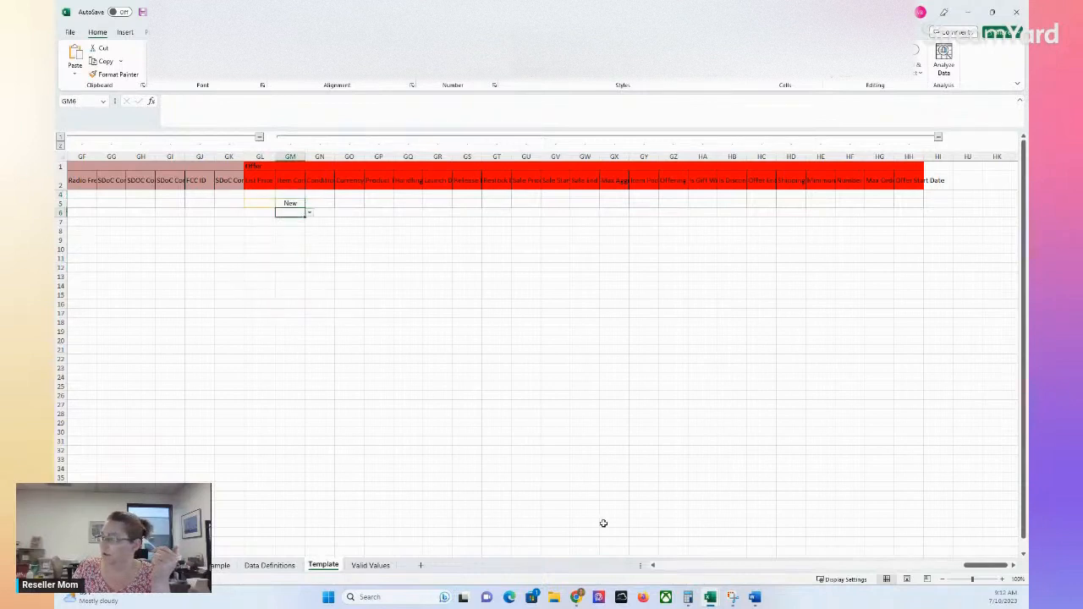